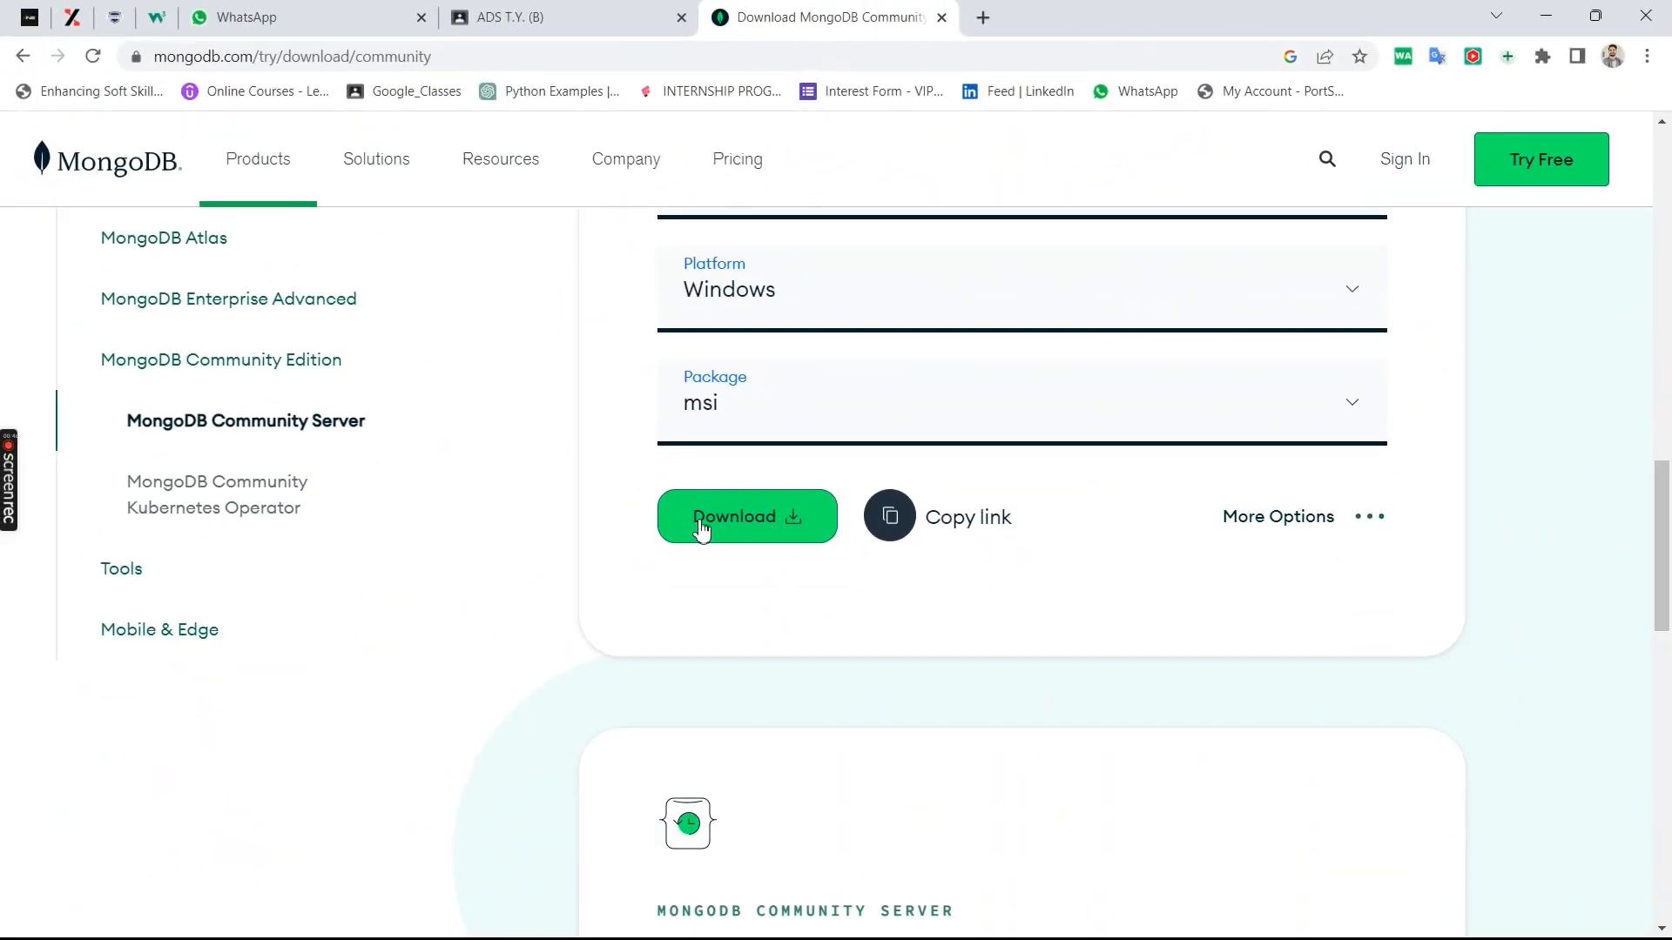
Download the Windows msi package of MongoDB Community Server, keep the flagged file, and open the browser's download list.
left_click(735, 527)
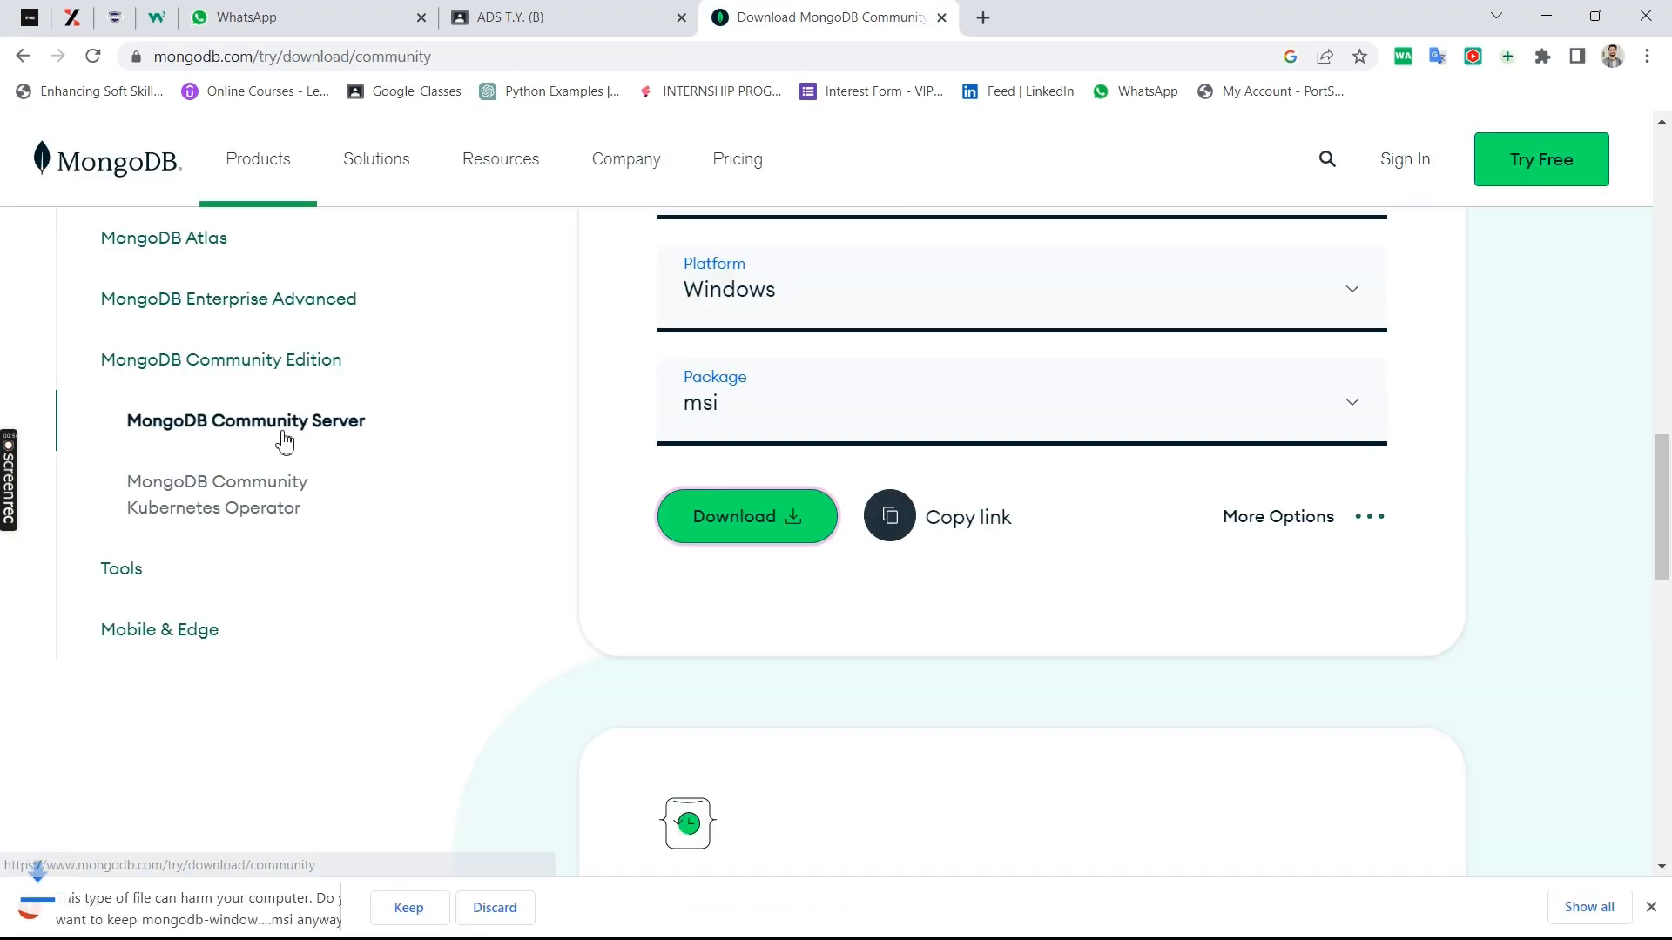
left_click(408, 906)
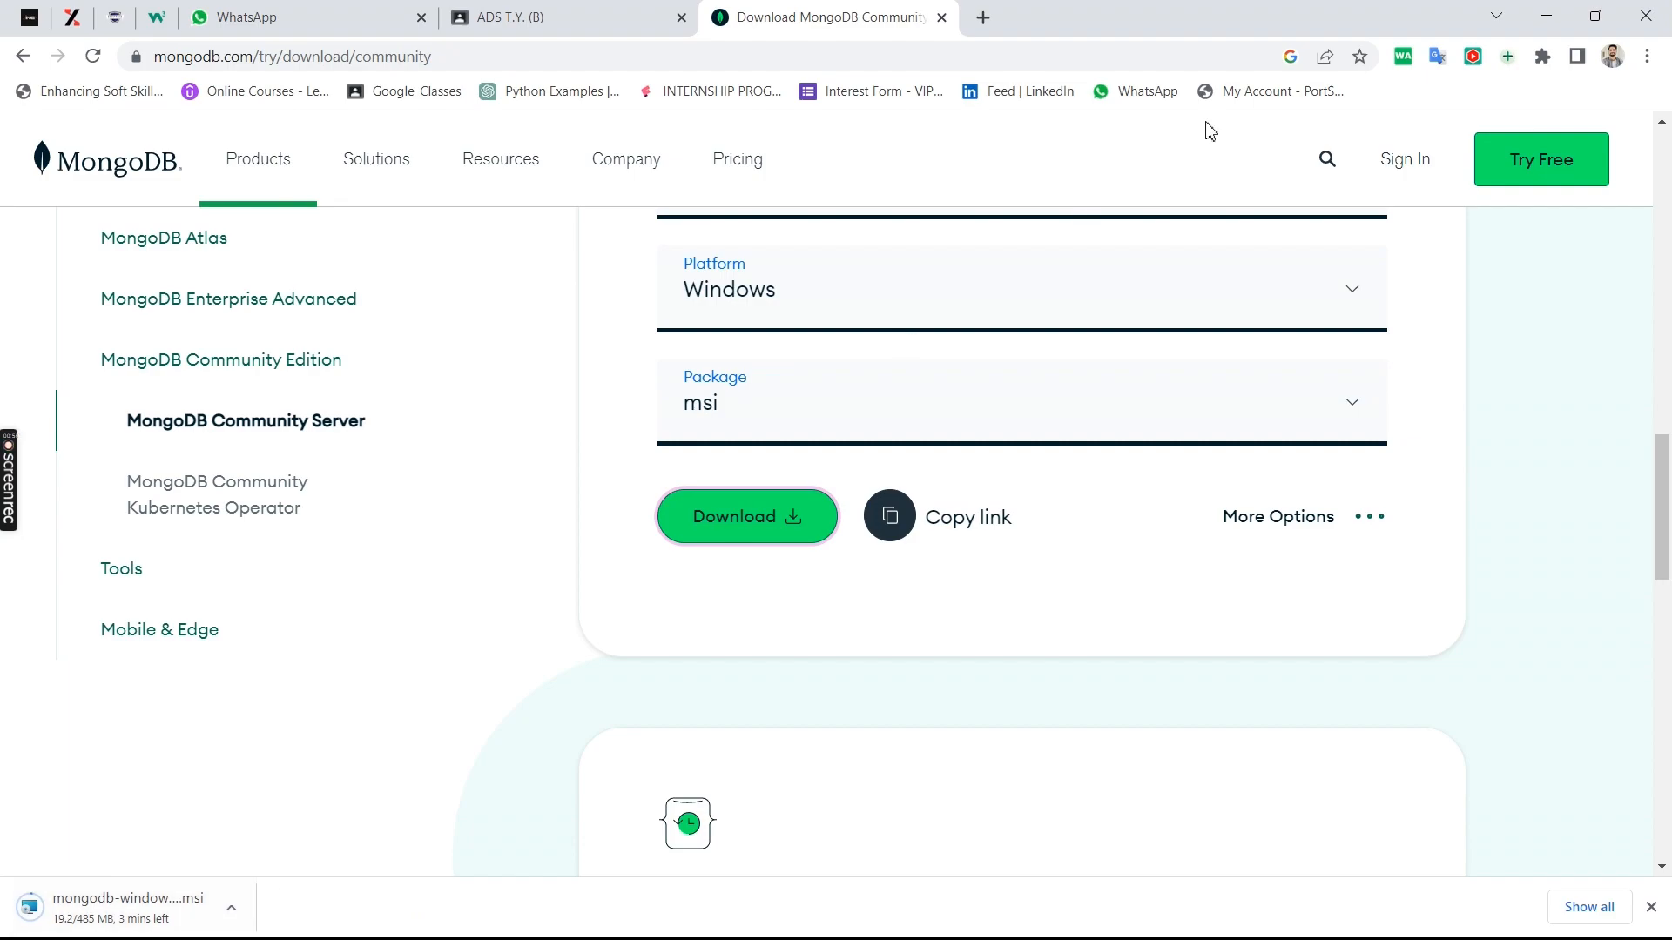
left_click(1646, 55)
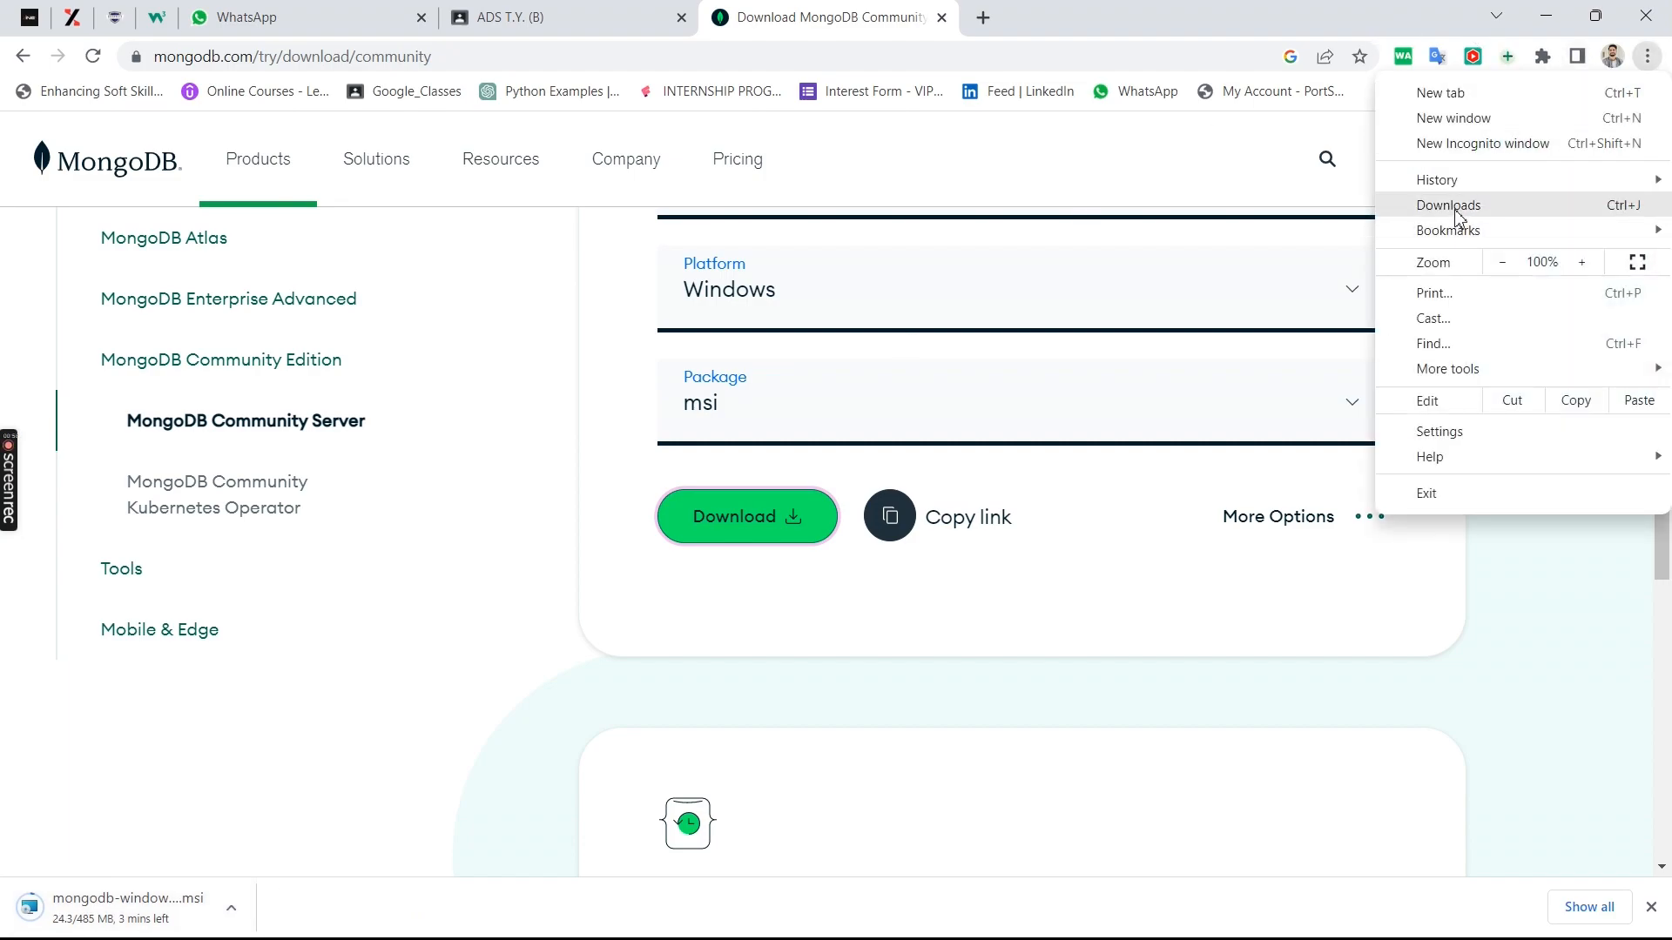
left_click(1456, 209)
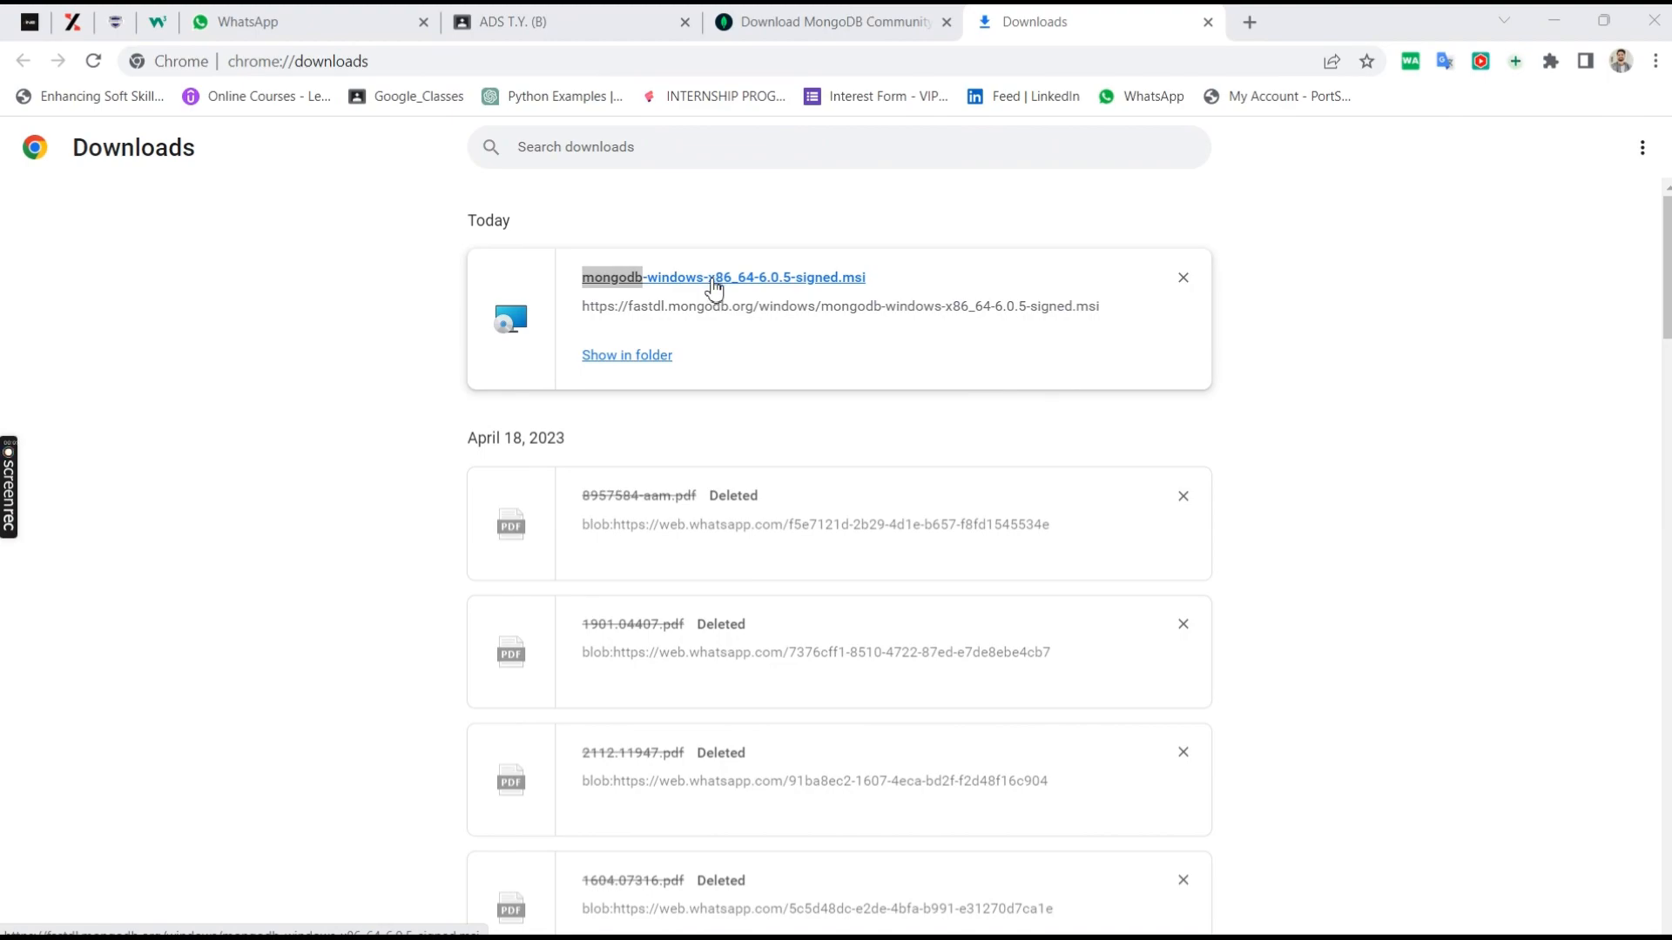
Try to run mongodb-windows-x86_64-6.0.5-signed.msi from the browser's download list despite the SmartScreen warning.
left_click(757, 278)
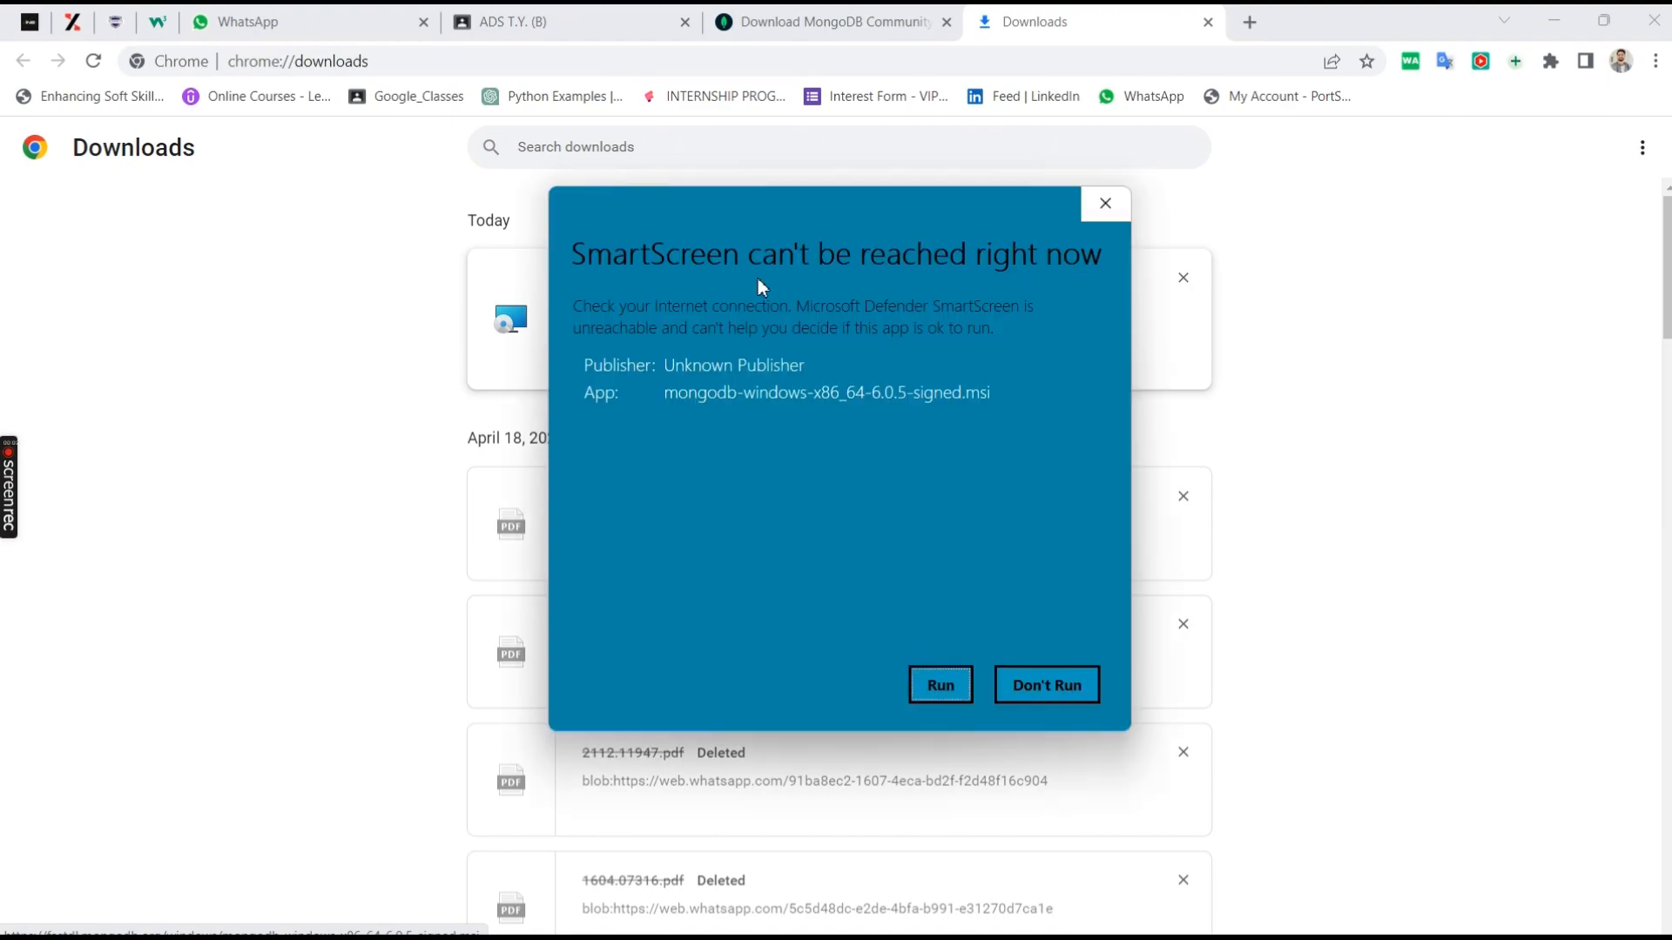
left_click(1554, 19)
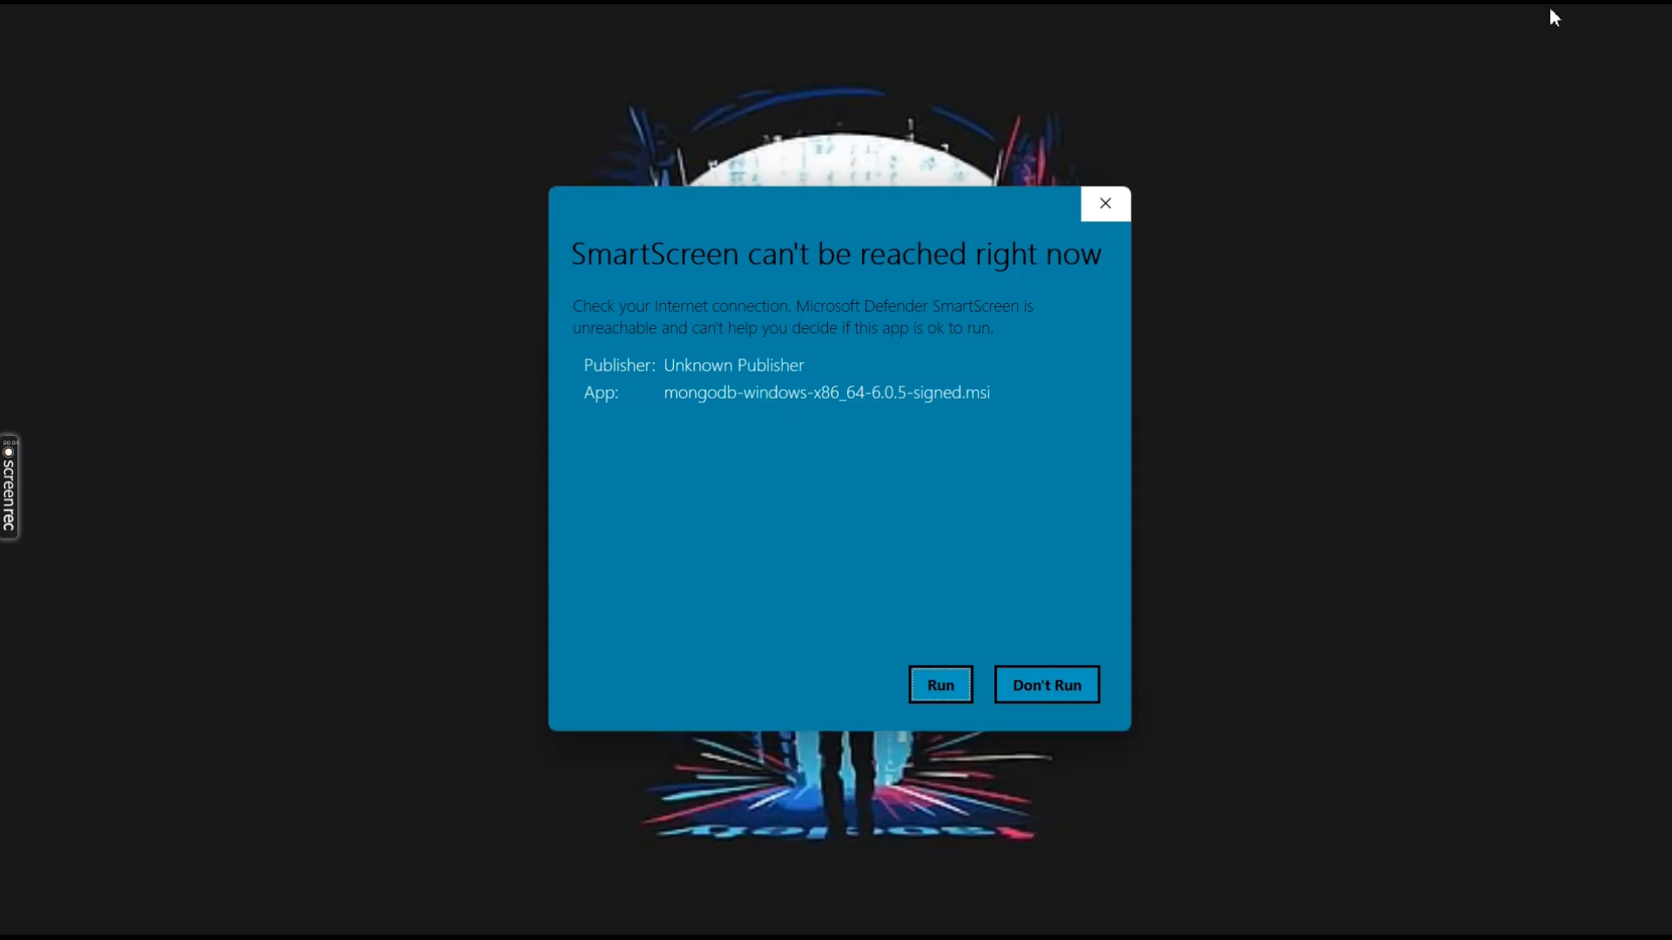
left_click(946, 685)
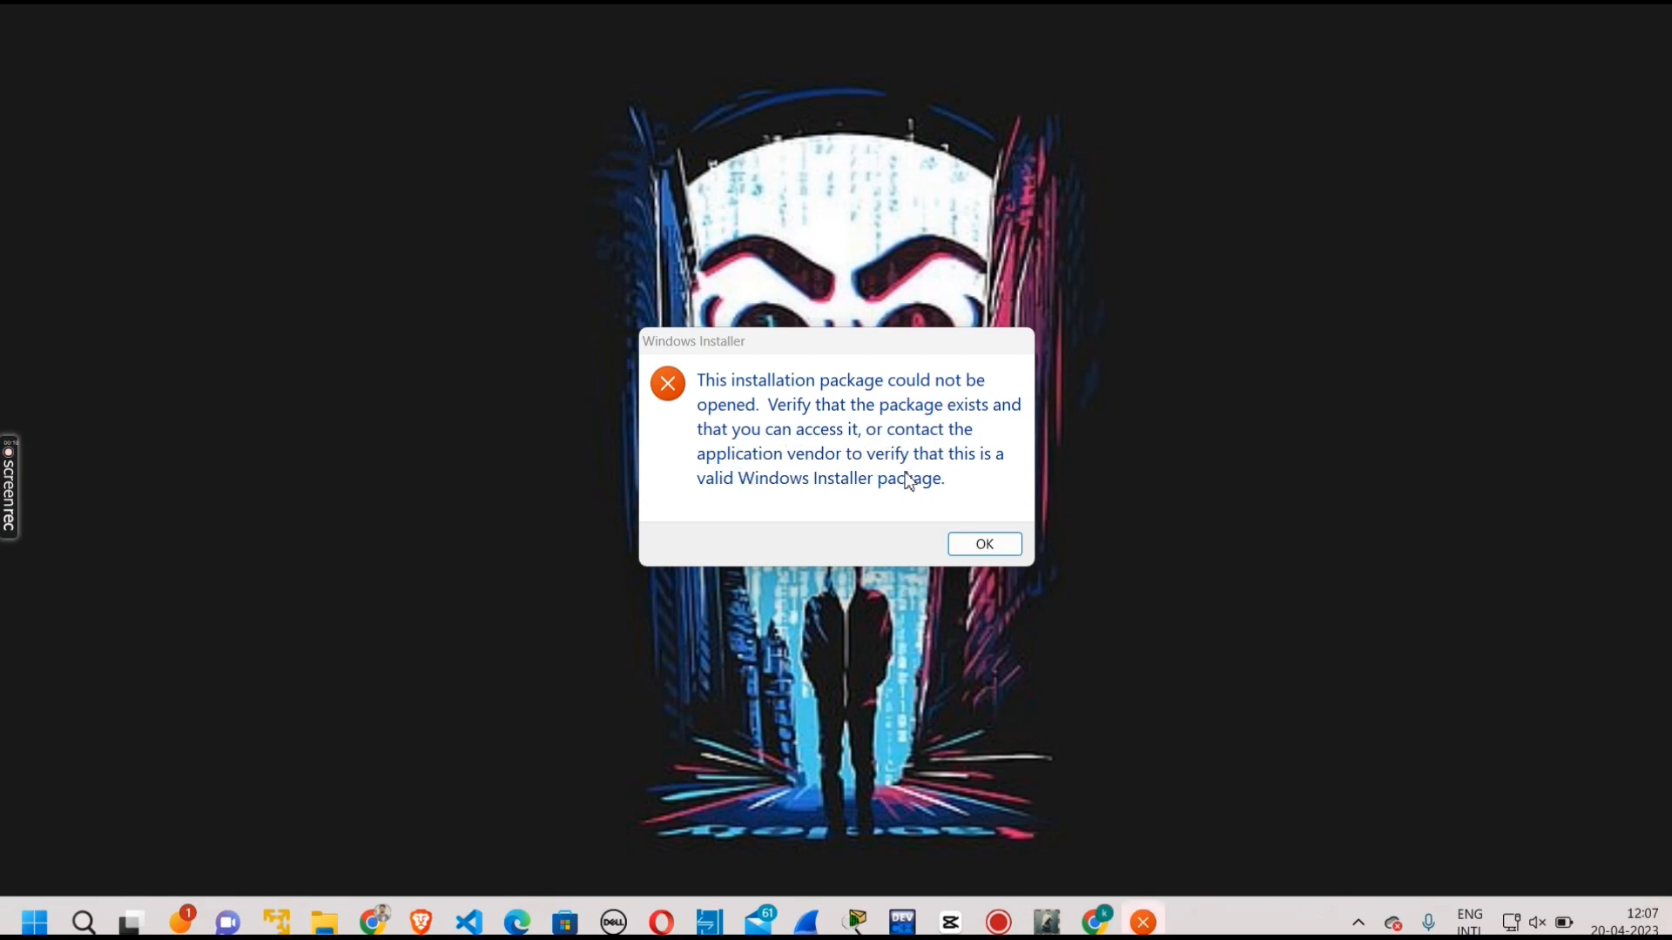
left_click(1003, 547)
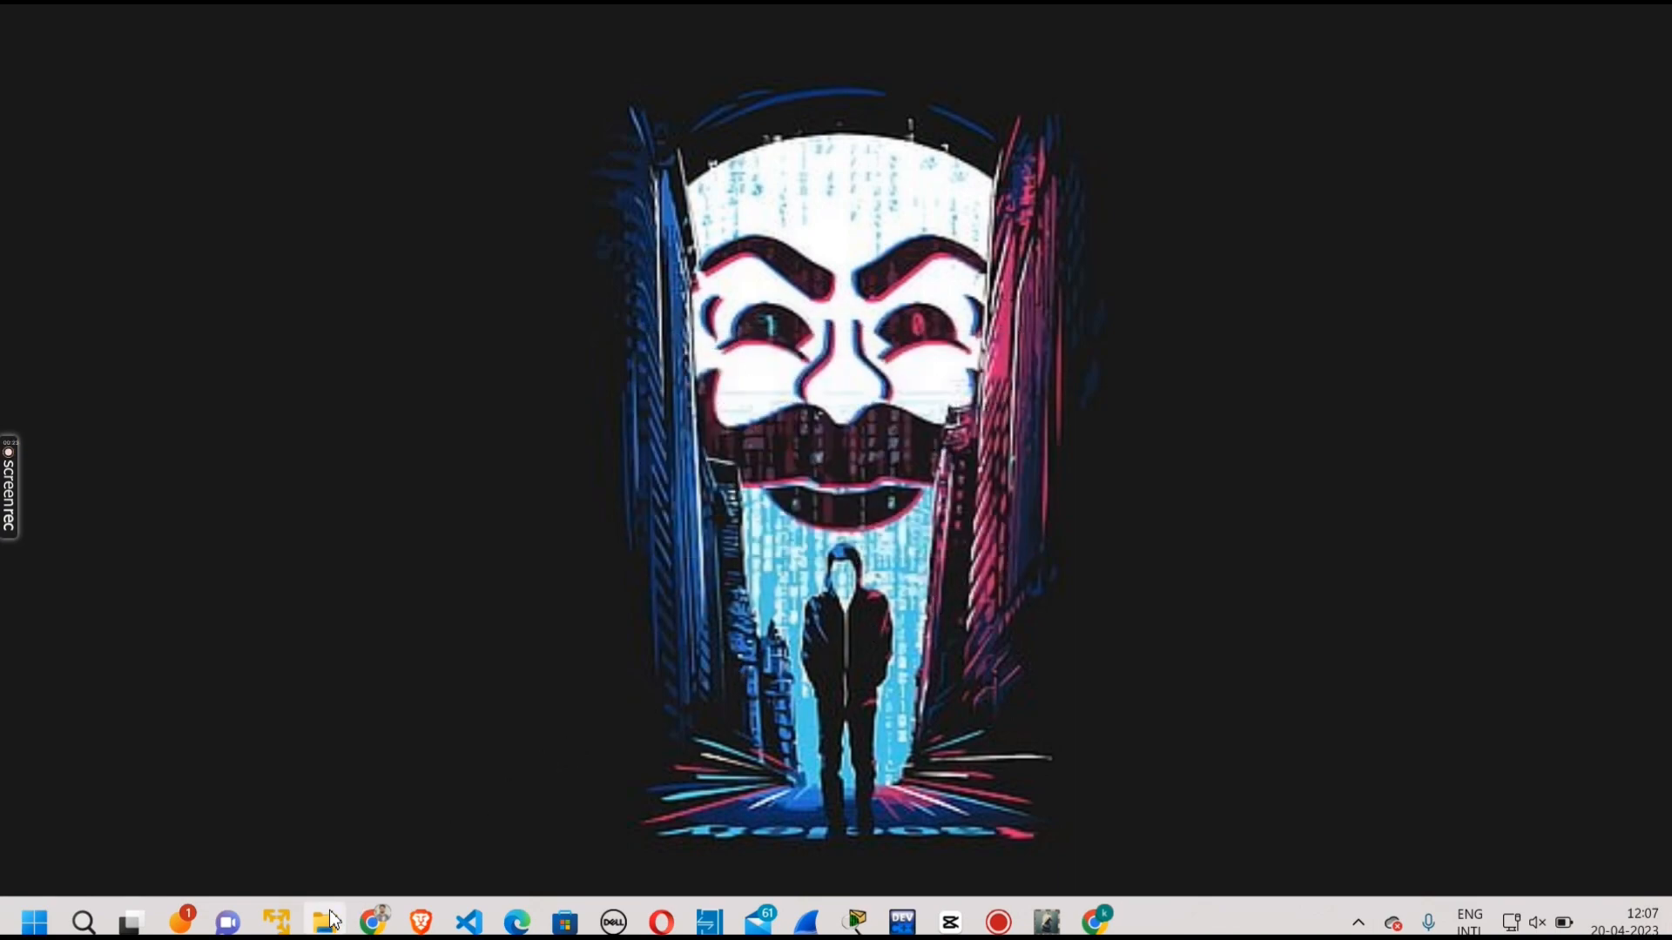
Switch to File Explorer and launch the mongodb-windows-x86_64-6.0.5-signed installer from the Downloads folder.
key("super+e")
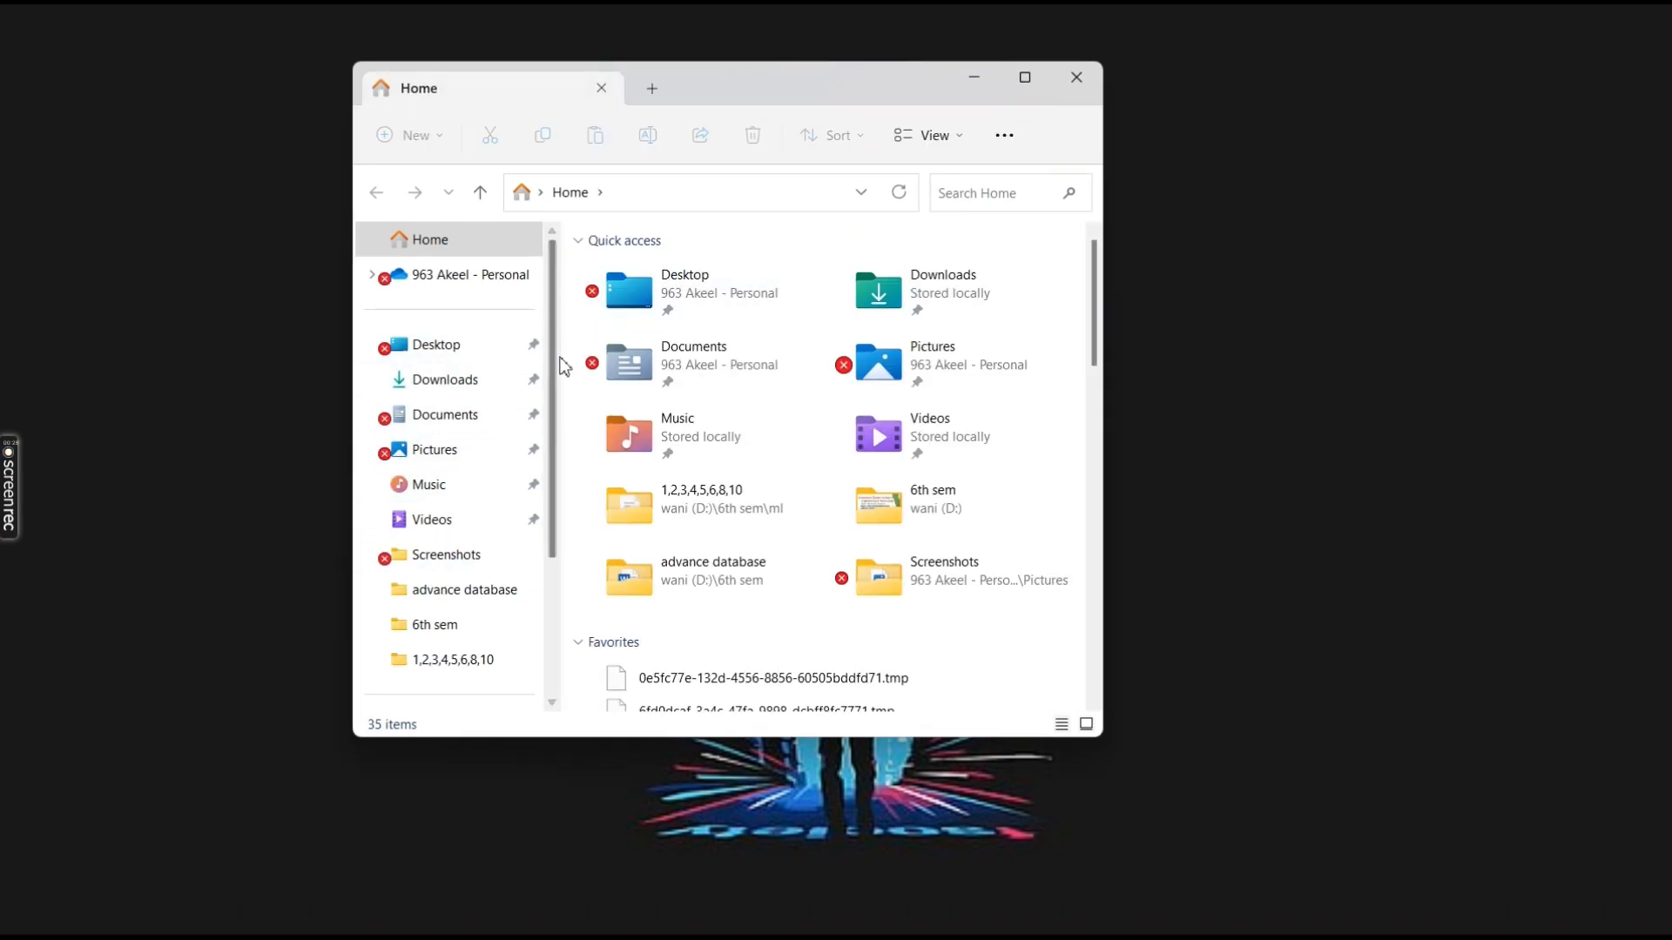
left_click(484, 383)
double_click(631, 301)
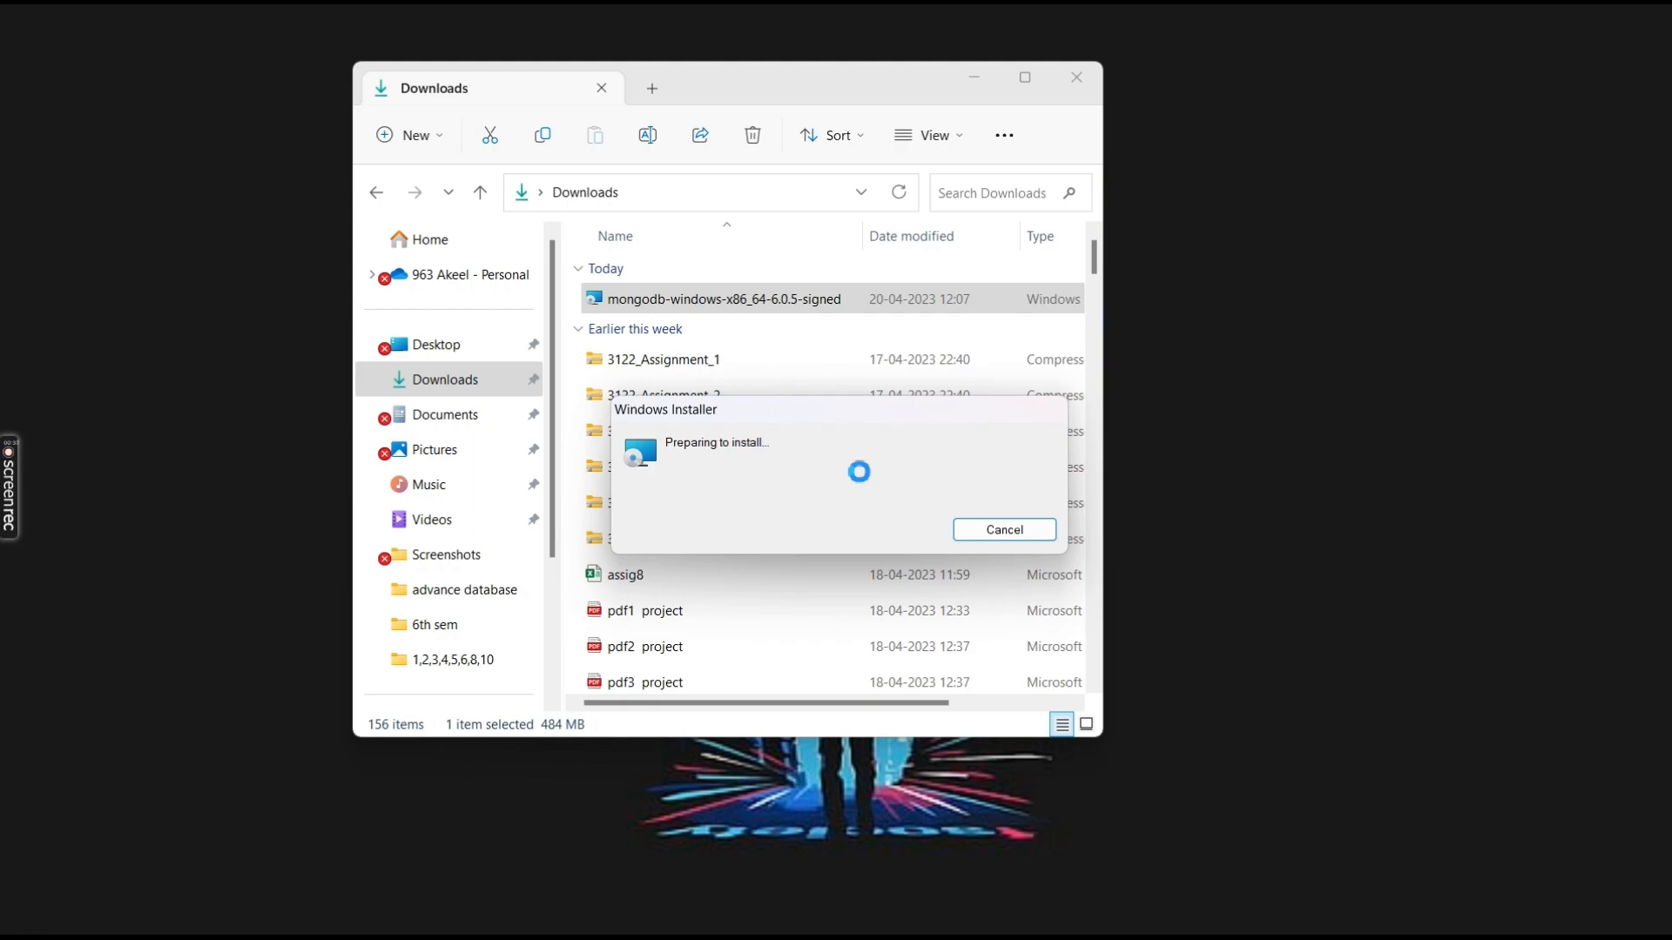
left_click(979, 82)
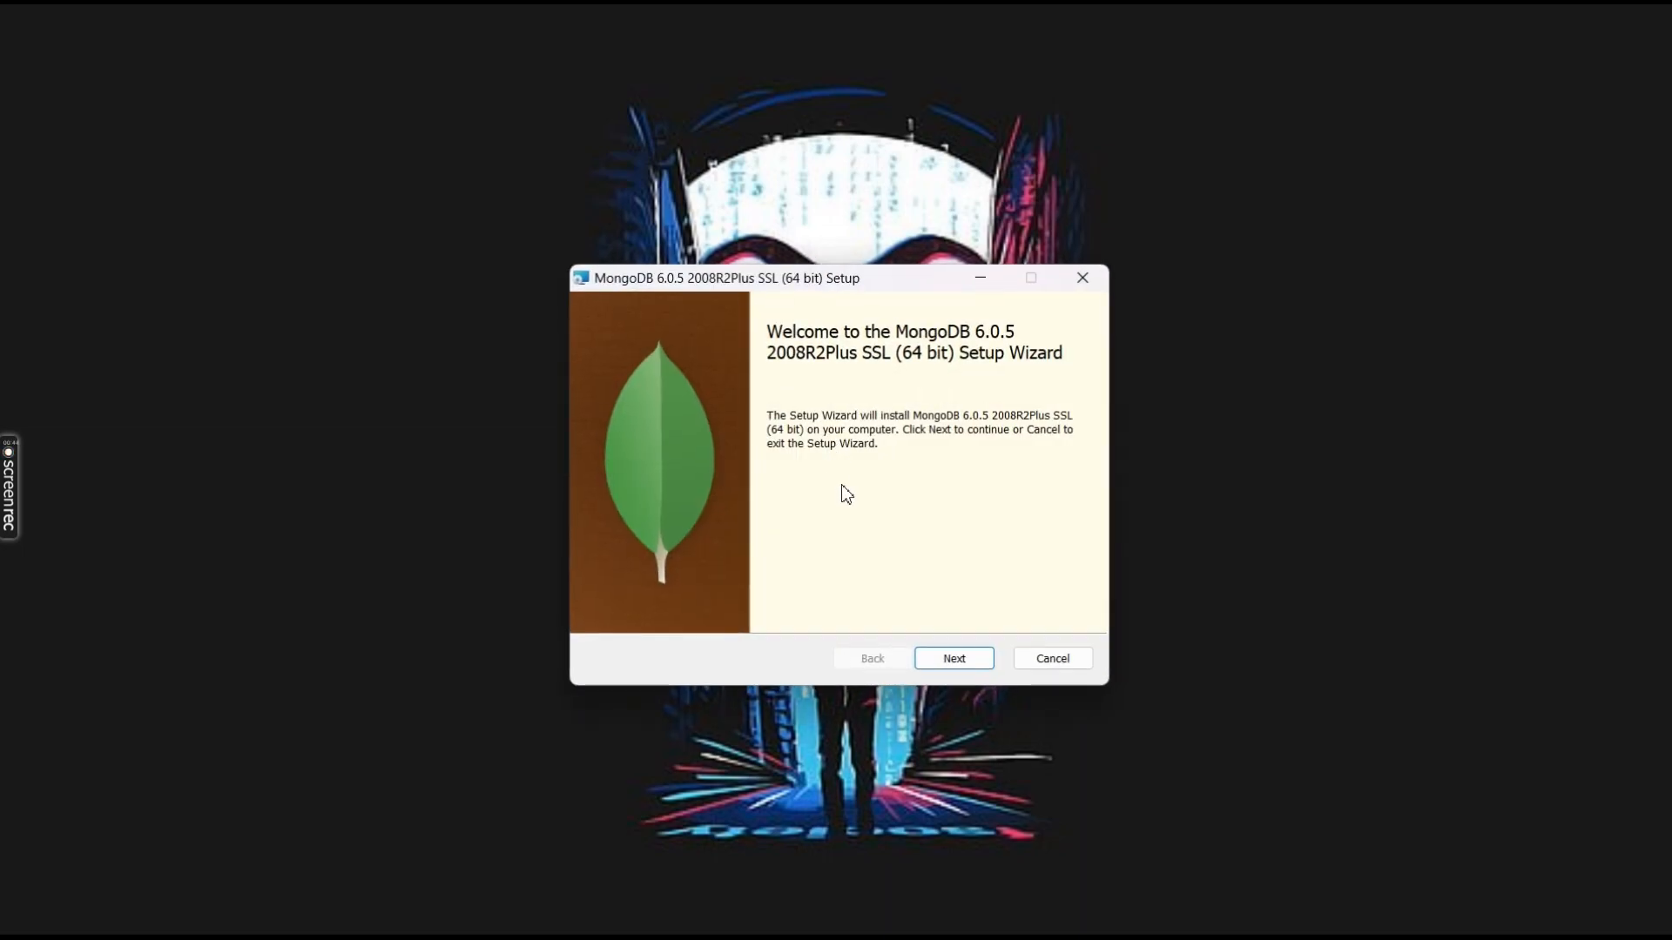
Accept the licence agreement in the MongoDB setup wizard and choose the Complete setup type.
left_click(949, 662)
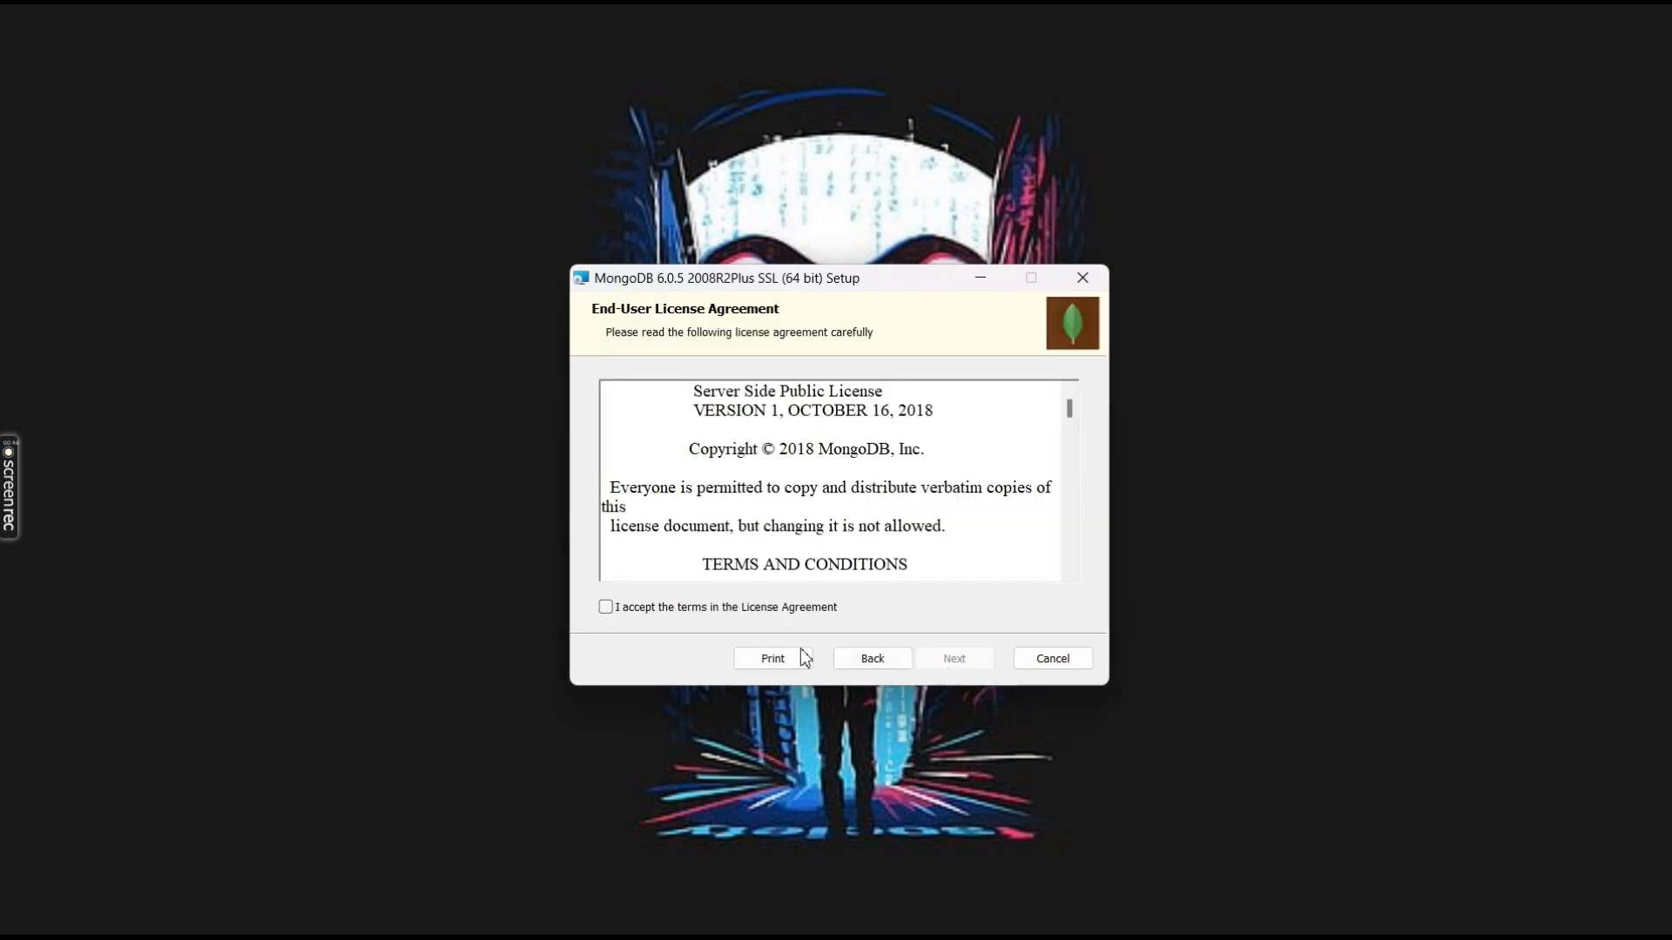
left_click(610, 609)
left_click(949, 662)
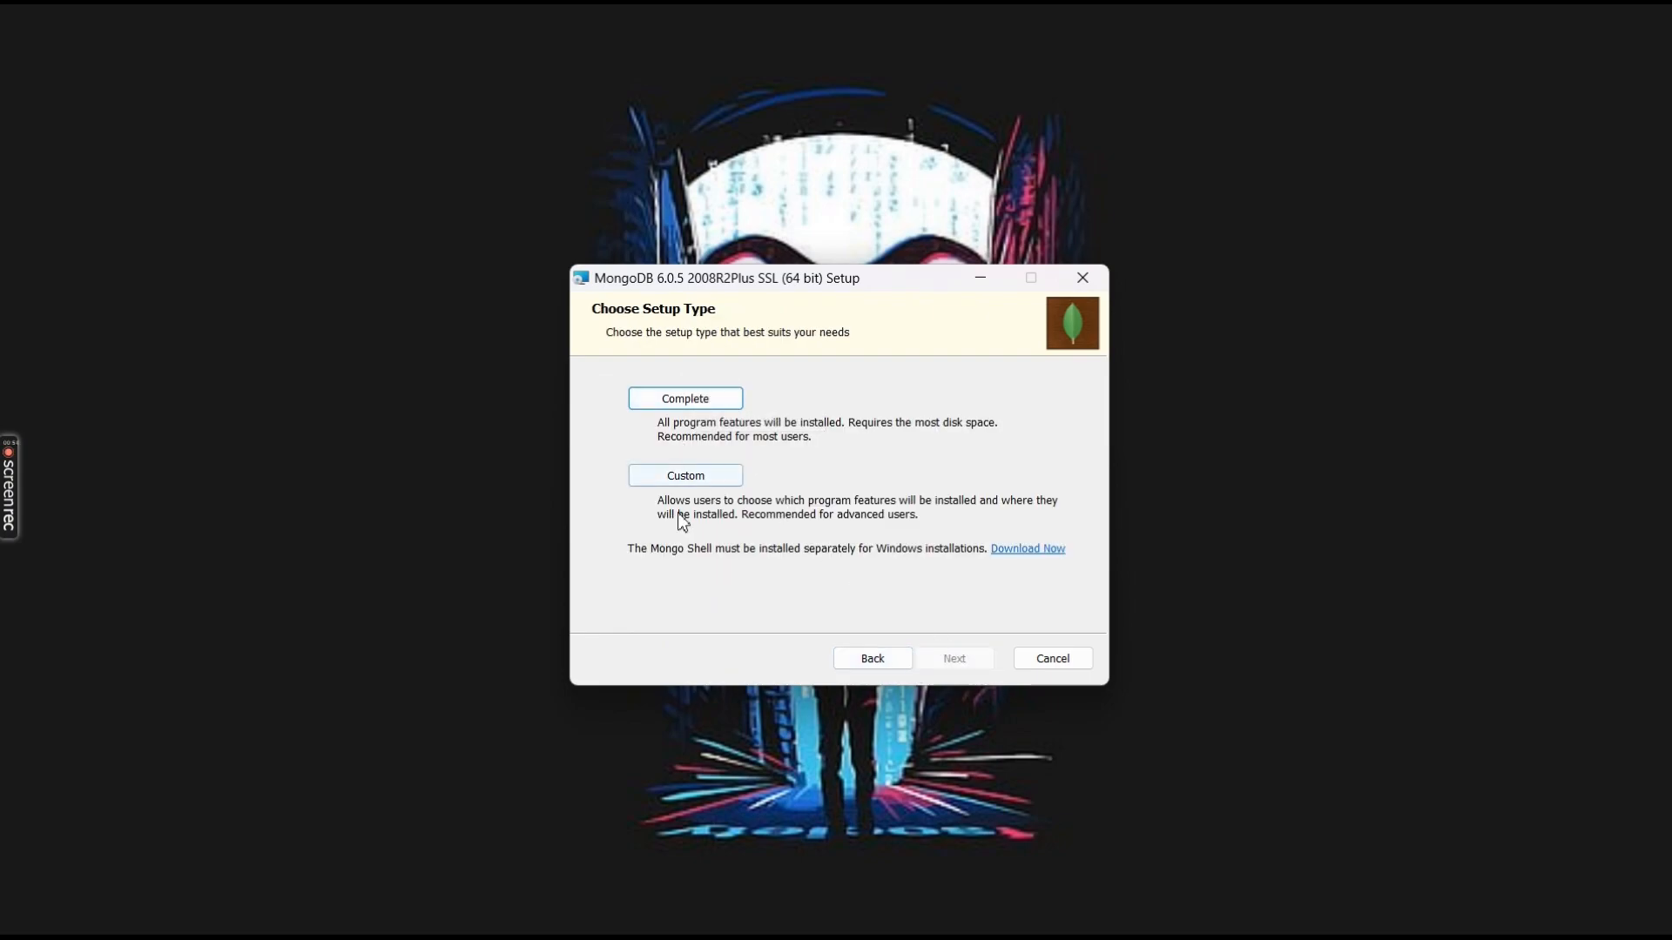
left_click(716, 401)
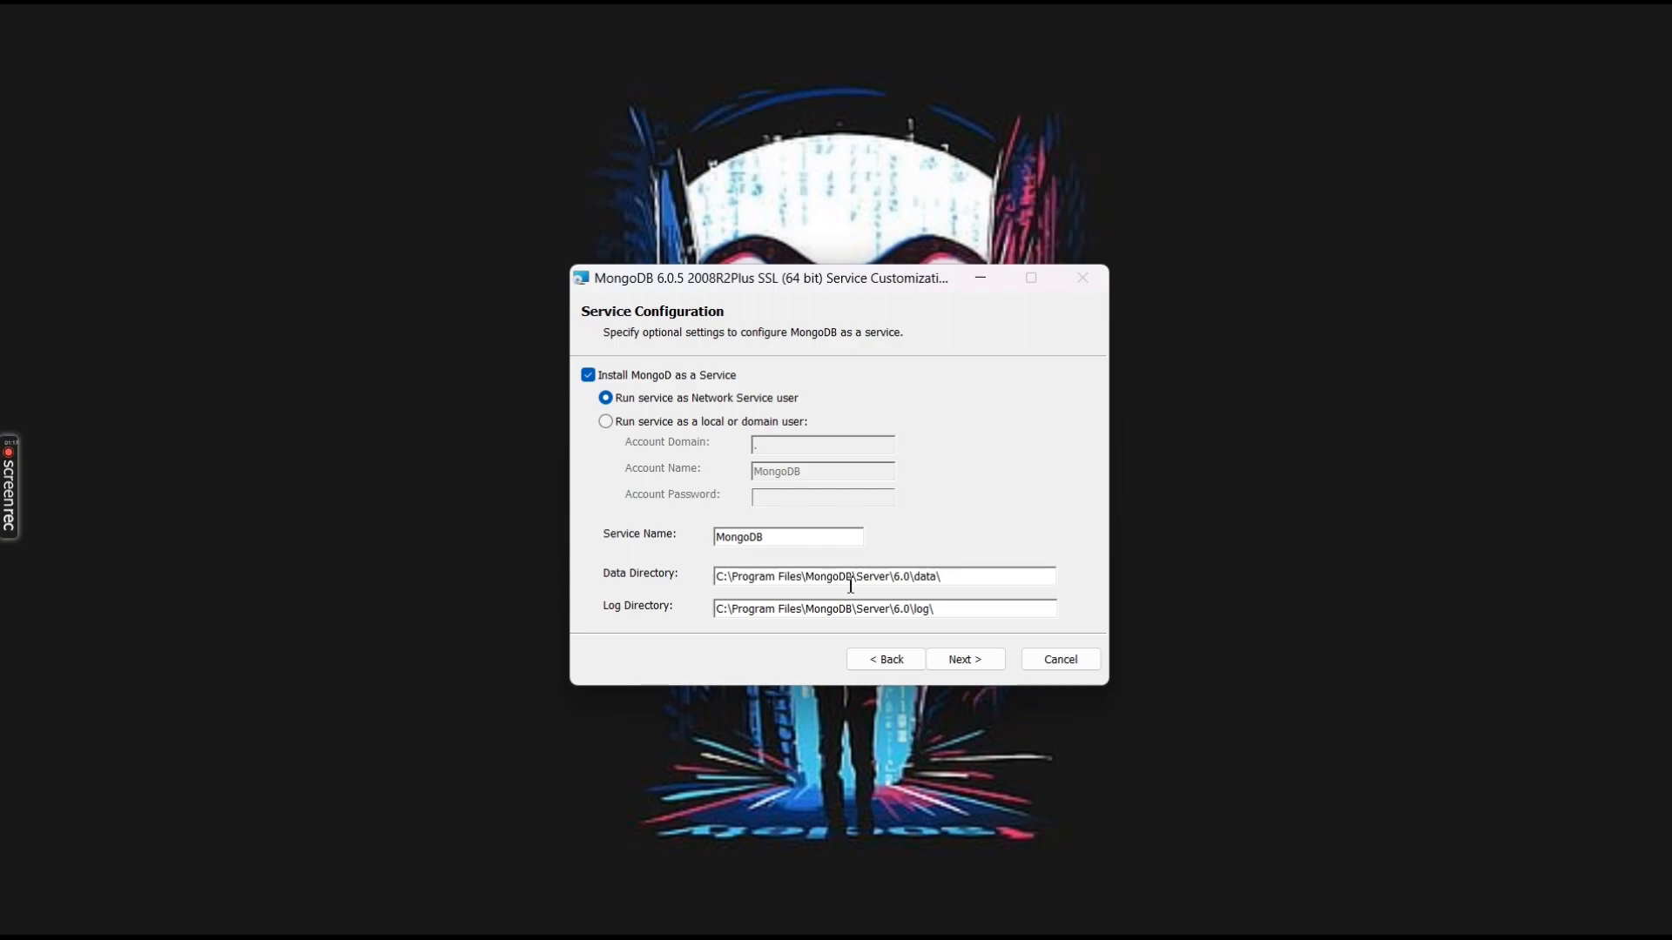
Keep the default service configuration and the MongoDB Compass option, and start the MongoDB 6.0.5 installation.
left_click(975, 664)
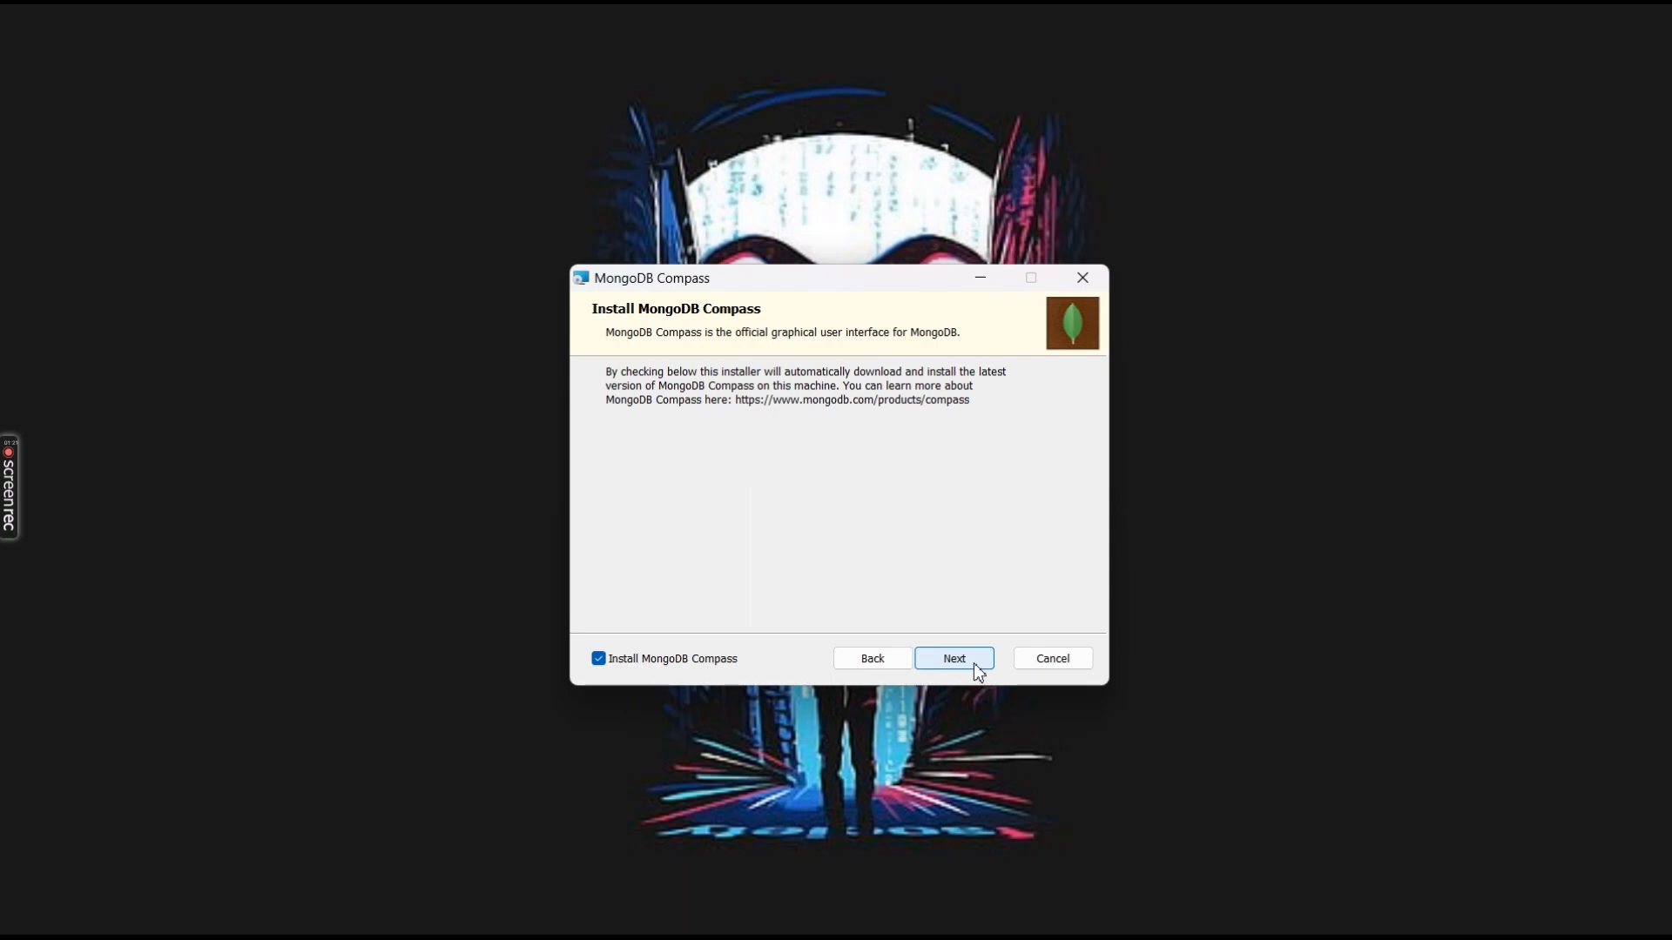
left_click(974, 663)
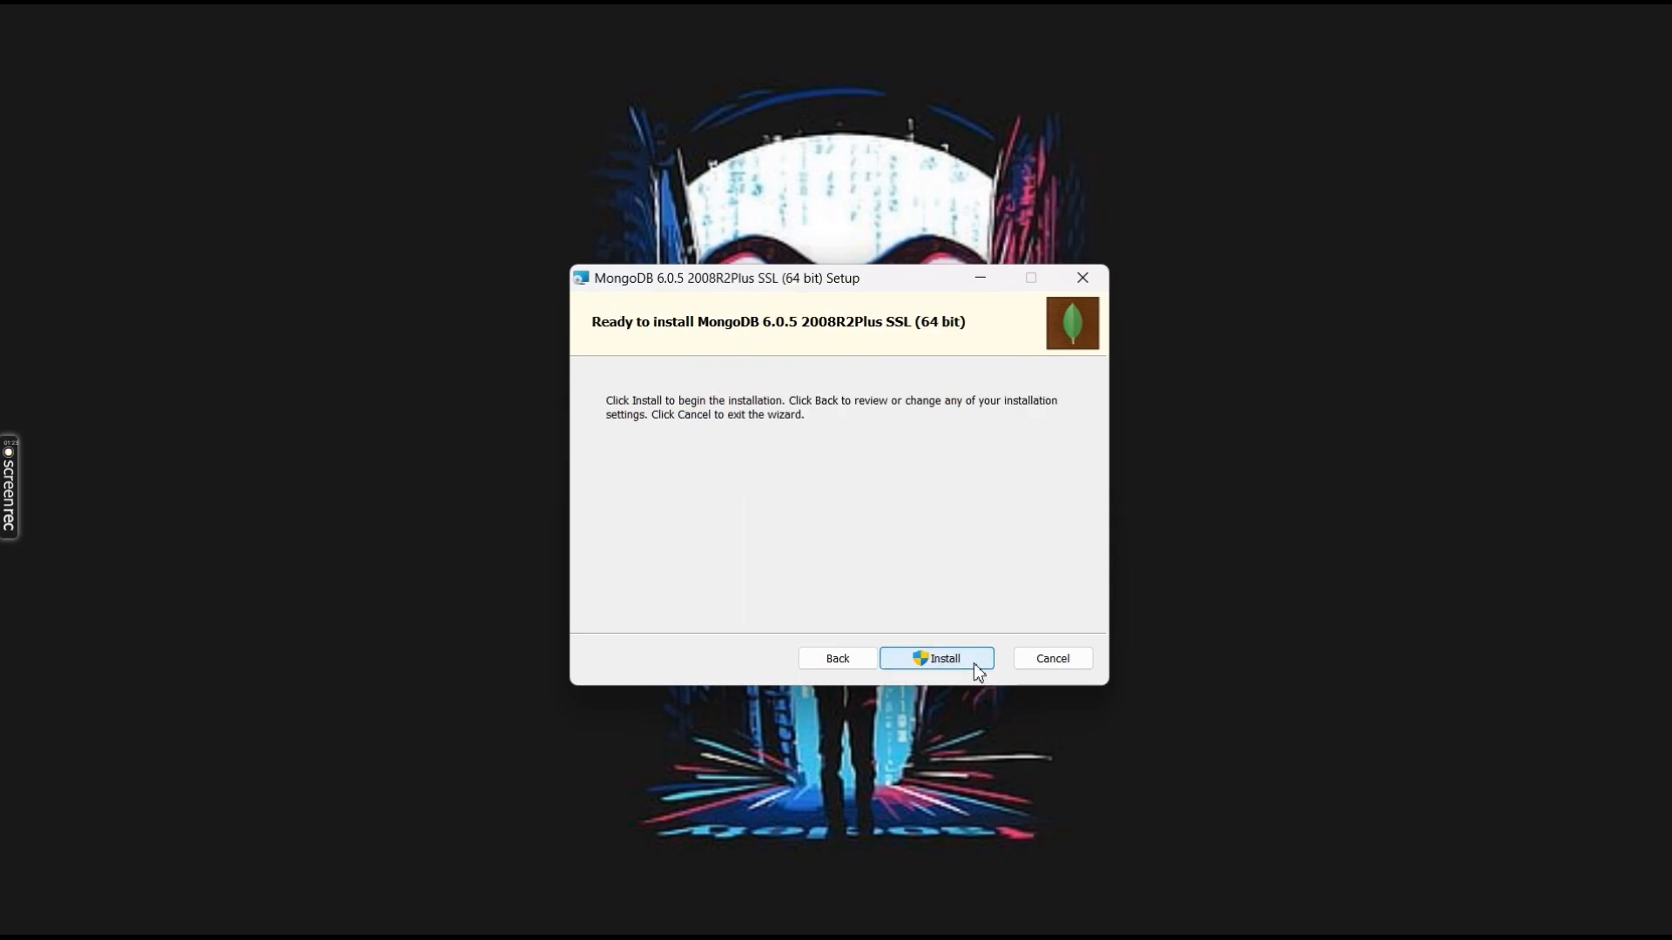
left_click(974, 663)
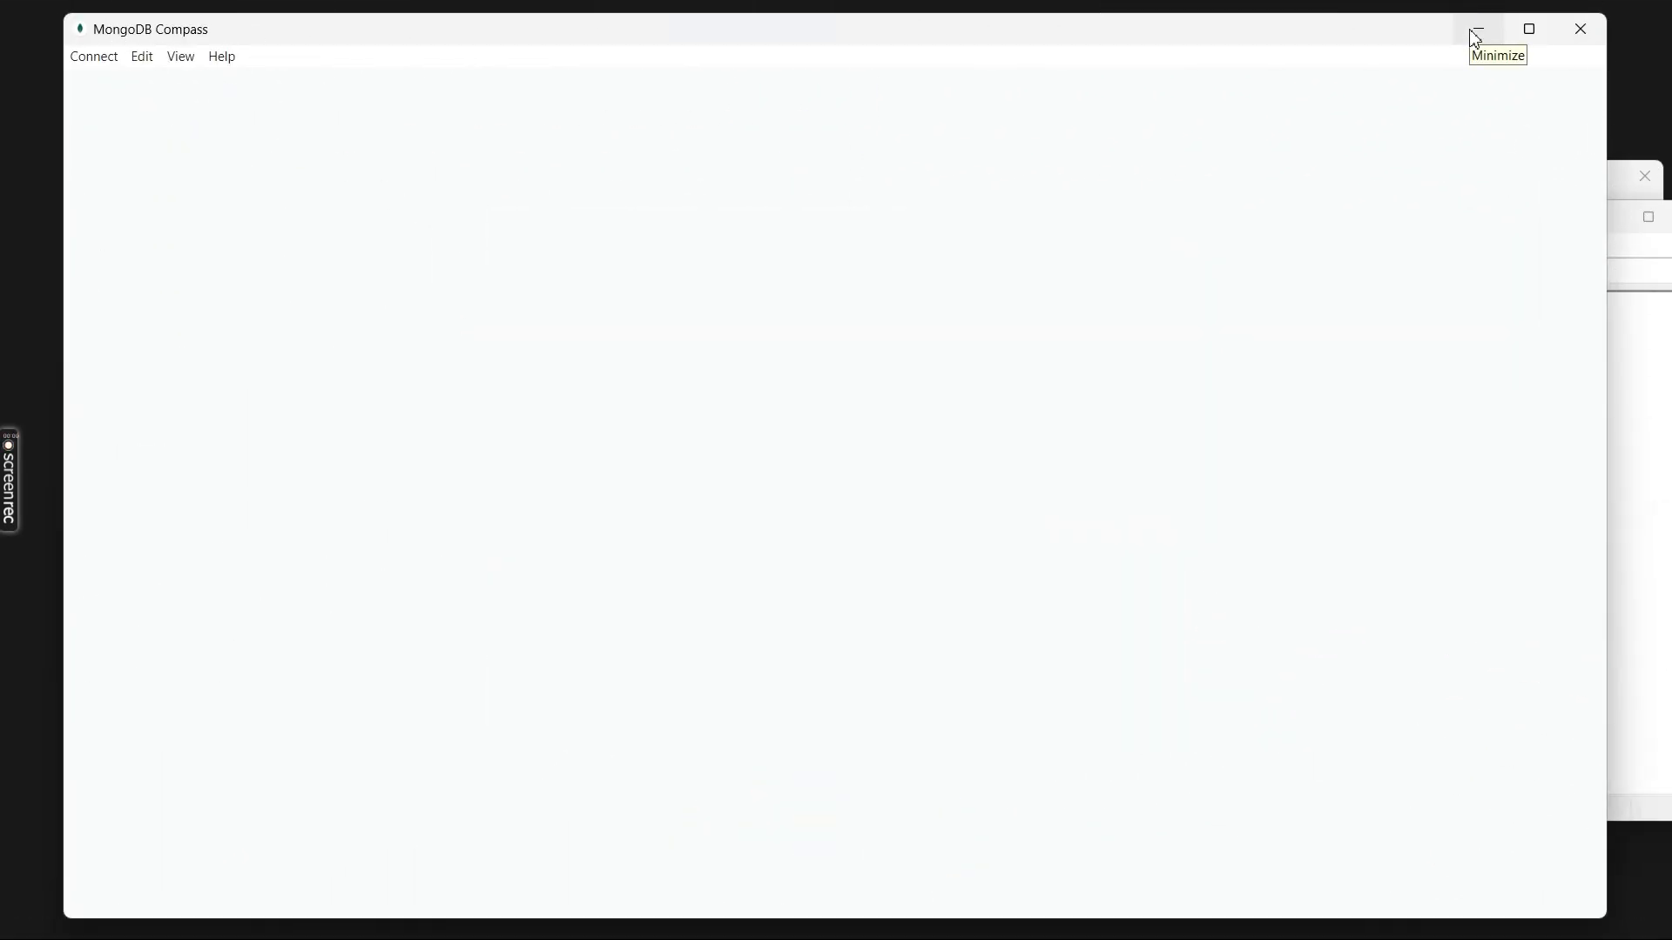
Switch to Chrome, search the web for "mongodb shell" in a new tab, and open the MongoDB Shell Download page.
left_click(1636, 453)
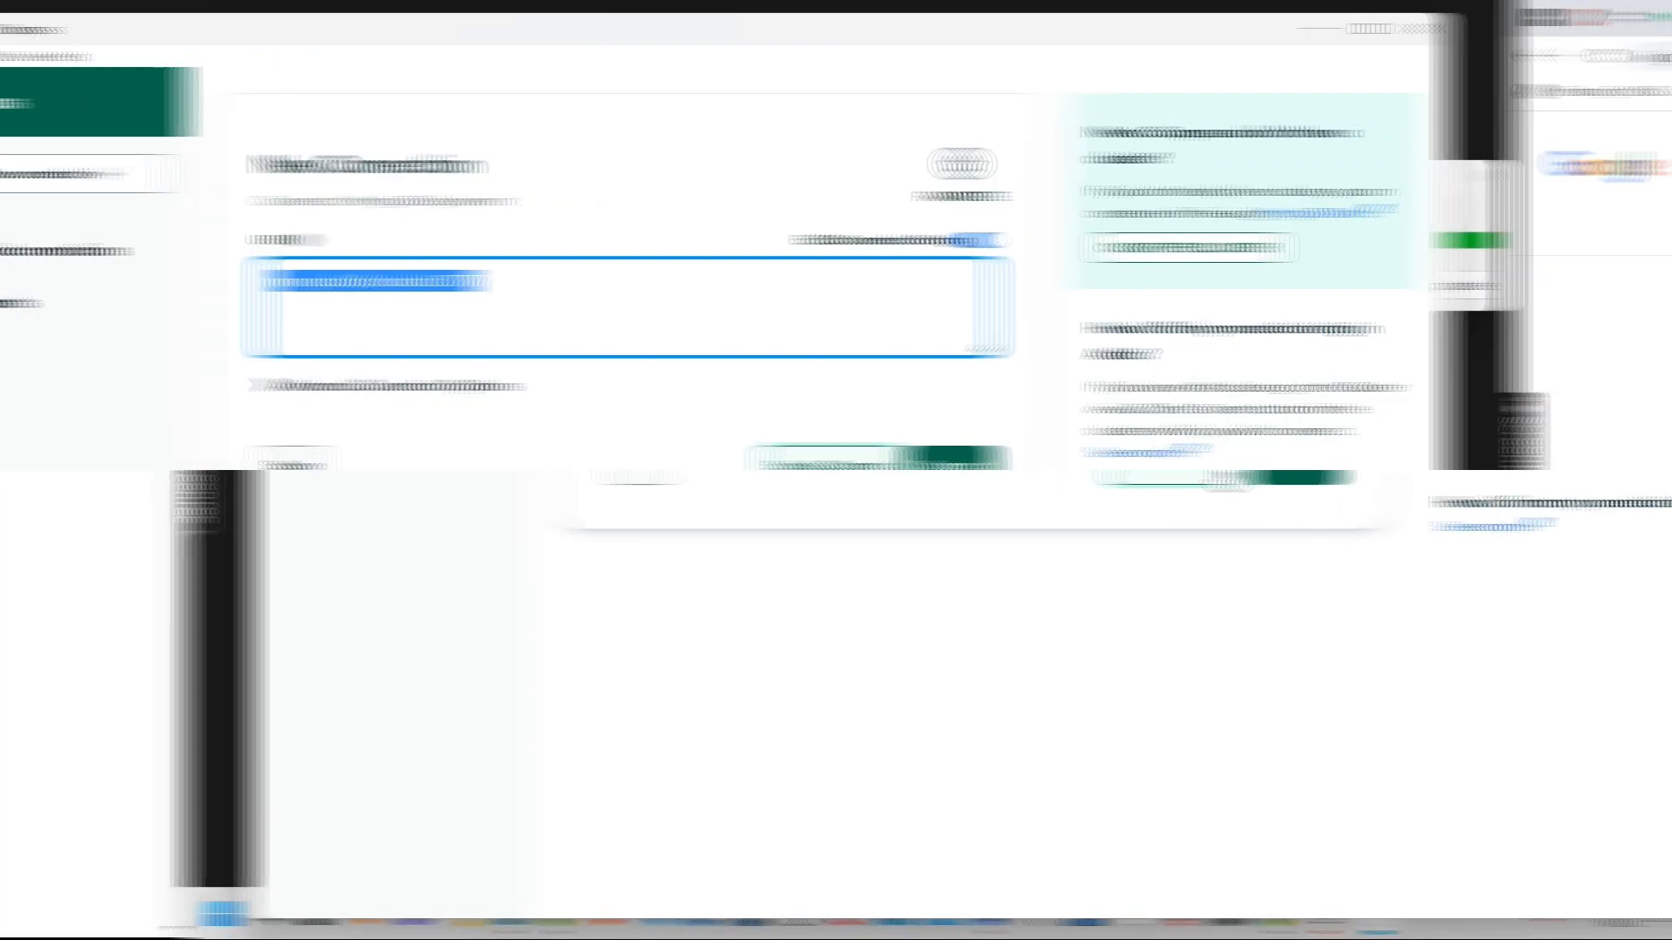
left_click(1407, 21)
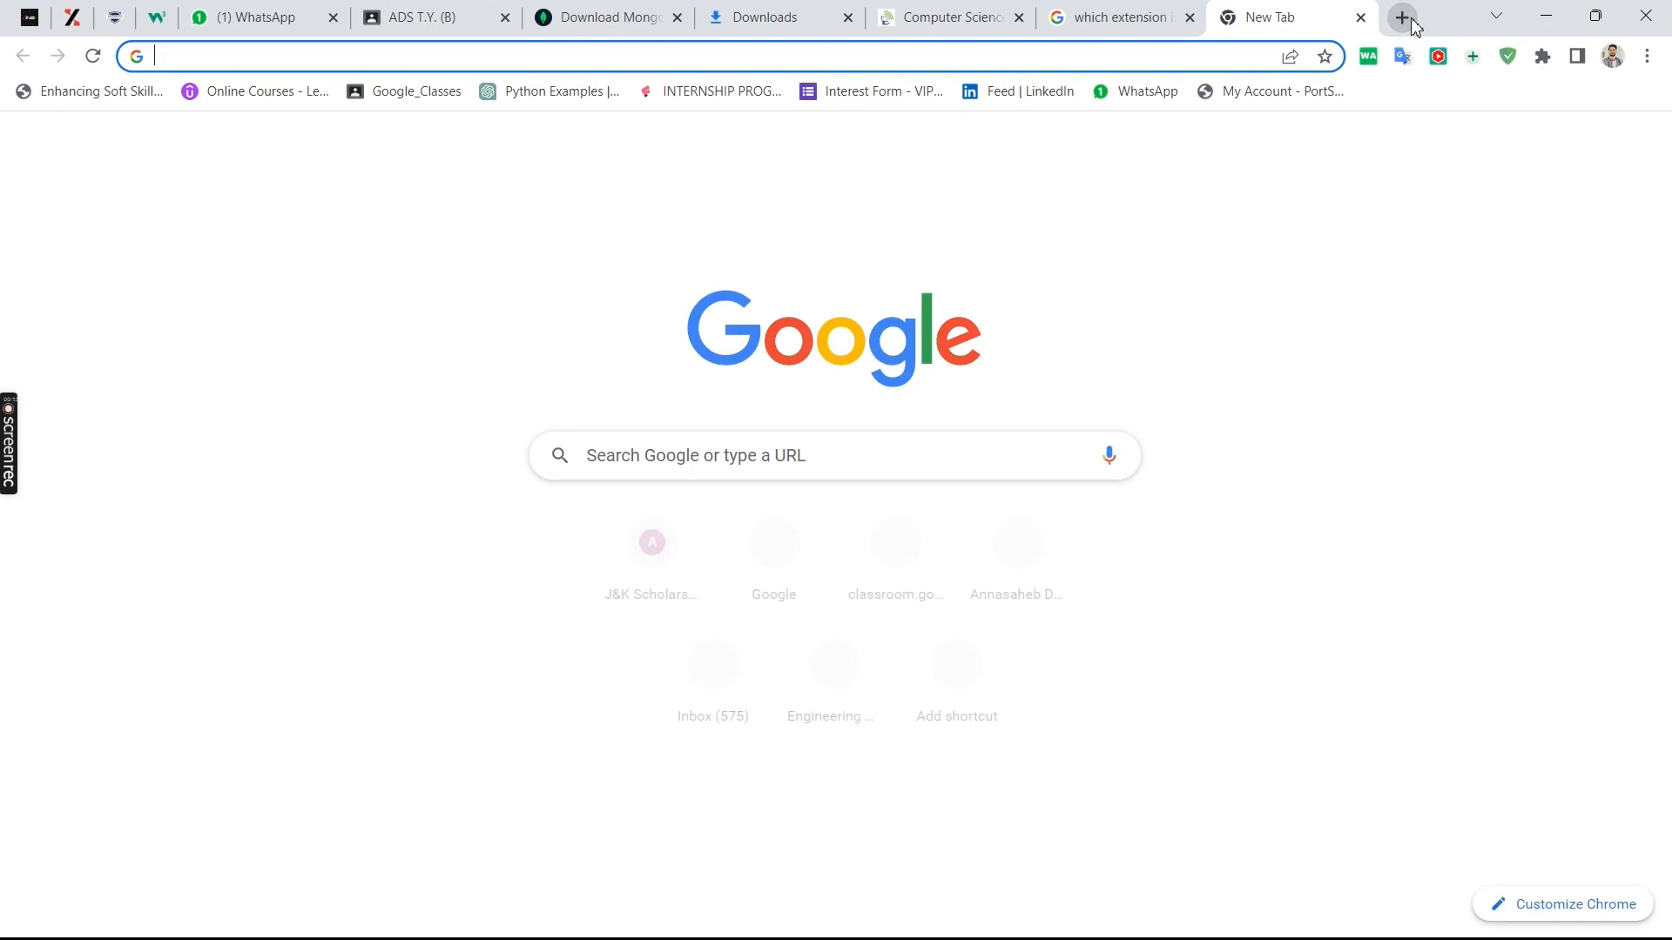
type("mongo")
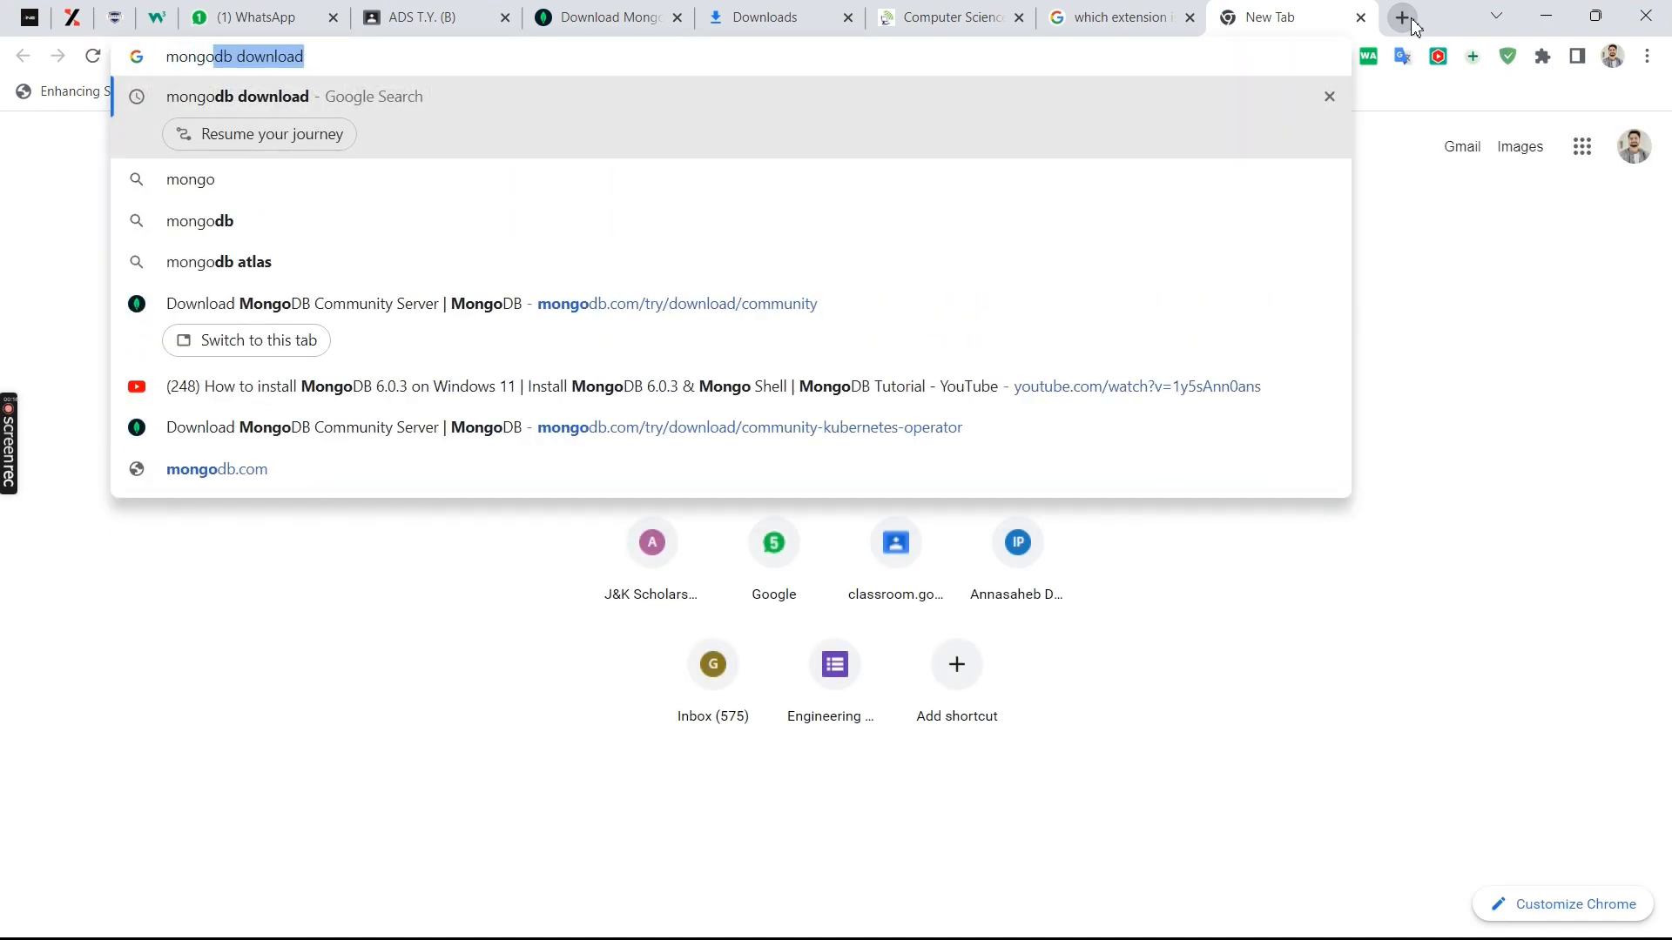
key("BackSpace")
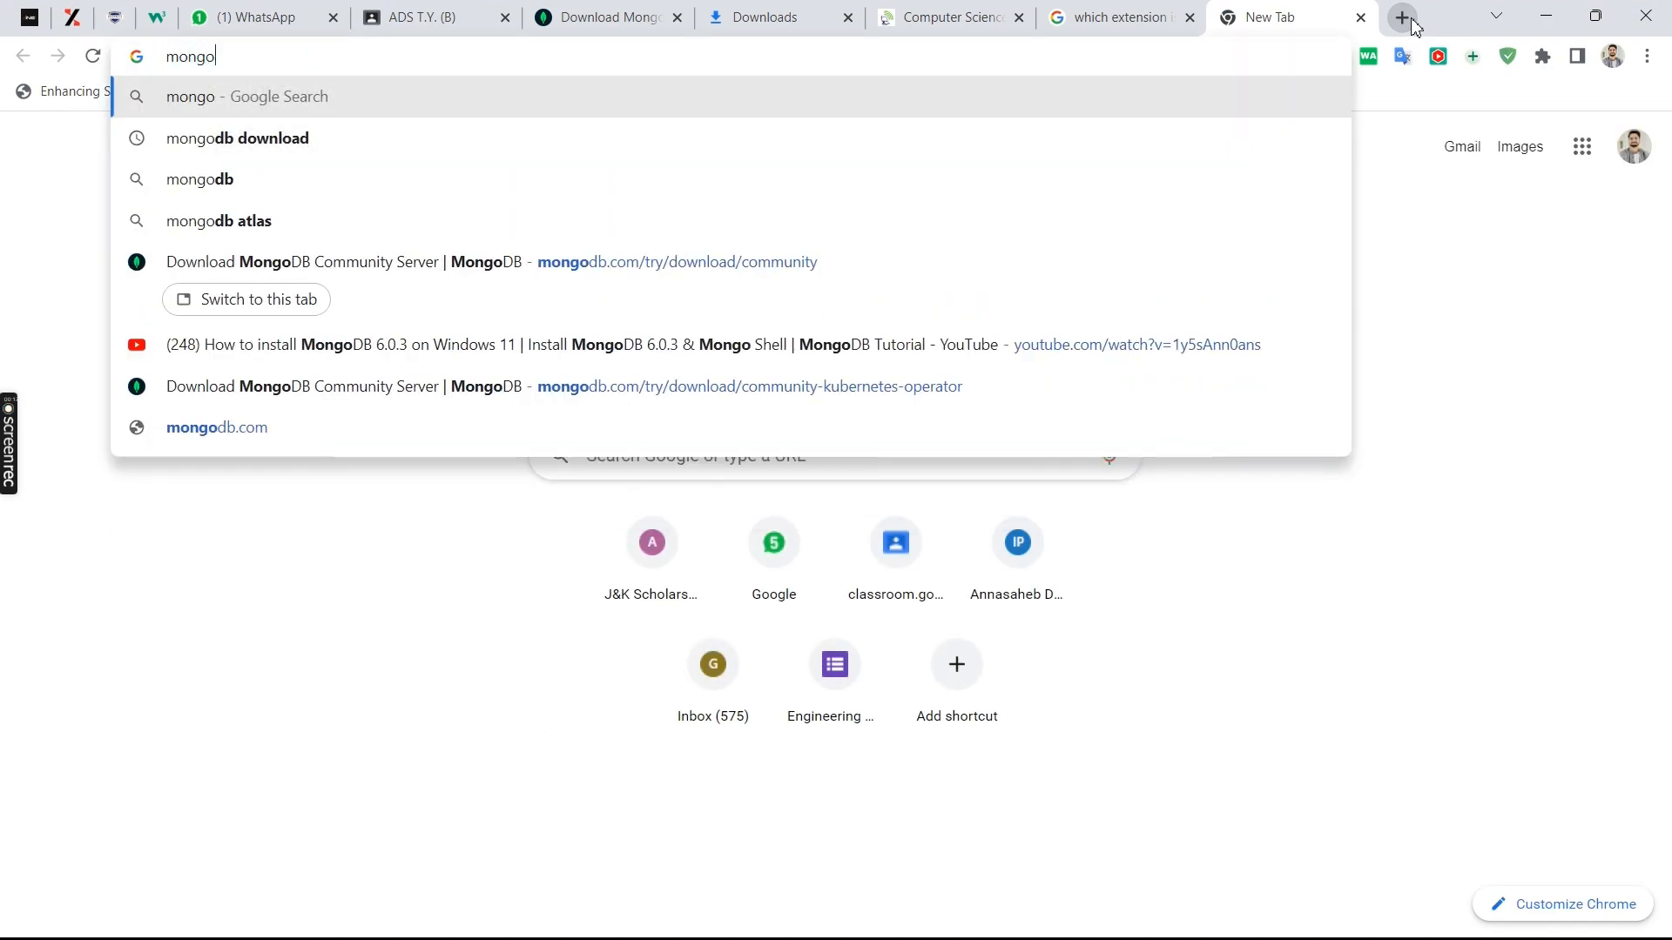
type("db shell")
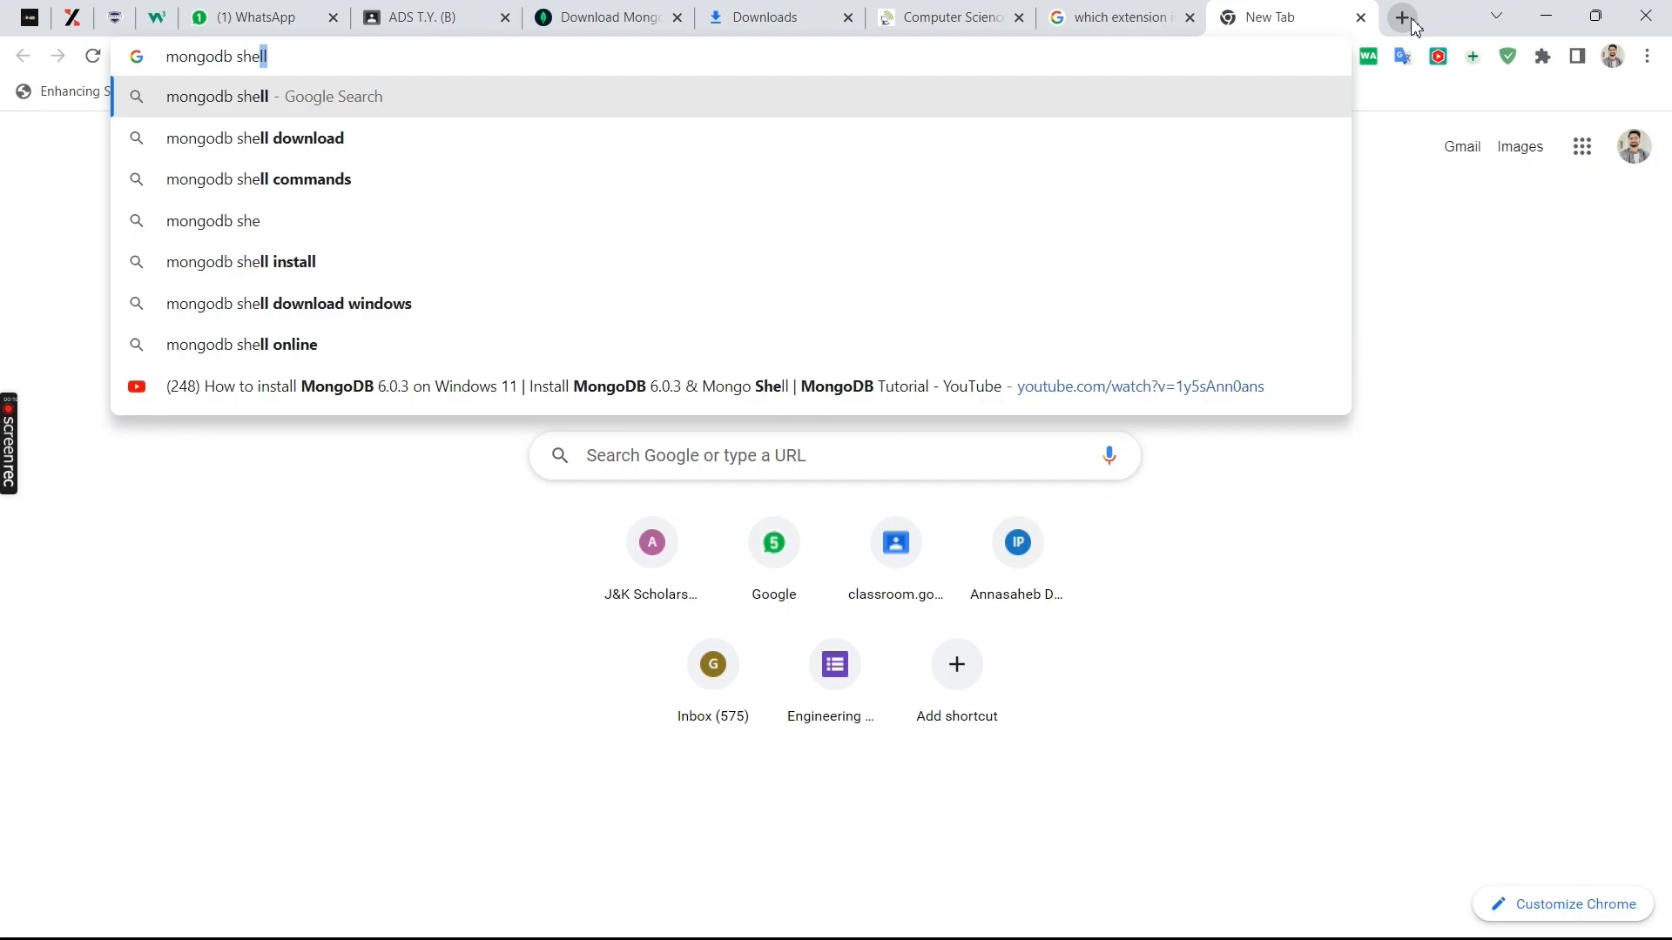
key("Return")
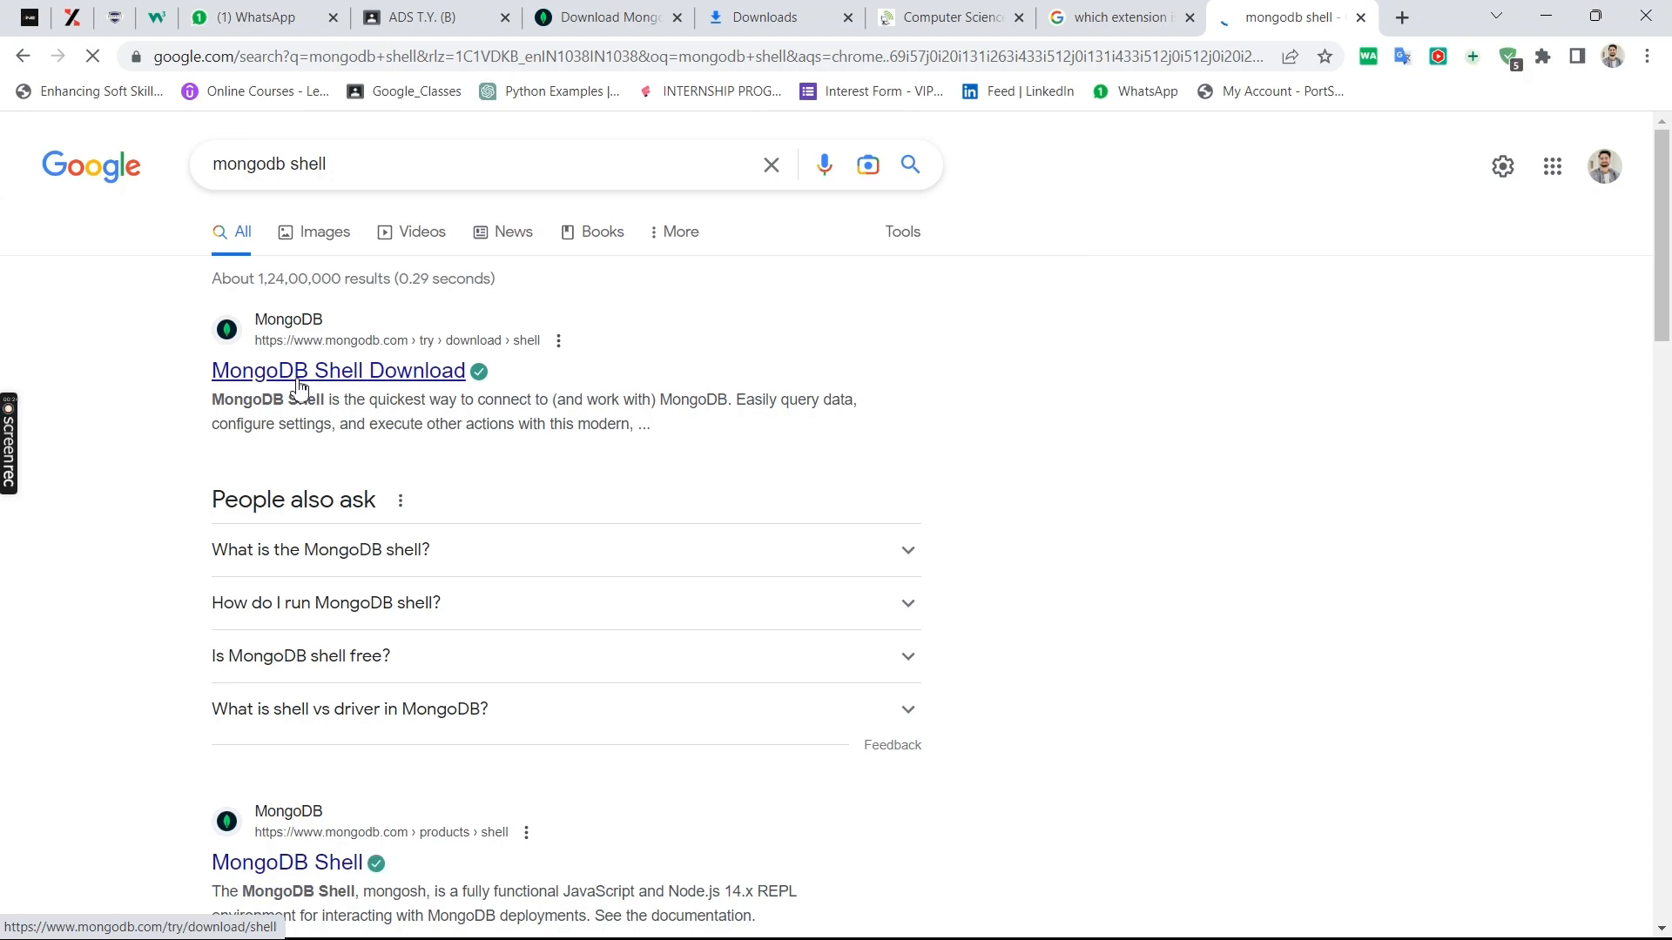
left_click(299, 383)
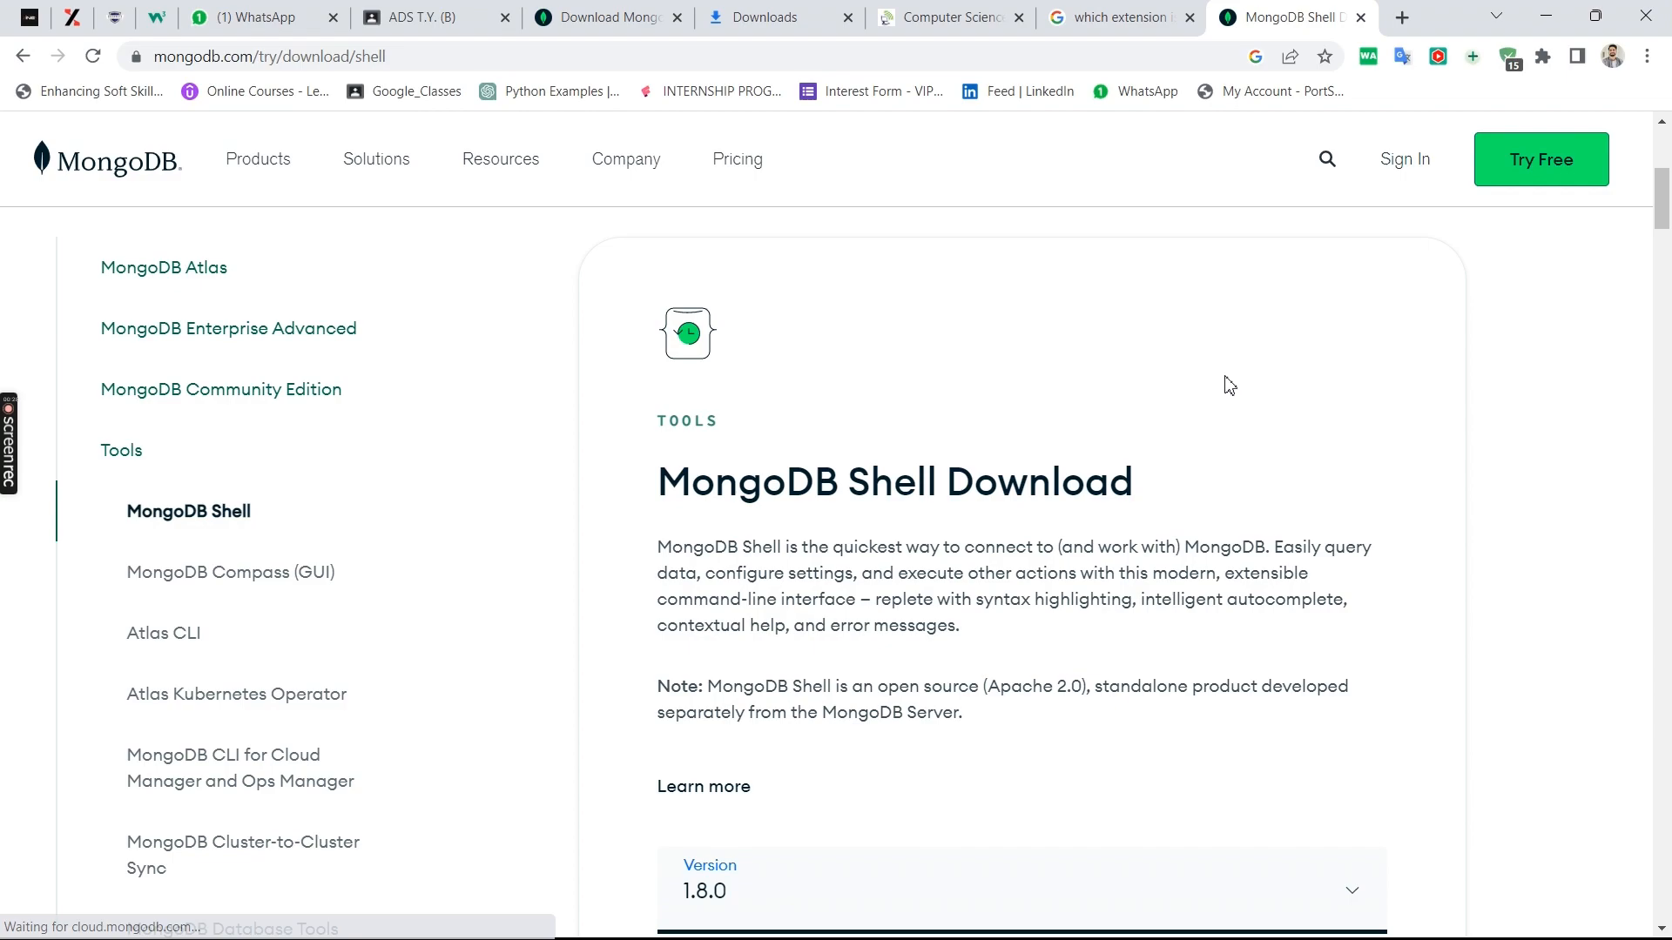
Download MongoDB Shell 1.8.0 for Windows 64-bit (8.1+) as a zip package.
left_click_drag(1668, 223, 1667, 268)
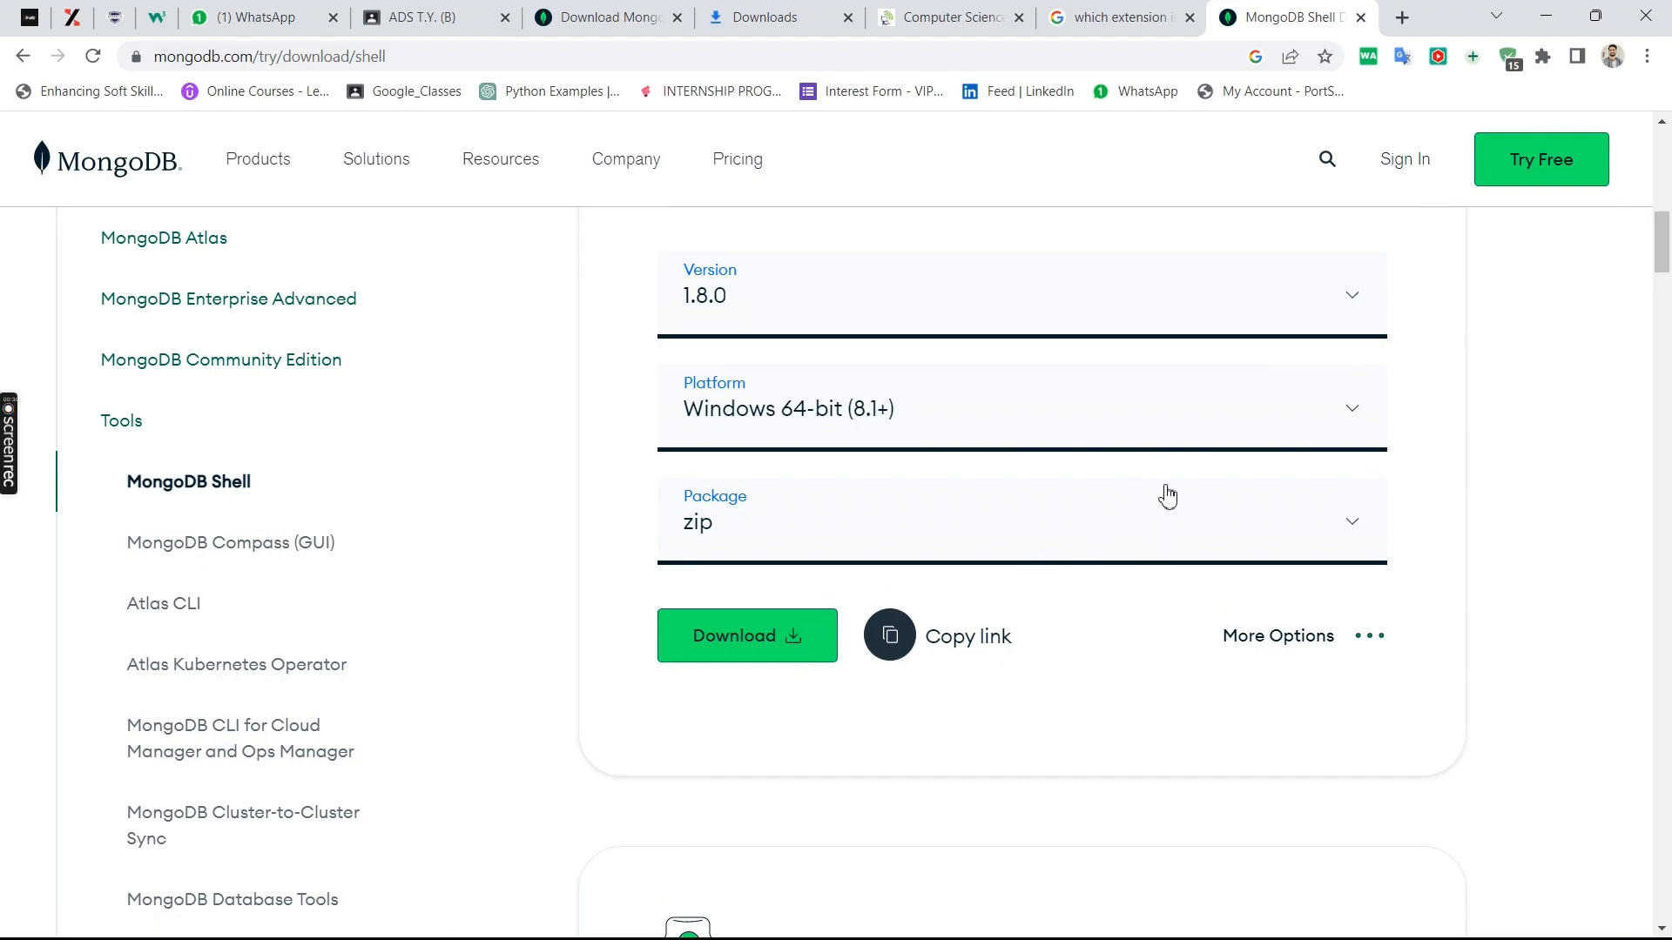
left_click_drag(1662, 234, 1661, 238)
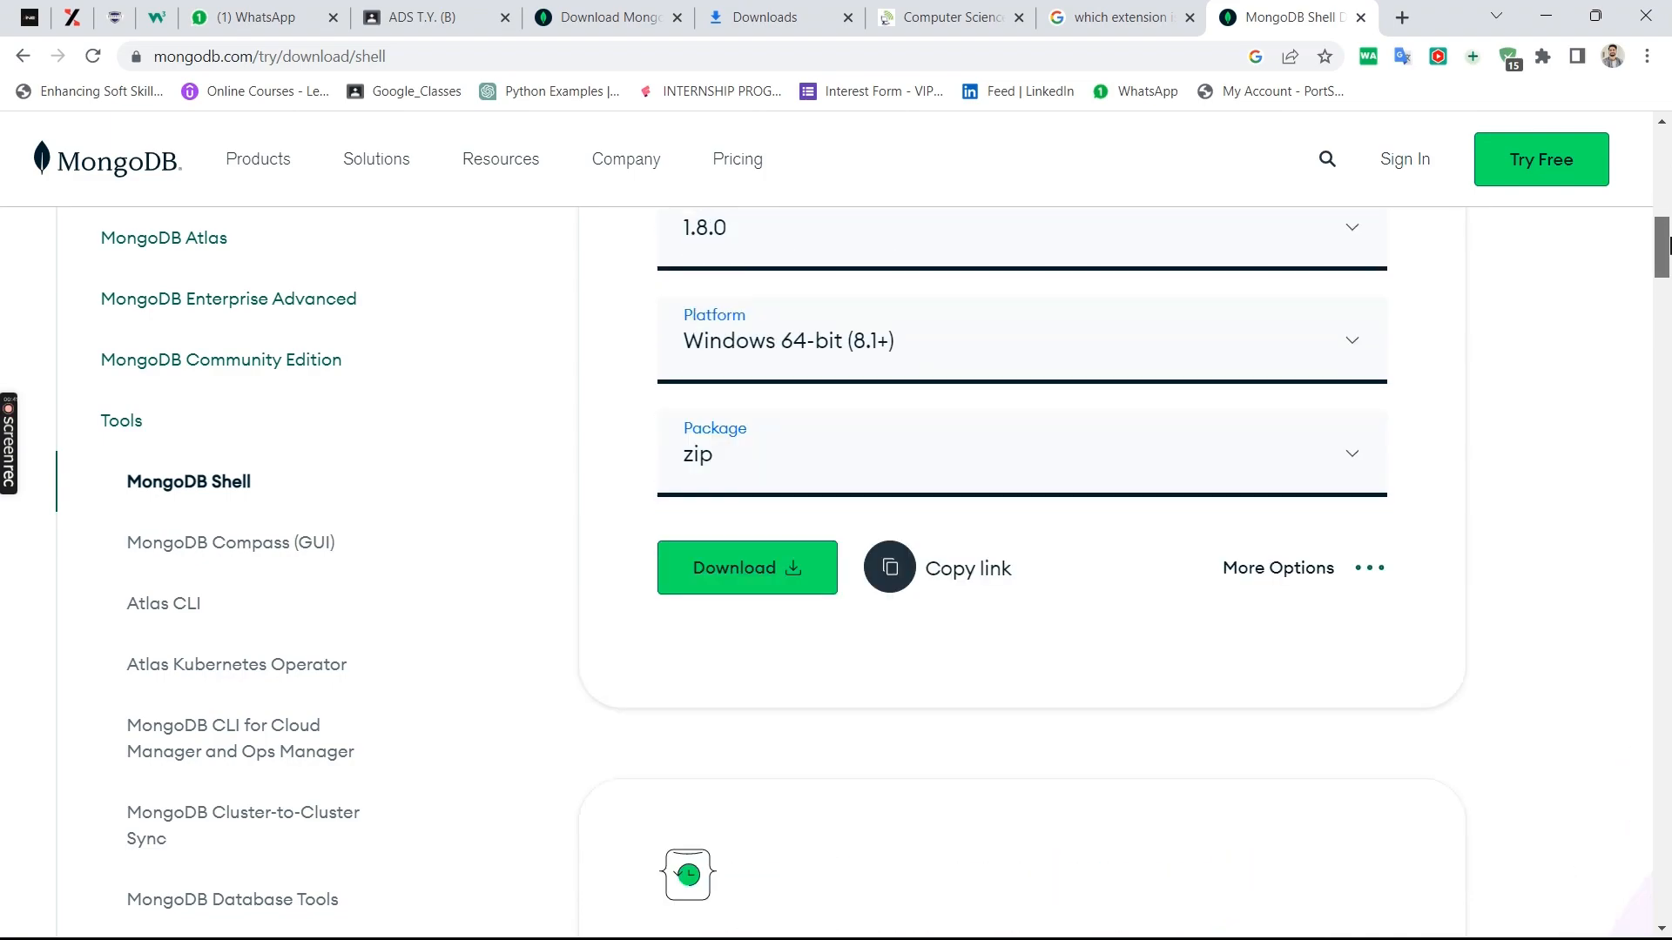
left_click(736, 573)
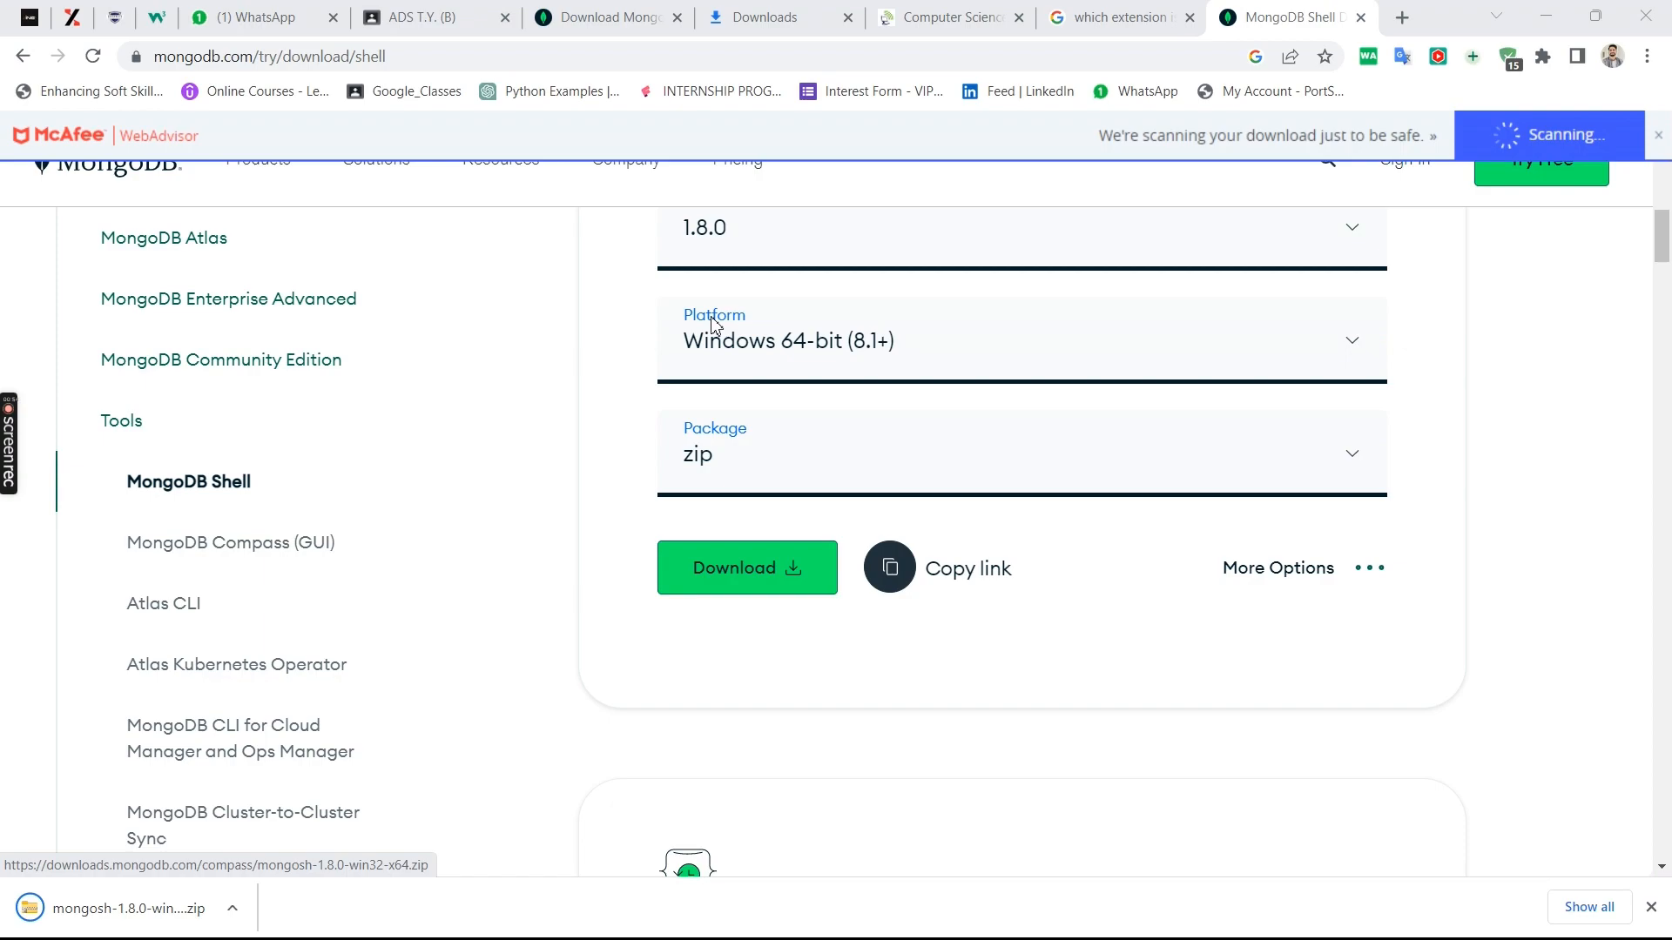
right_click(203, 912)
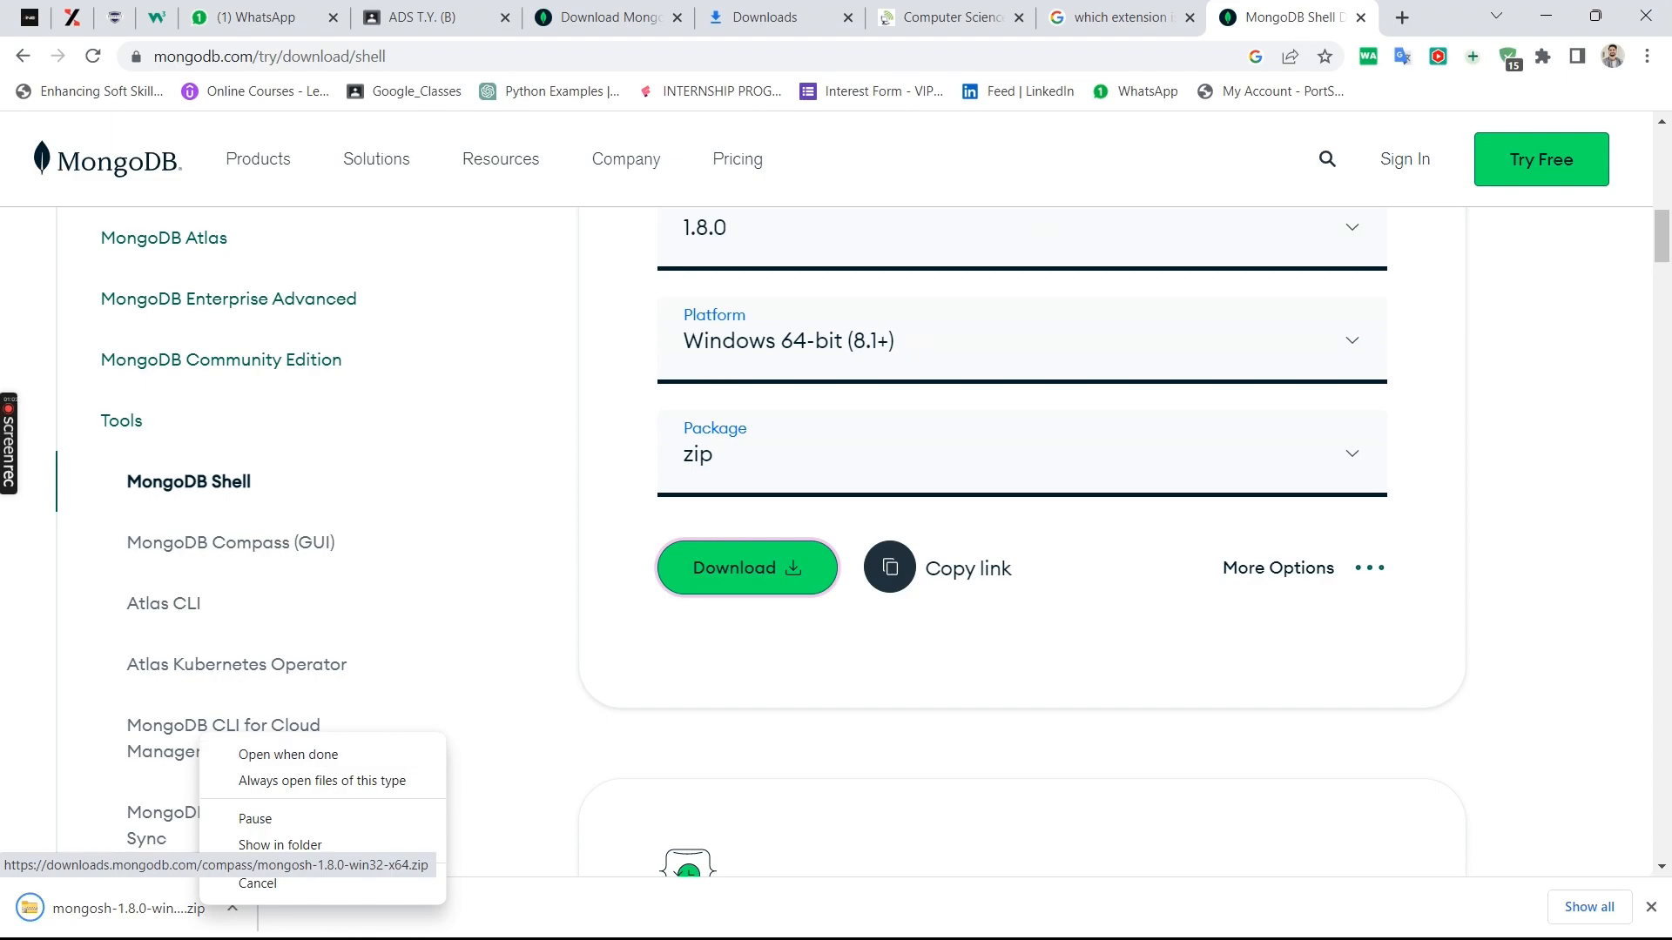
Switch to File Explorer, open the Downloads folder, and select the mongosh-1.8.0-win32-x64 archive.
left_click(1546, 17)
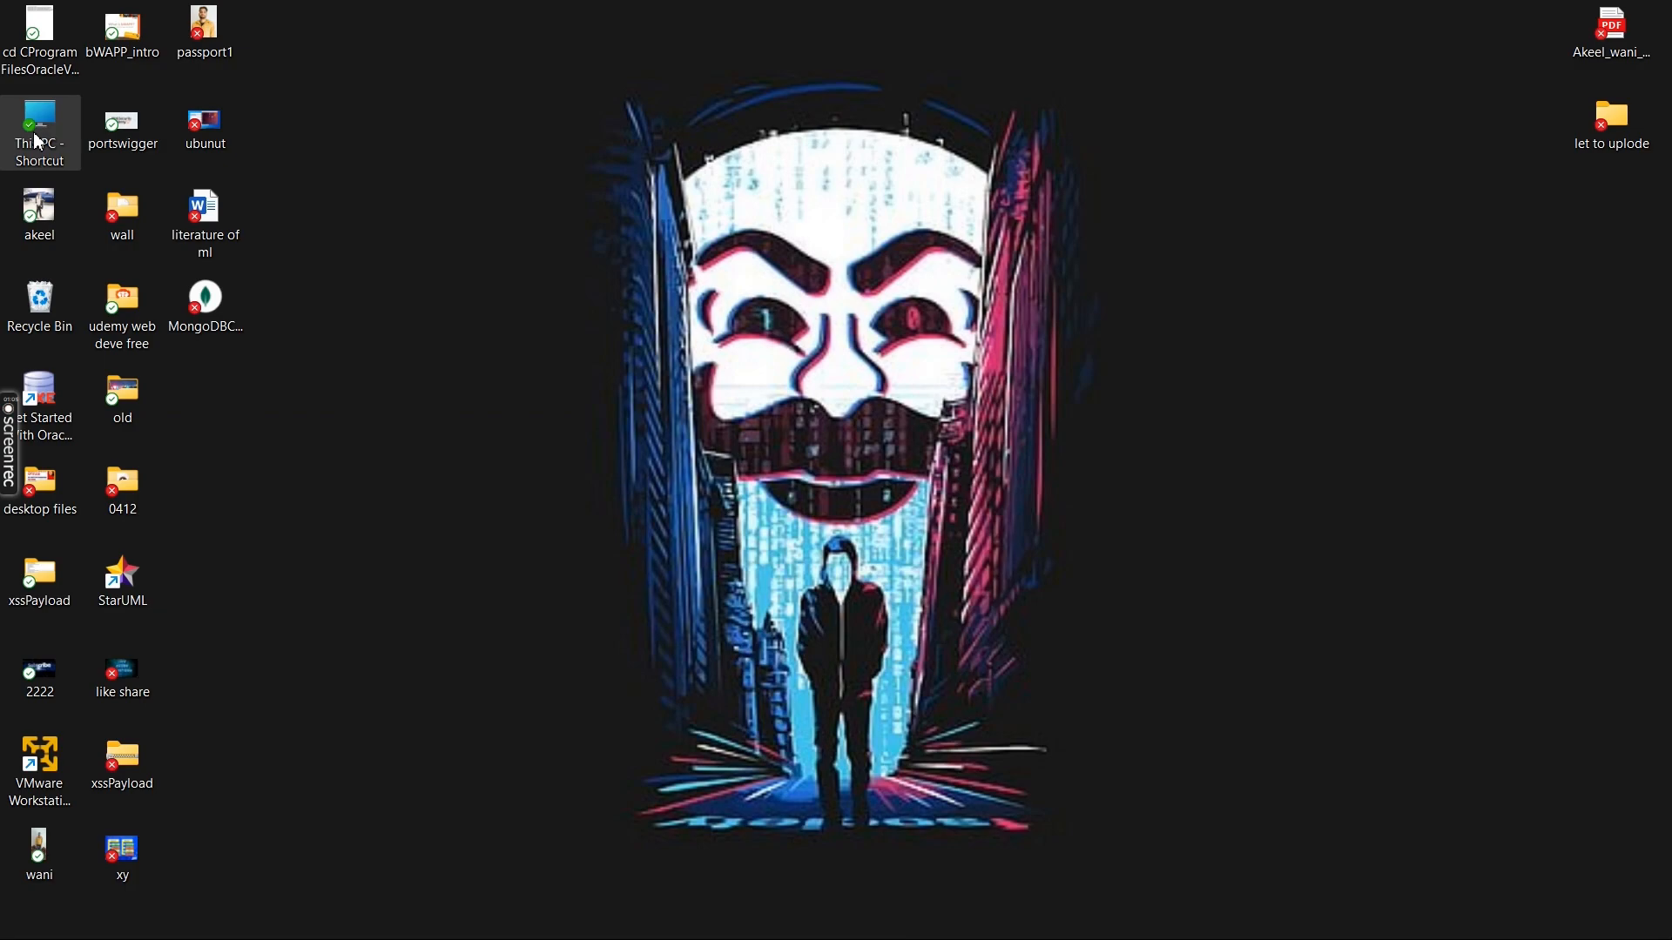
double_click(34, 139)
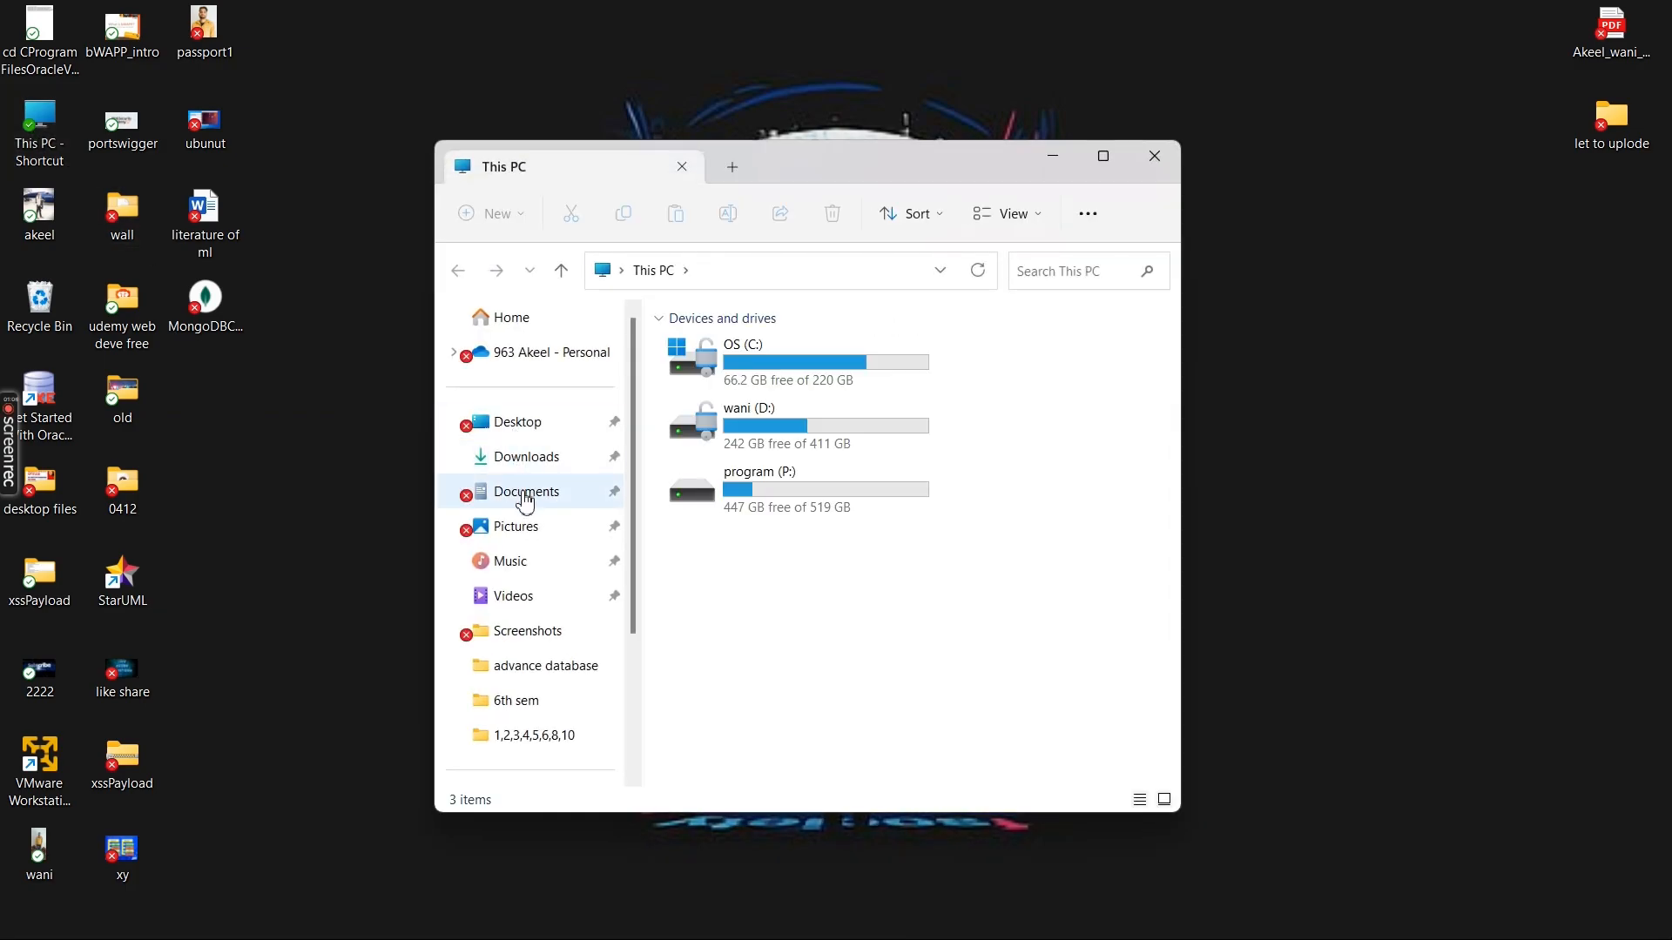
left_click(554, 461)
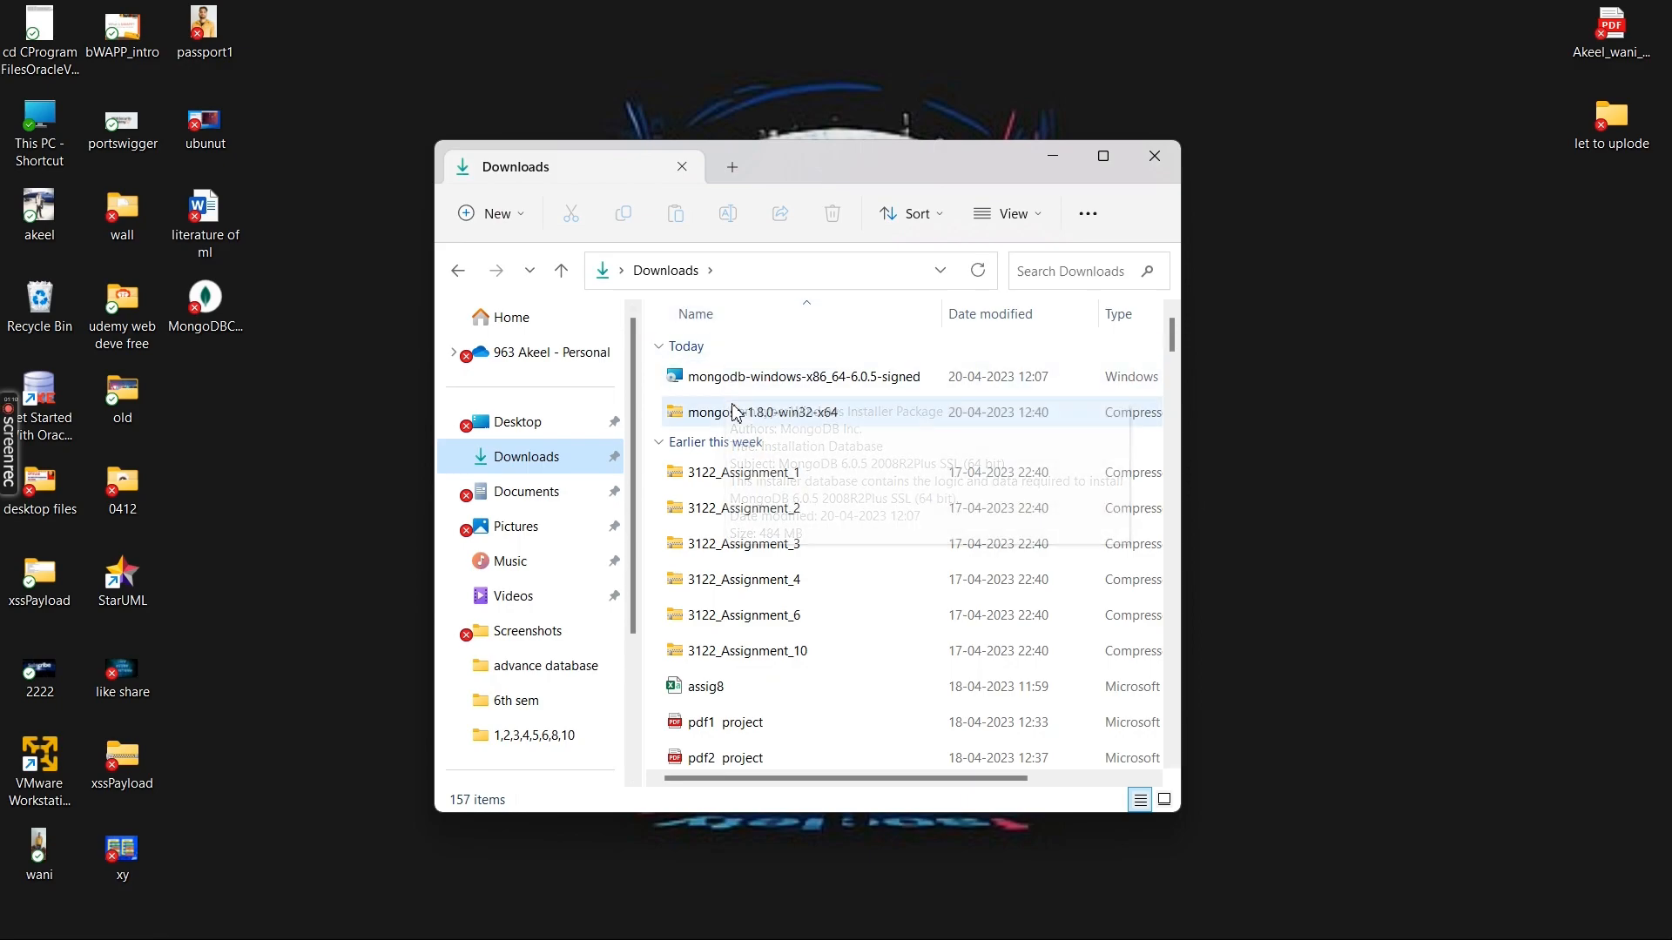
left_click(739, 424)
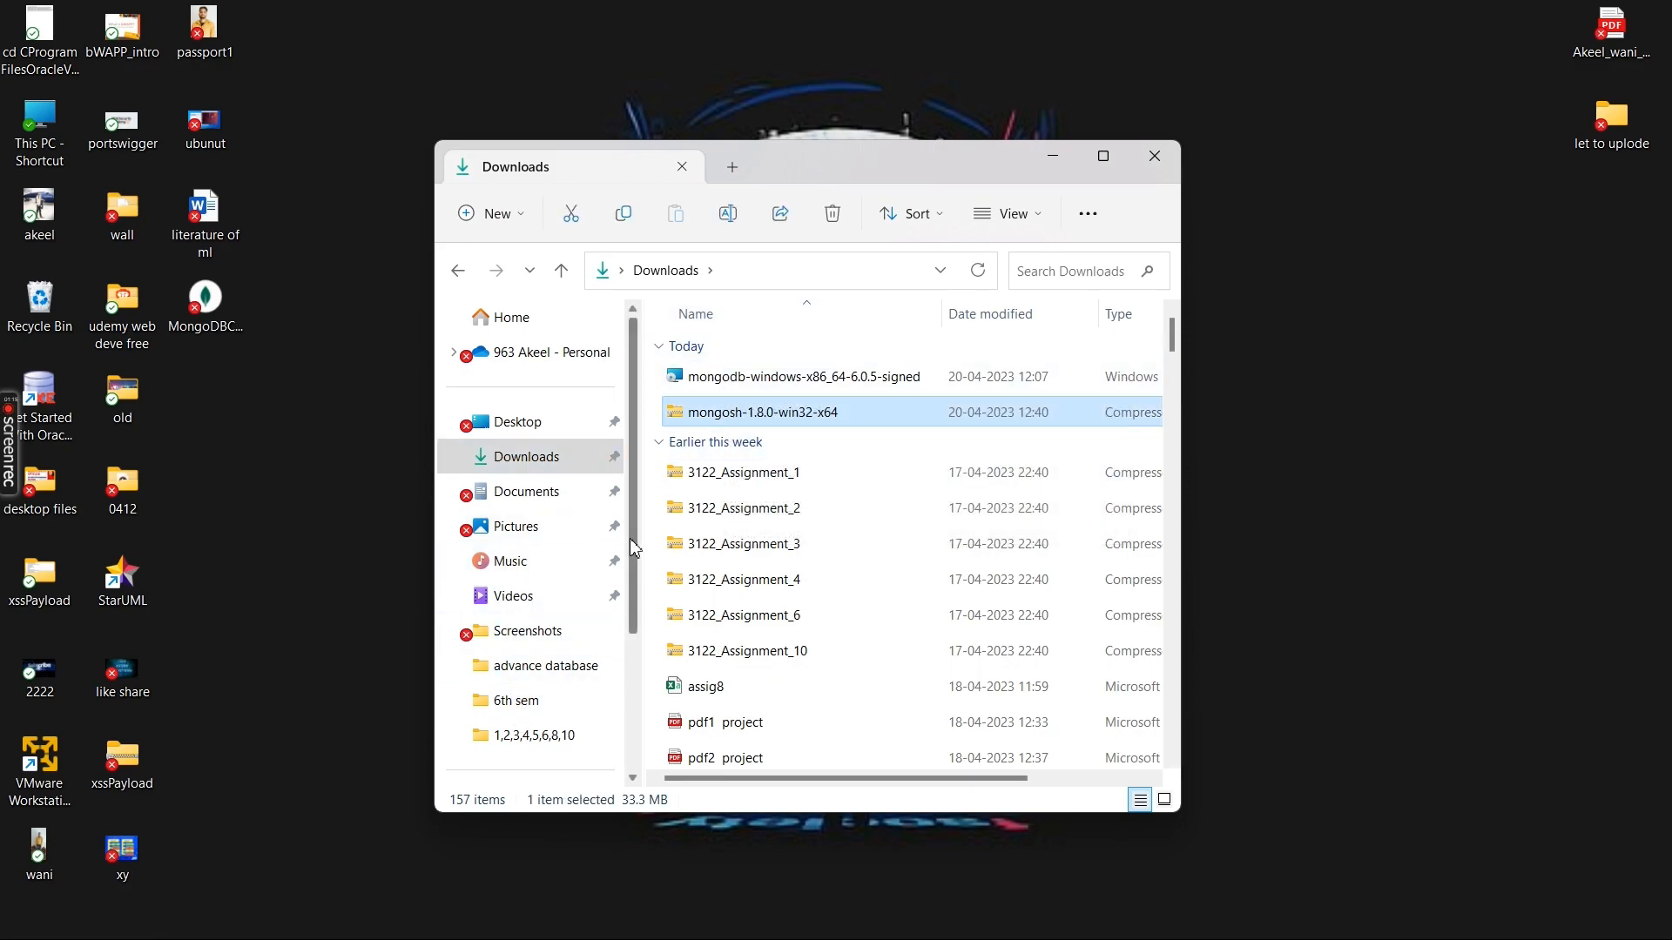
Create a new folder in the root of the C: drive and maximize the File Explorer window.
scroll(610, 609, "down", 2)
left_click(527, 701)
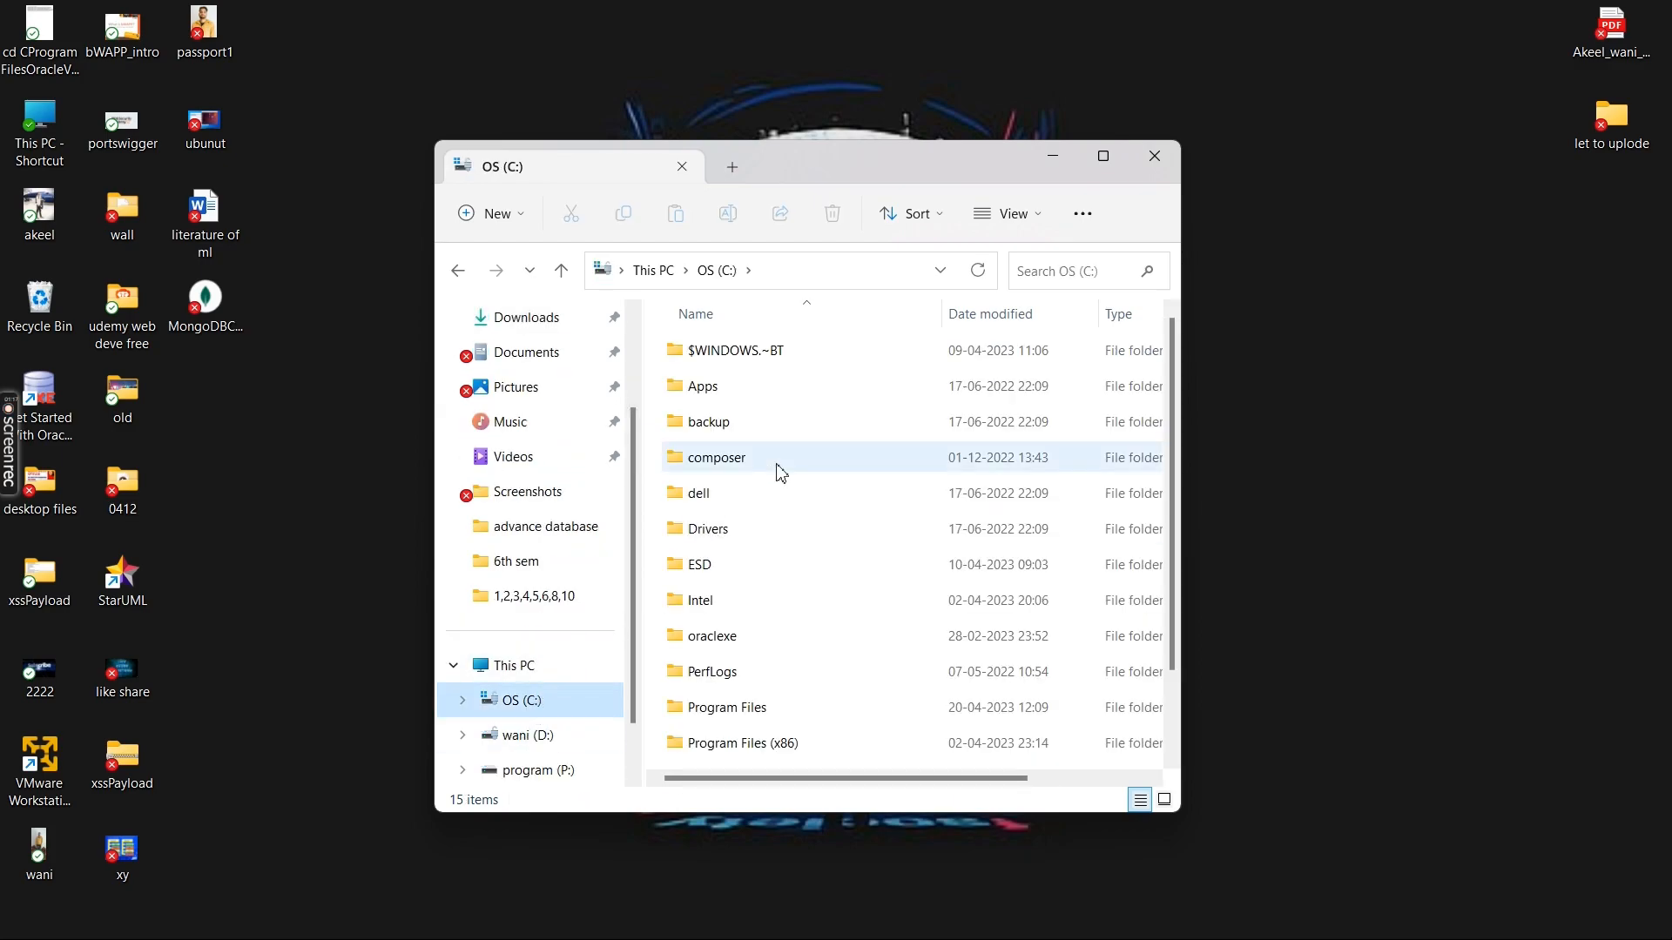
scroll(788, 558, "down", 1)
scroll(800, 645, "up", 1)
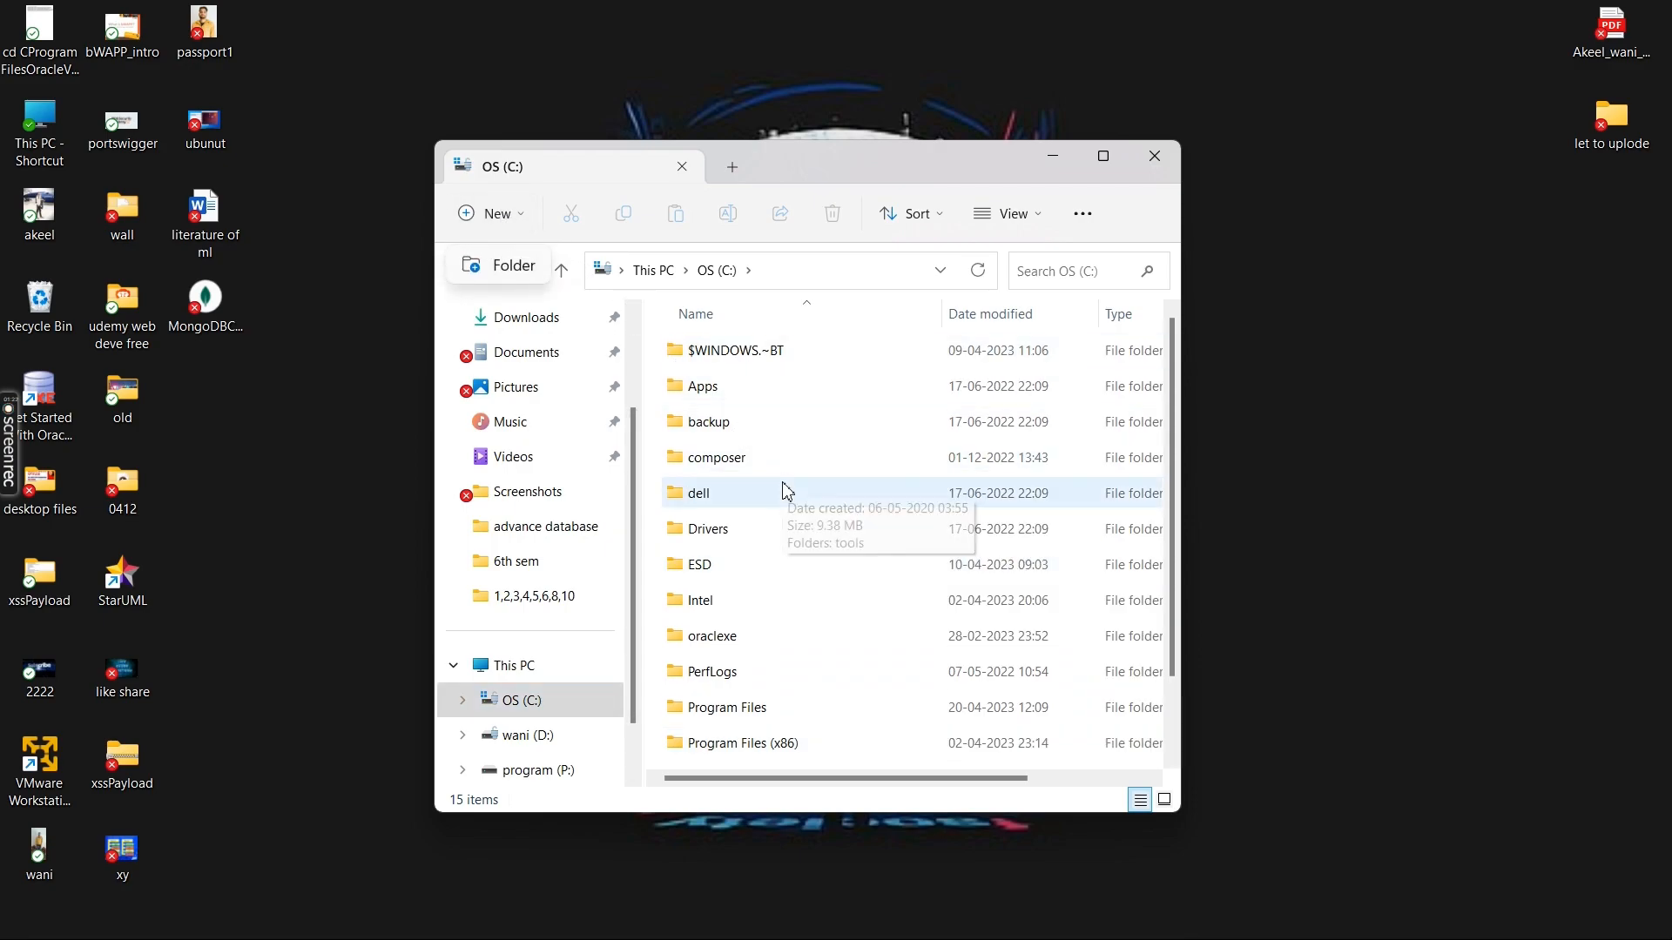
left_click(487, 266)
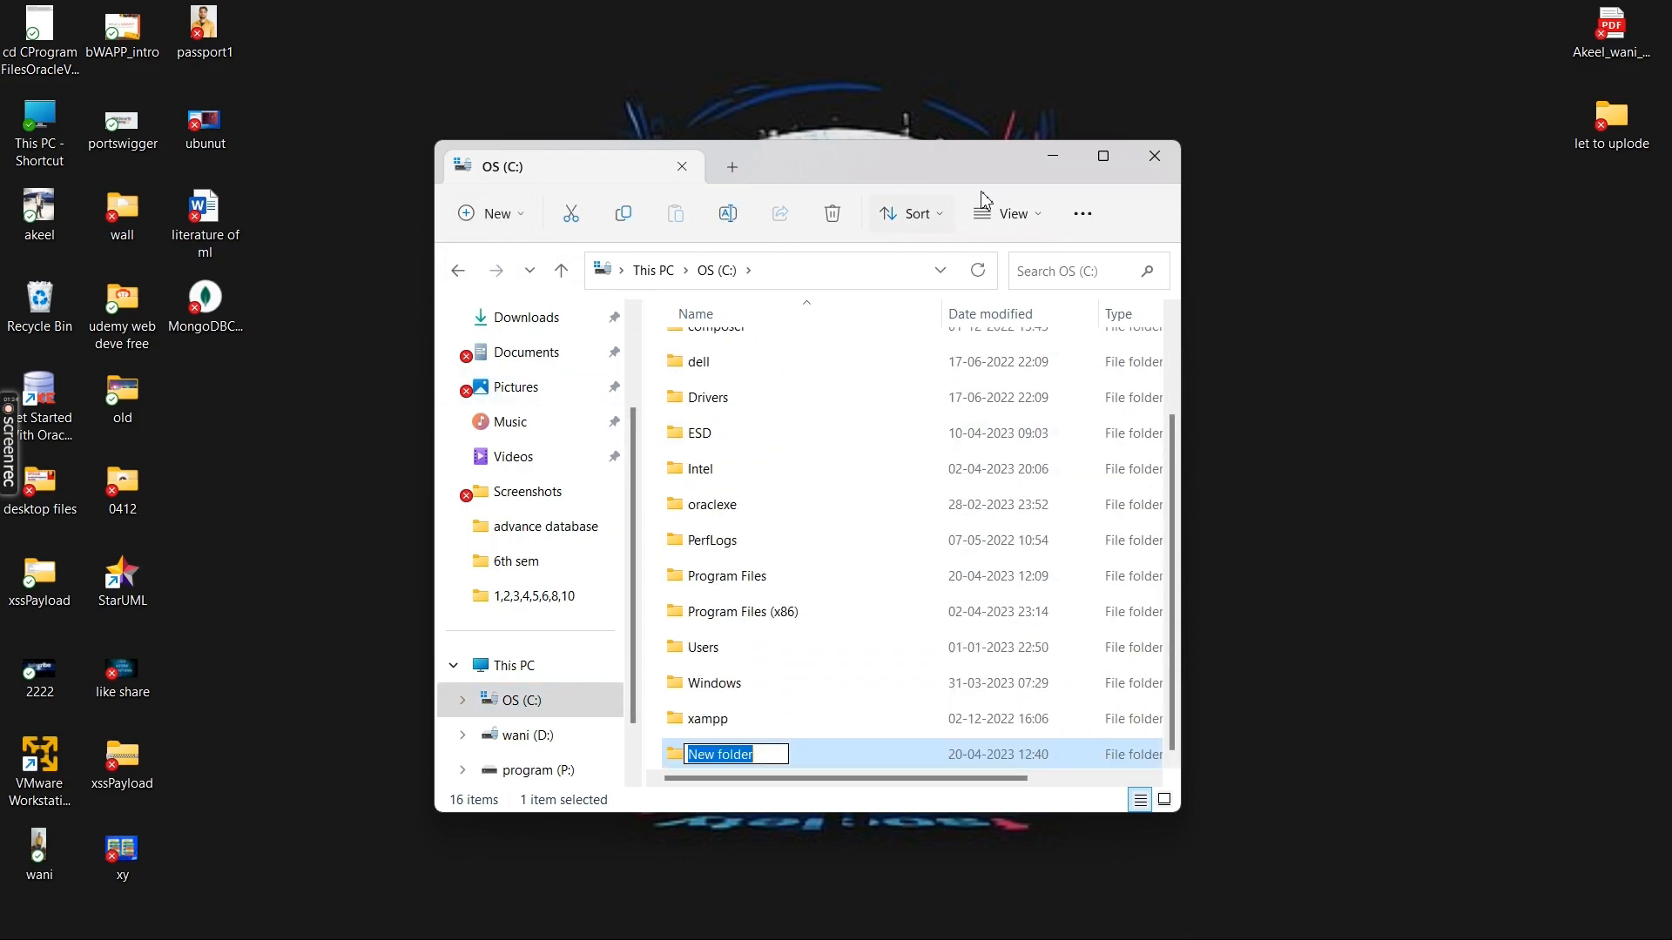
left_click(1104, 156)
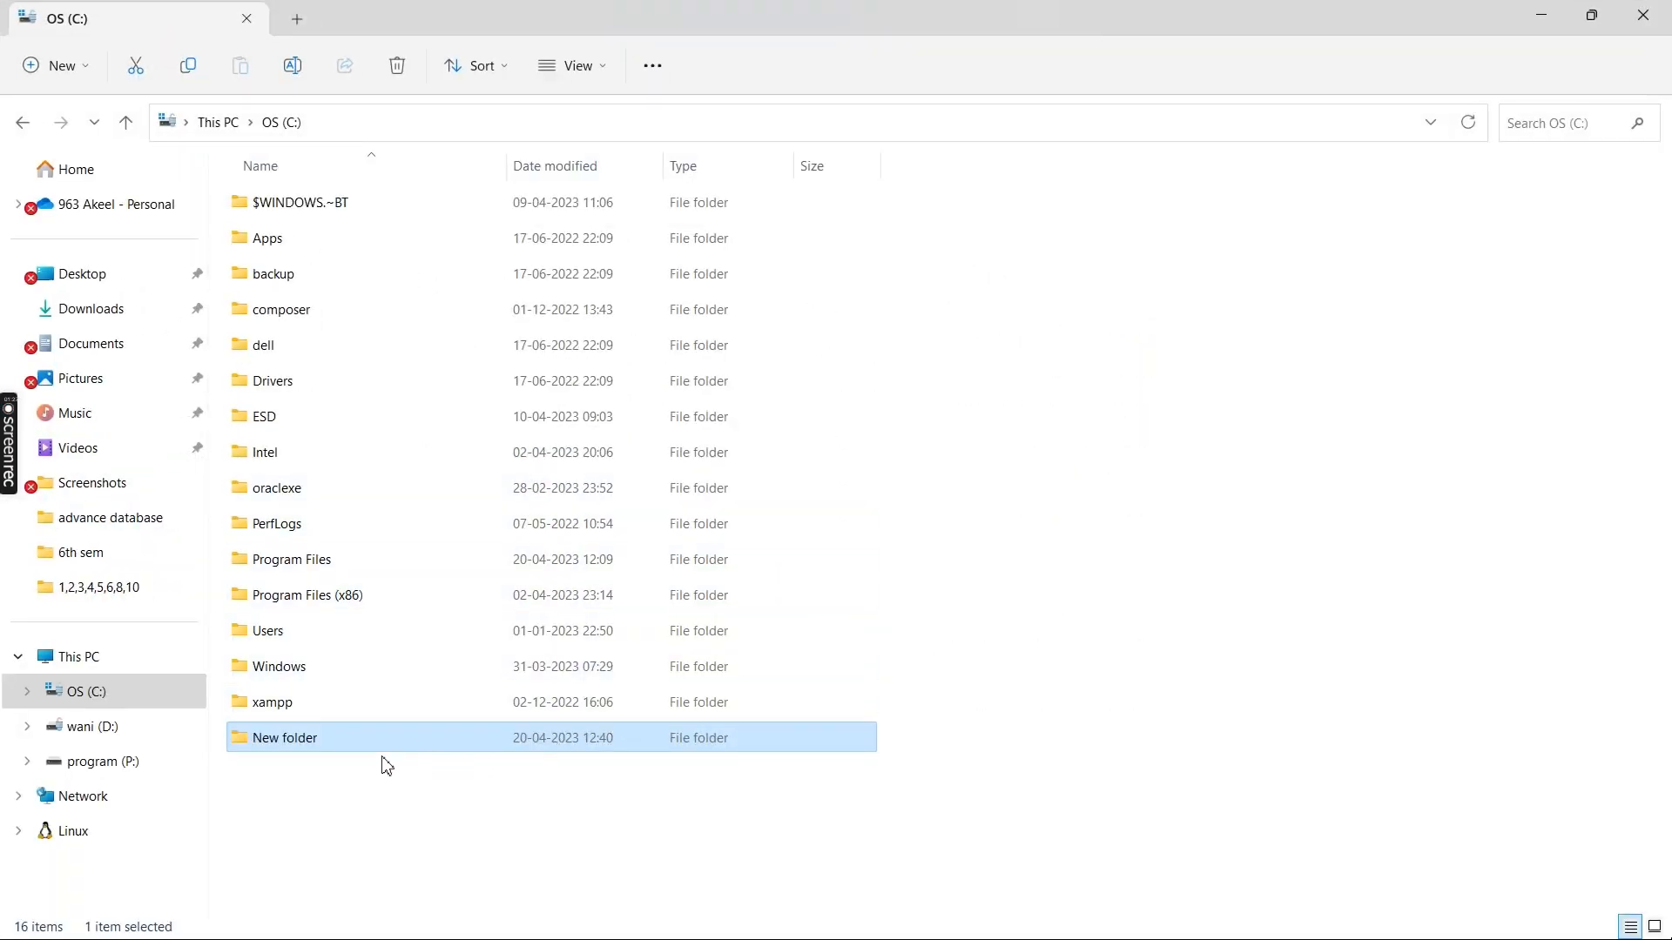
Rename the new folder on the C: drive as mongoSH.
left_click(325, 740)
key("ctrl+a")
type("mogno")
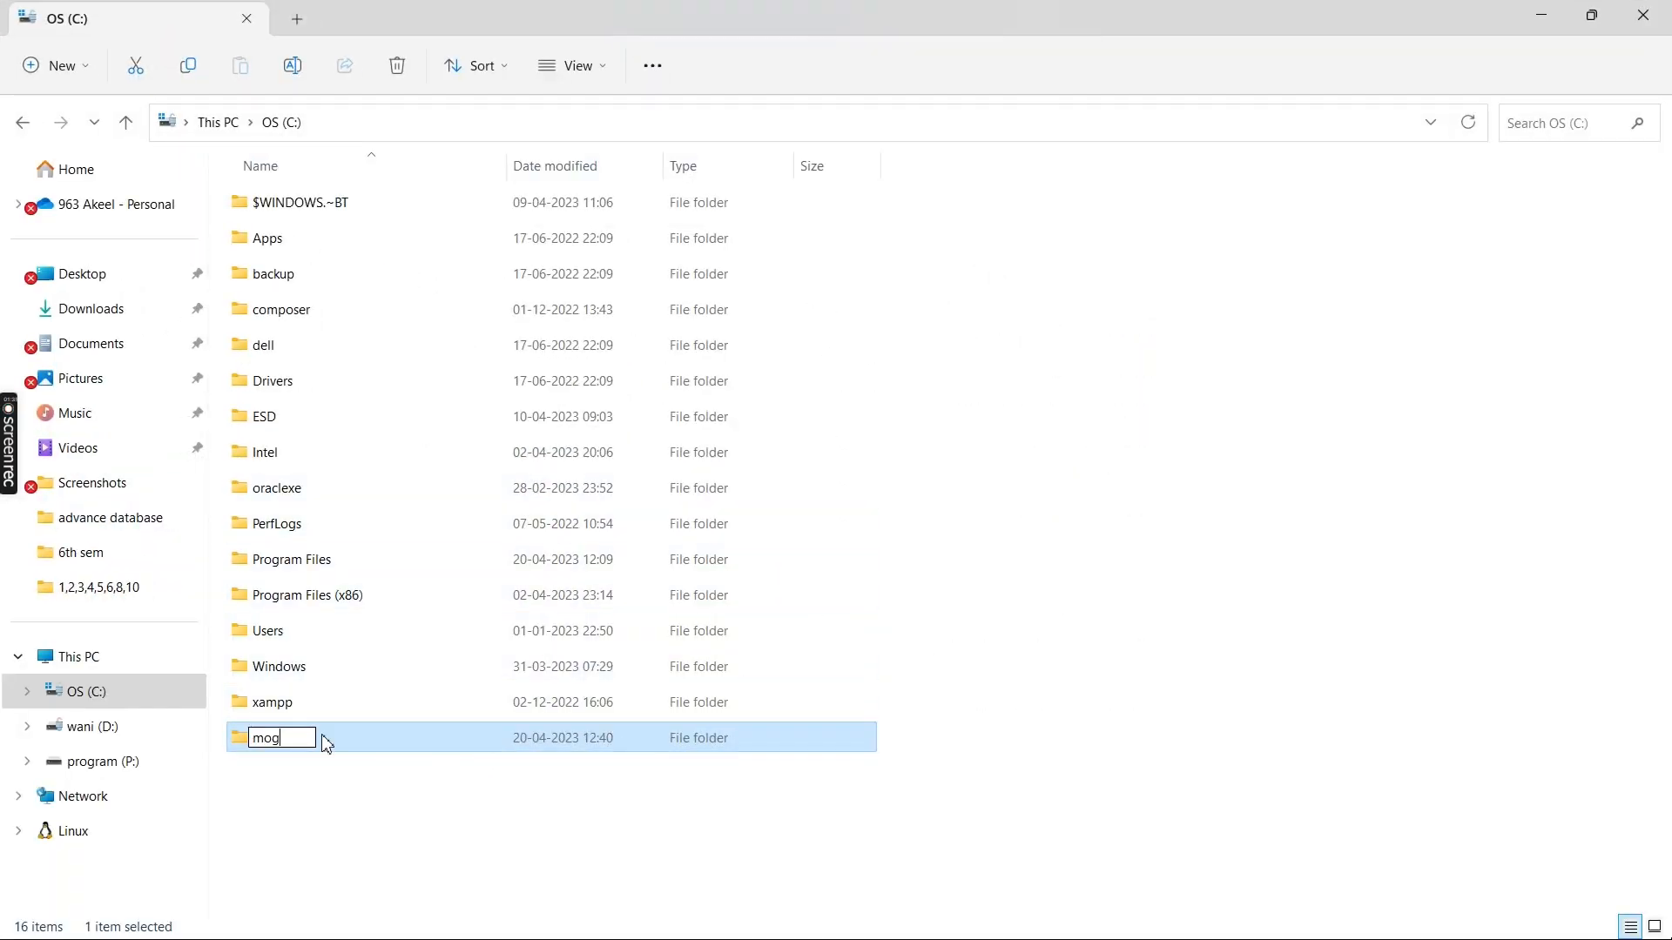
key("BackSpace")
key("BackSpace")
type("ngo")
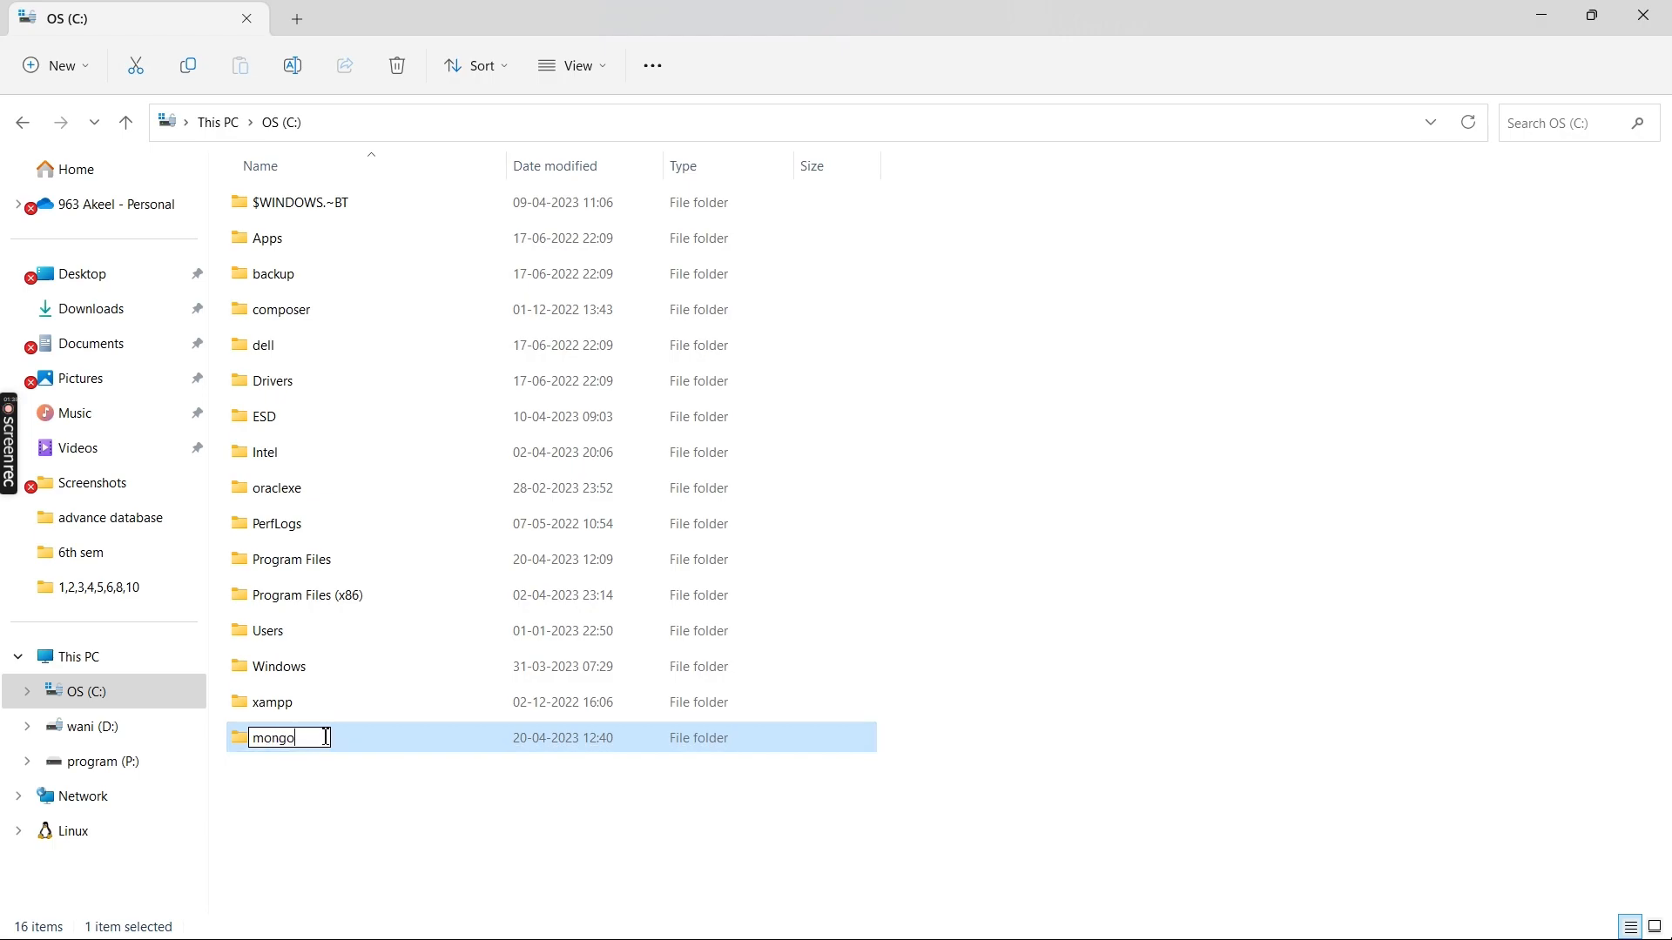
type("SH")
key("Return")
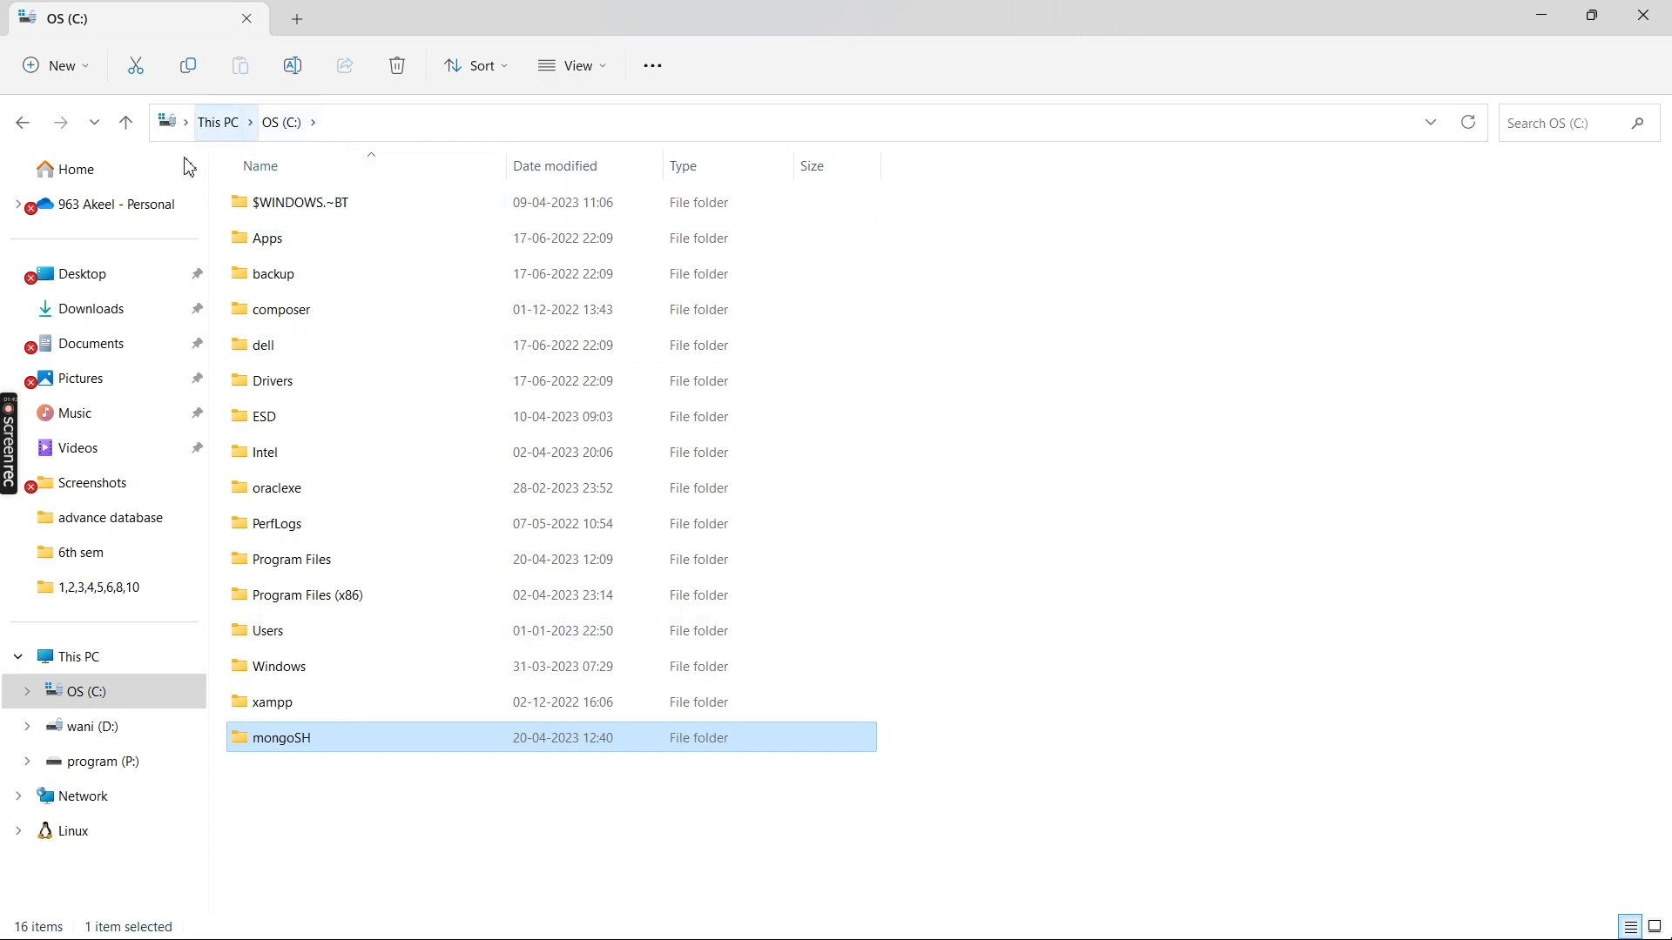
Return to the Downloads folder and start extracting all files from the mongosh-1.8.0-win32-x64 archive.
left_click(91, 310)
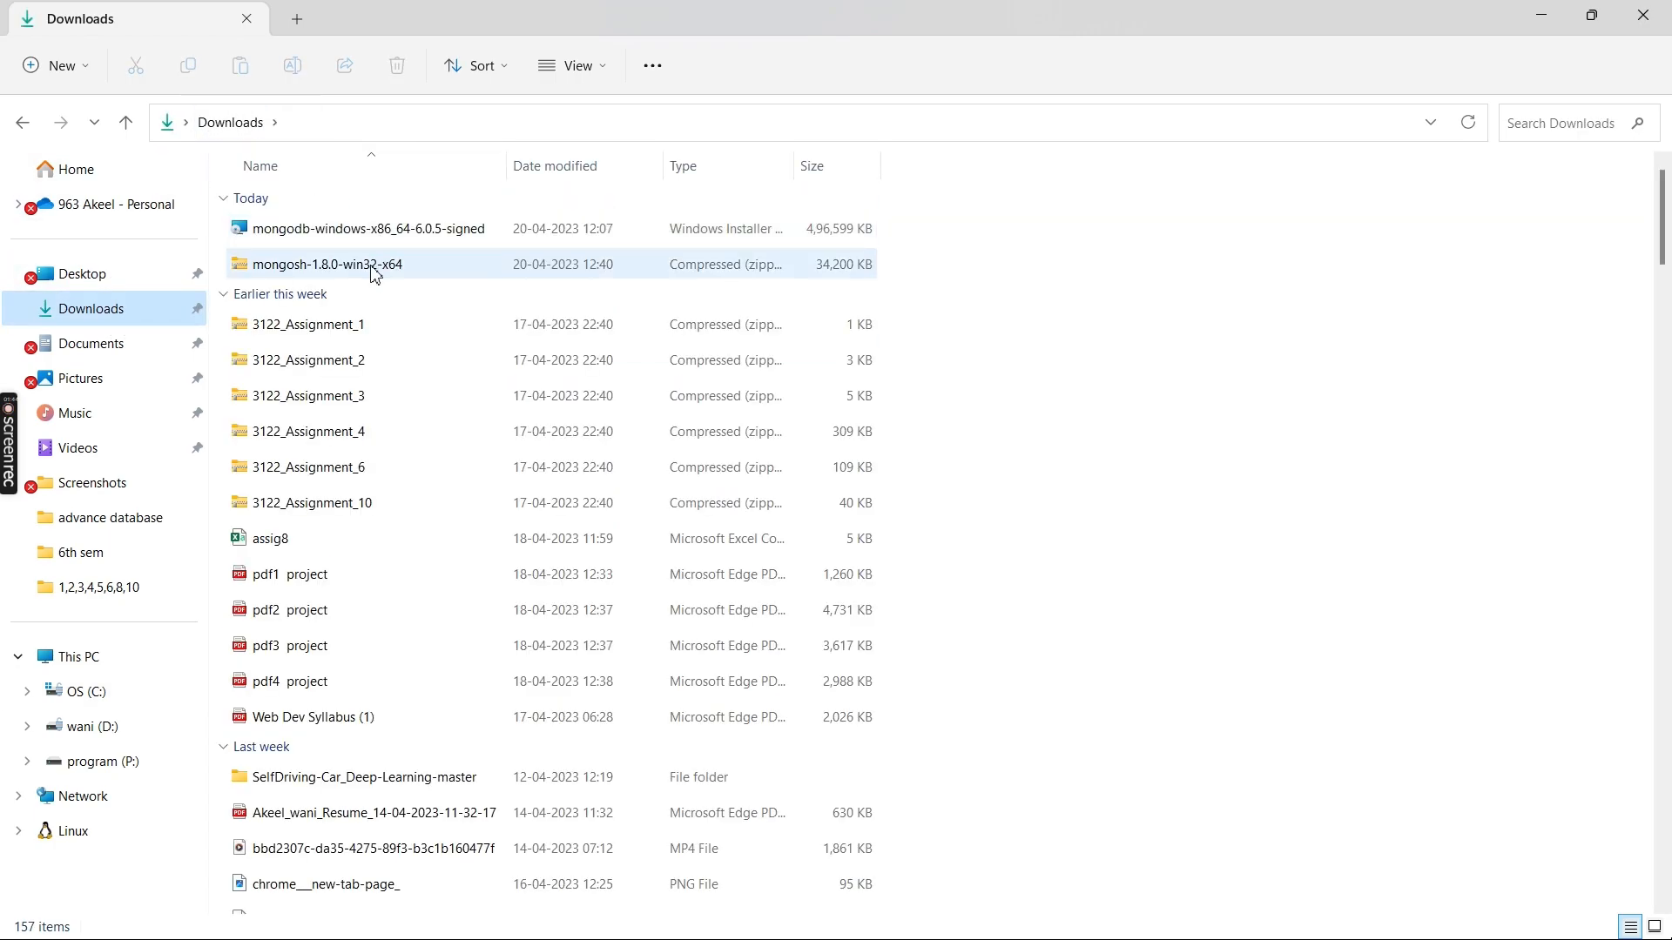
left_click(374, 273)
right_click(374, 273)
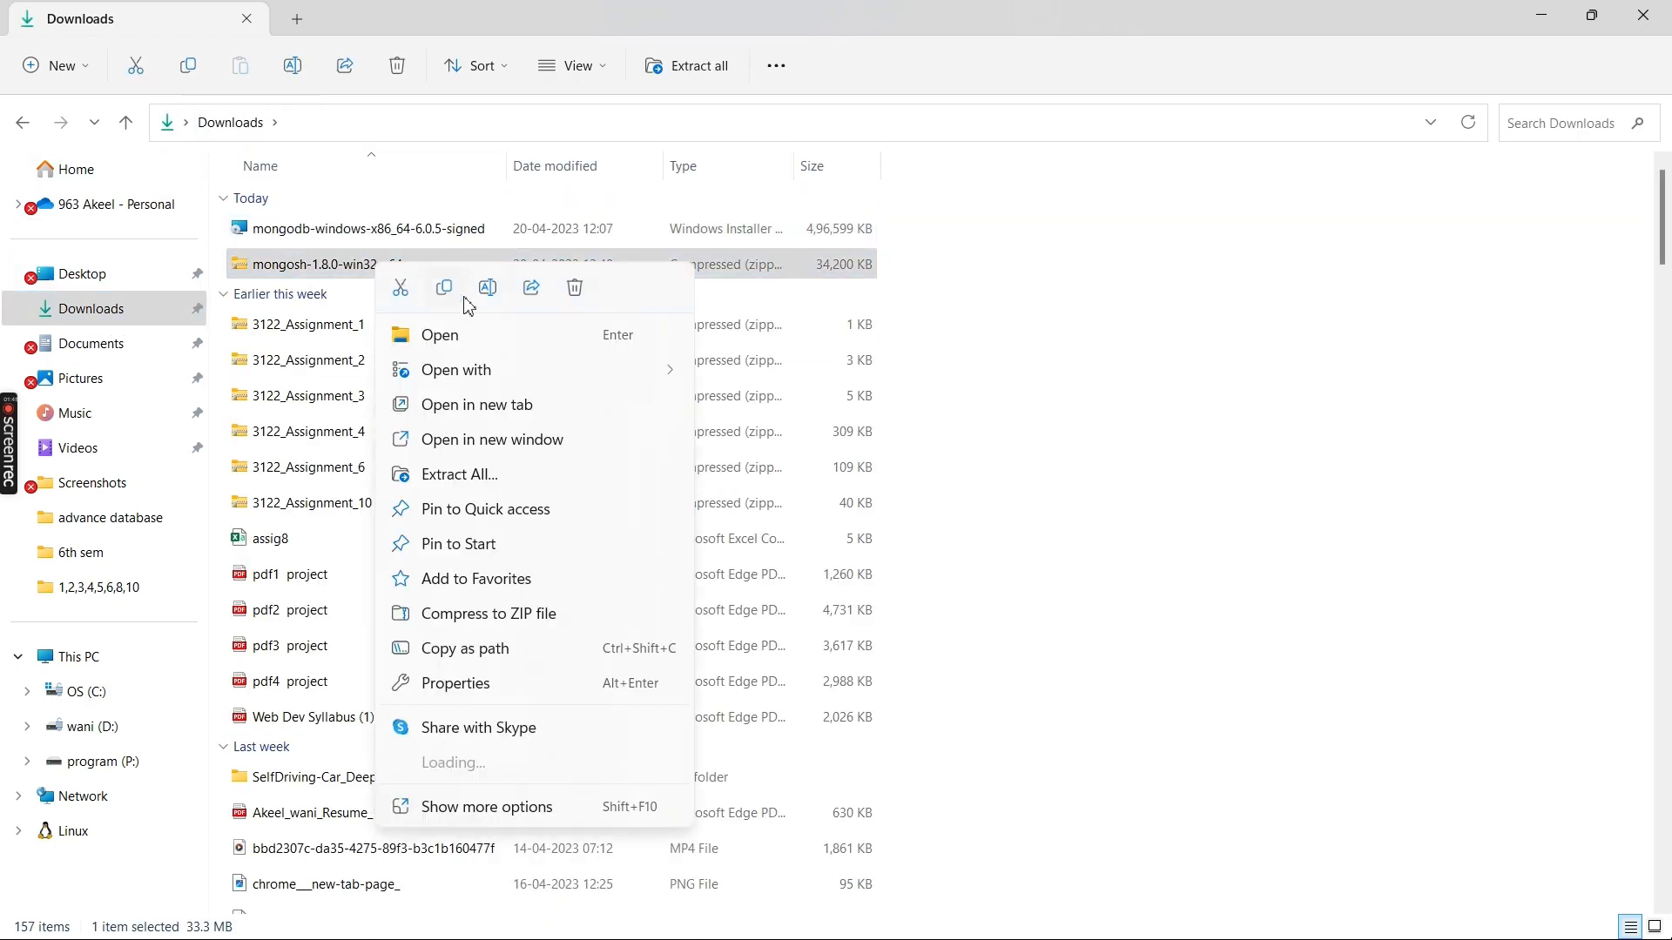
left_click(508, 475)
left_click(900, 386)
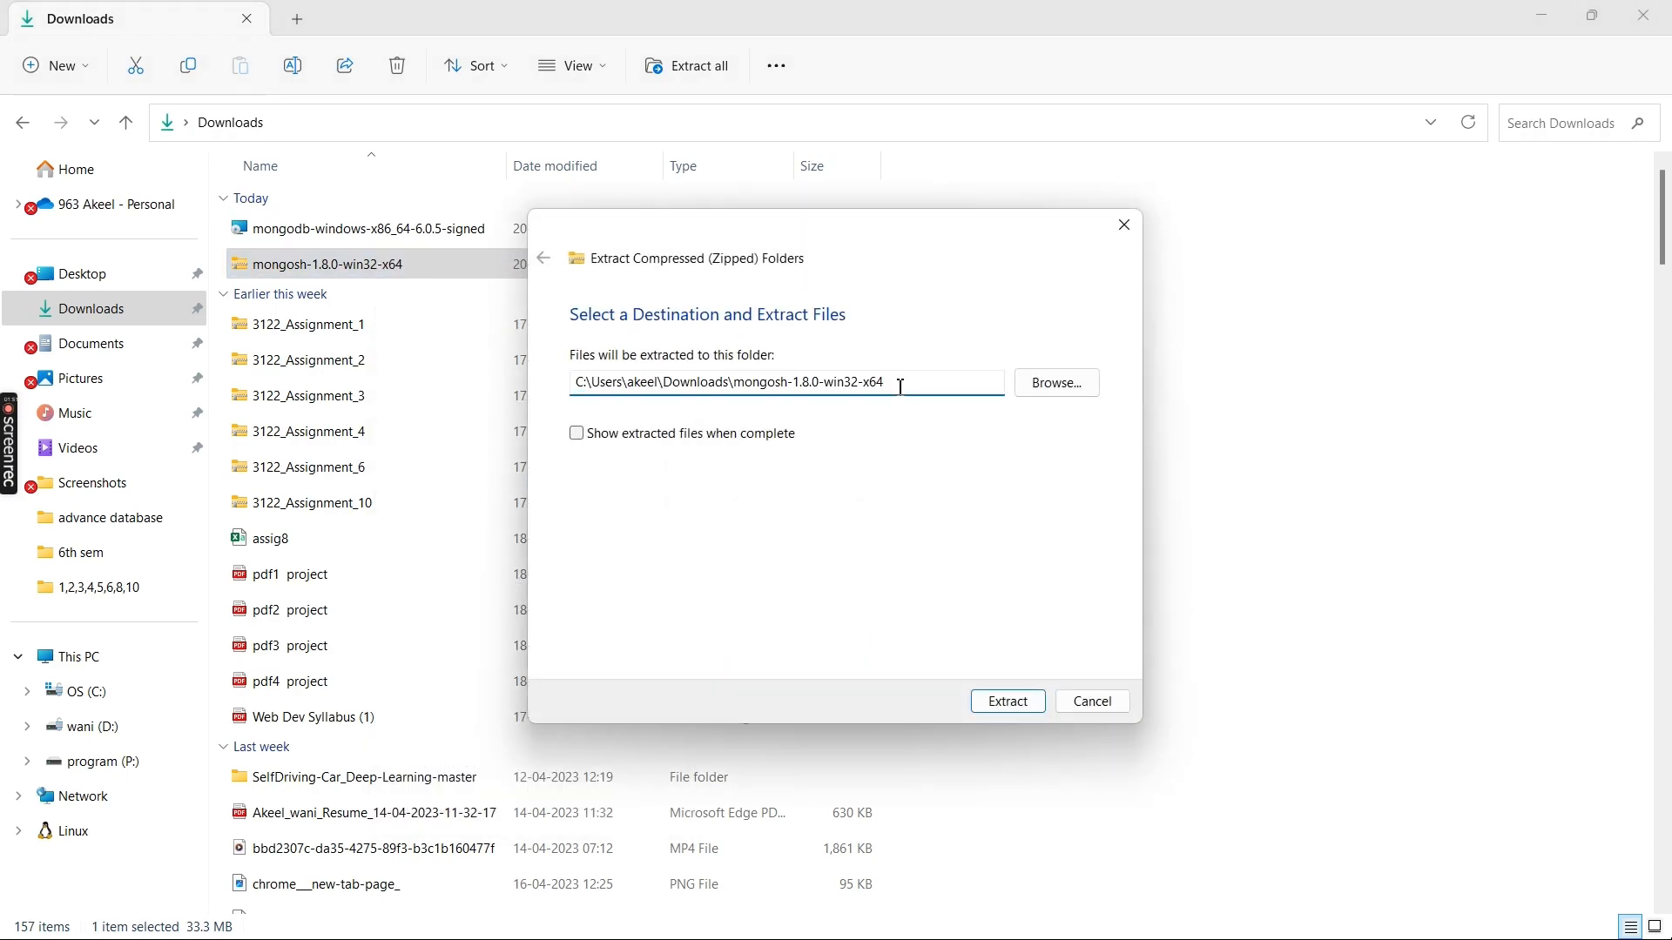
Choose C:\mongoSH as the extraction destination and extract the archive there.
left_click(1056, 382)
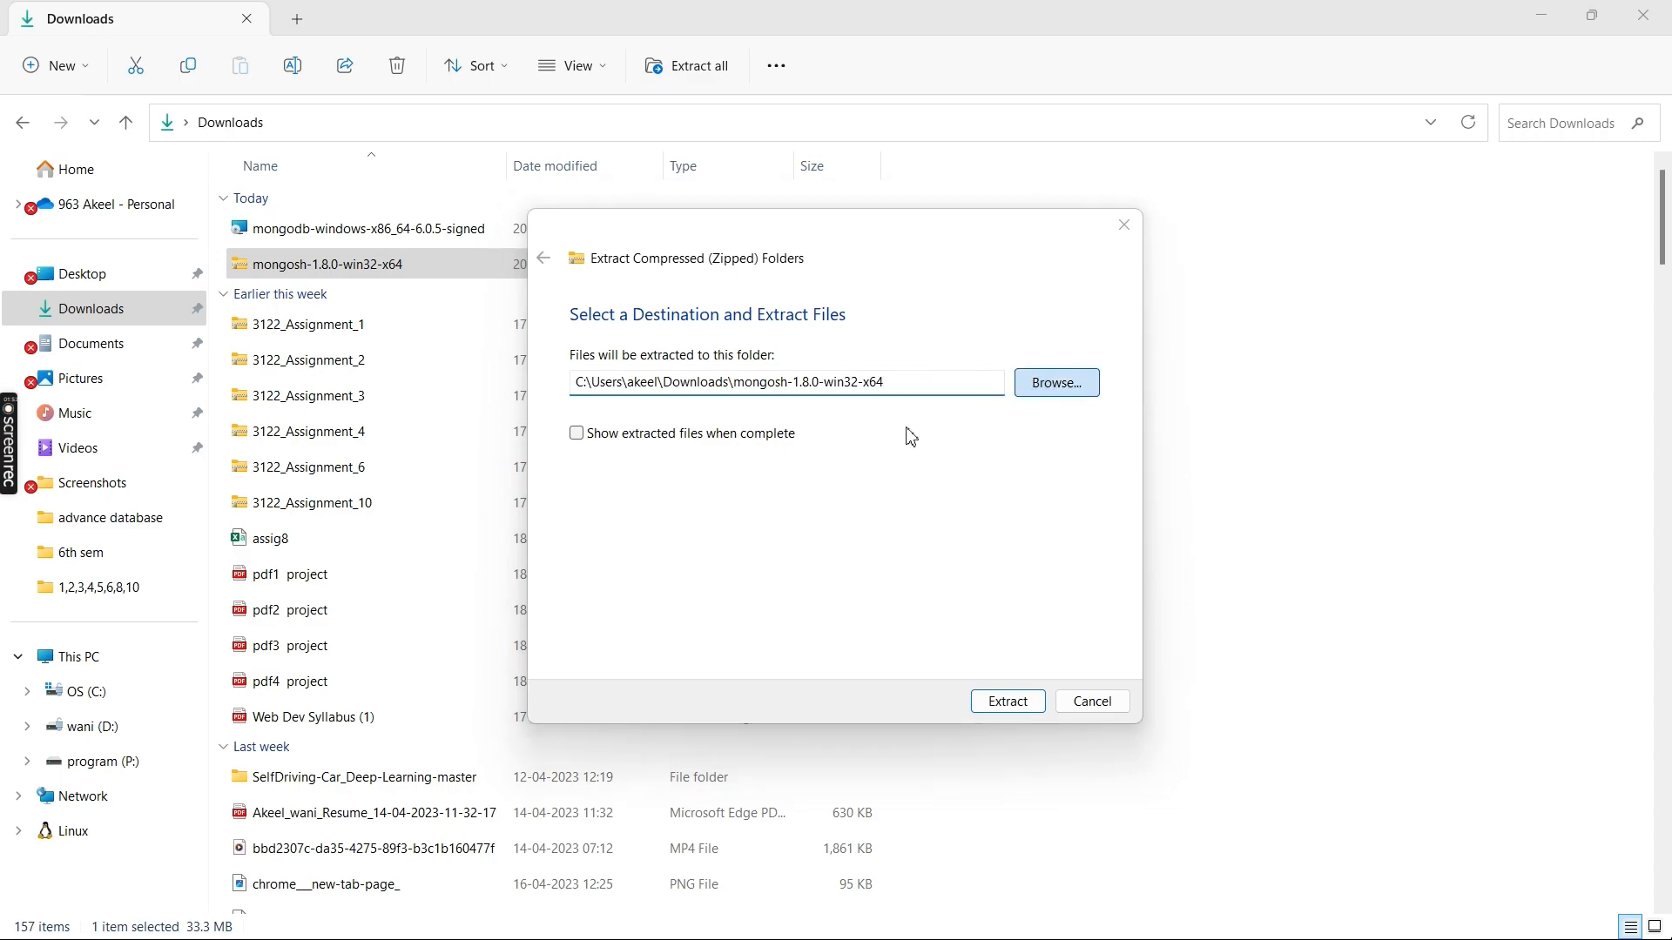
left_click(697, 564)
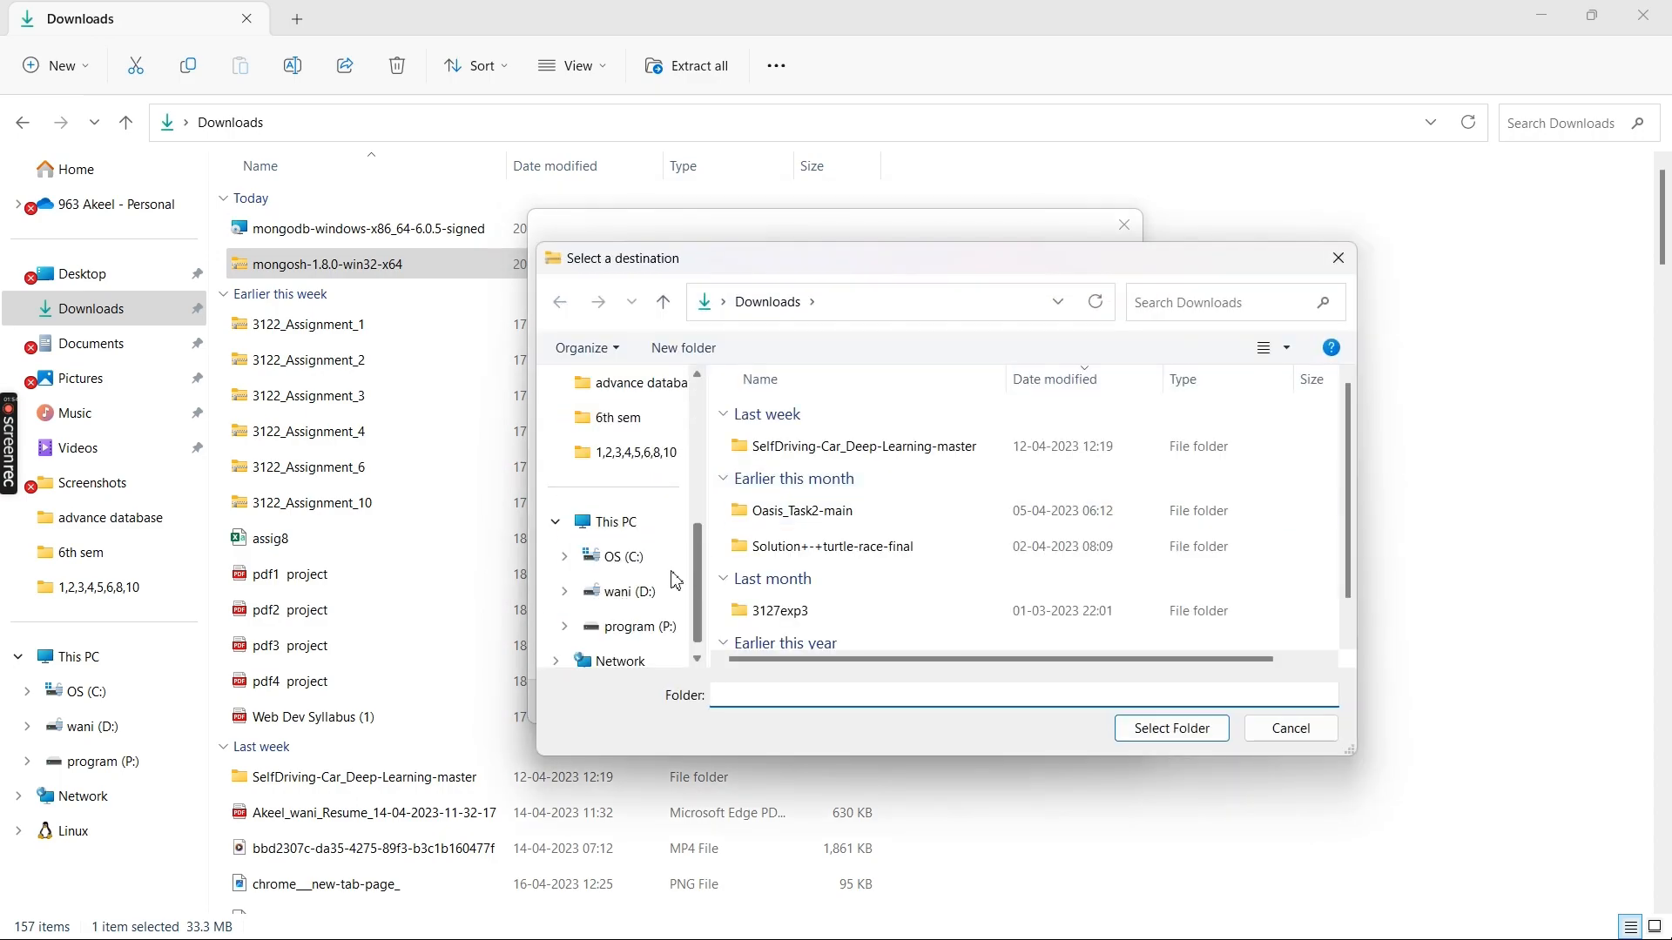
left_click(629, 557)
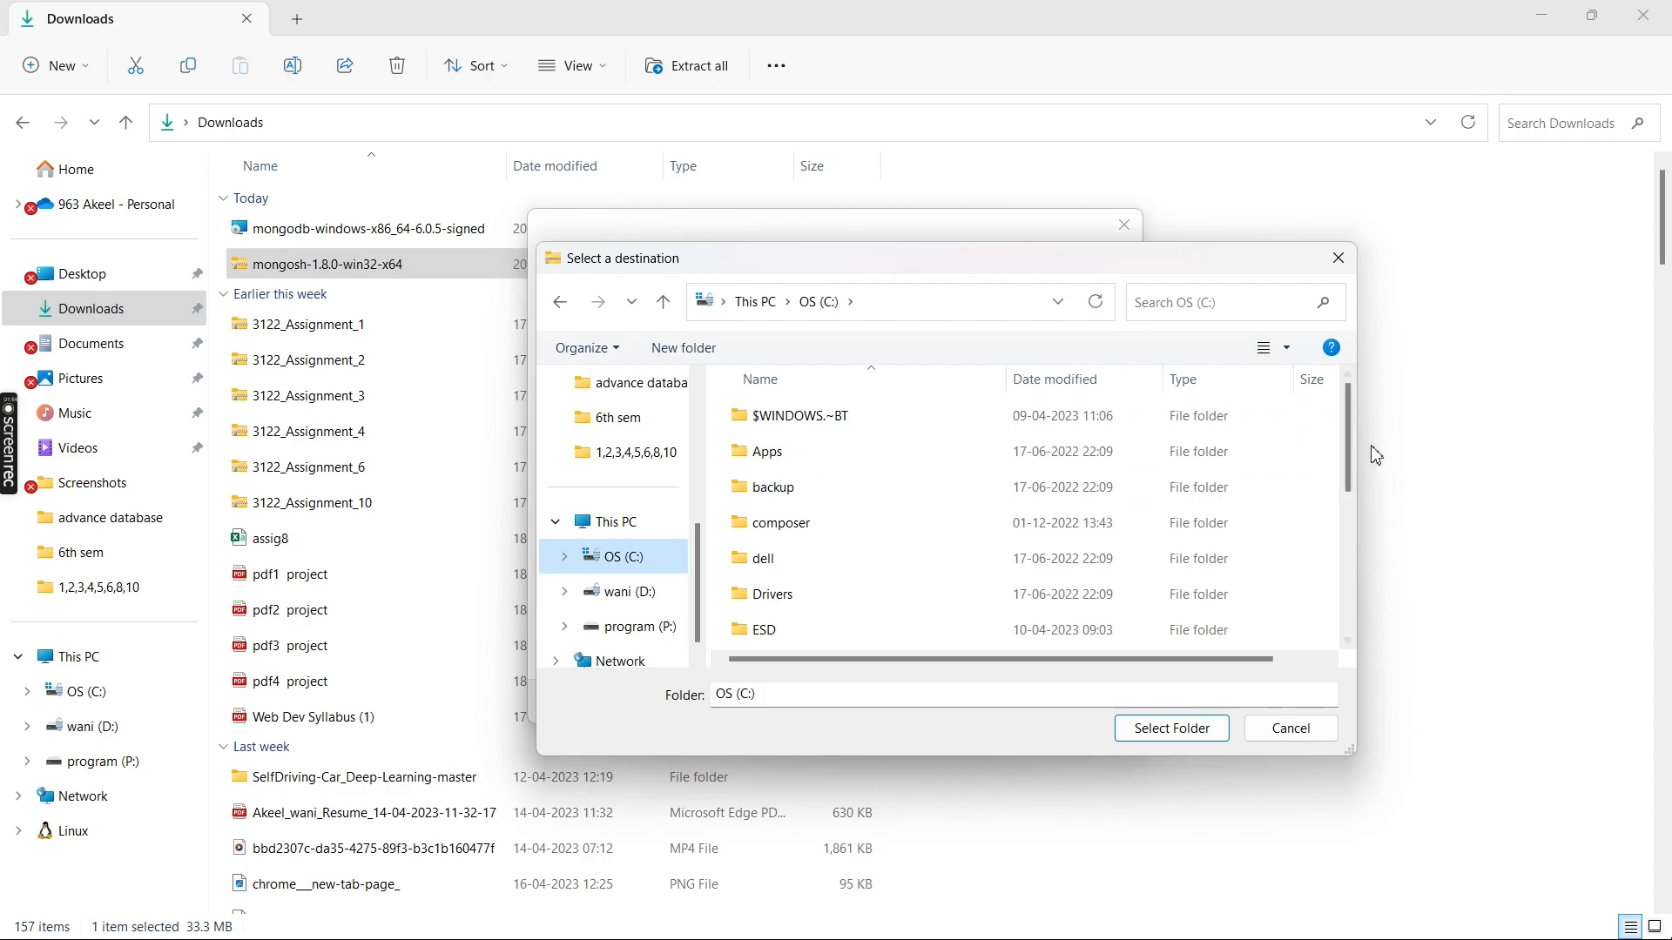
left_click_drag(1349, 474, 1341, 556)
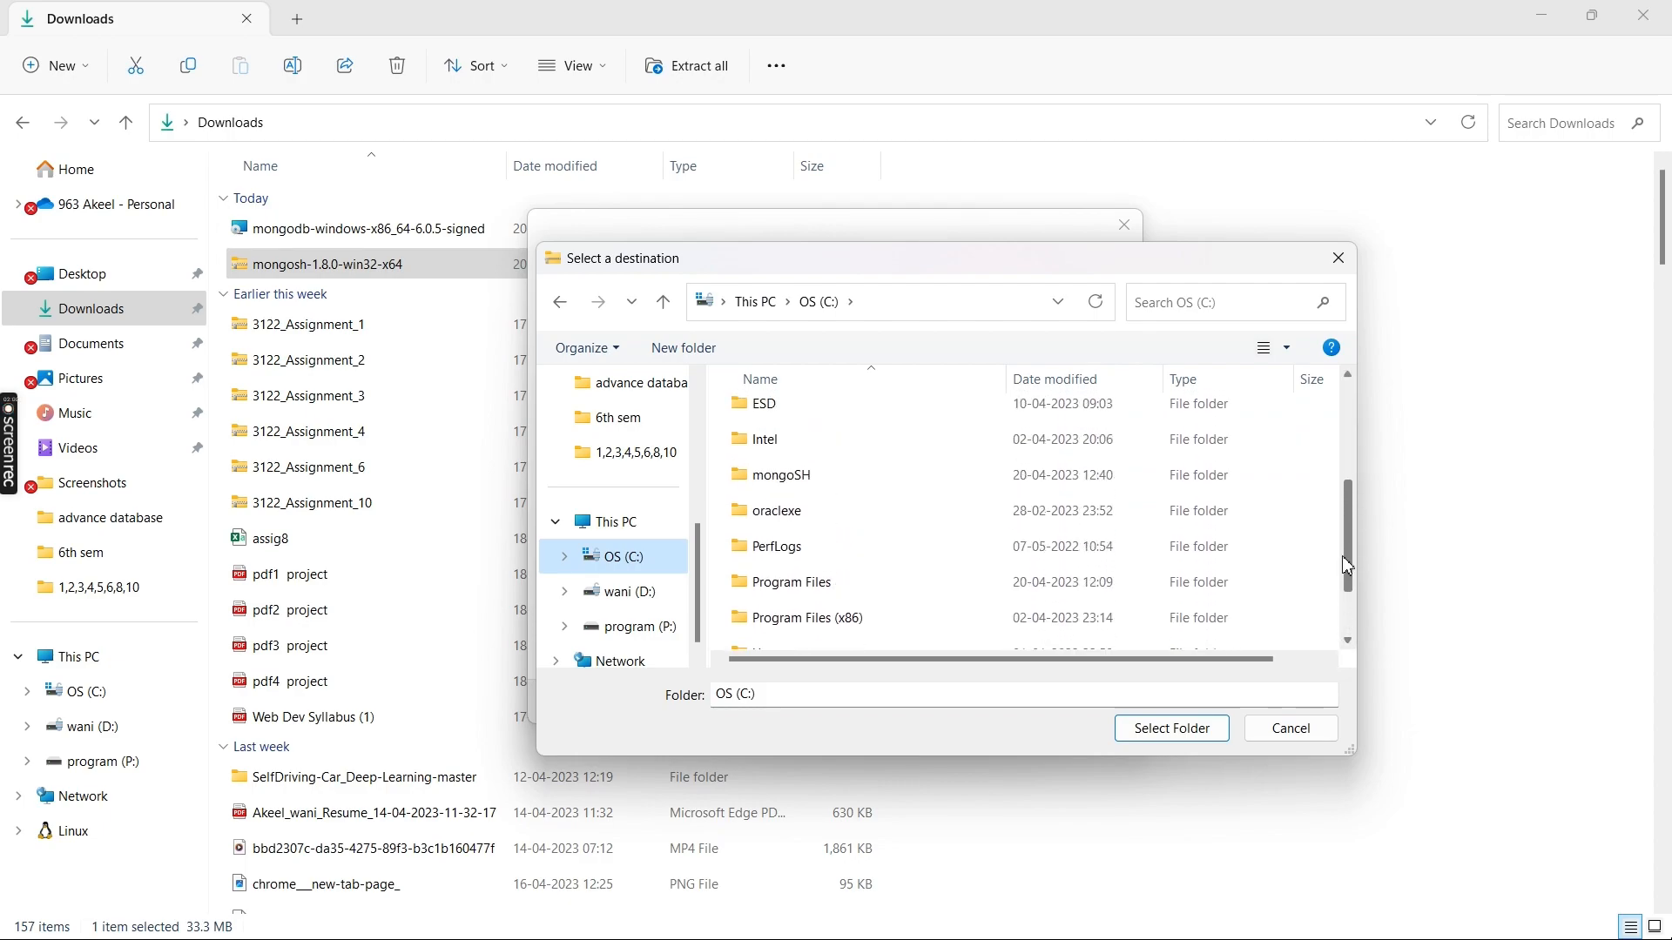
left_click(900, 492)
double_click(901, 492)
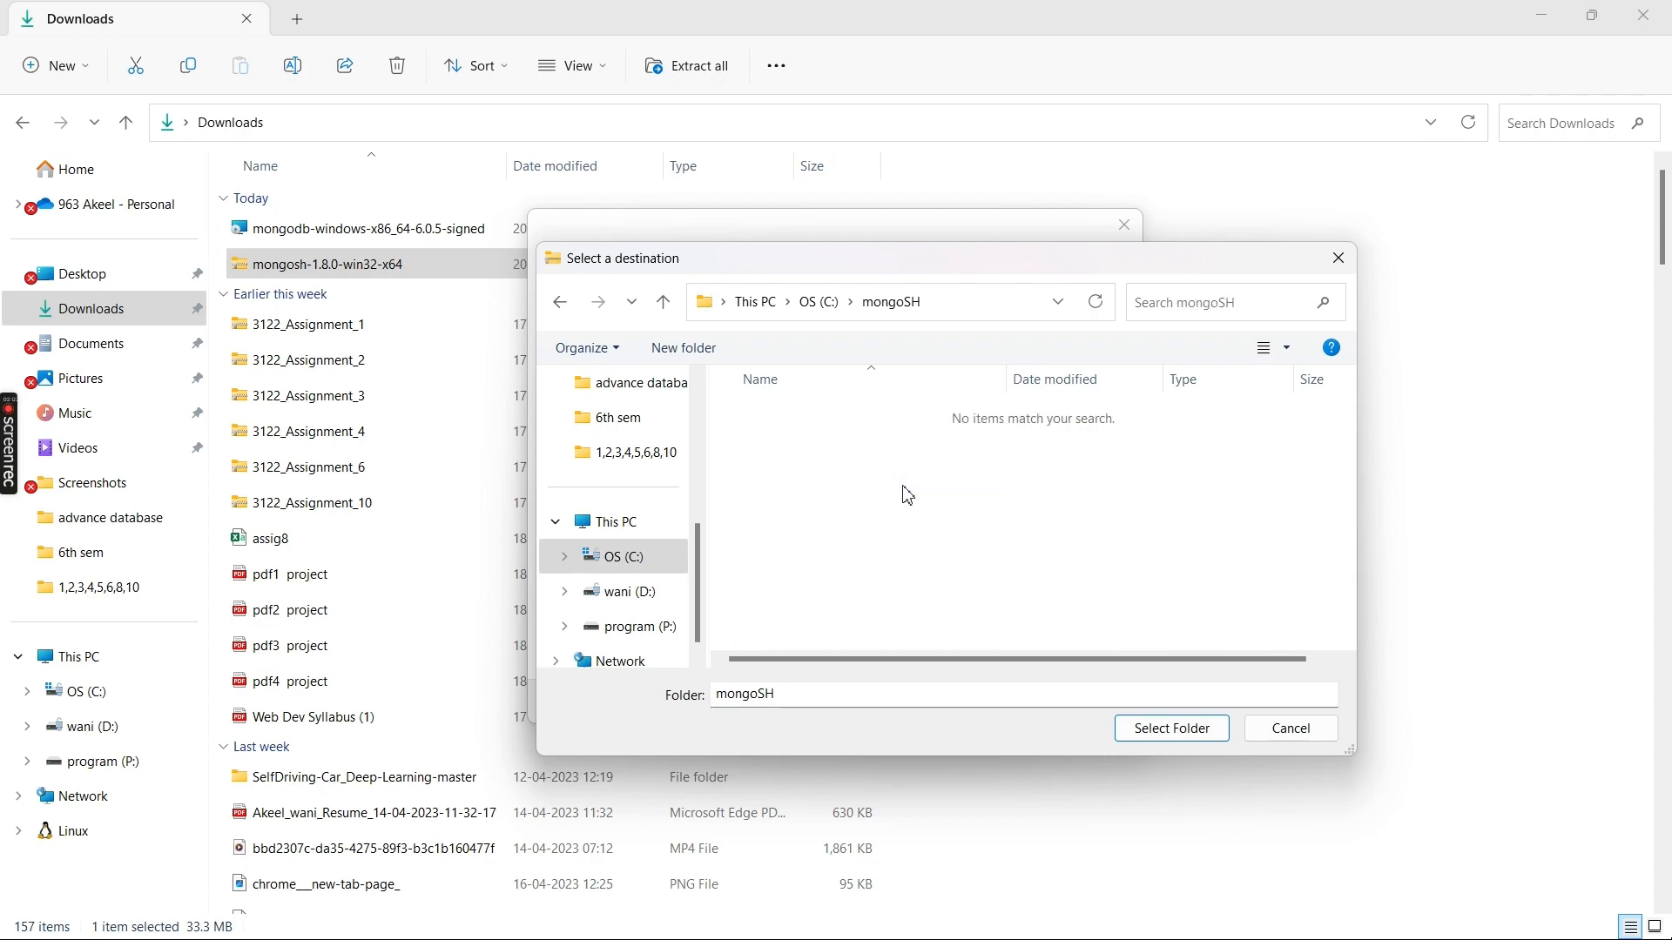
left_click(1170, 745)
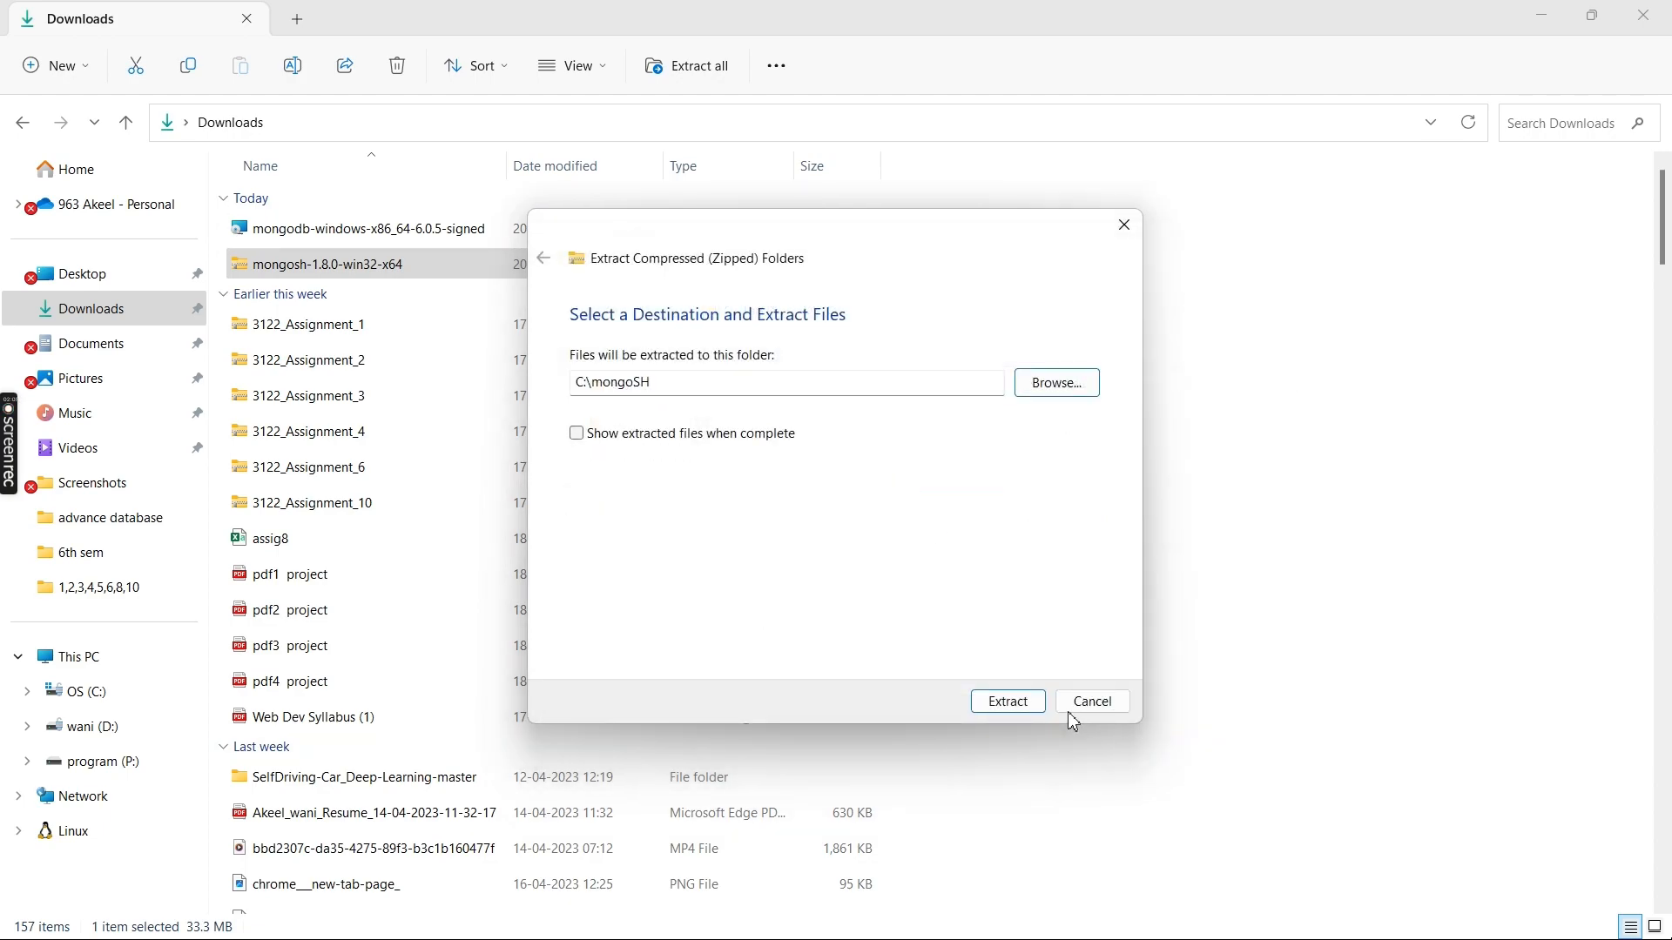
left_click(1022, 709)
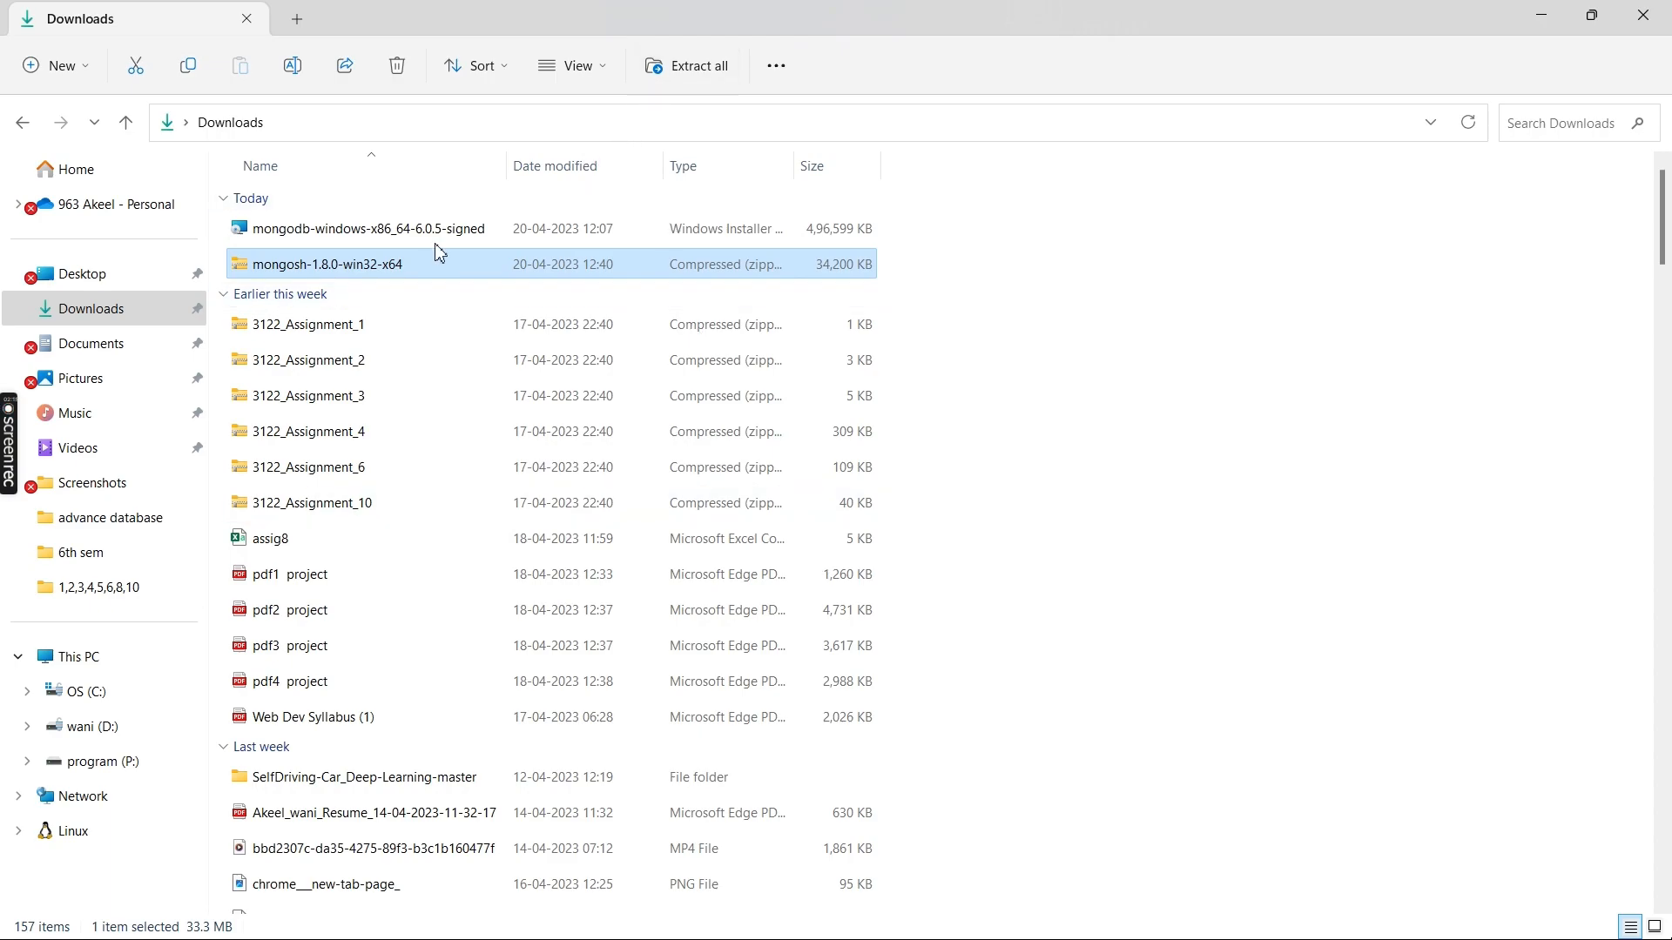
Minimize the Downloads window and open C:\Program Files\MongoDB\Server\6.0\bin in a new File Explorer window.
left_click(1541, 14)
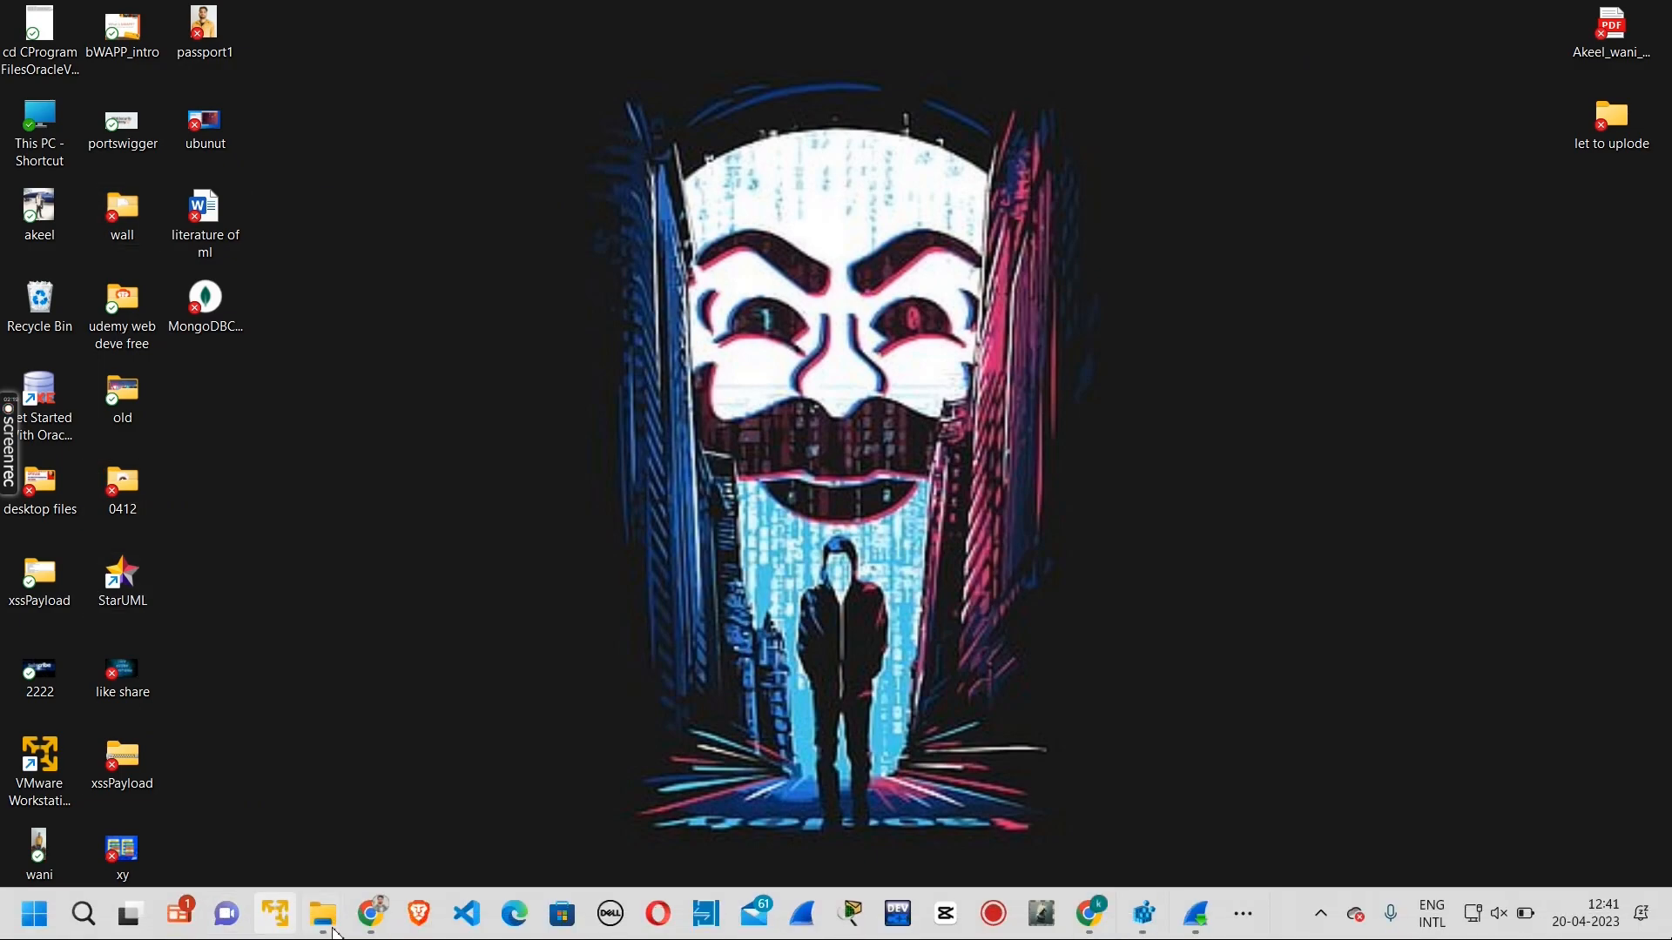
double_click(41, 133)
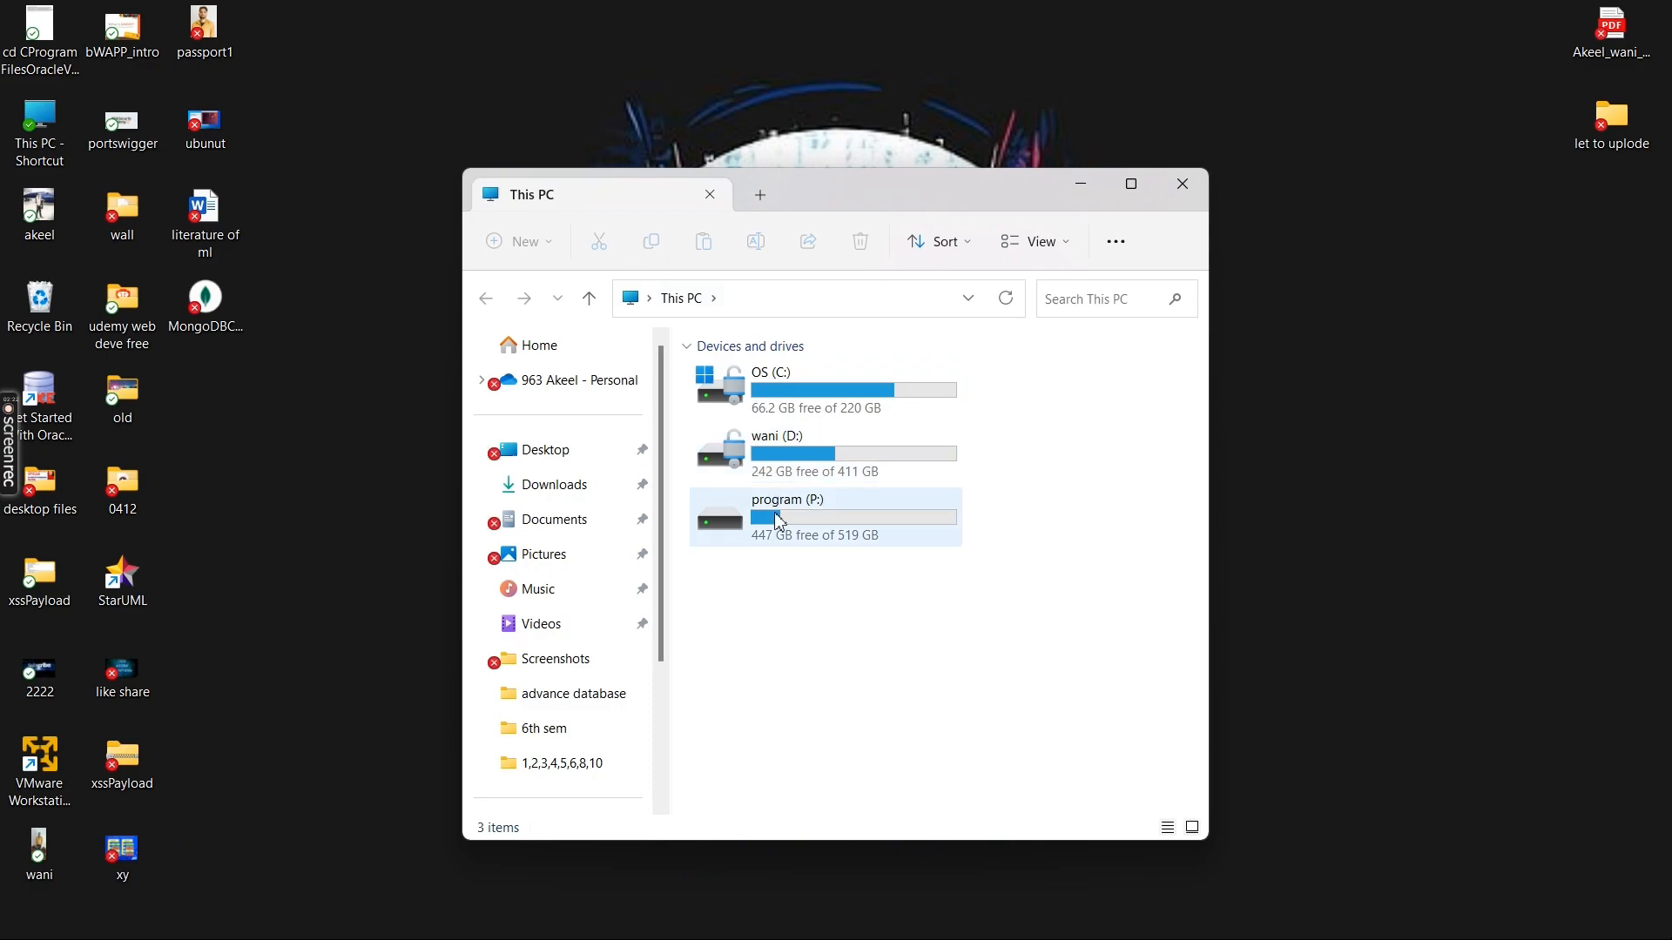
double_click(772, 511)
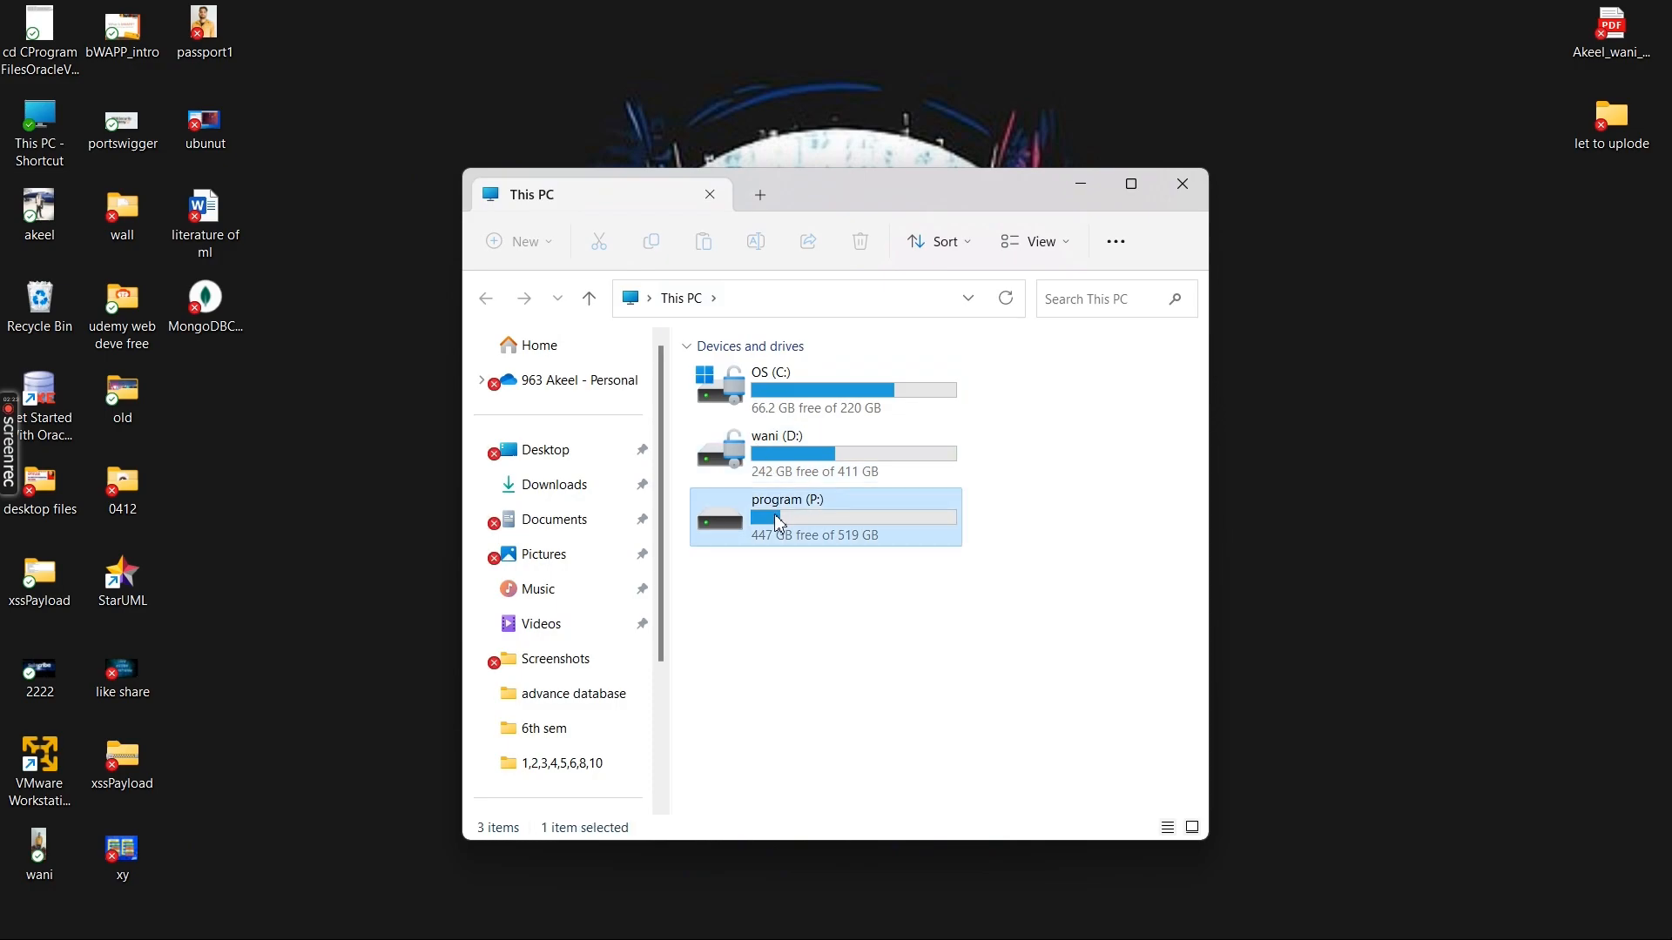
left_click(1131, 184)
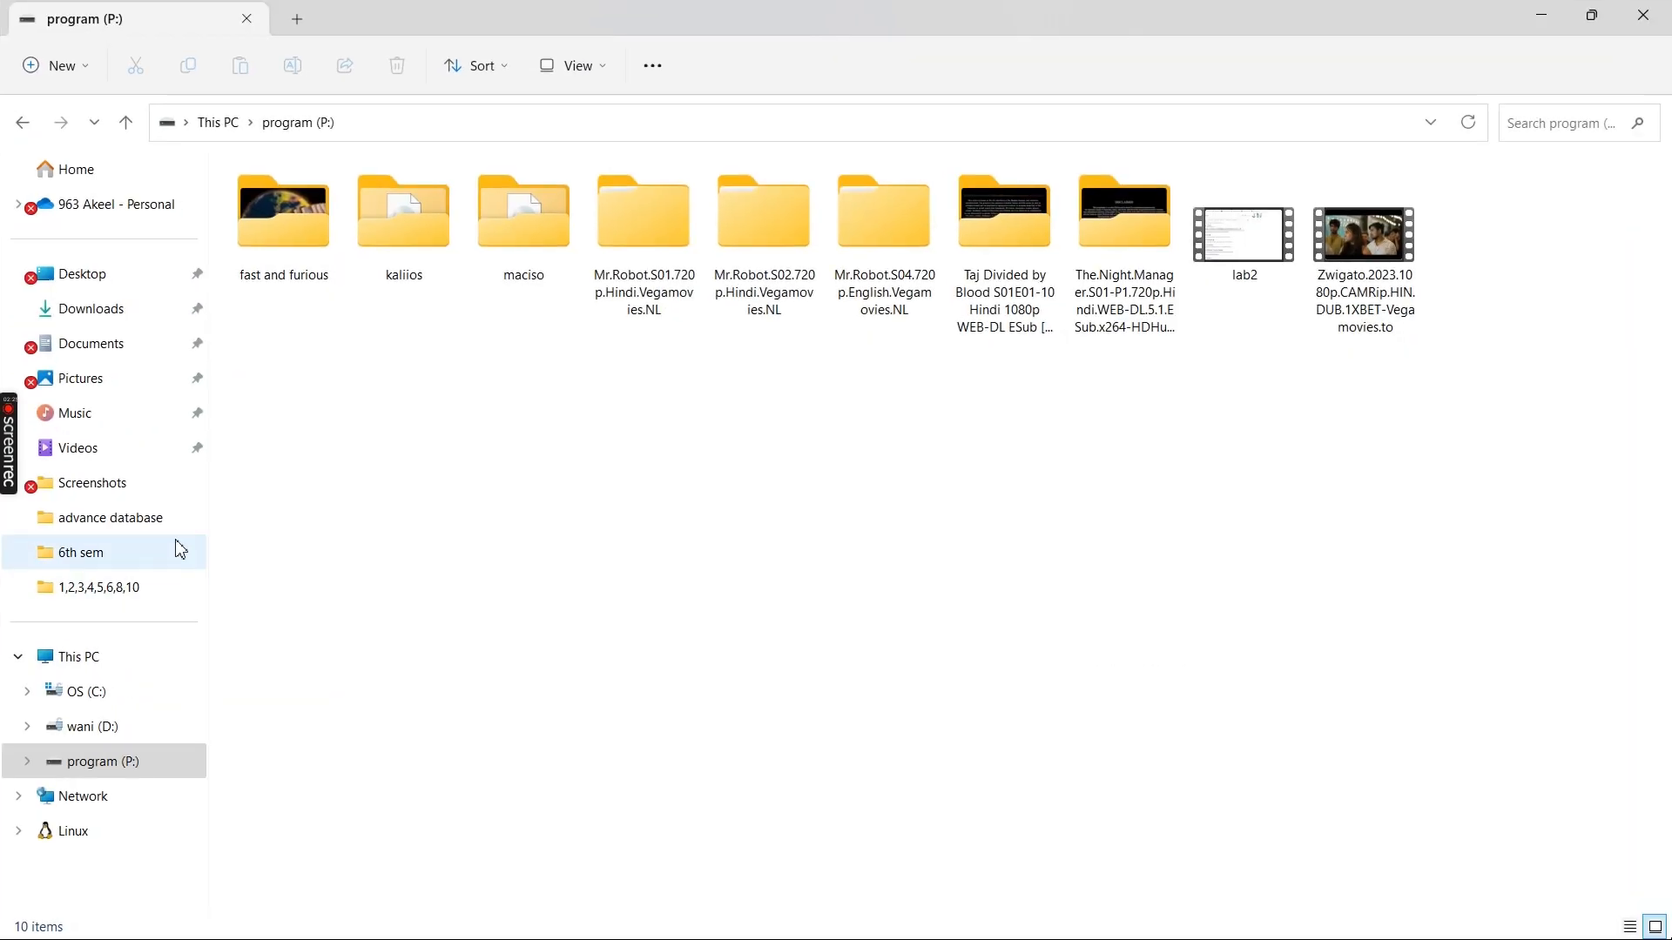
left_click(109, 689)
double_click(337, 594)
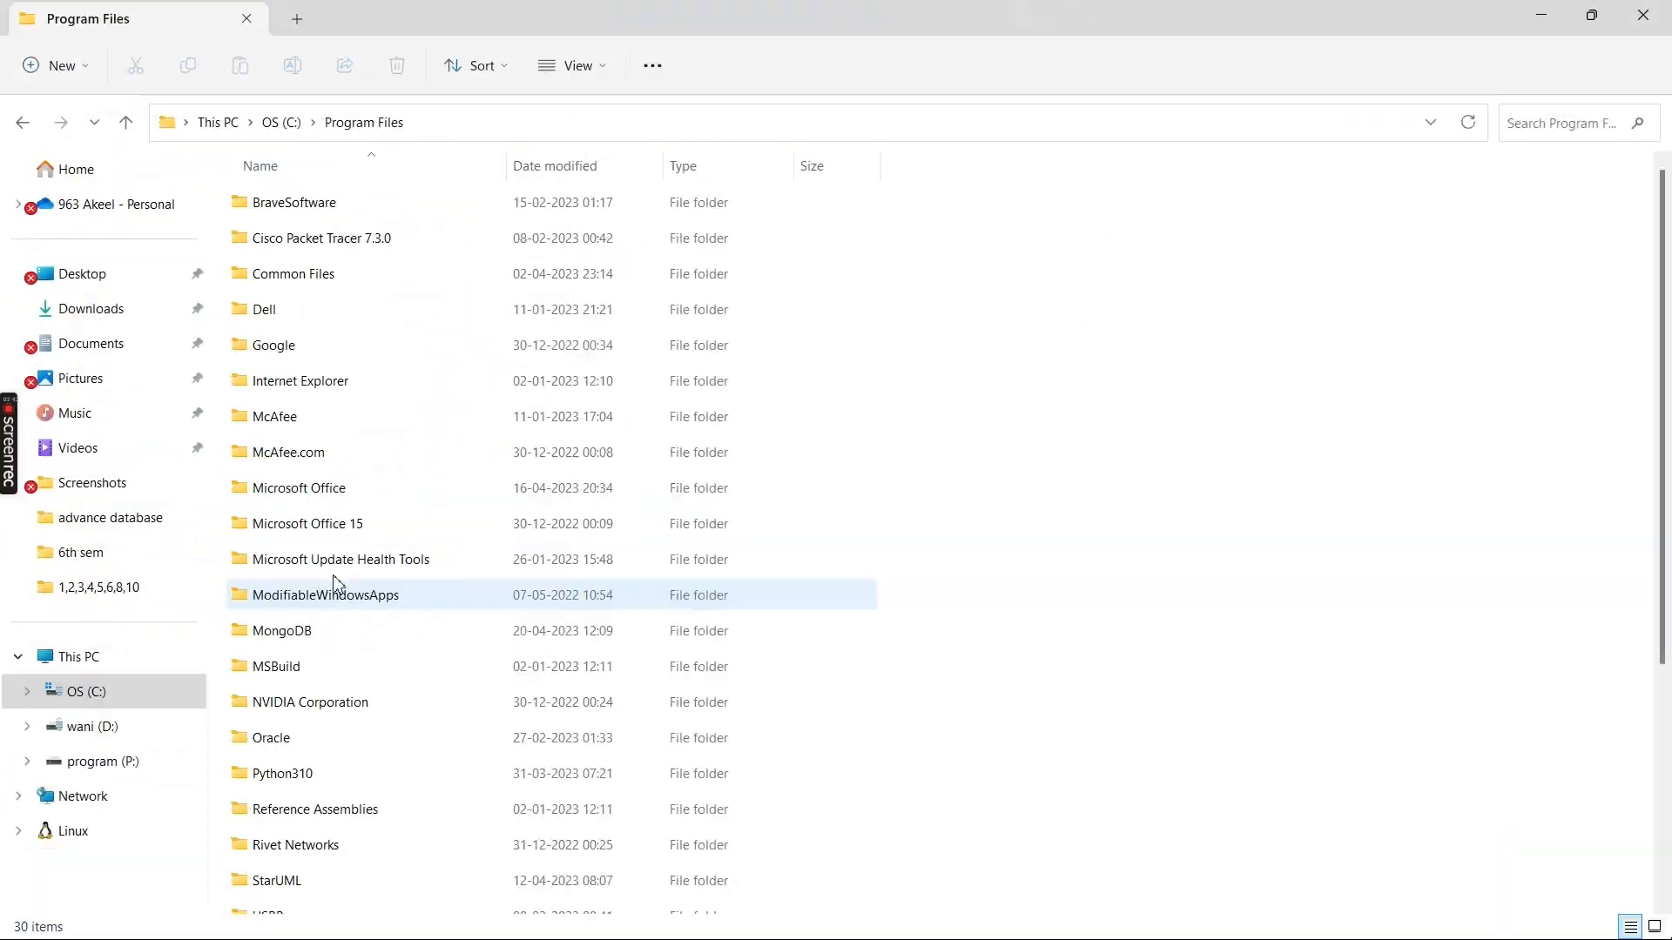
double_click(343, 635)
double_click(398, 207)
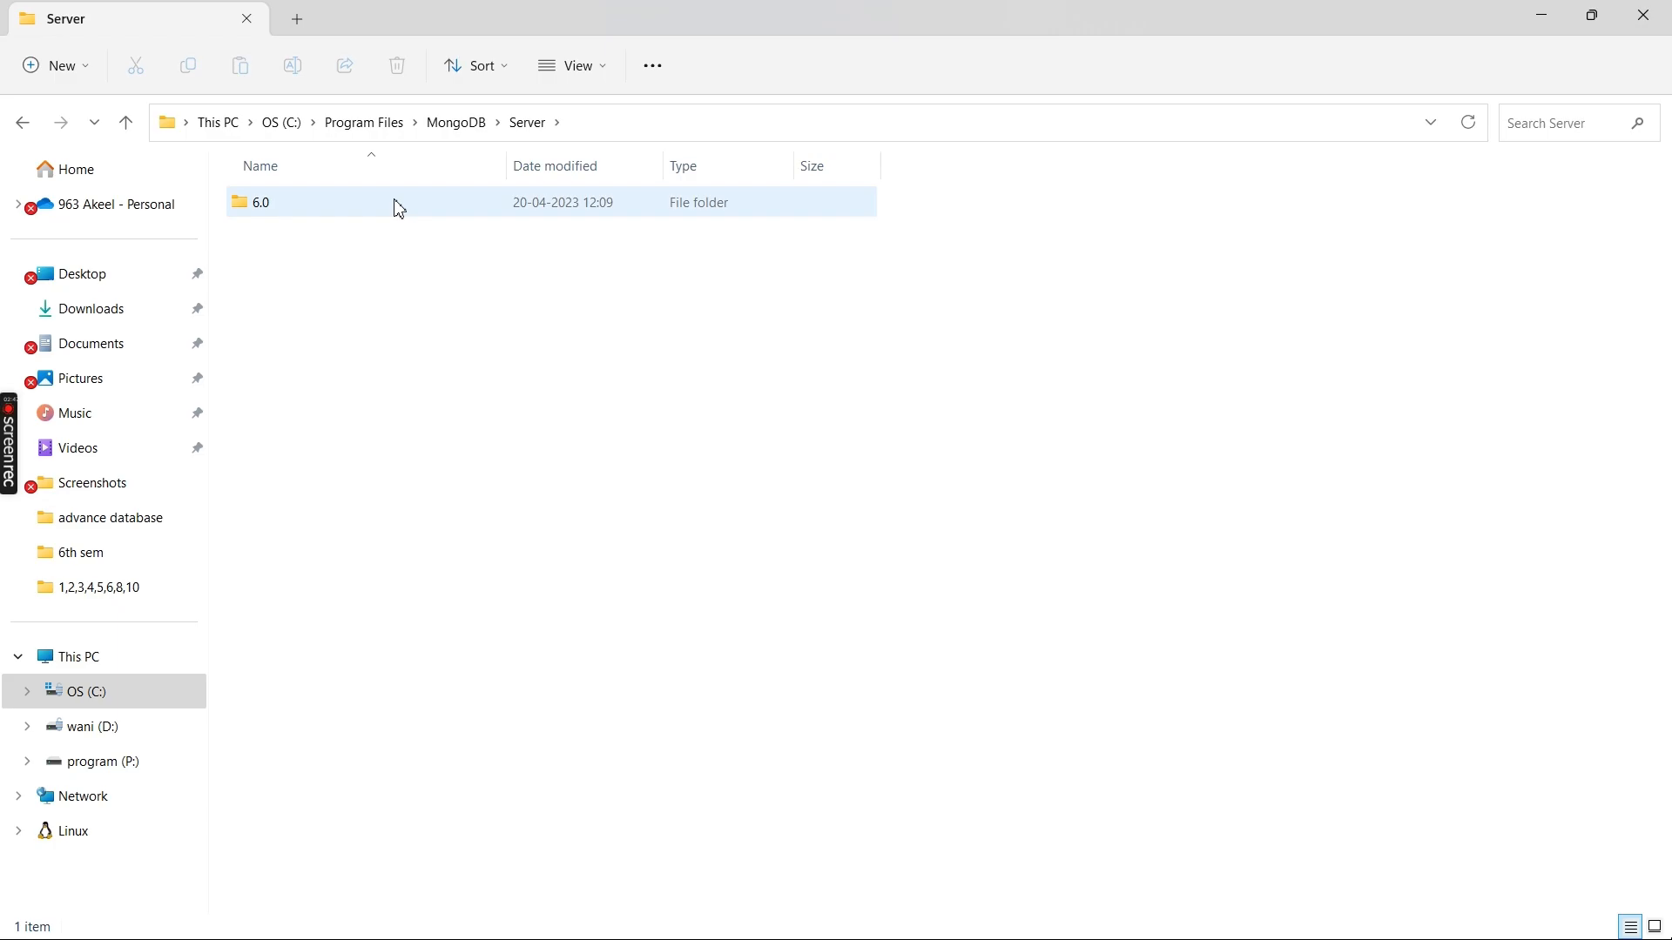
double_click(398, 207)
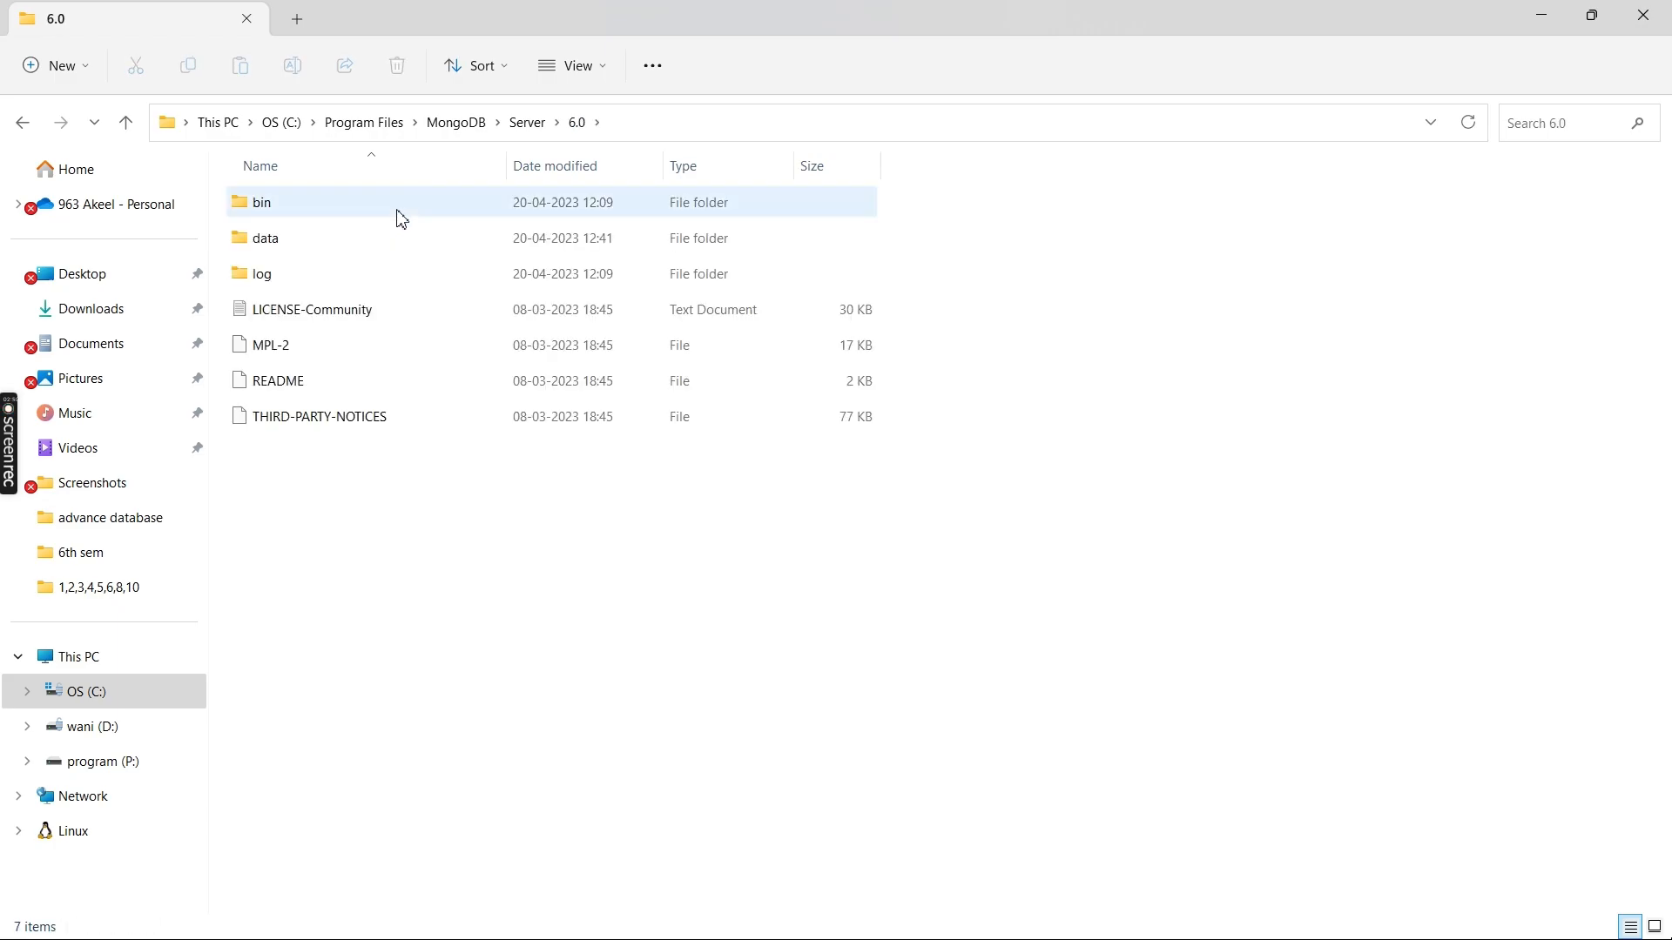
double_click(403, 217)
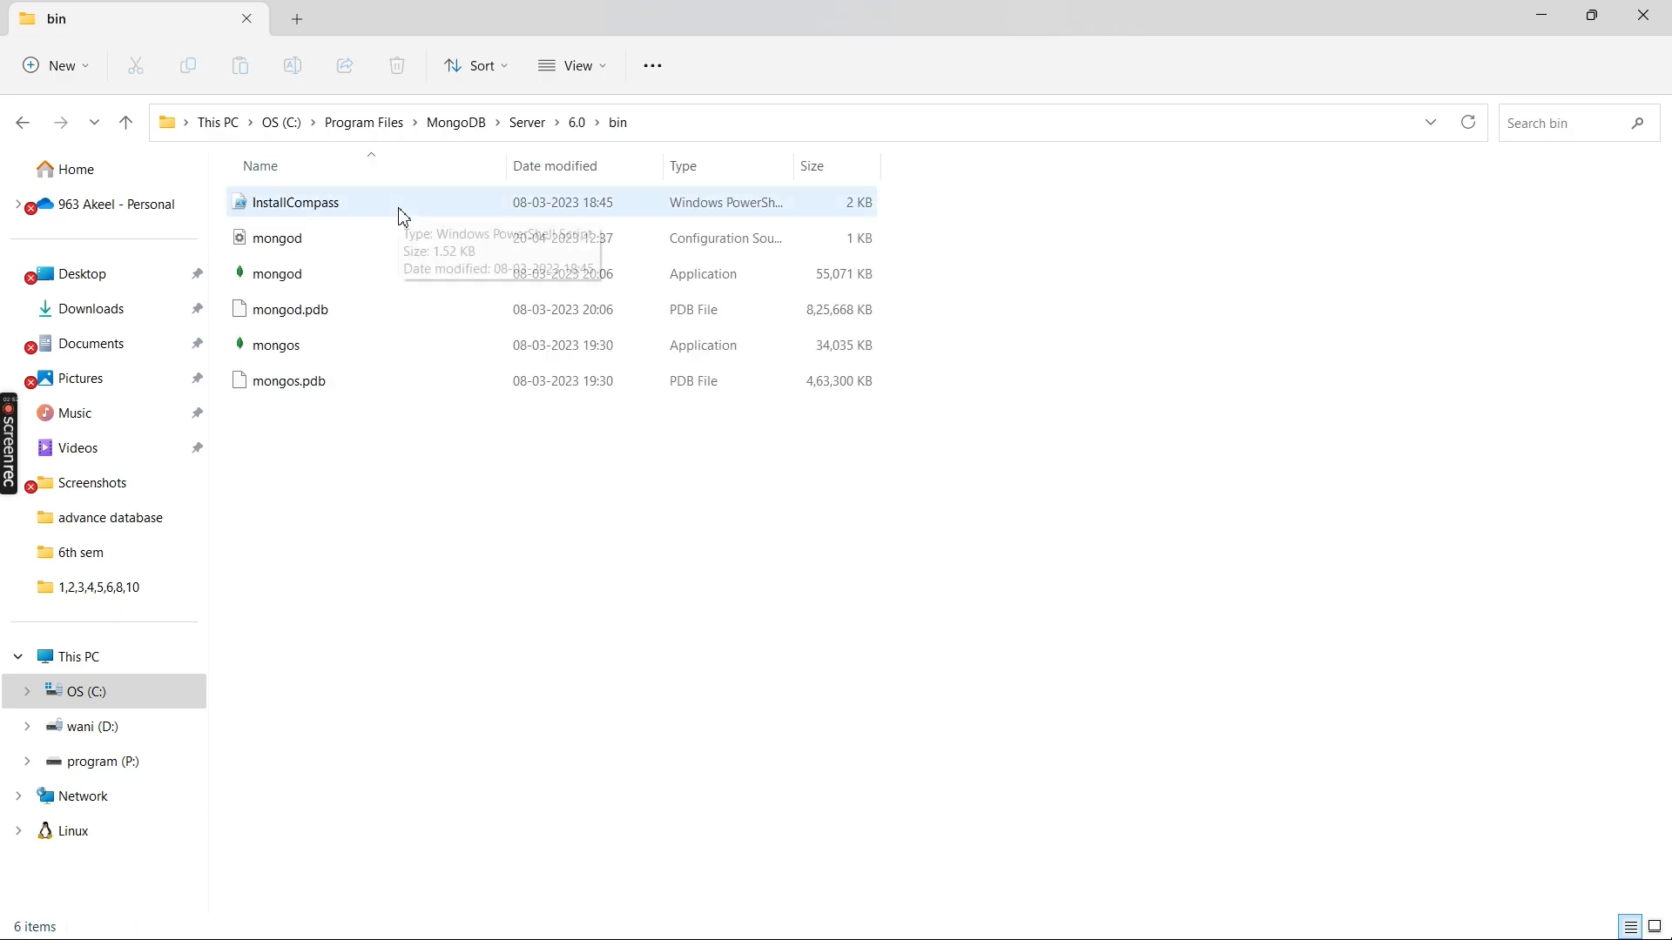
Copy the full path of the MongoDB server's bin folder and minimize the File Explorer window.
left_click(688, 120)
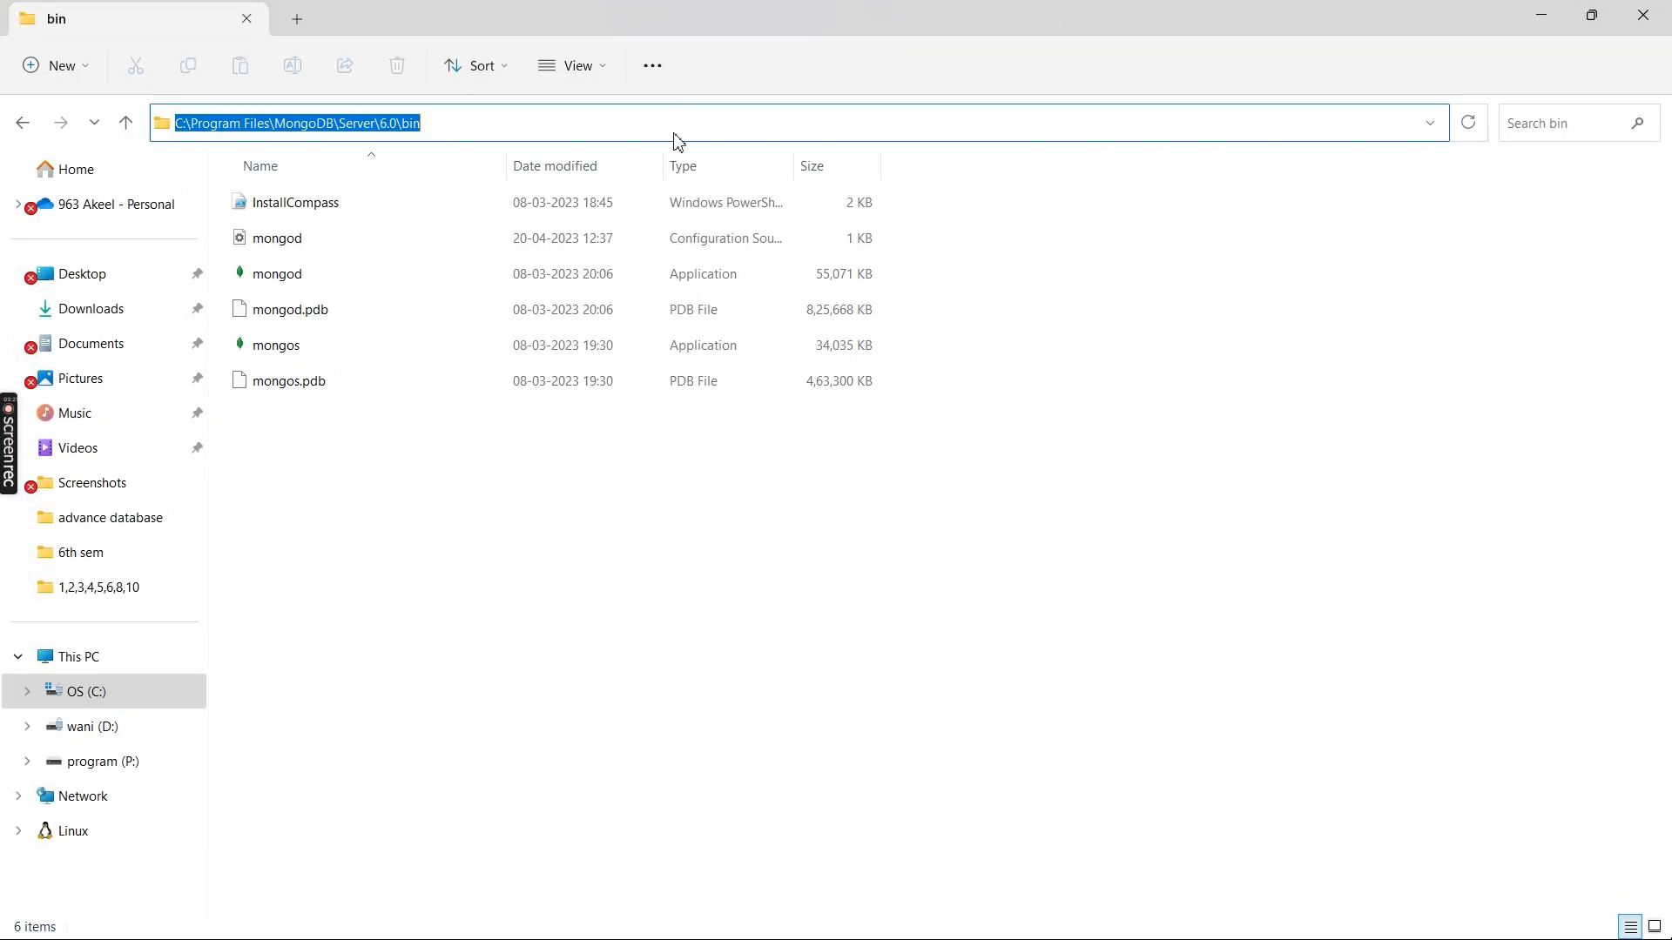
right_click(614, 126)
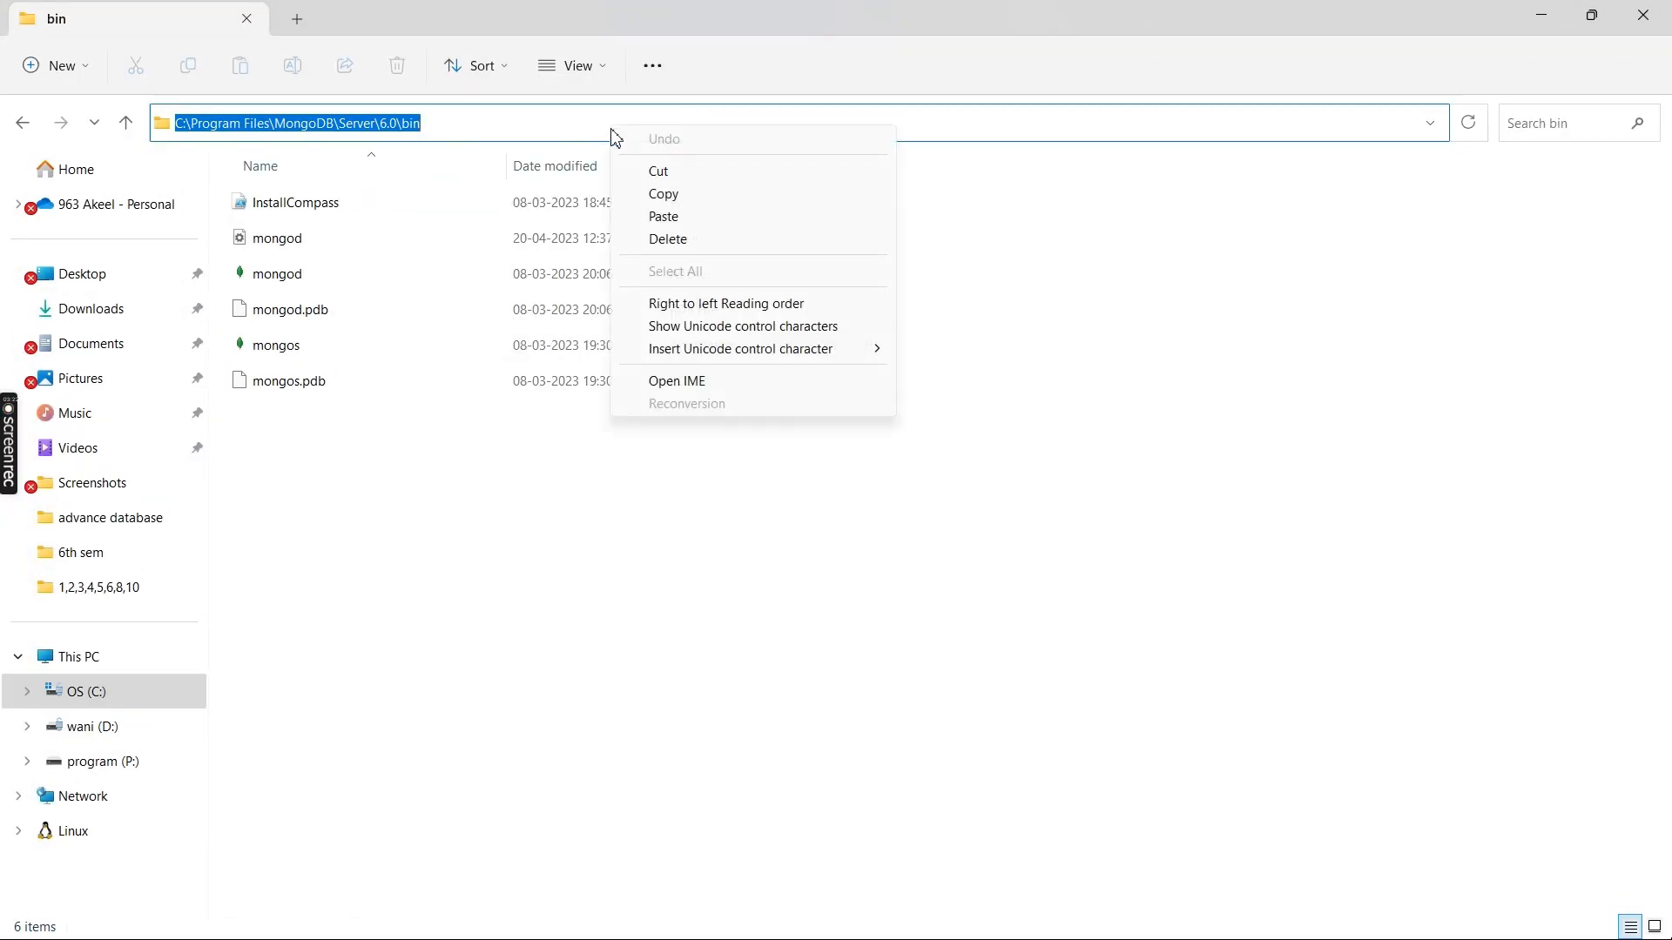
left_click(649, 194)
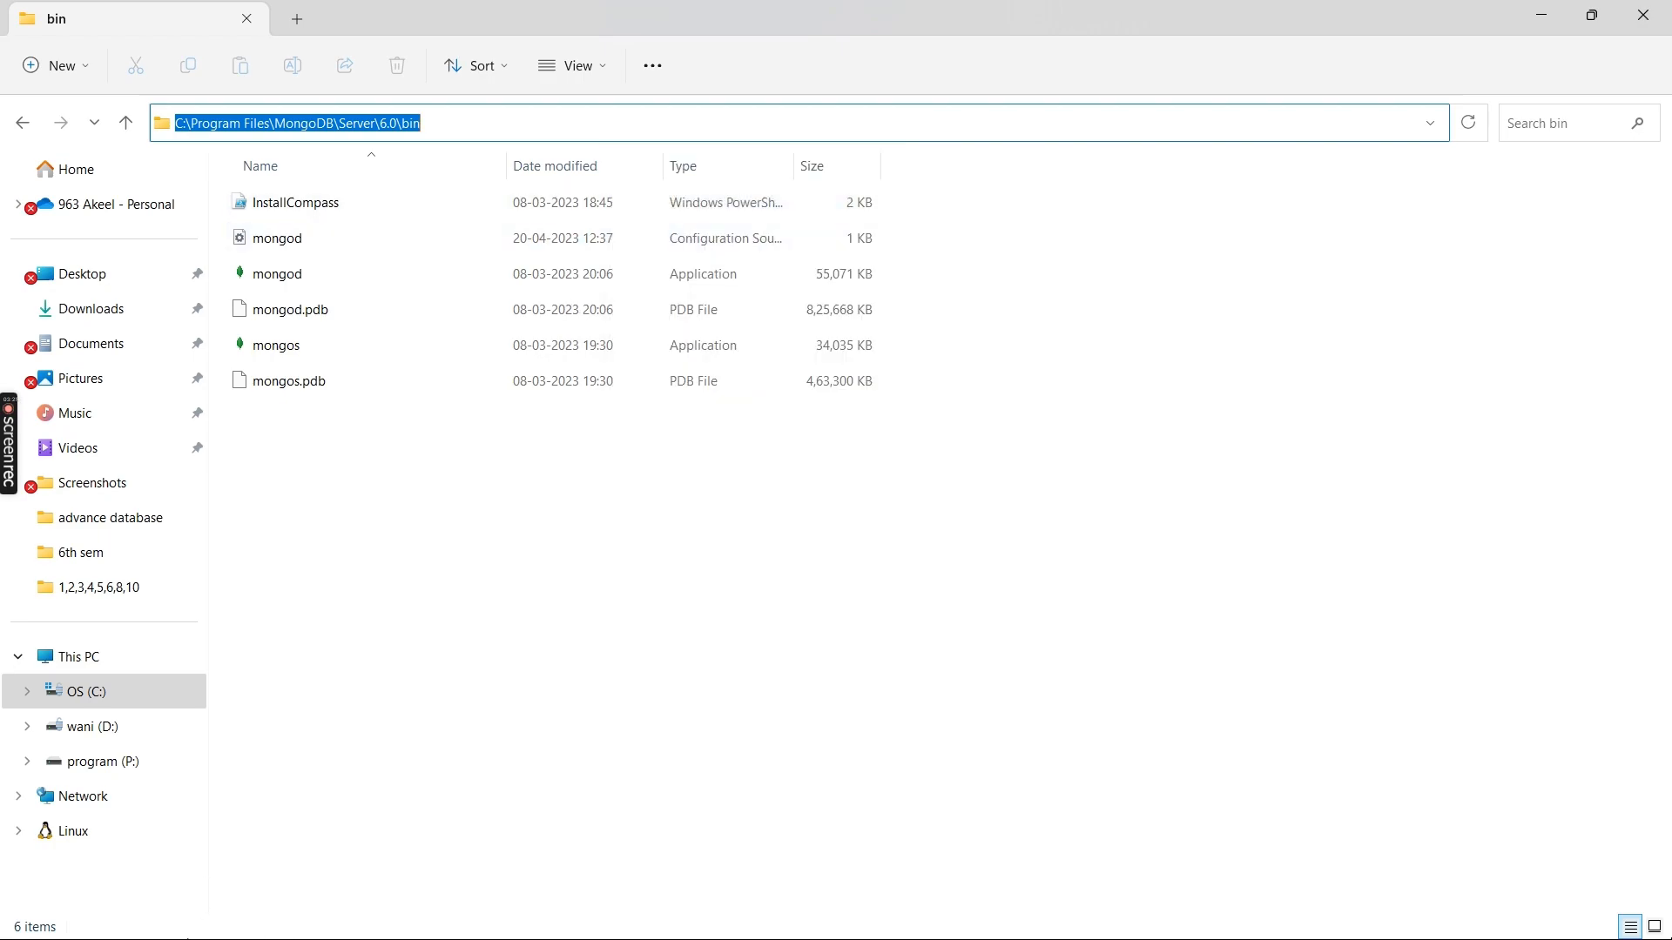
left_click(1557, 14)
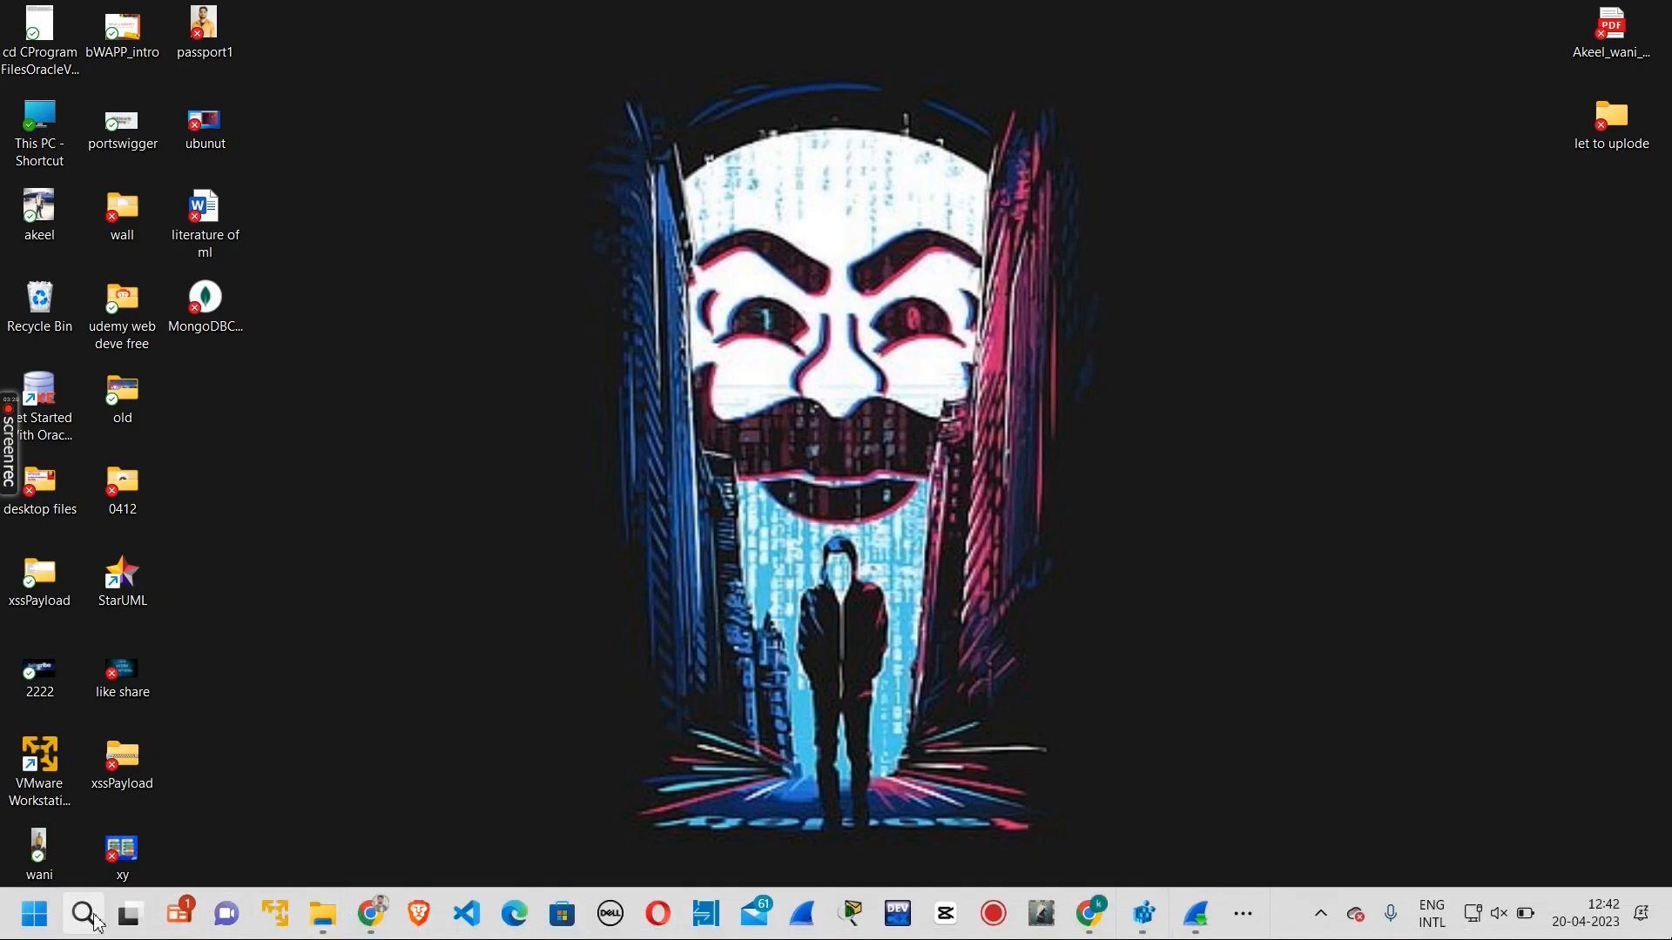
Search Windows for "env" and open the Environment Variables dialog for the account.
left_click(87, 916)
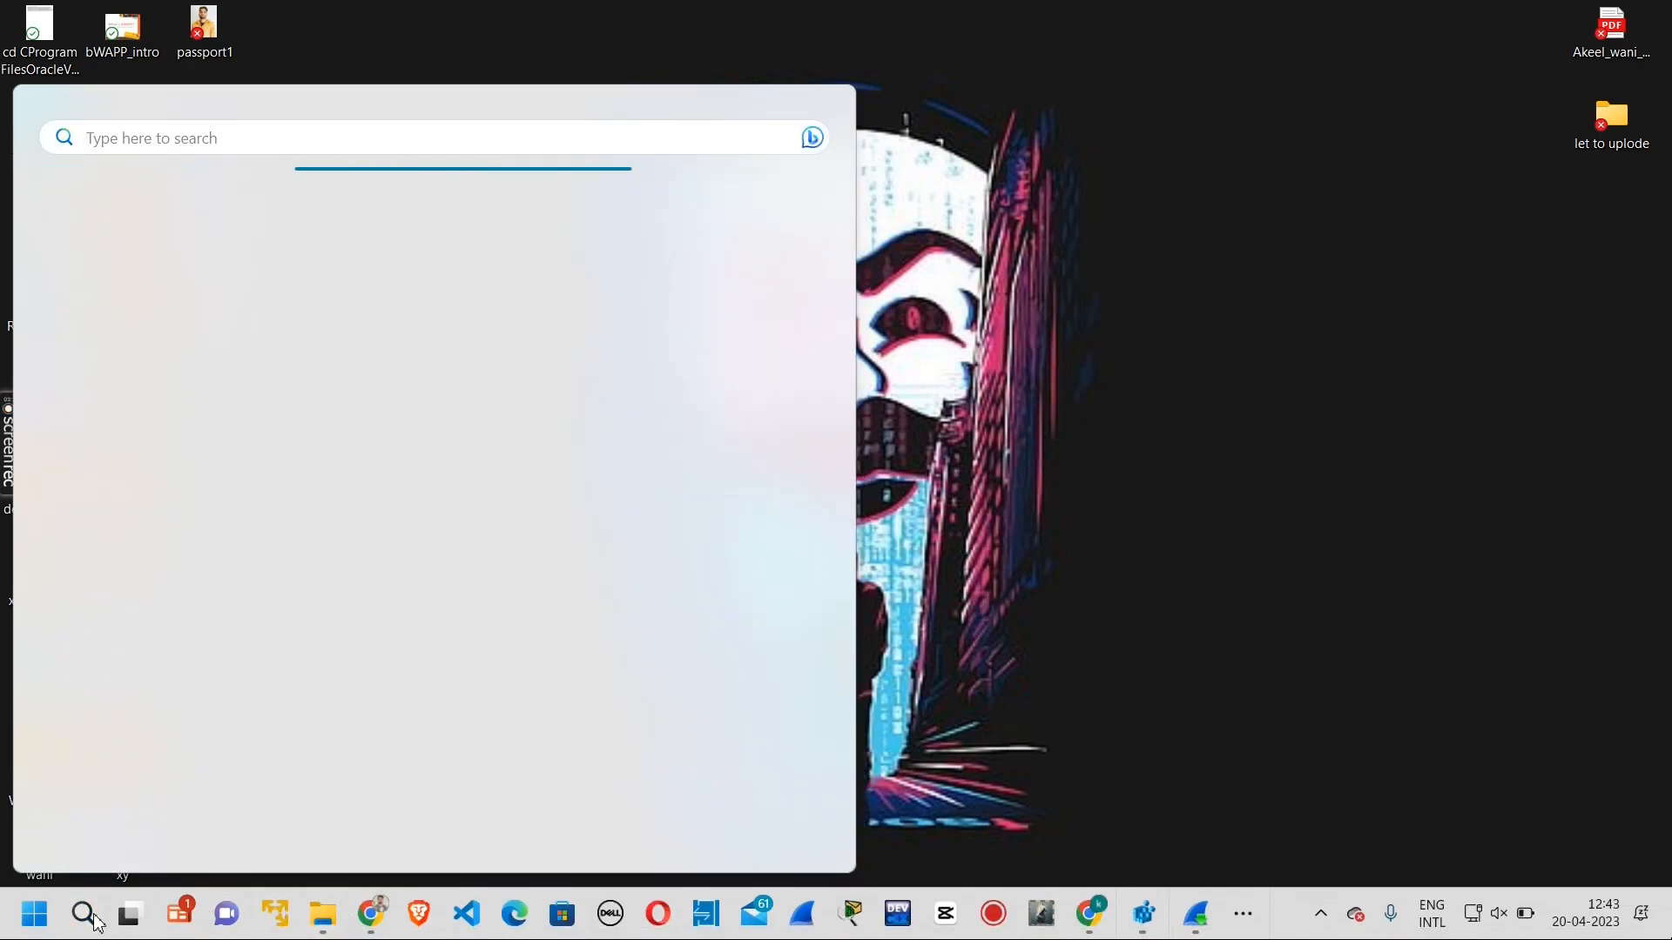
type("v")
key("BackSpace")
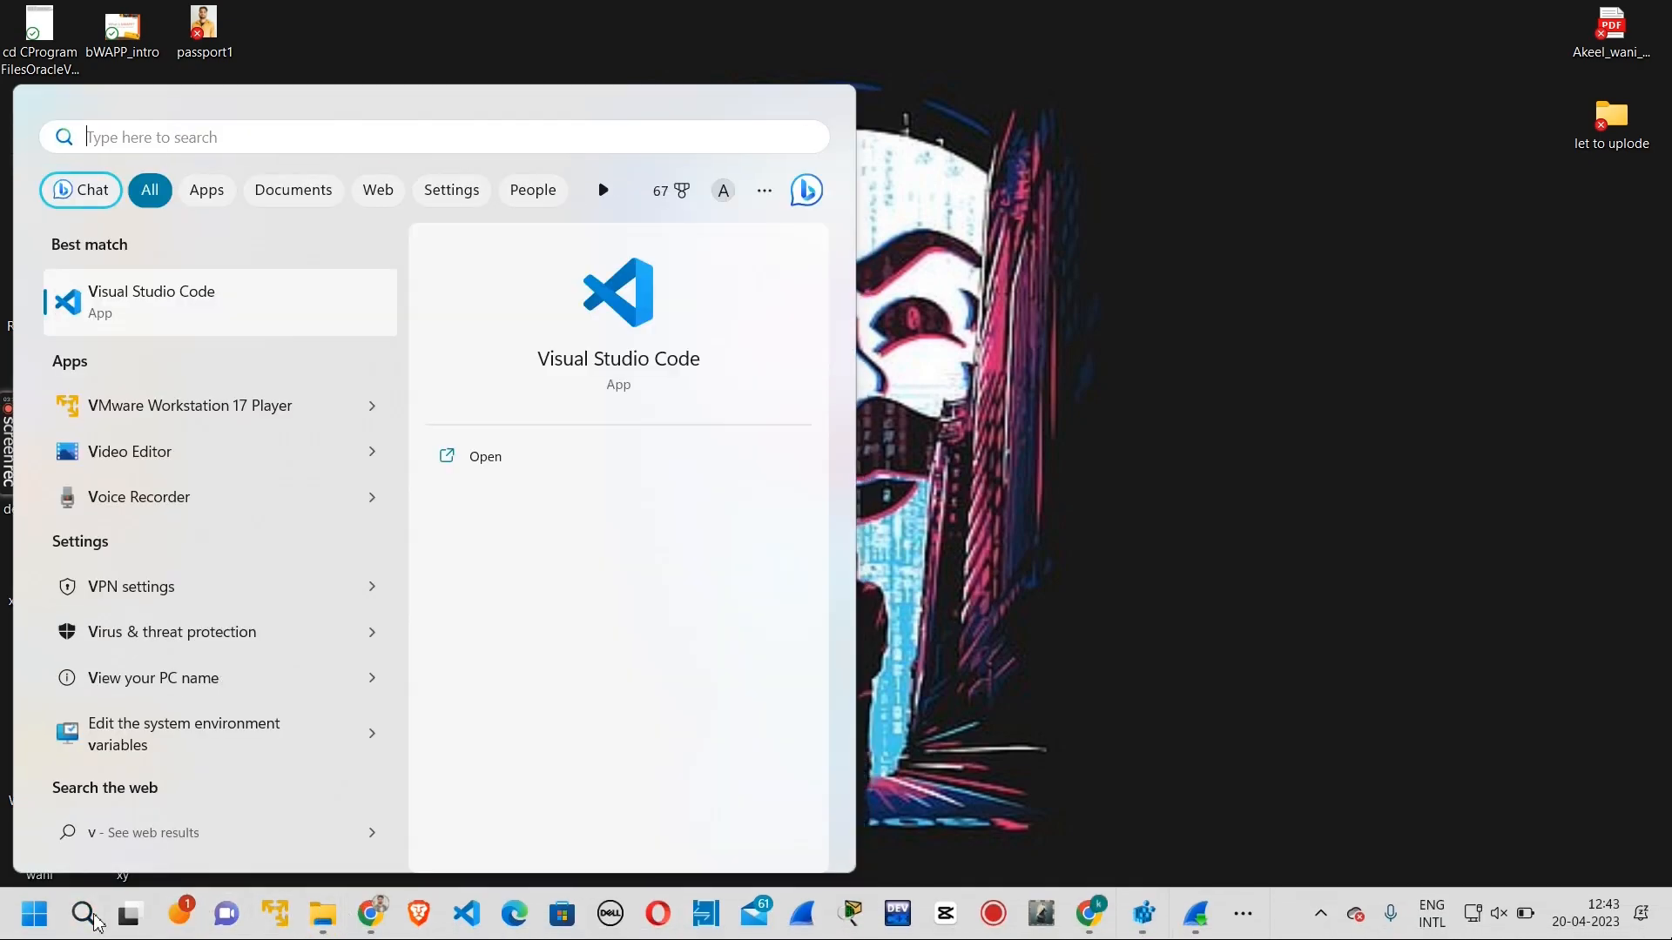
type("env")
key("Return")
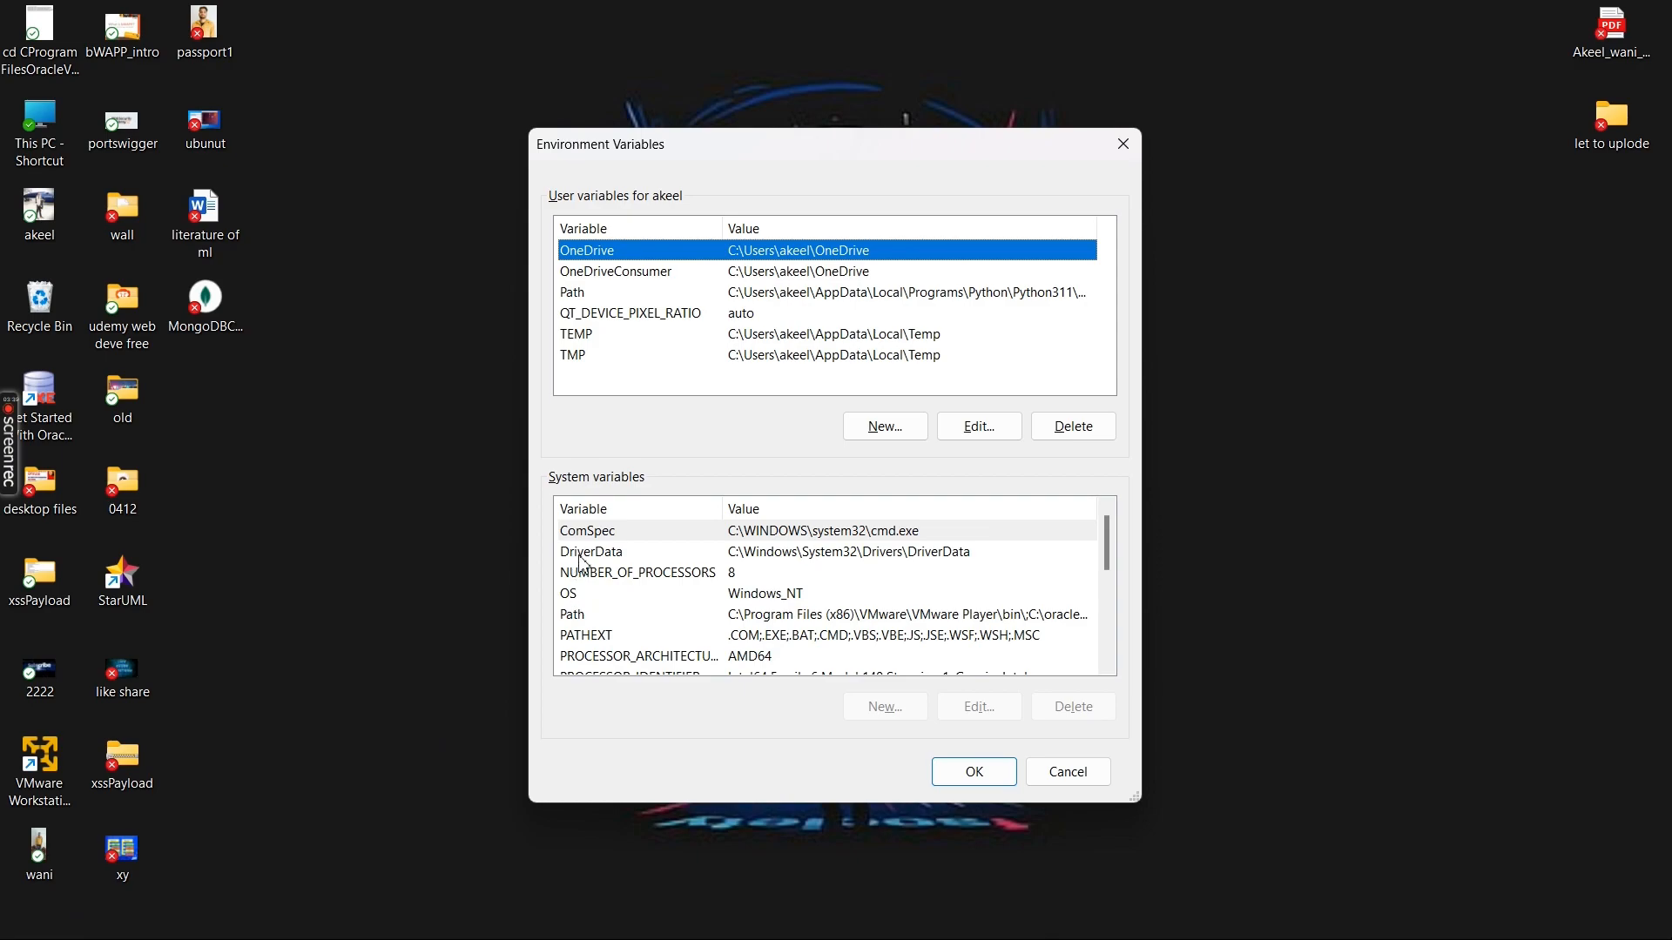
Add C:\Program Files\MongoDB\Server\6.0\bin as a new entry in the Path user variable.
left_click(575, 616)
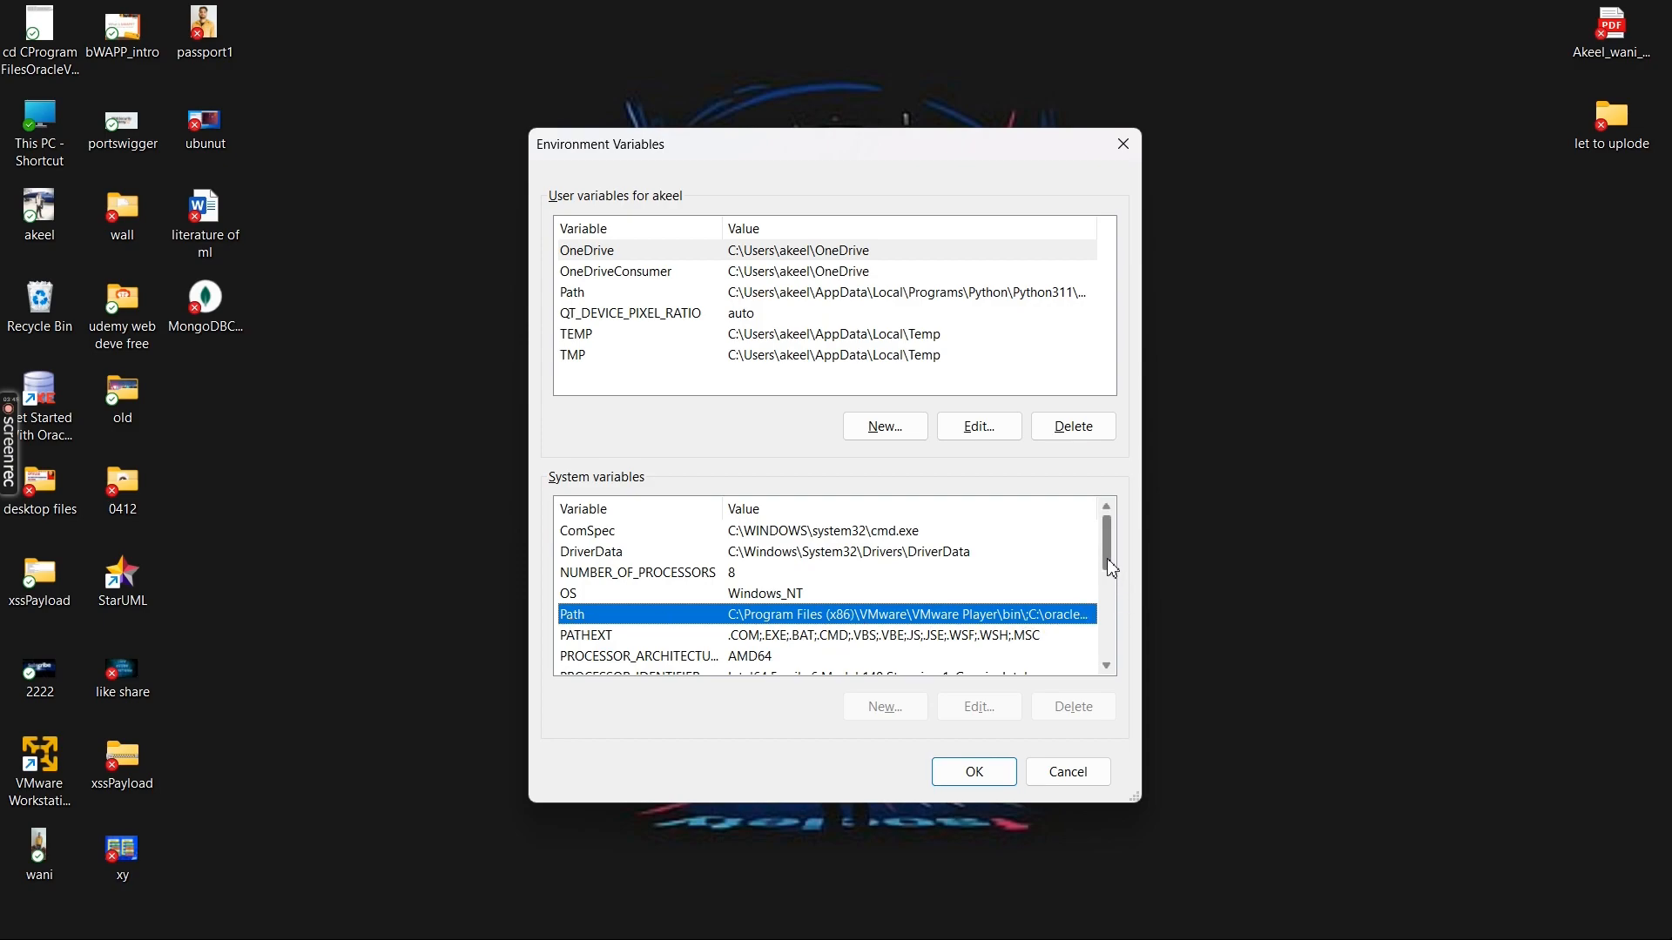
mouse_move(1112, 568)
left_mouse_down()
mouse_move(1121, 663)
mouse_move(1130, 557)
left_mouse_up()
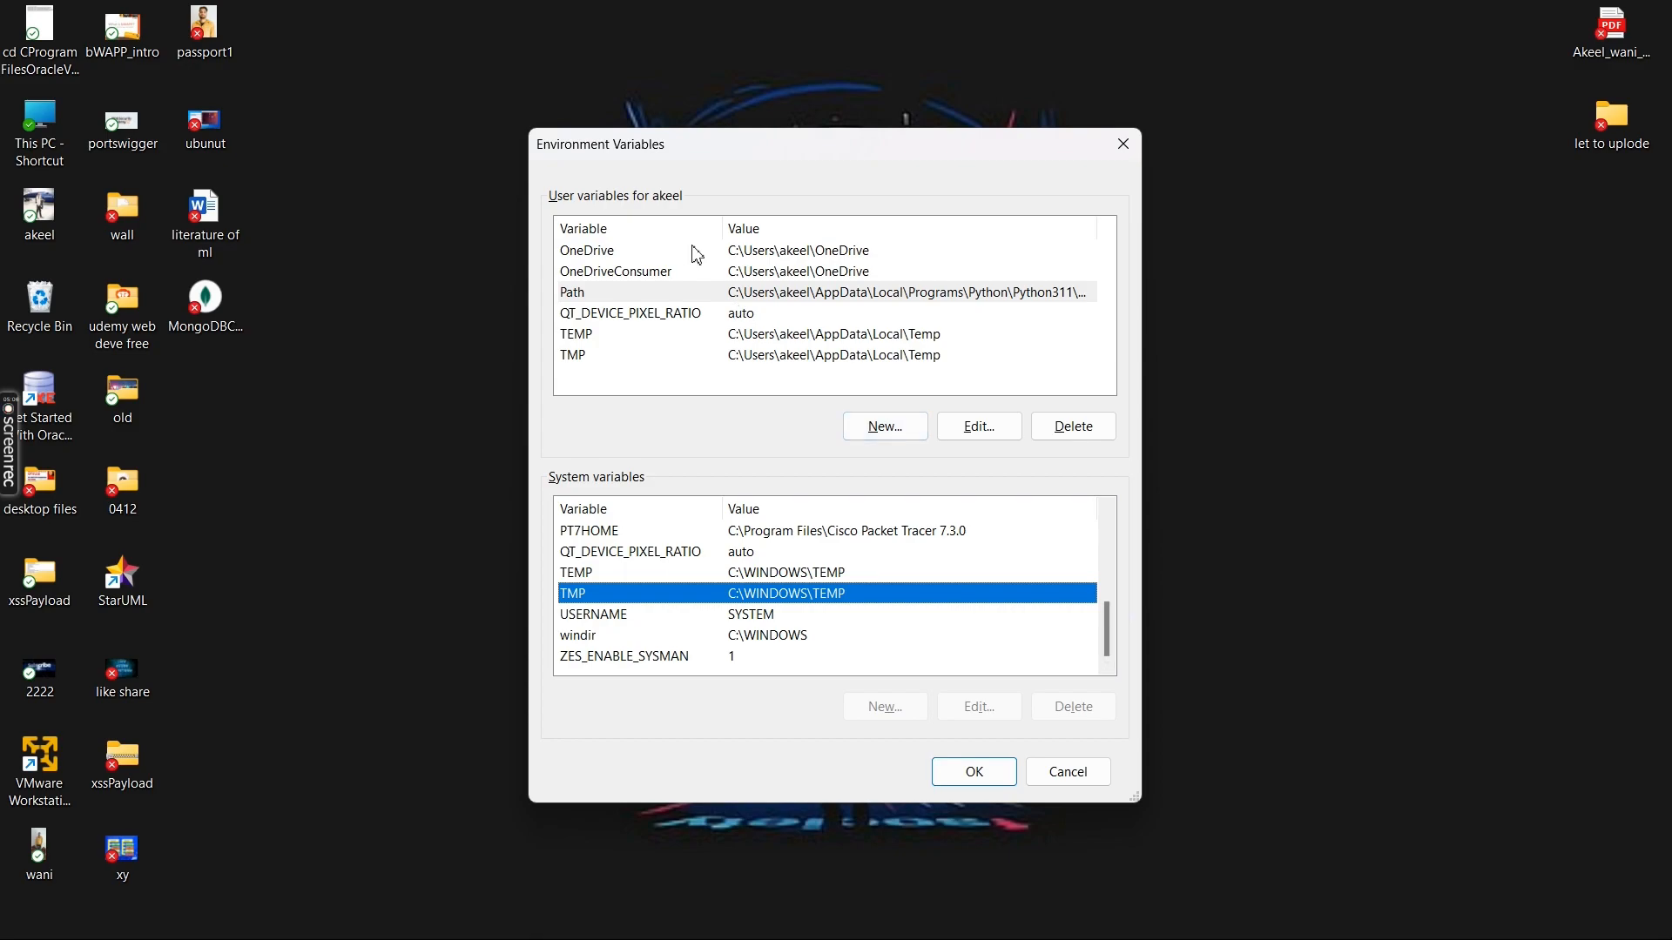
left_click(688, 272)
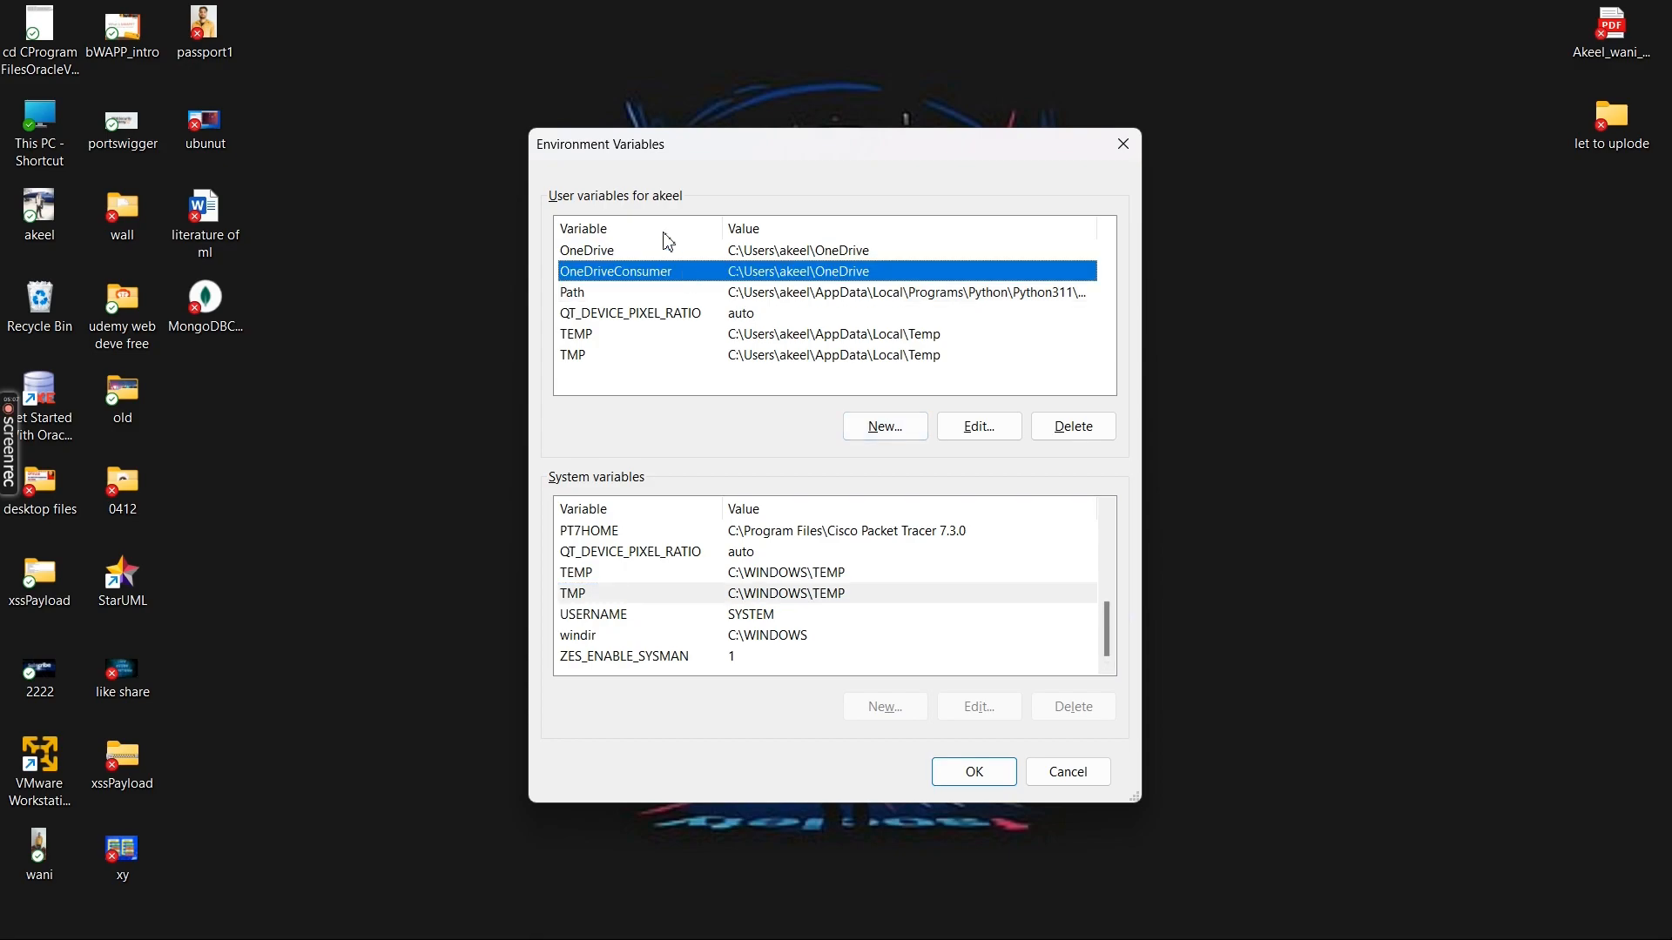
left_click(580, 296)
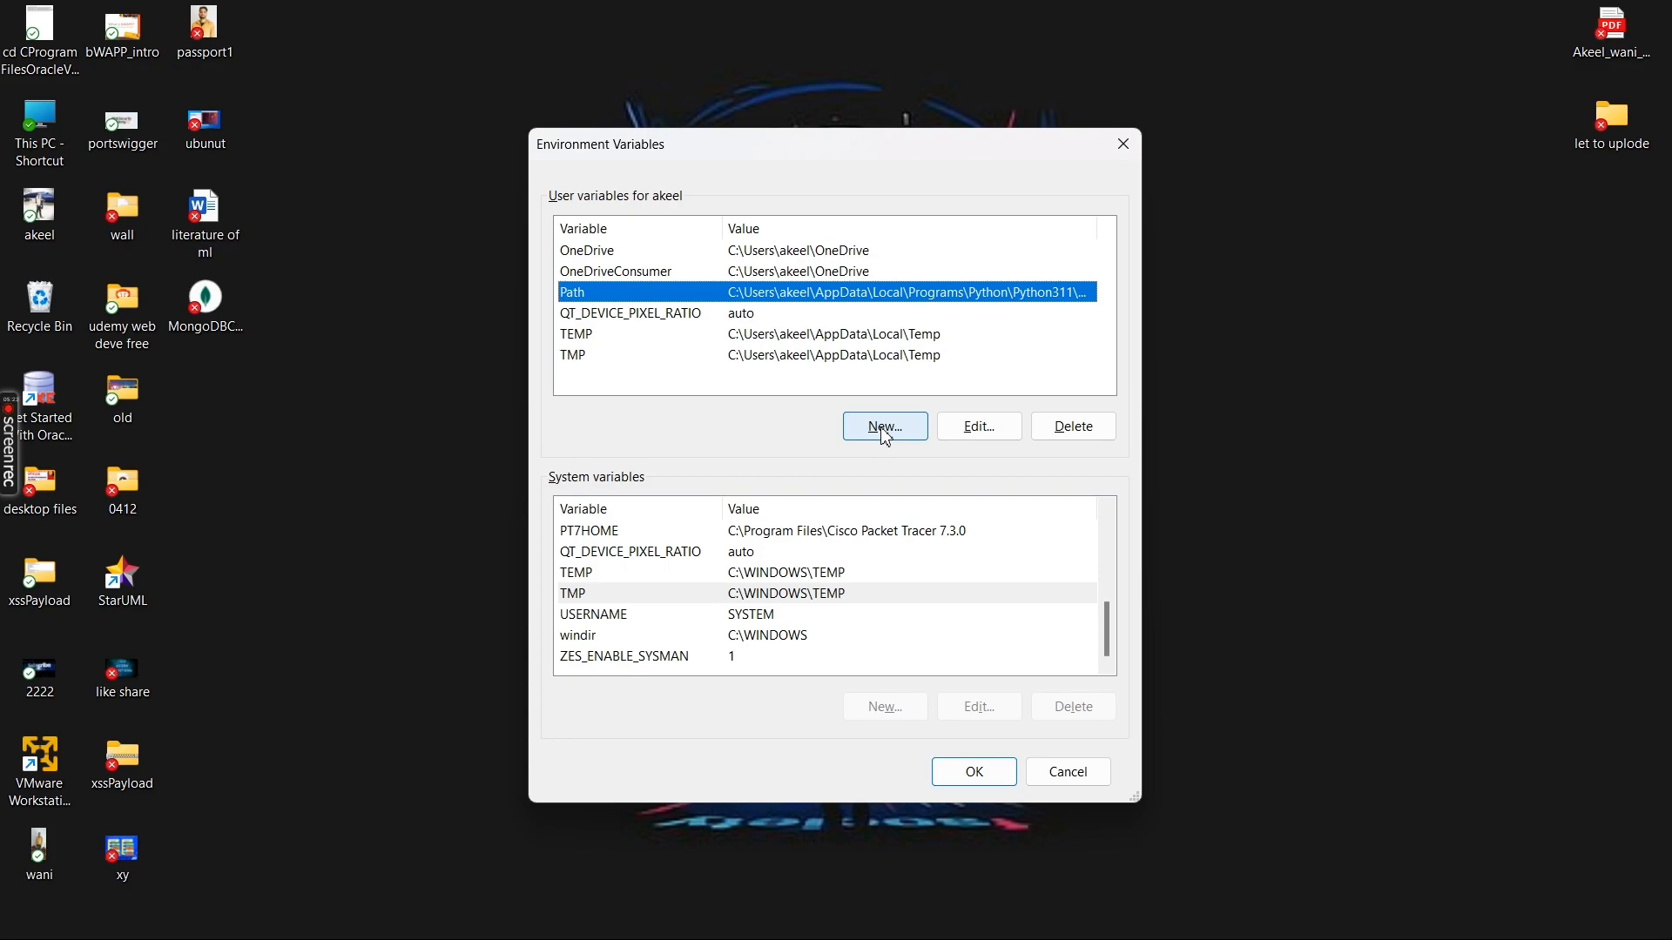
left_click(968, 428)
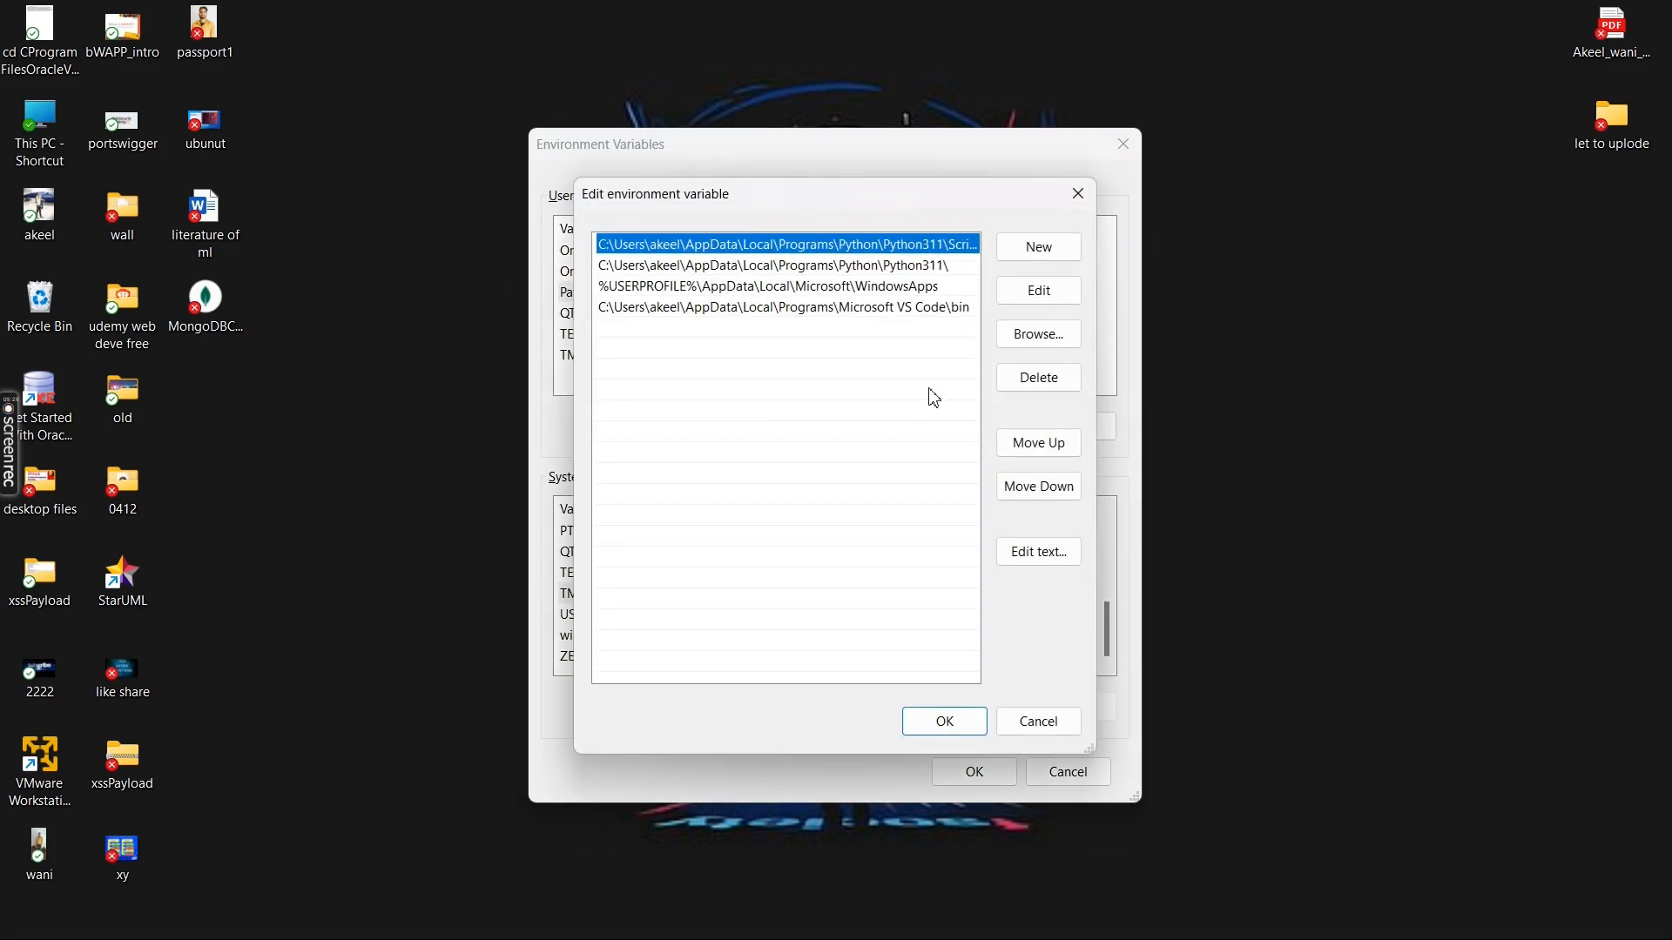
left_click(1027, 250)
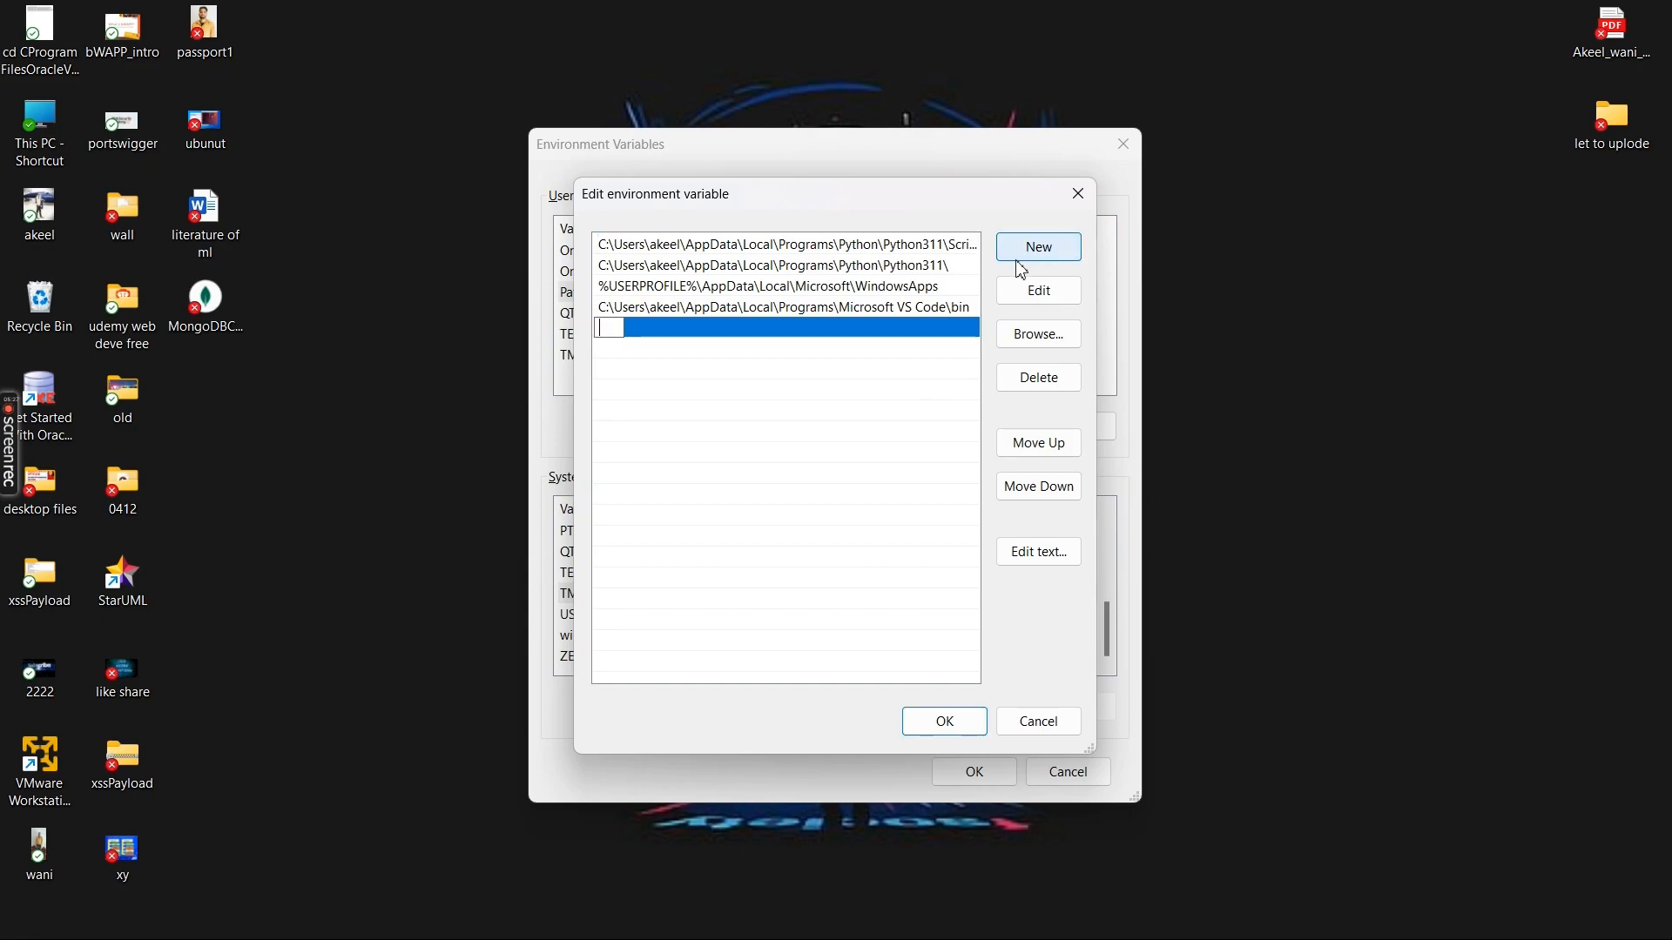
key("ctrl+v")
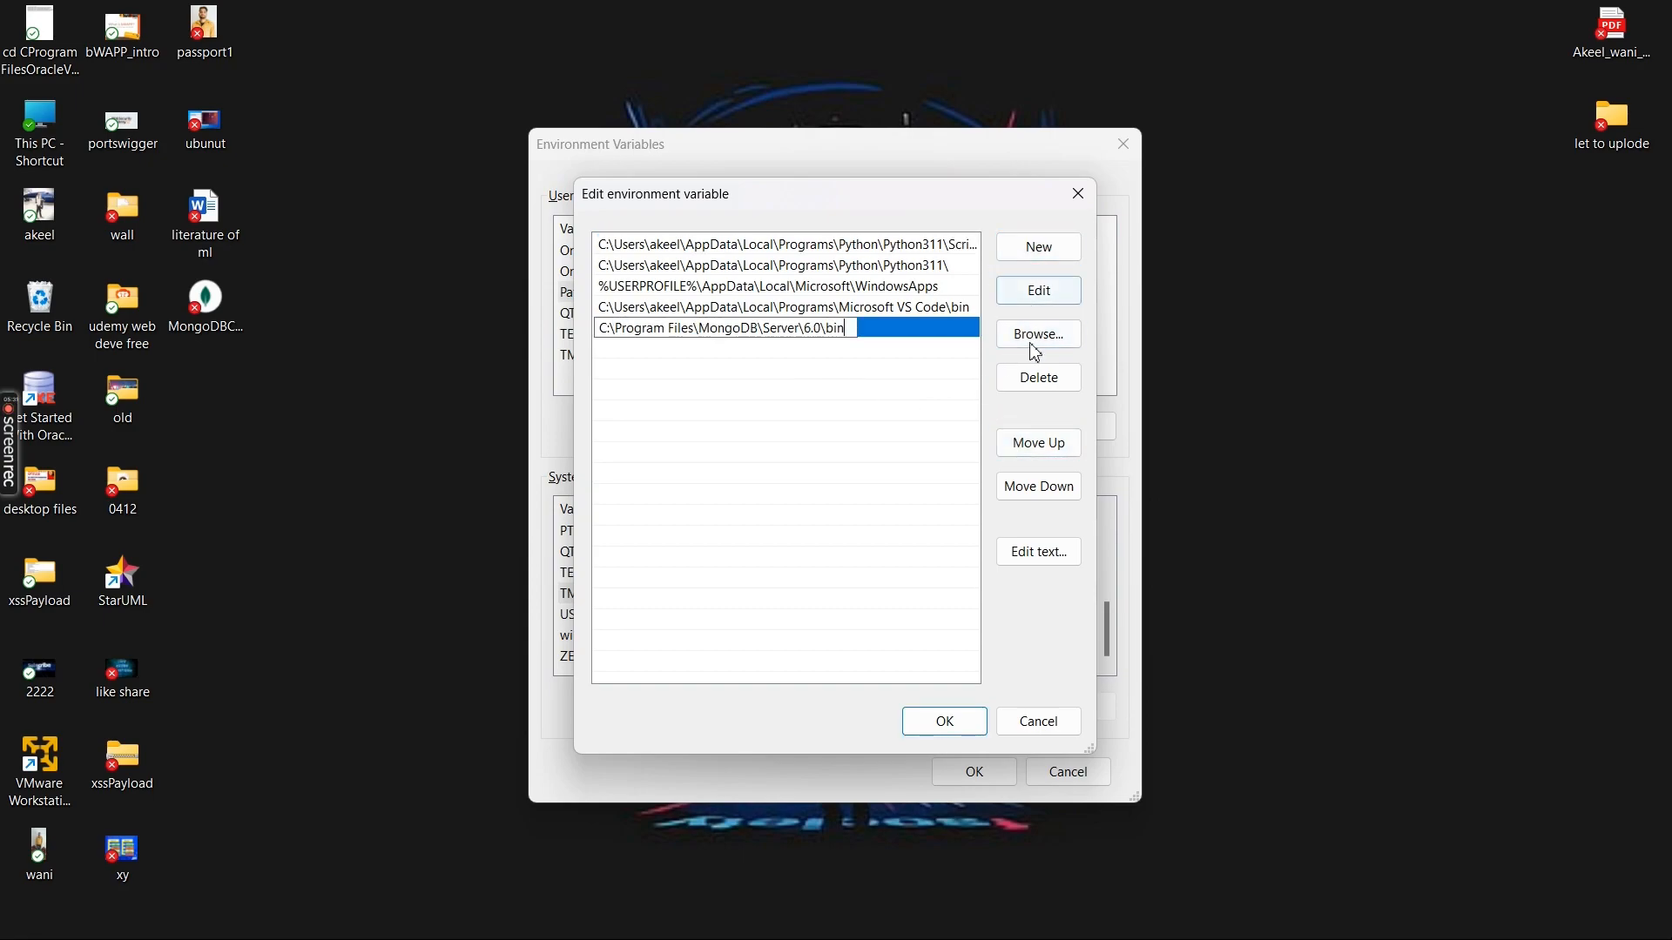
left_click(943, 722)
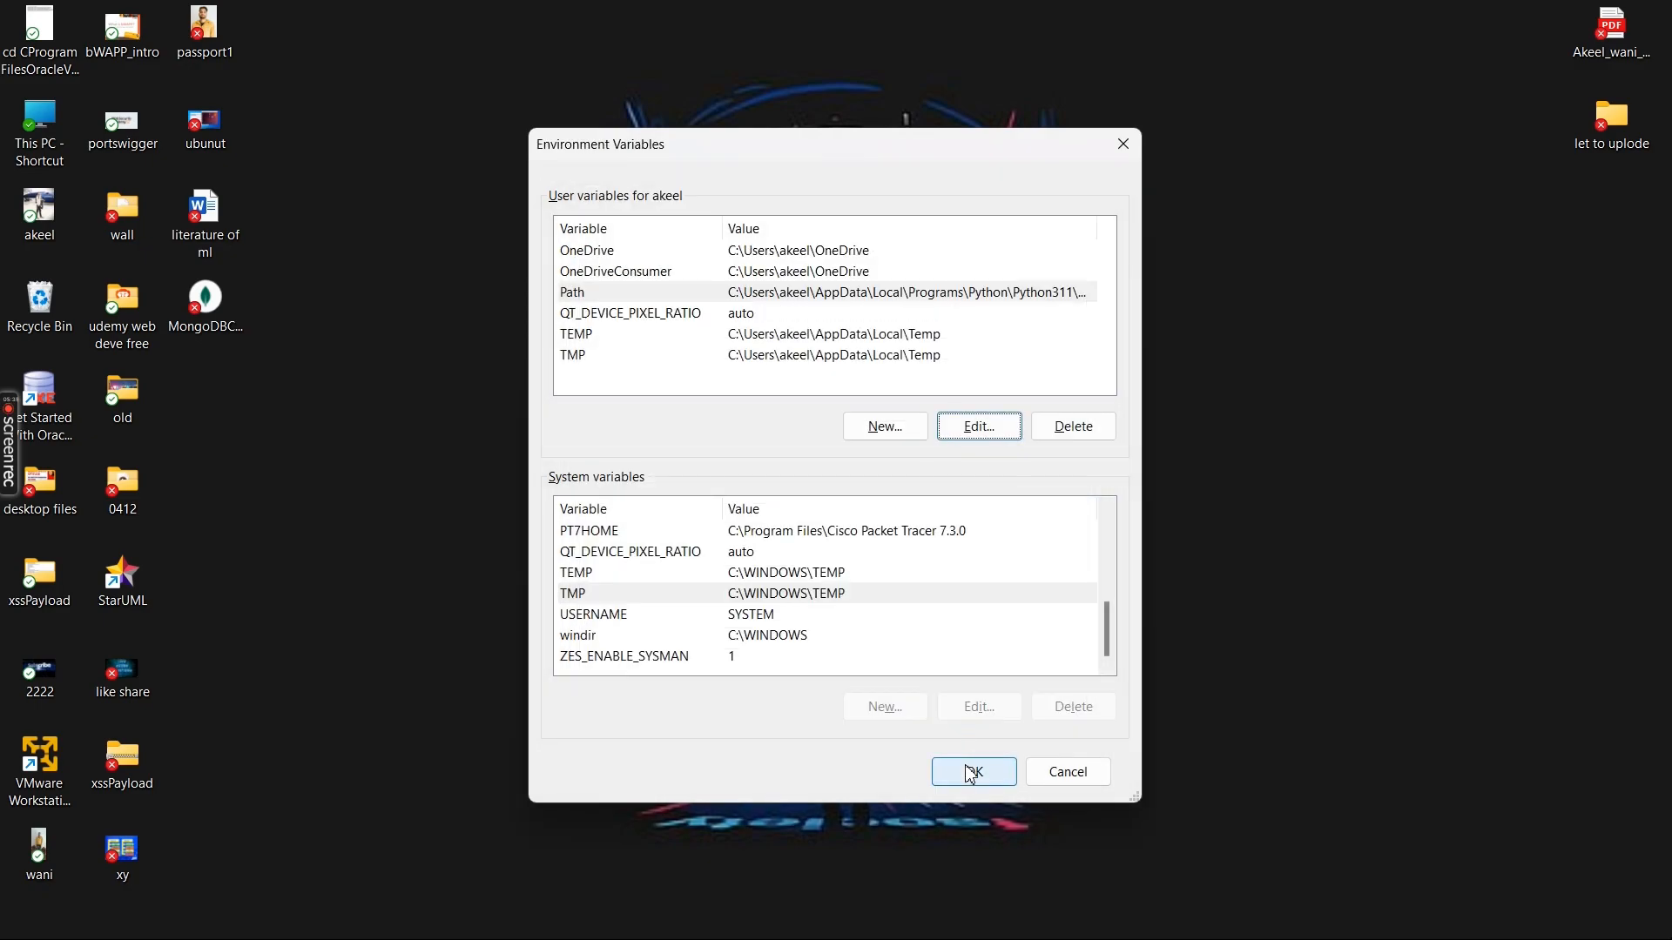
Bring up the File Explorer window showing the MongoDB bin folder and go back to the root of the C: drive.
mouse_move(322, 914)
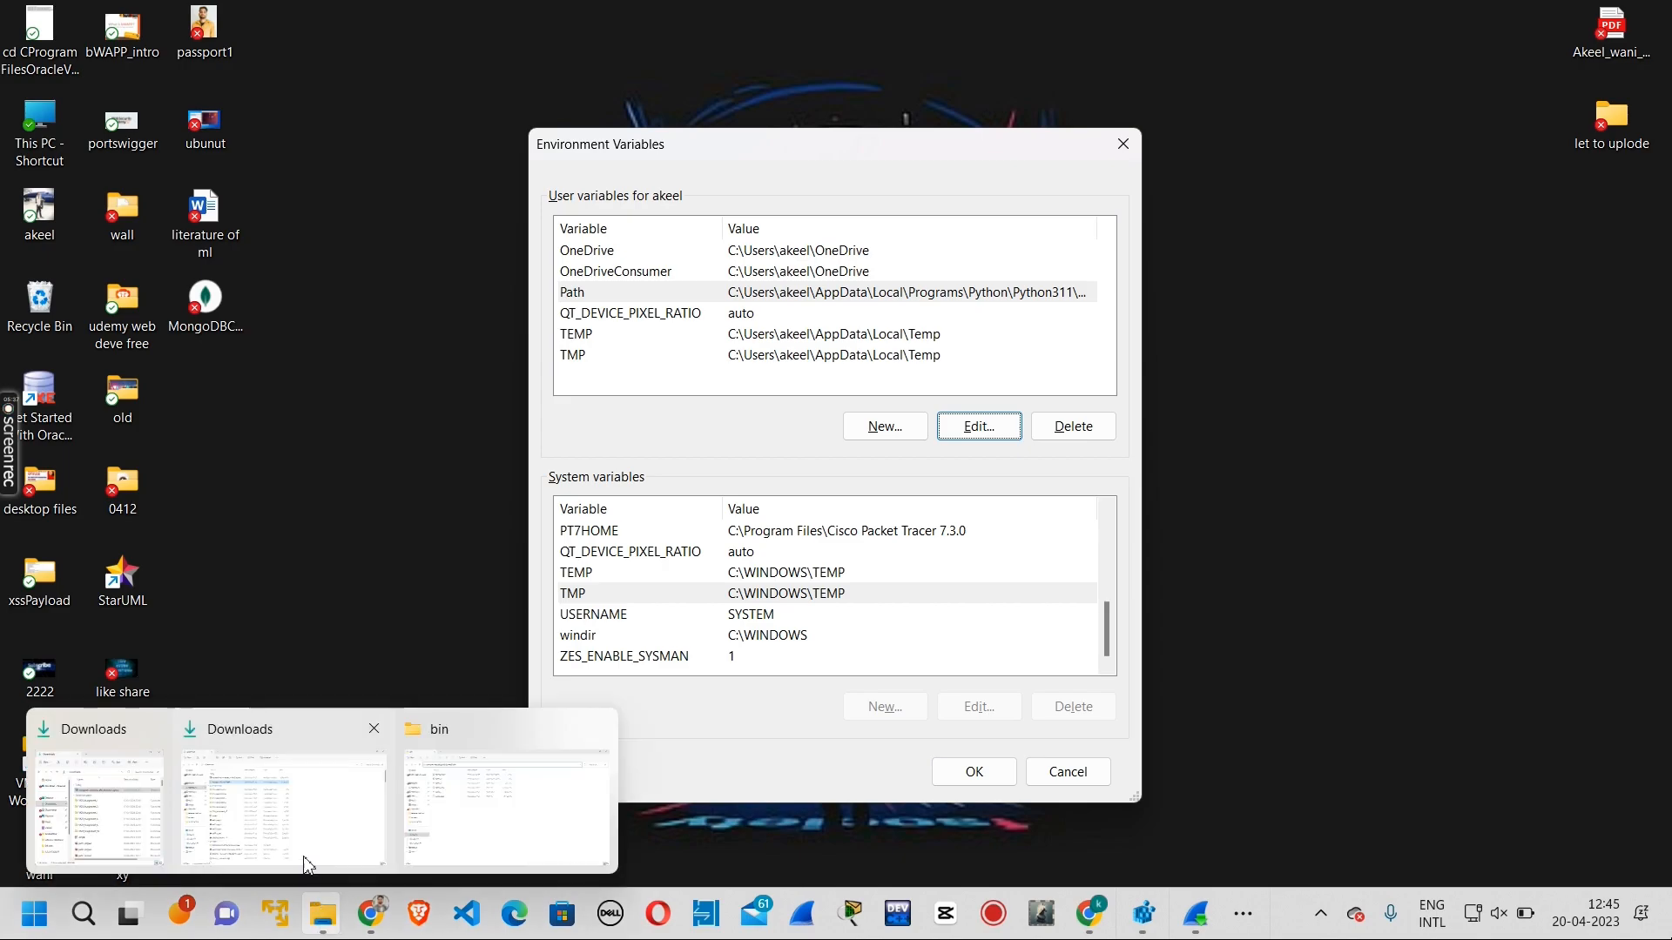
mouse_move(287, 829)
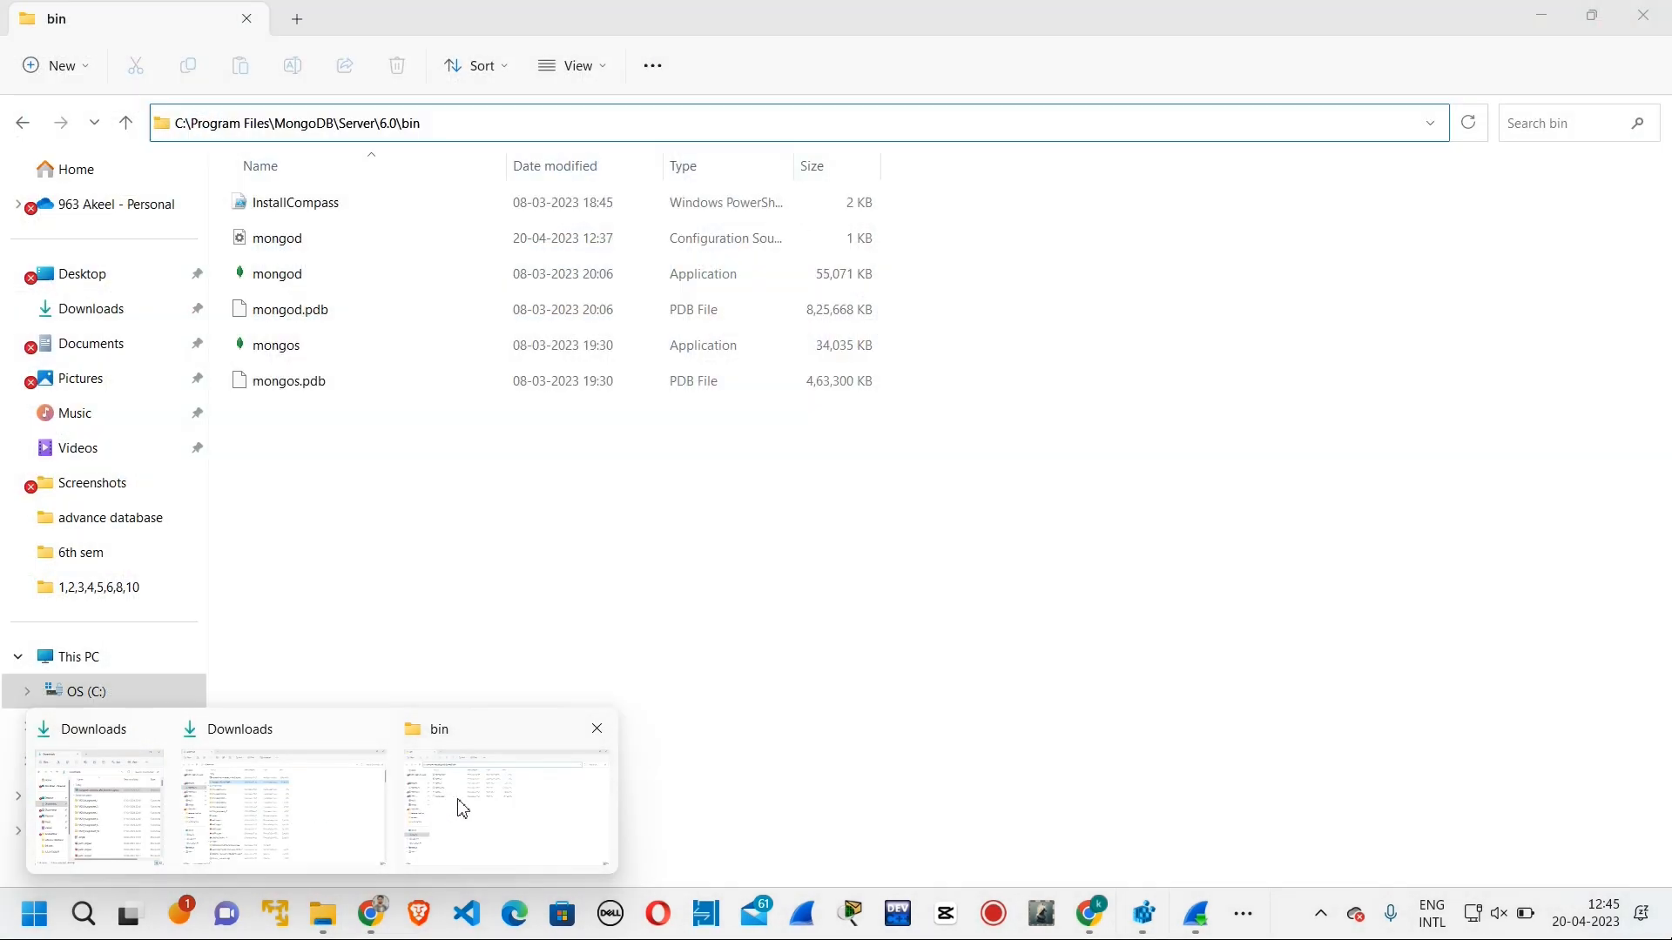
left_click(461, 806)
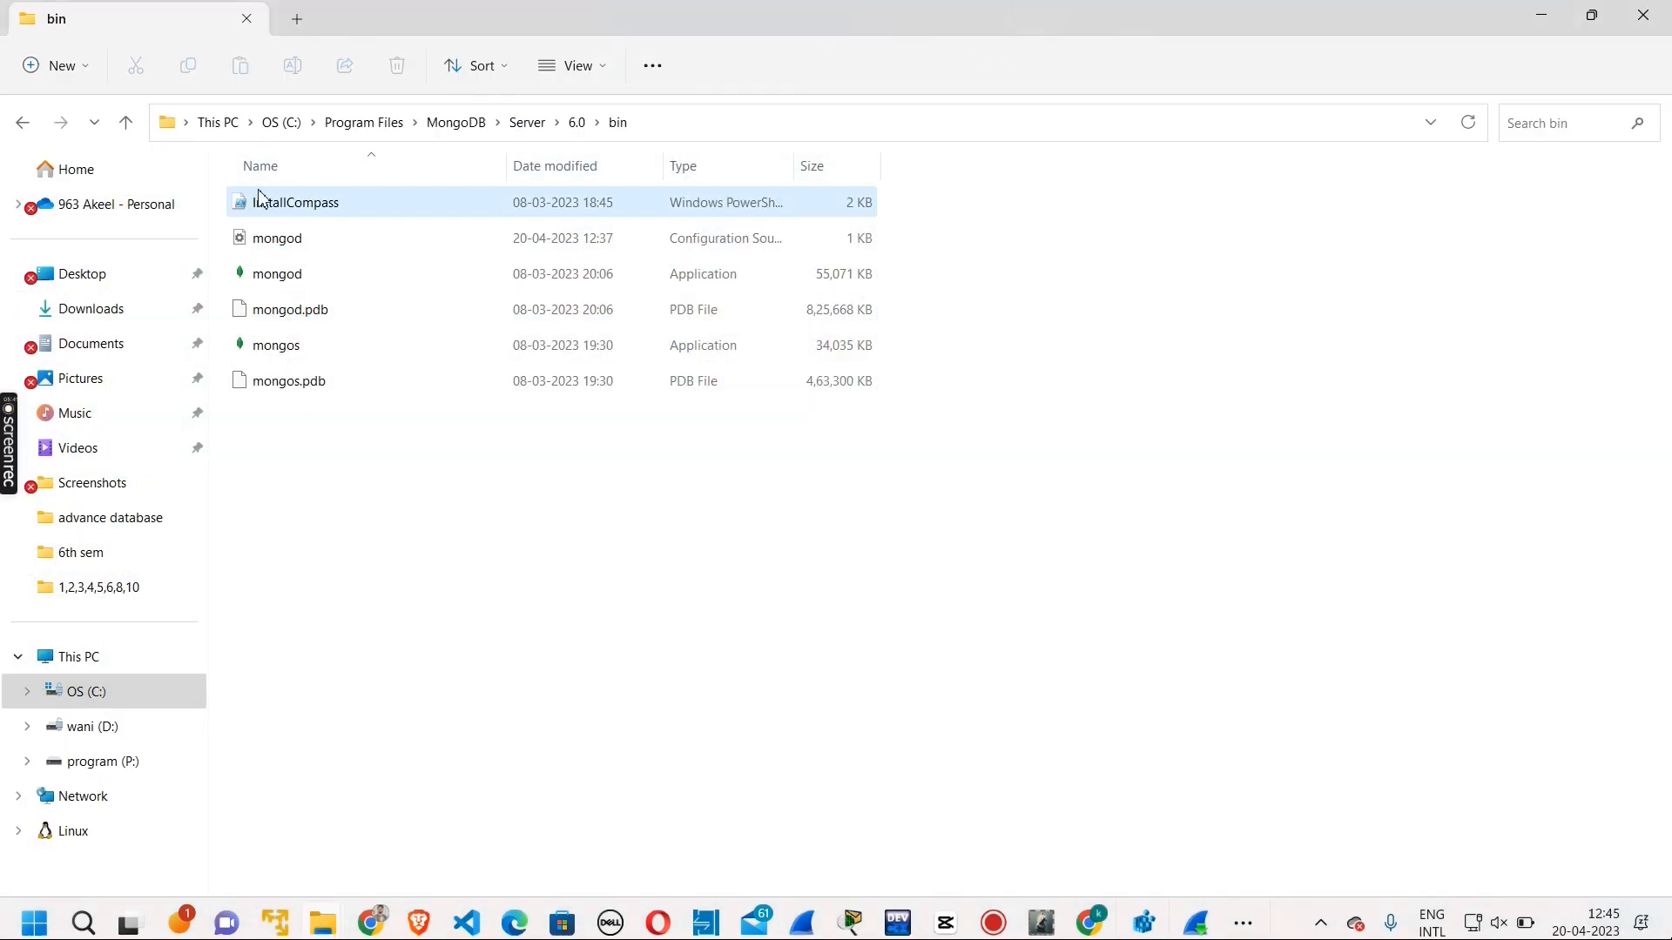
left_click(22, 121)
left_click(21, 121)
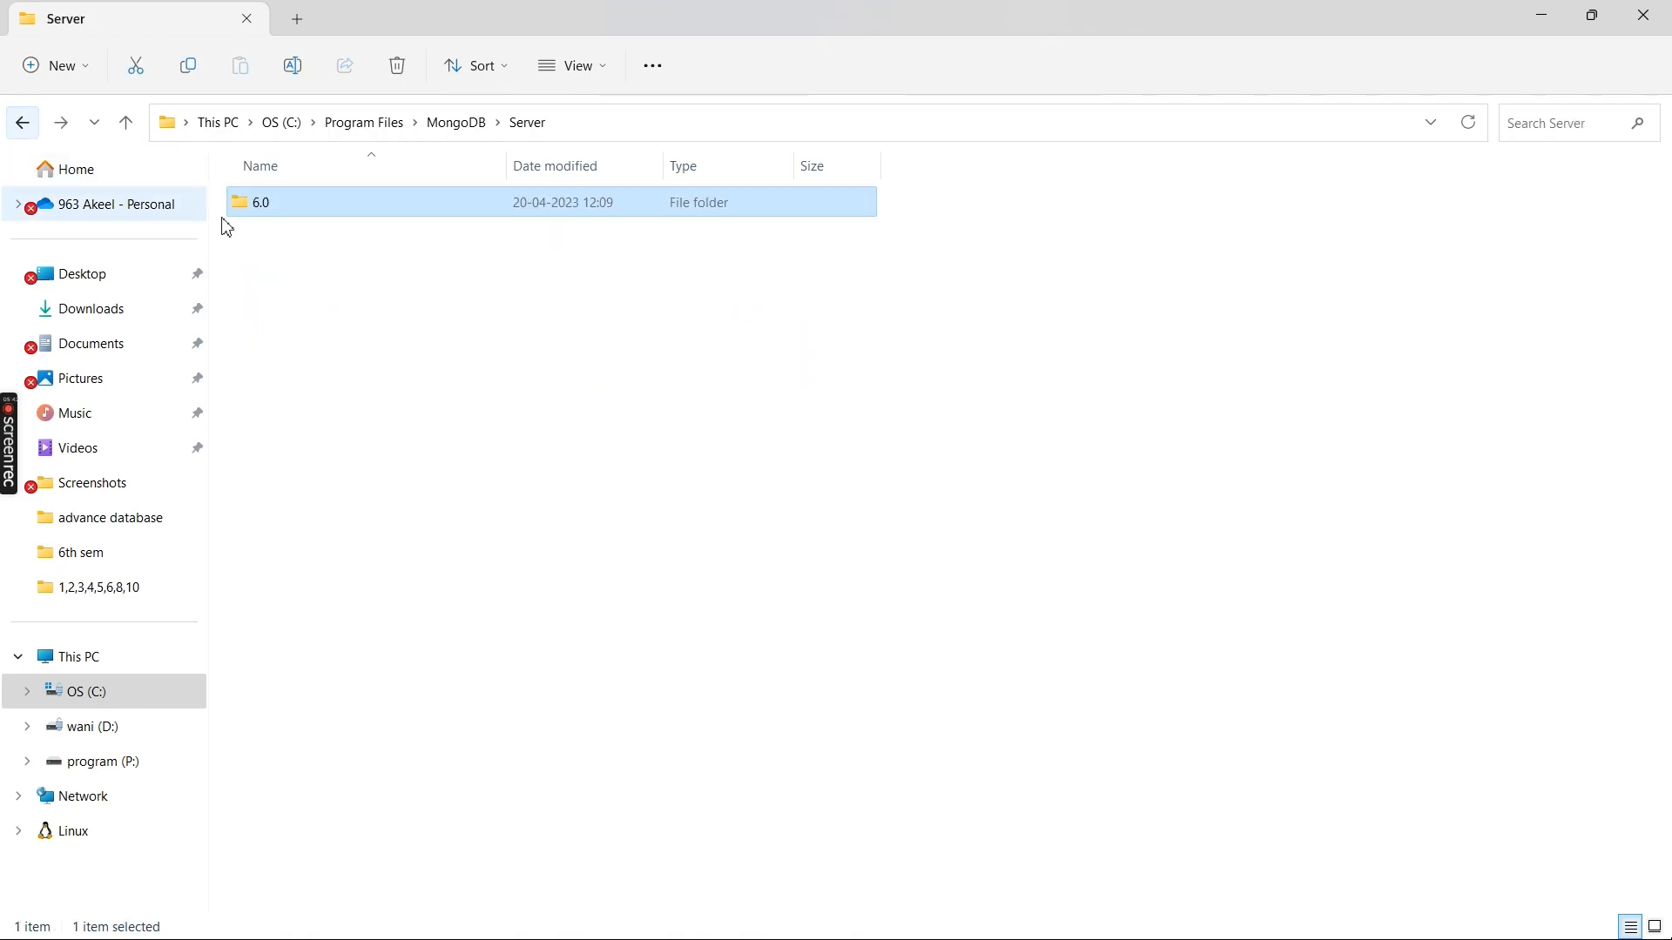
left_click(16, 127)
left_click(18, 126)
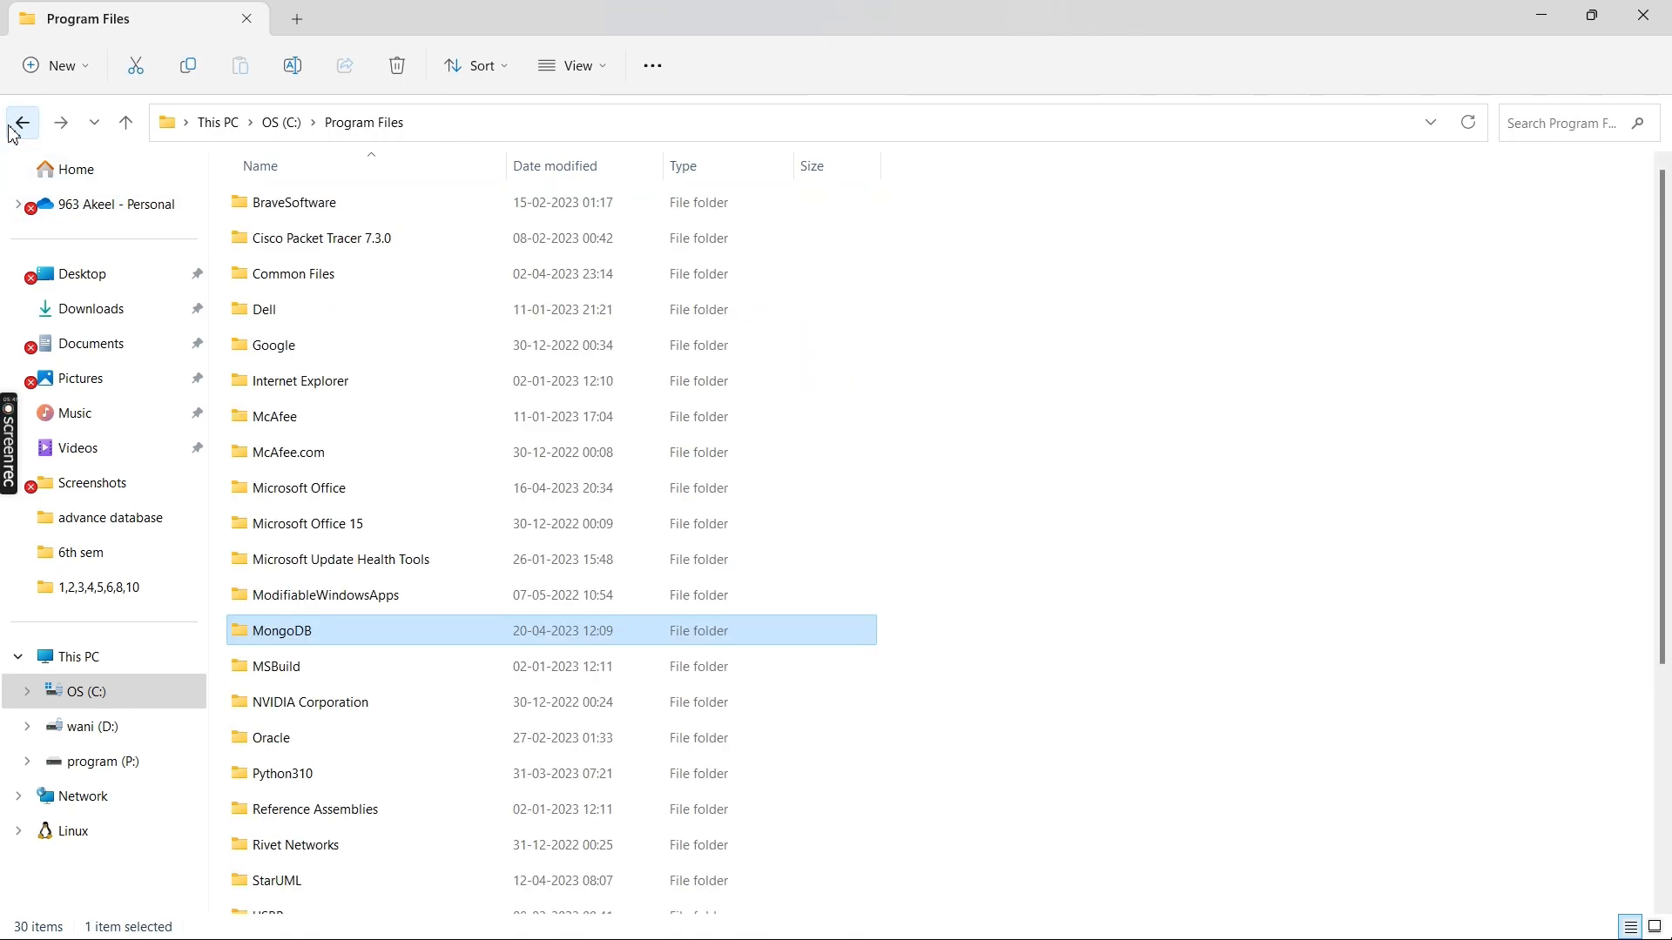
scroll(353, 858, "down", 4)
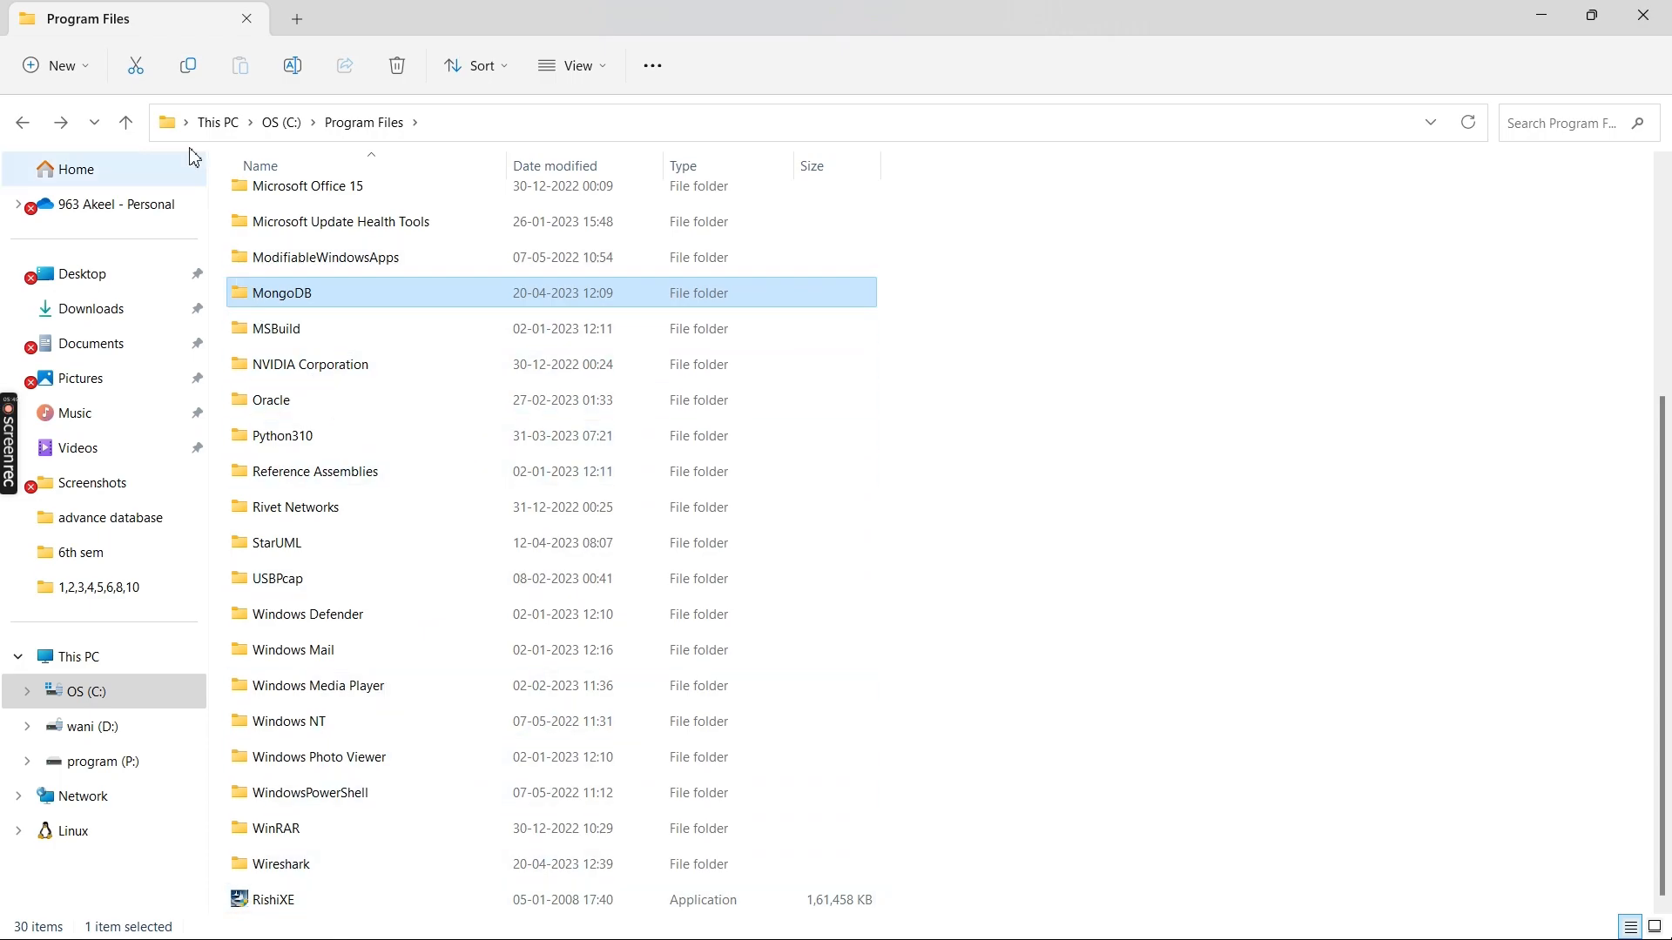
left_click(19, 123)
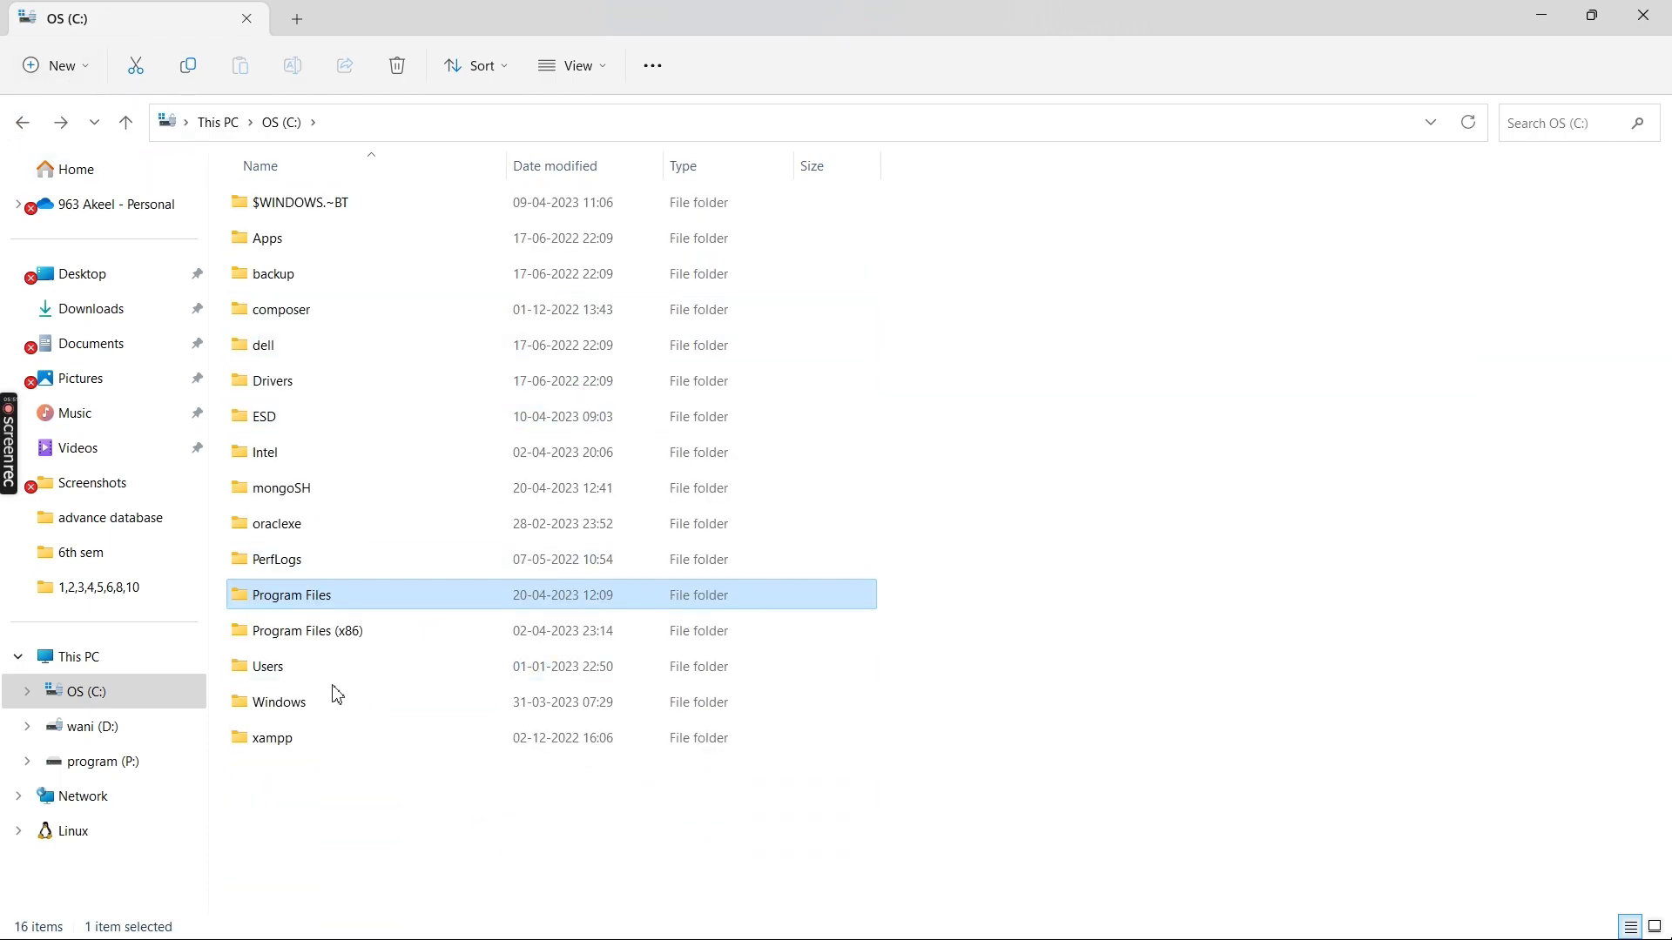
Open C:\mongoSH\mongosh-1.8.0-win32-x64\bin and copy the folder's full path.
double_click(394, 493)
double_click(450, 211)
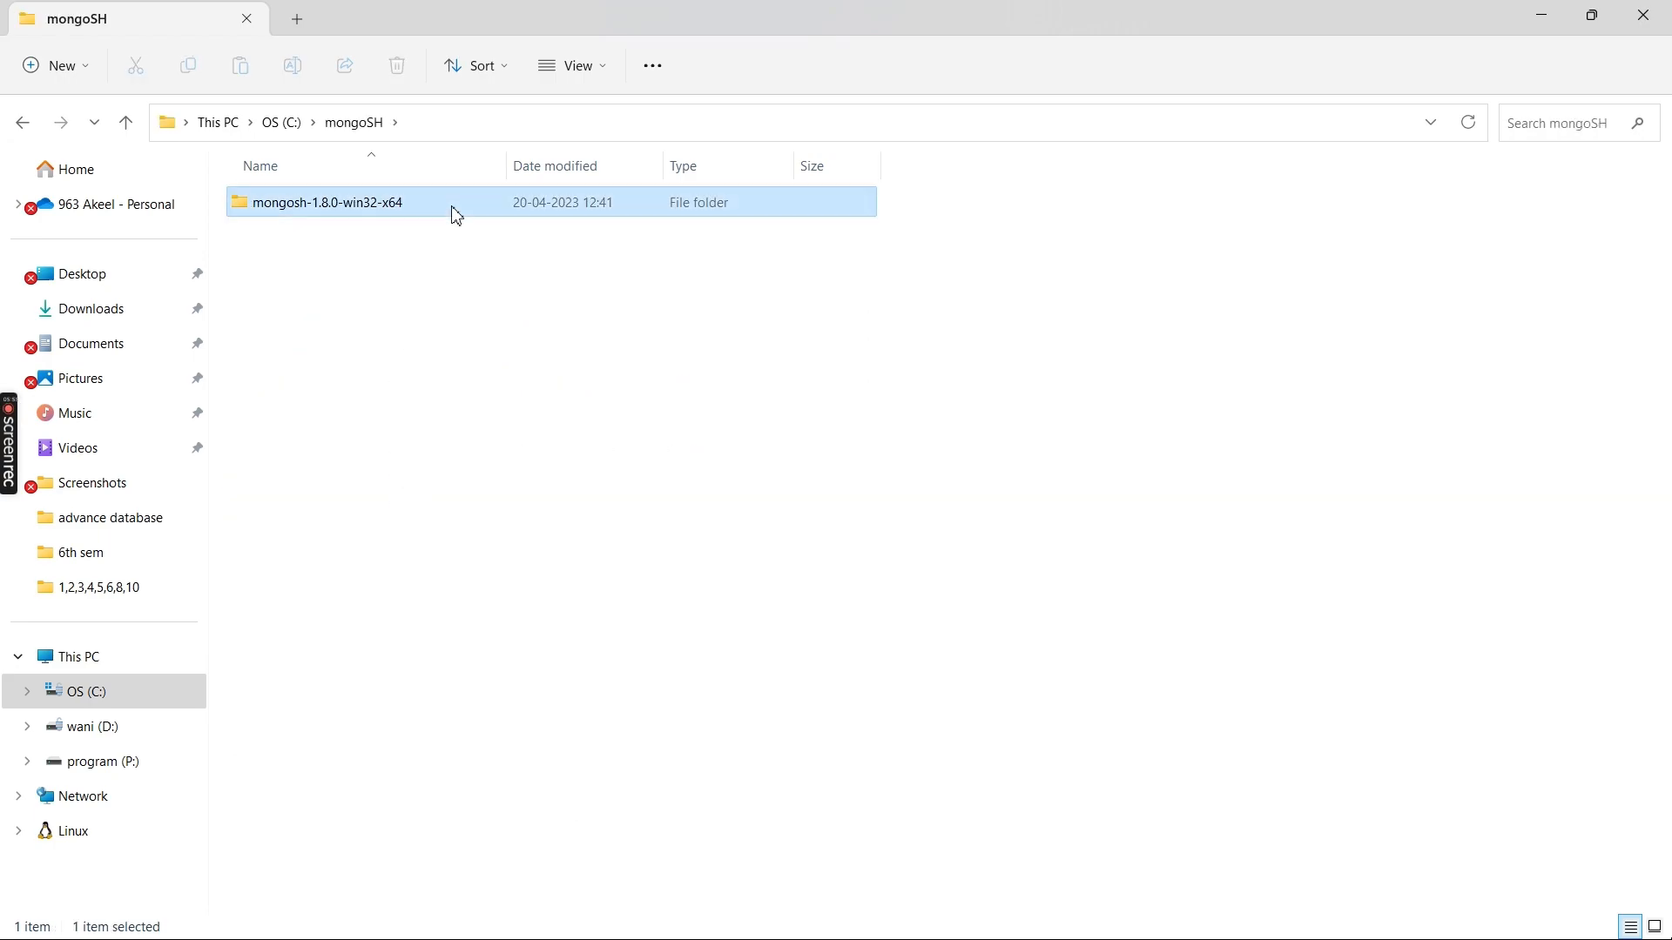
left_click(439, 212)
double_click(439, 211)
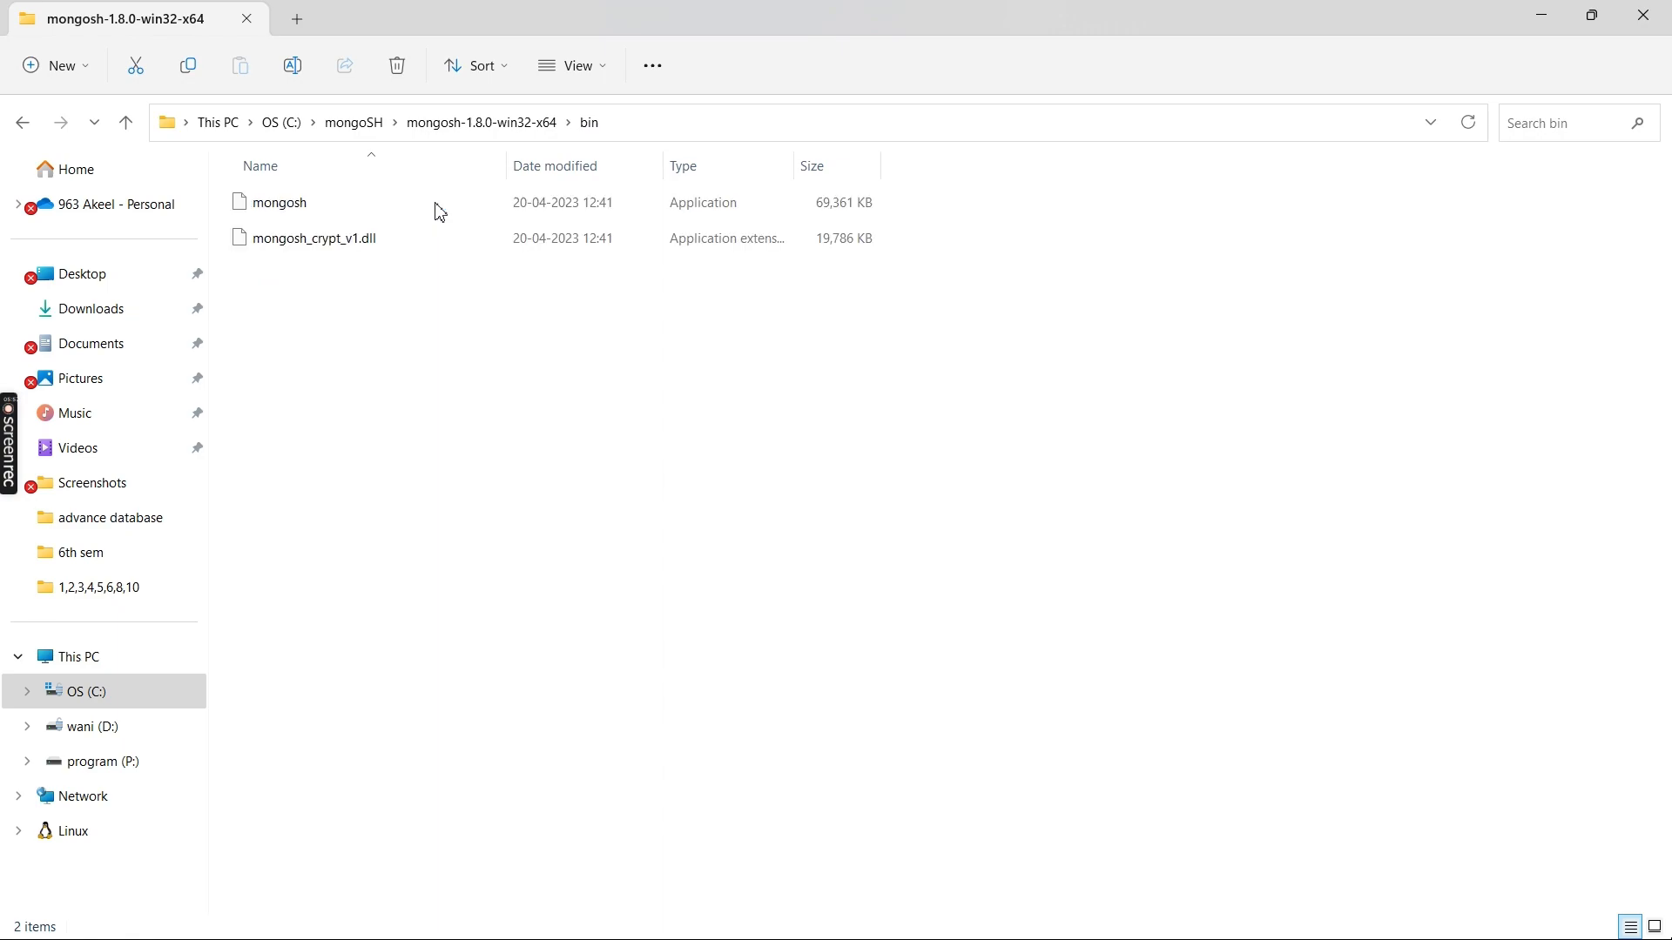
left_click(676, 138)
key("ctrl+c")
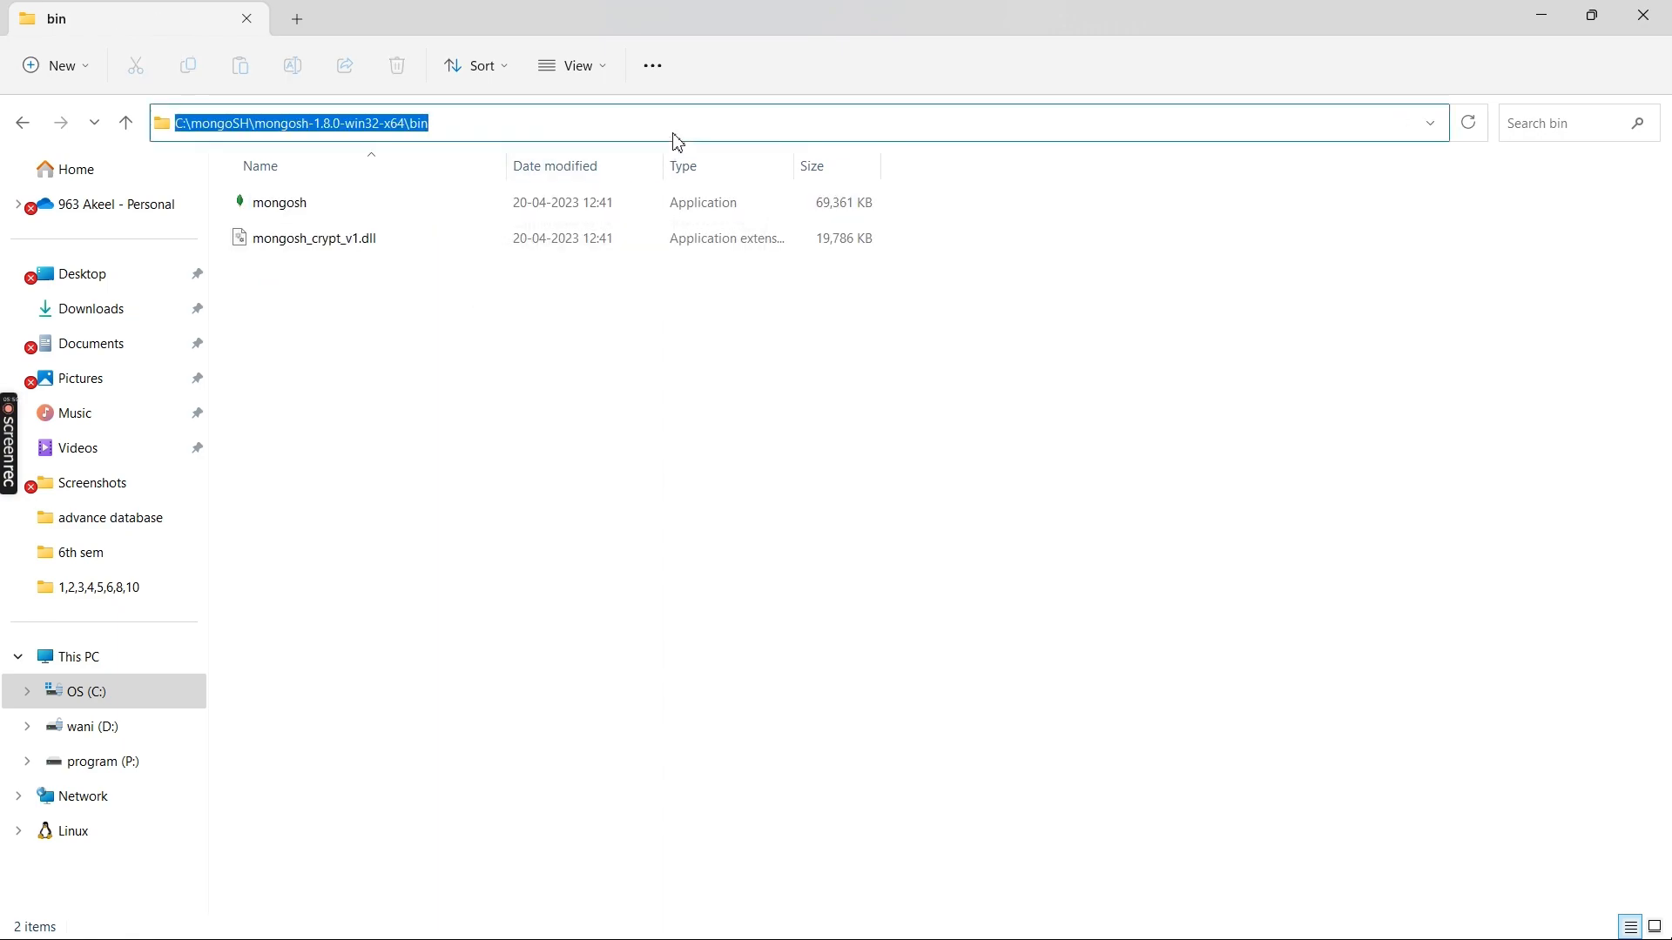
mouse_move(340, 932)
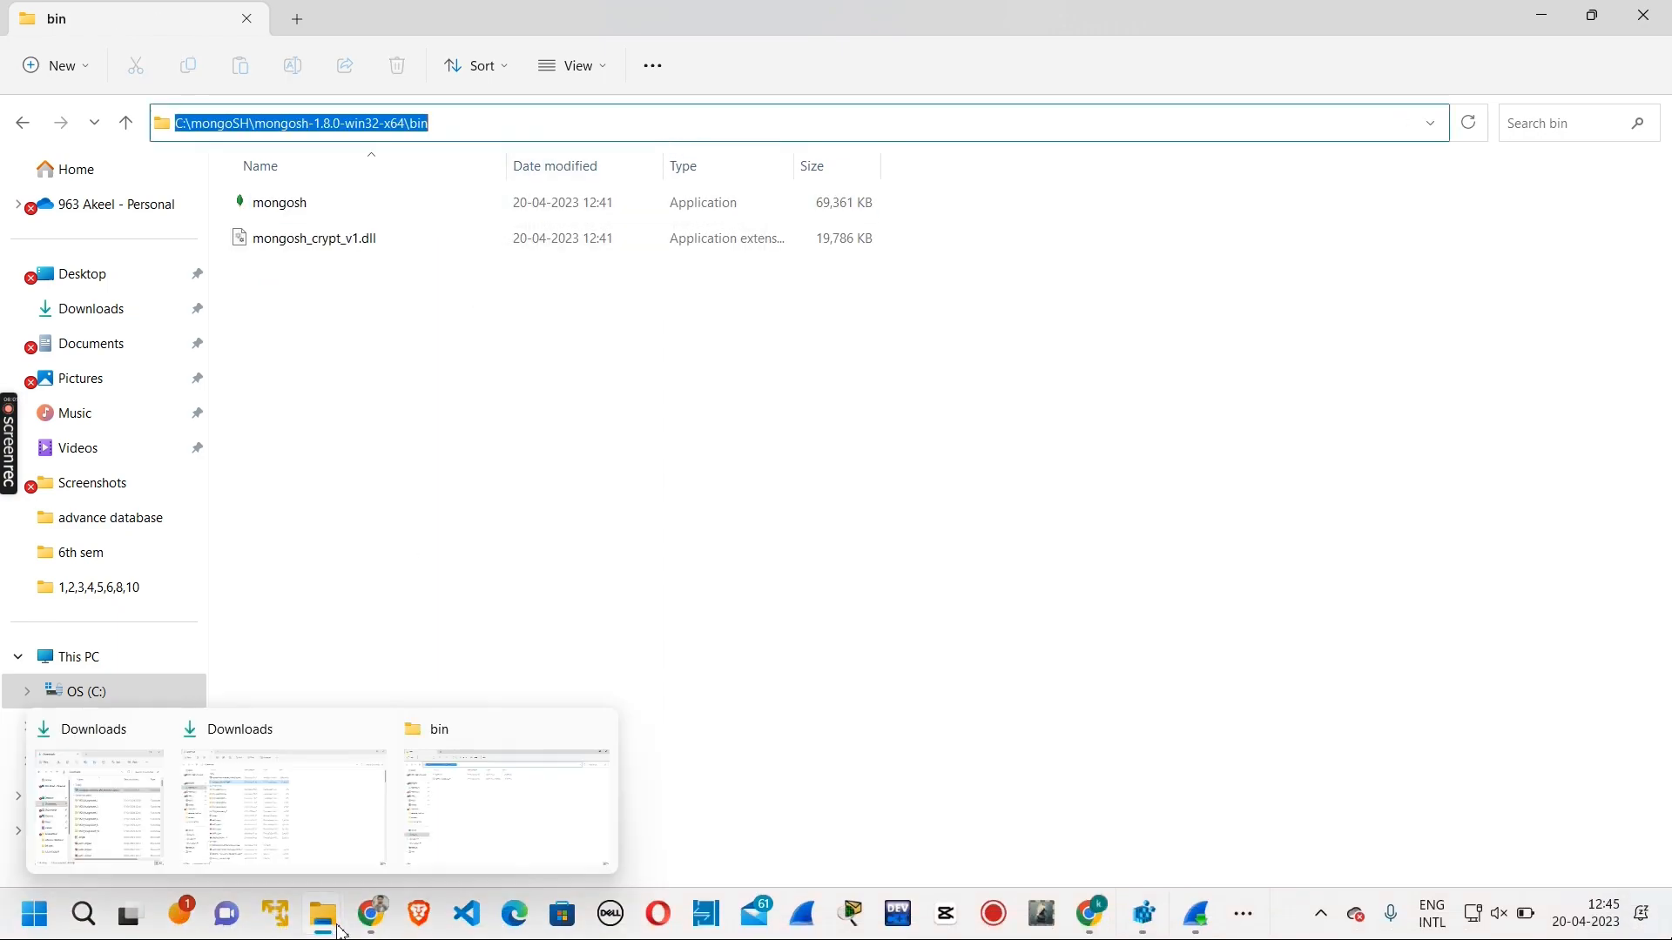
left_click(1259, 932)
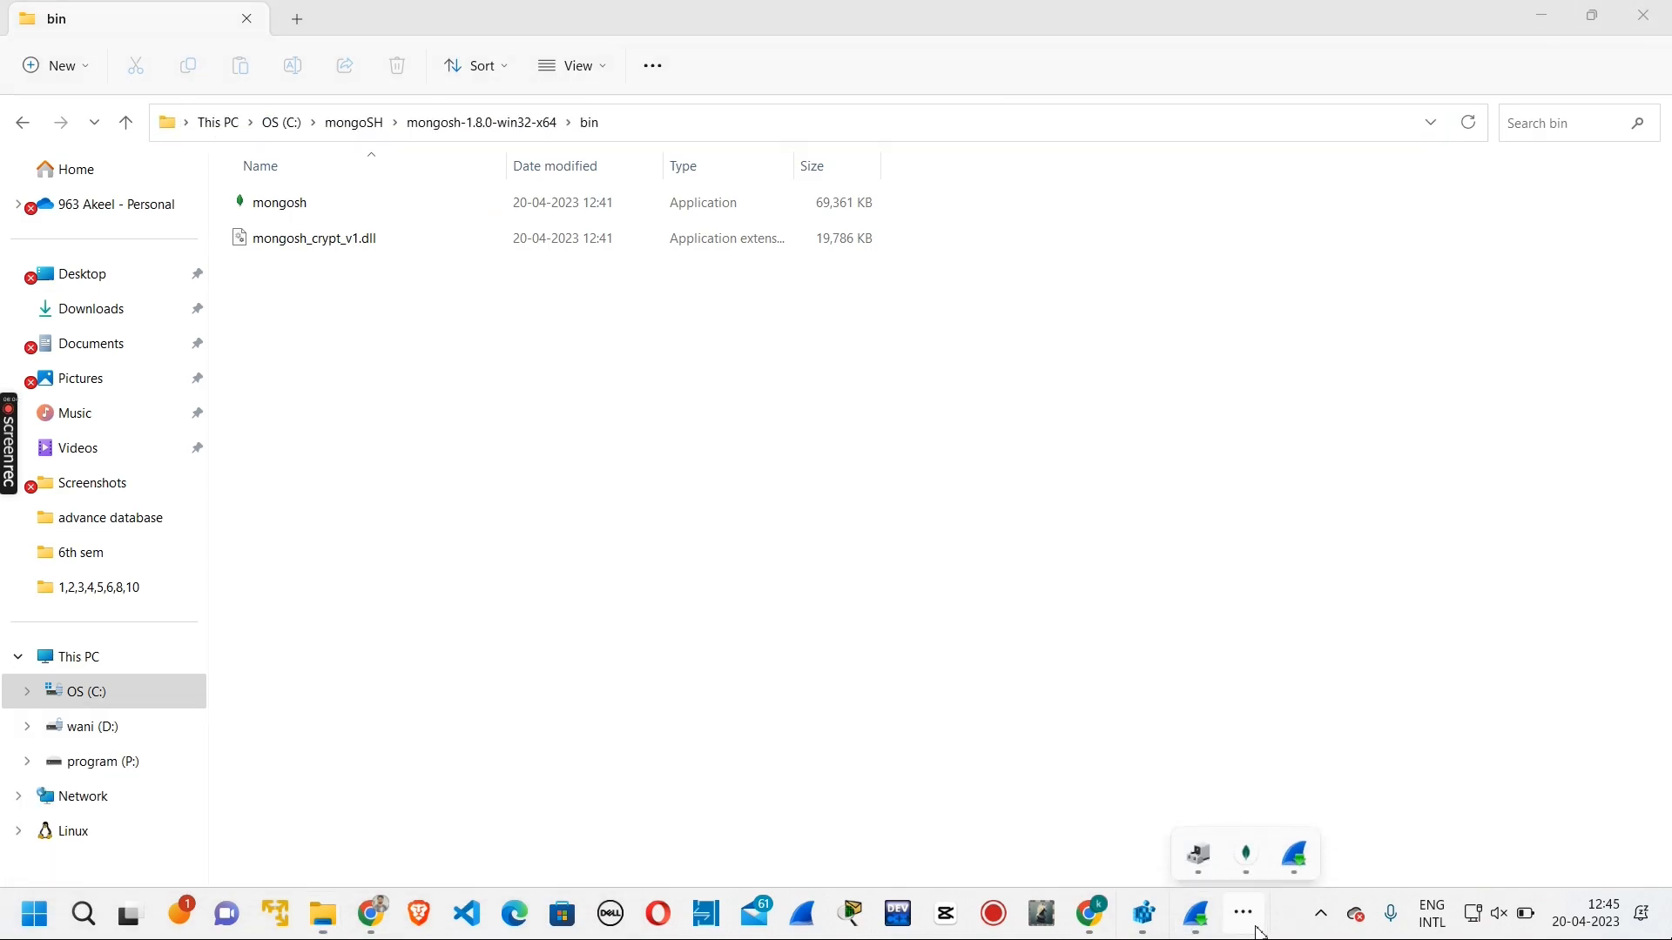
left_click(1203, 850)
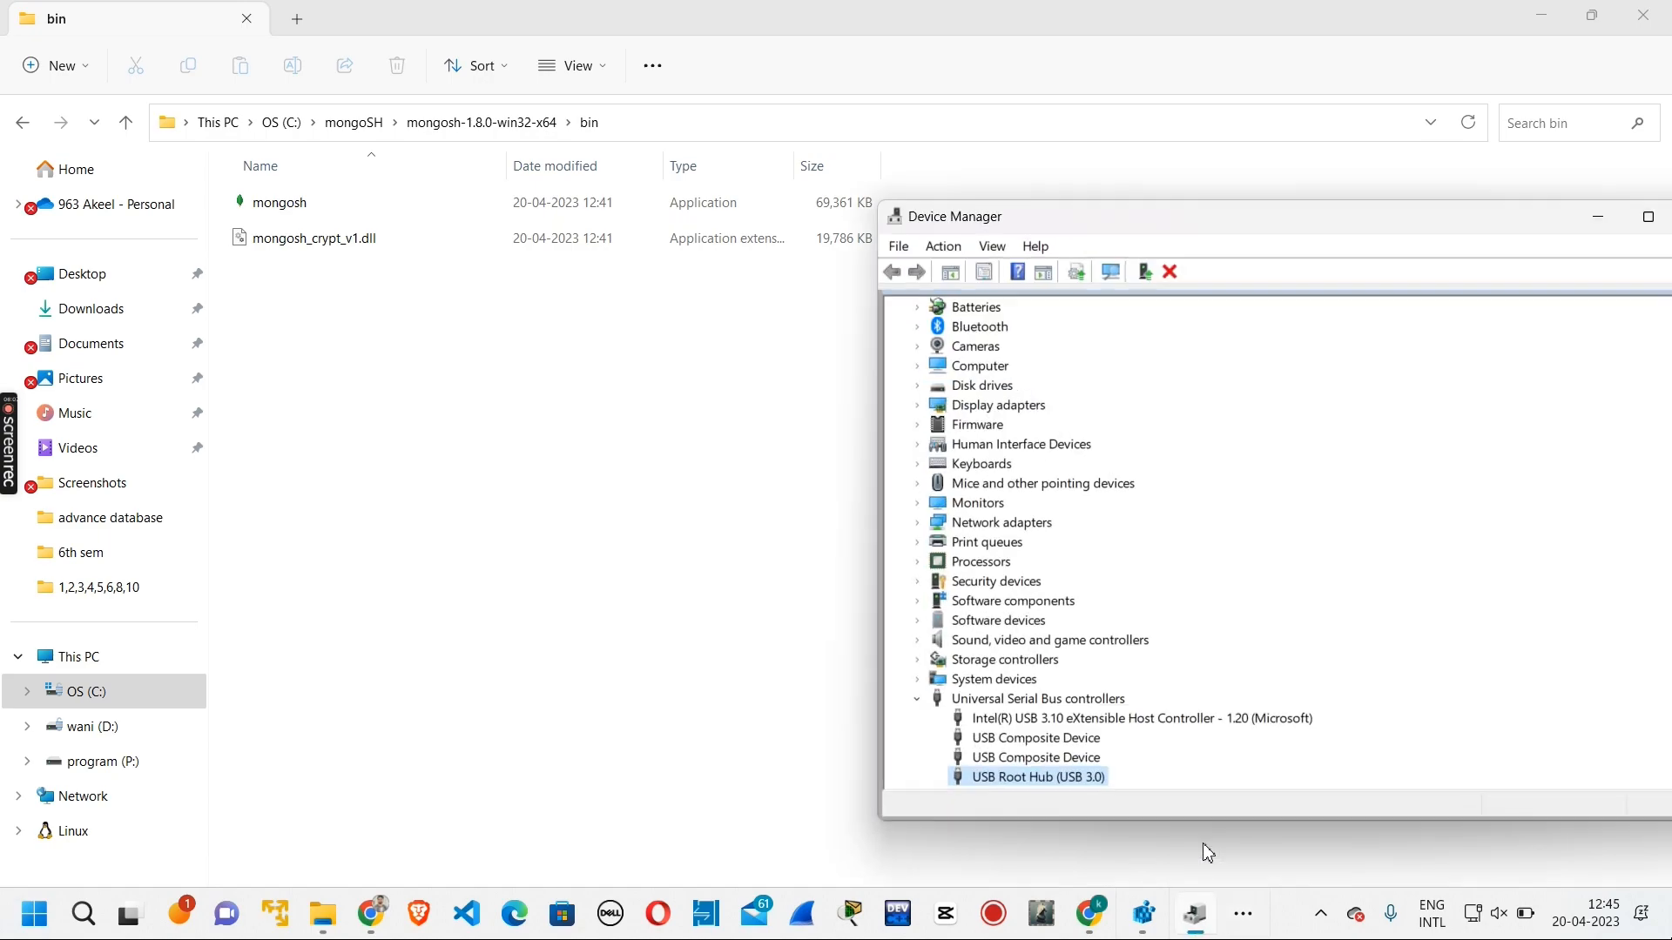
left_click(1605, 221)
Search Windows for "env" and open the account's Environment Variables dialog again.
left_click(83, 914)
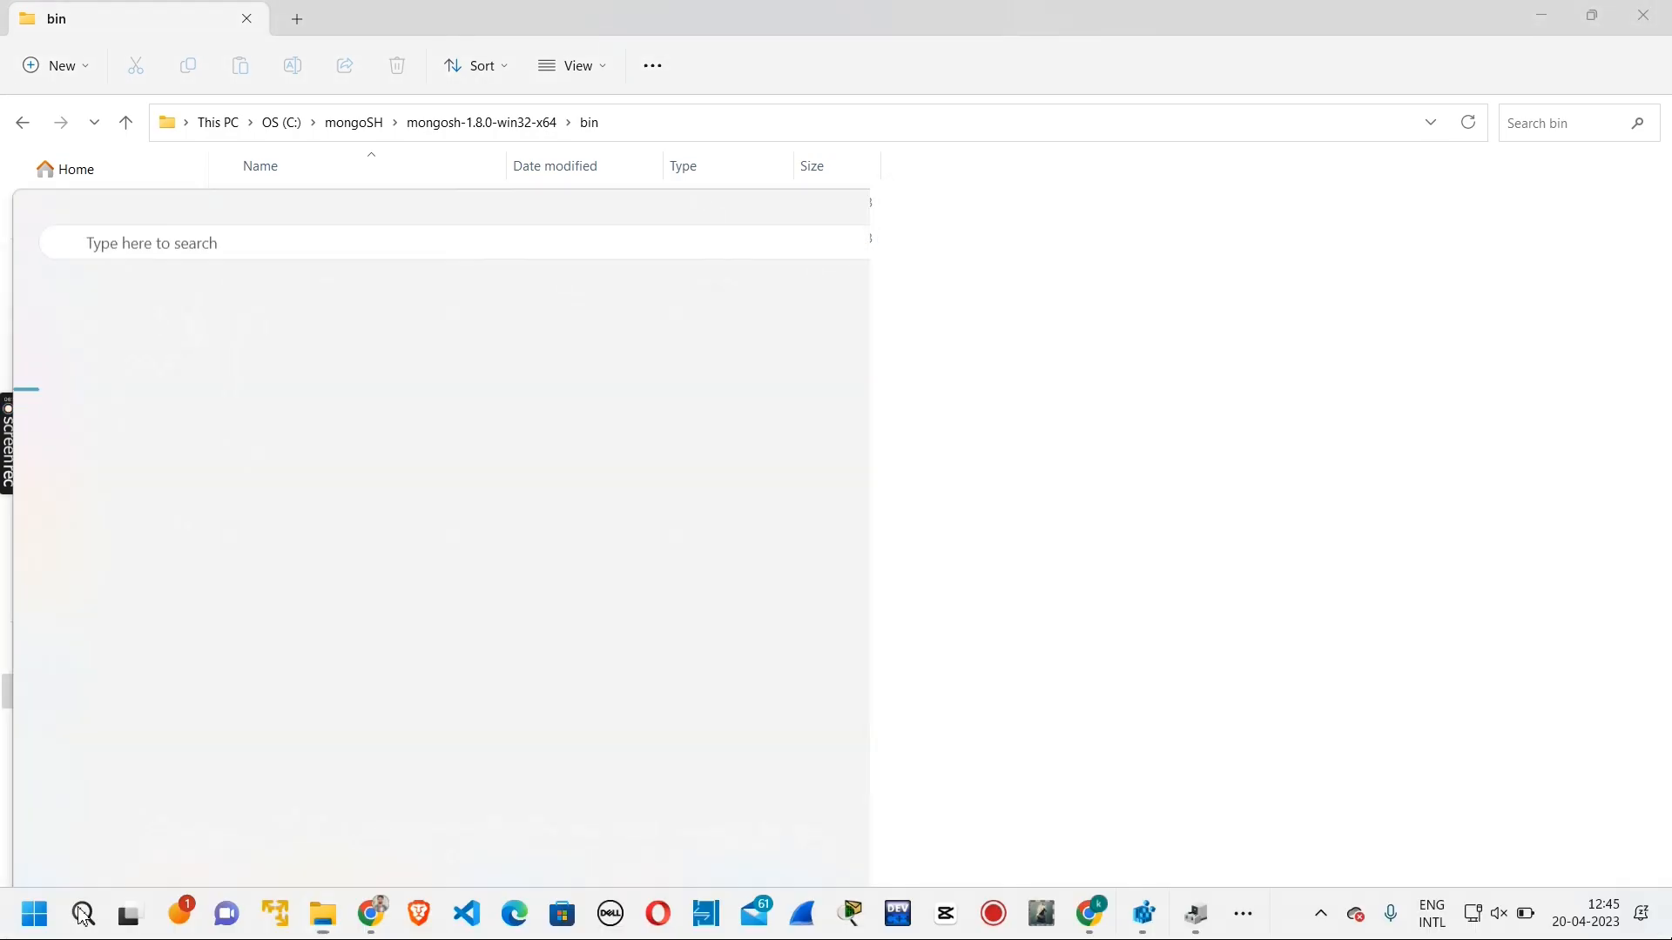
type("e")
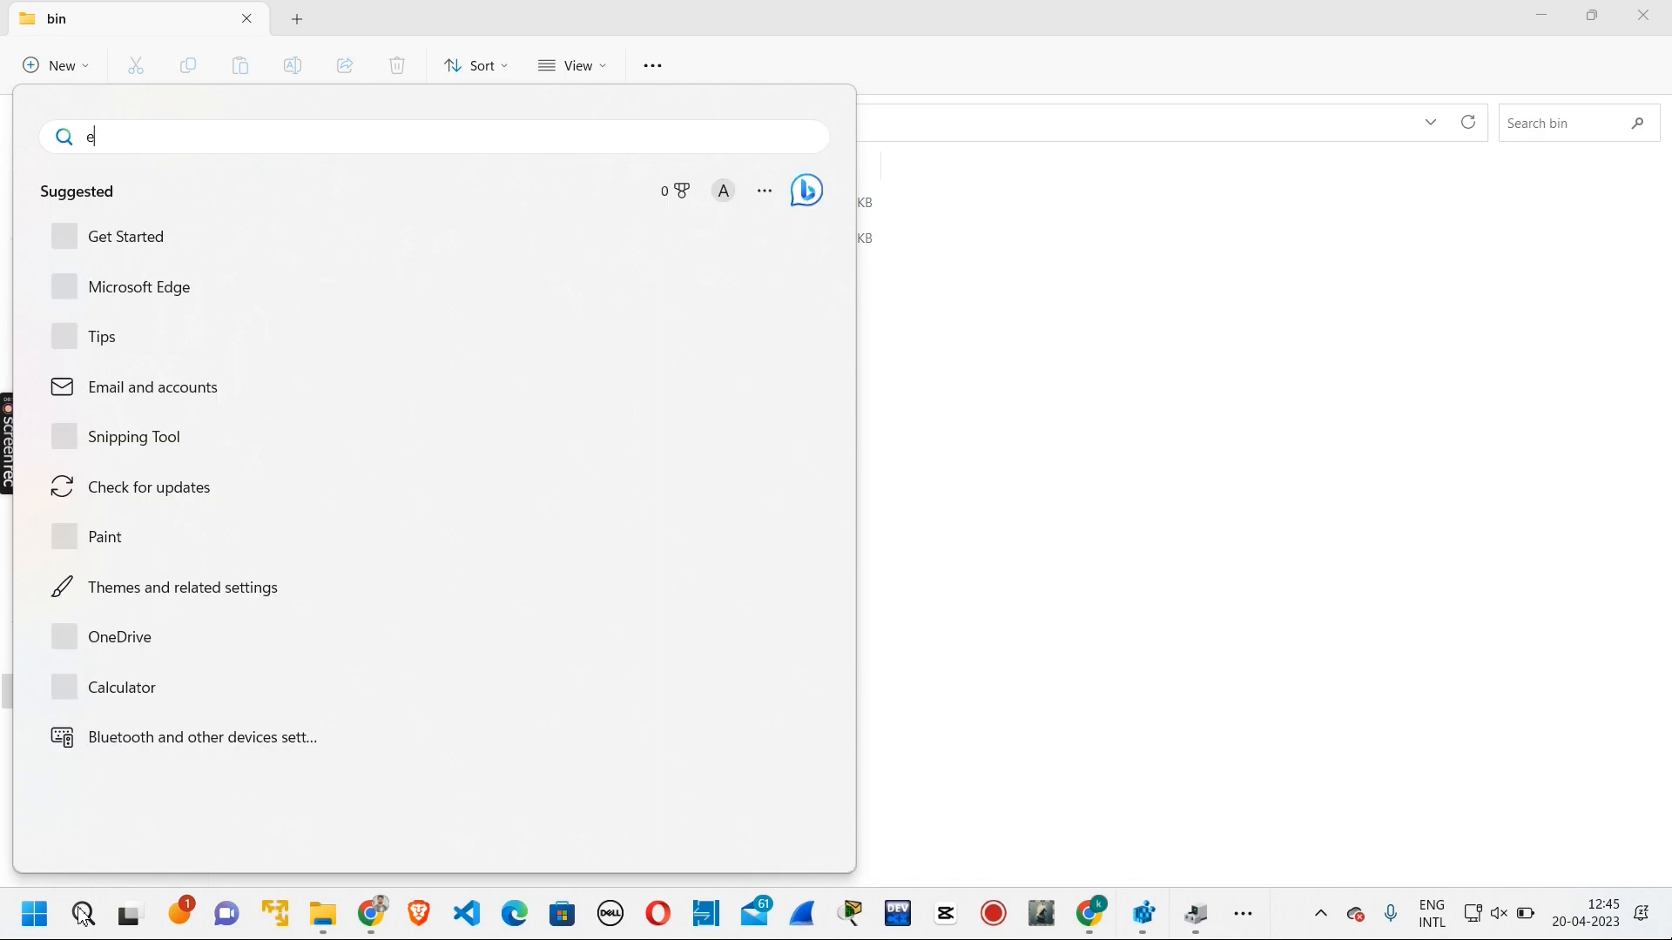
type("nv")
key("Return")
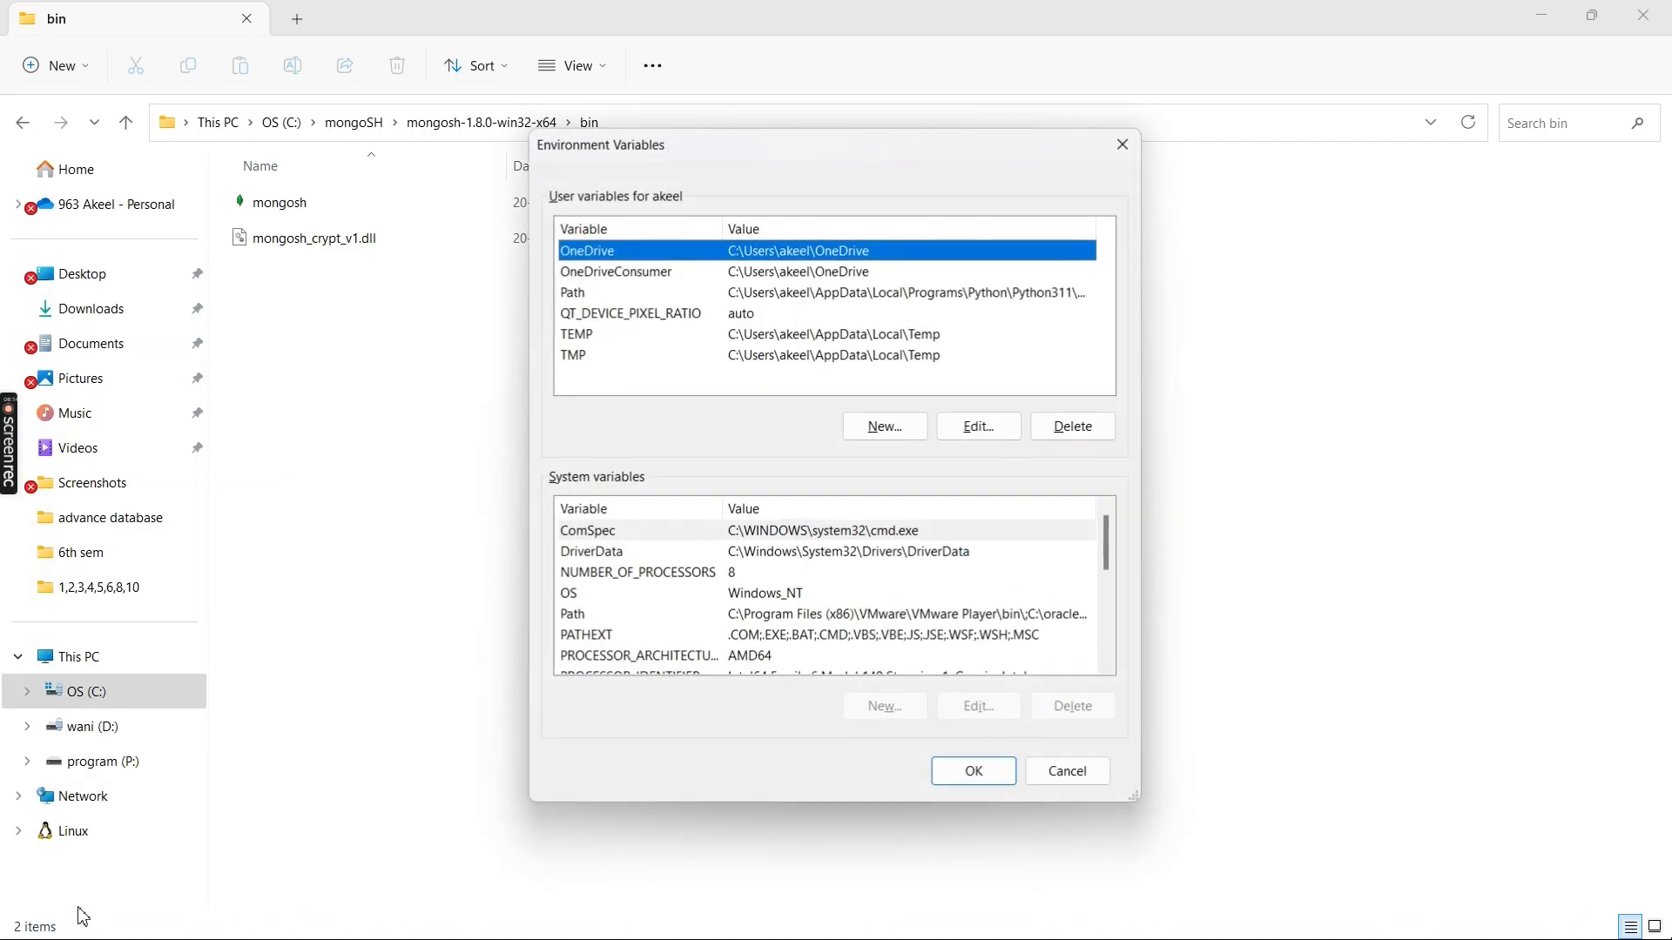
left_click(999, 434)
key("Escape")
key("Escape")
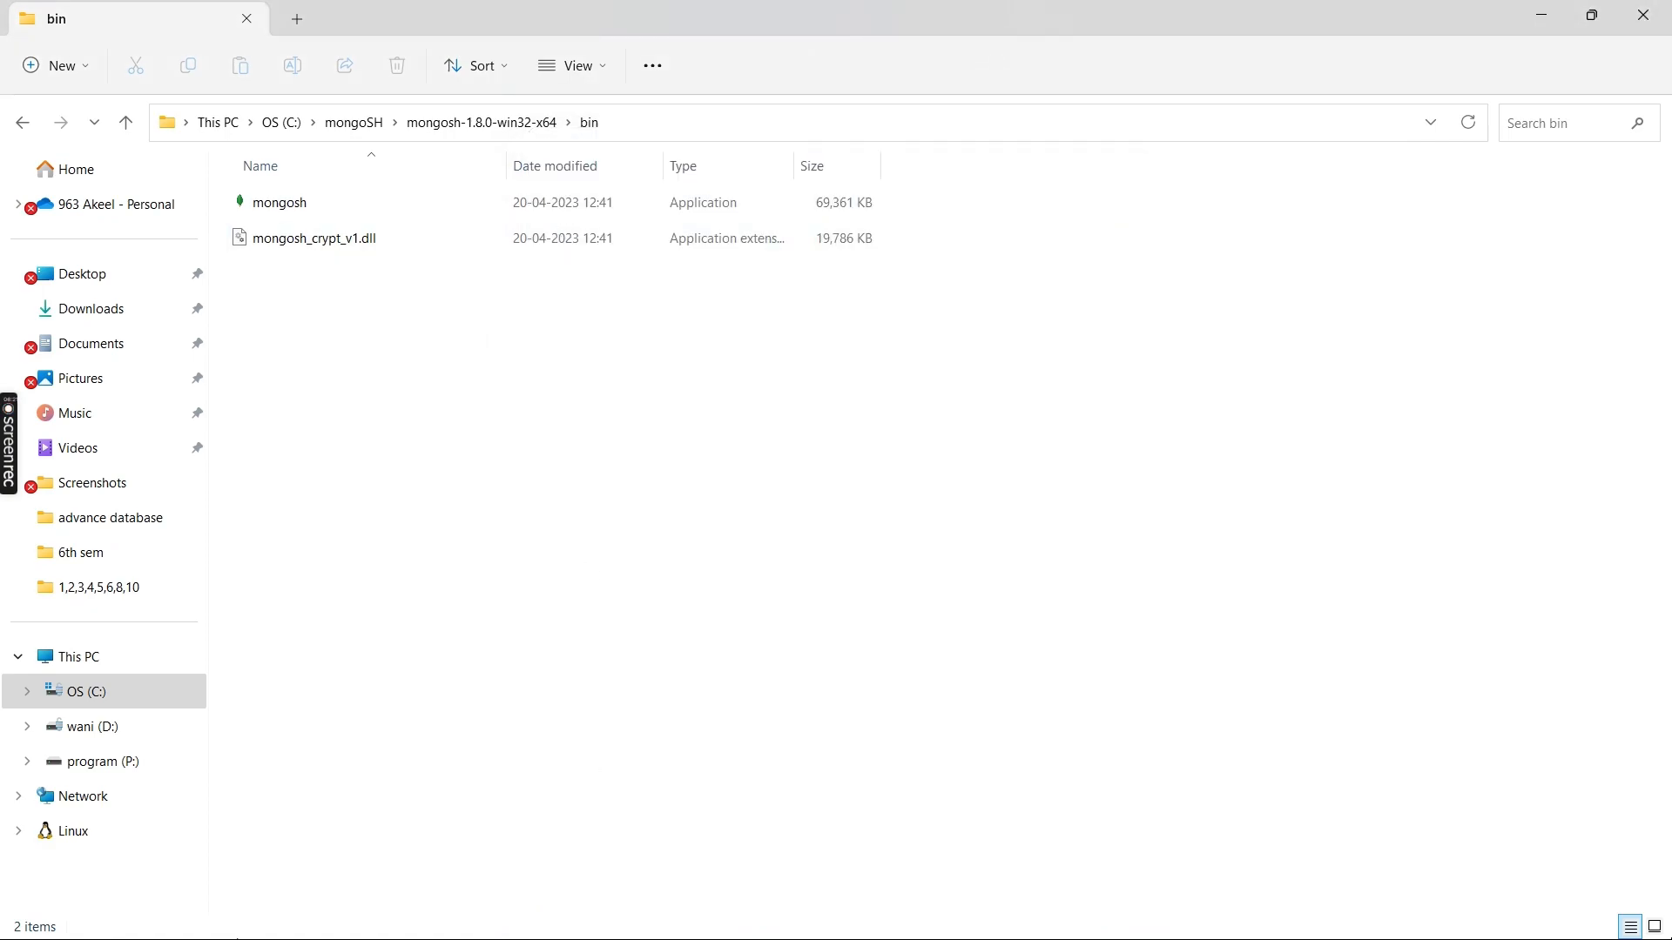
left_click(1541, 13)
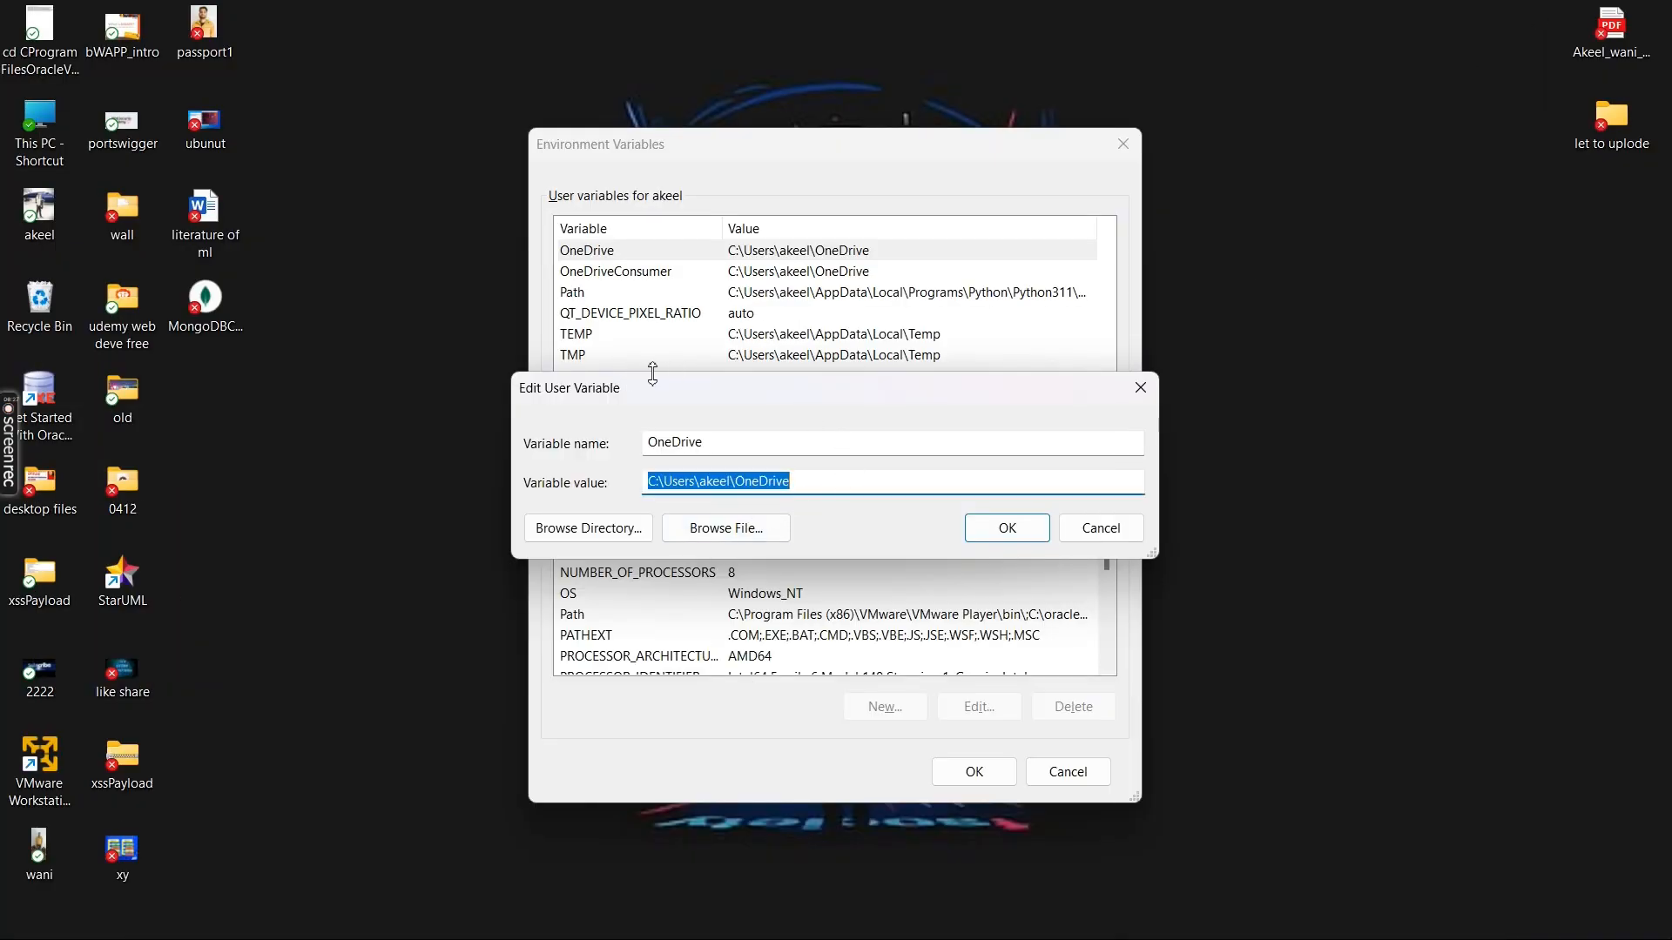
left_click_drag(769, 396, 1191, 330)
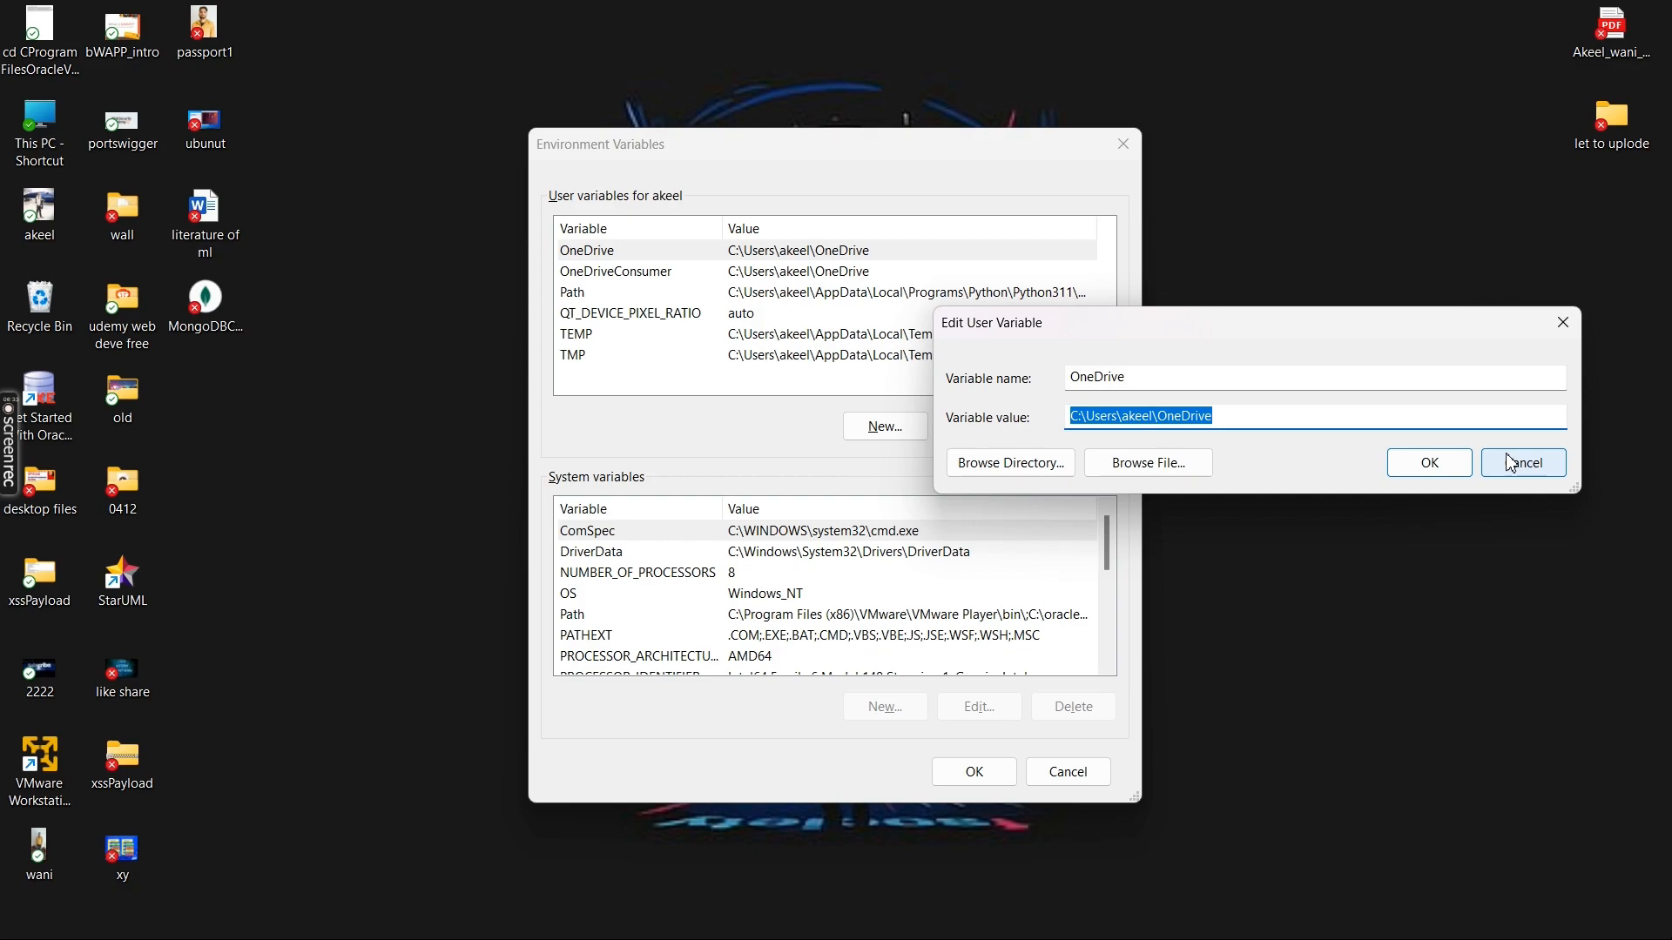
left_click(1430, 462)
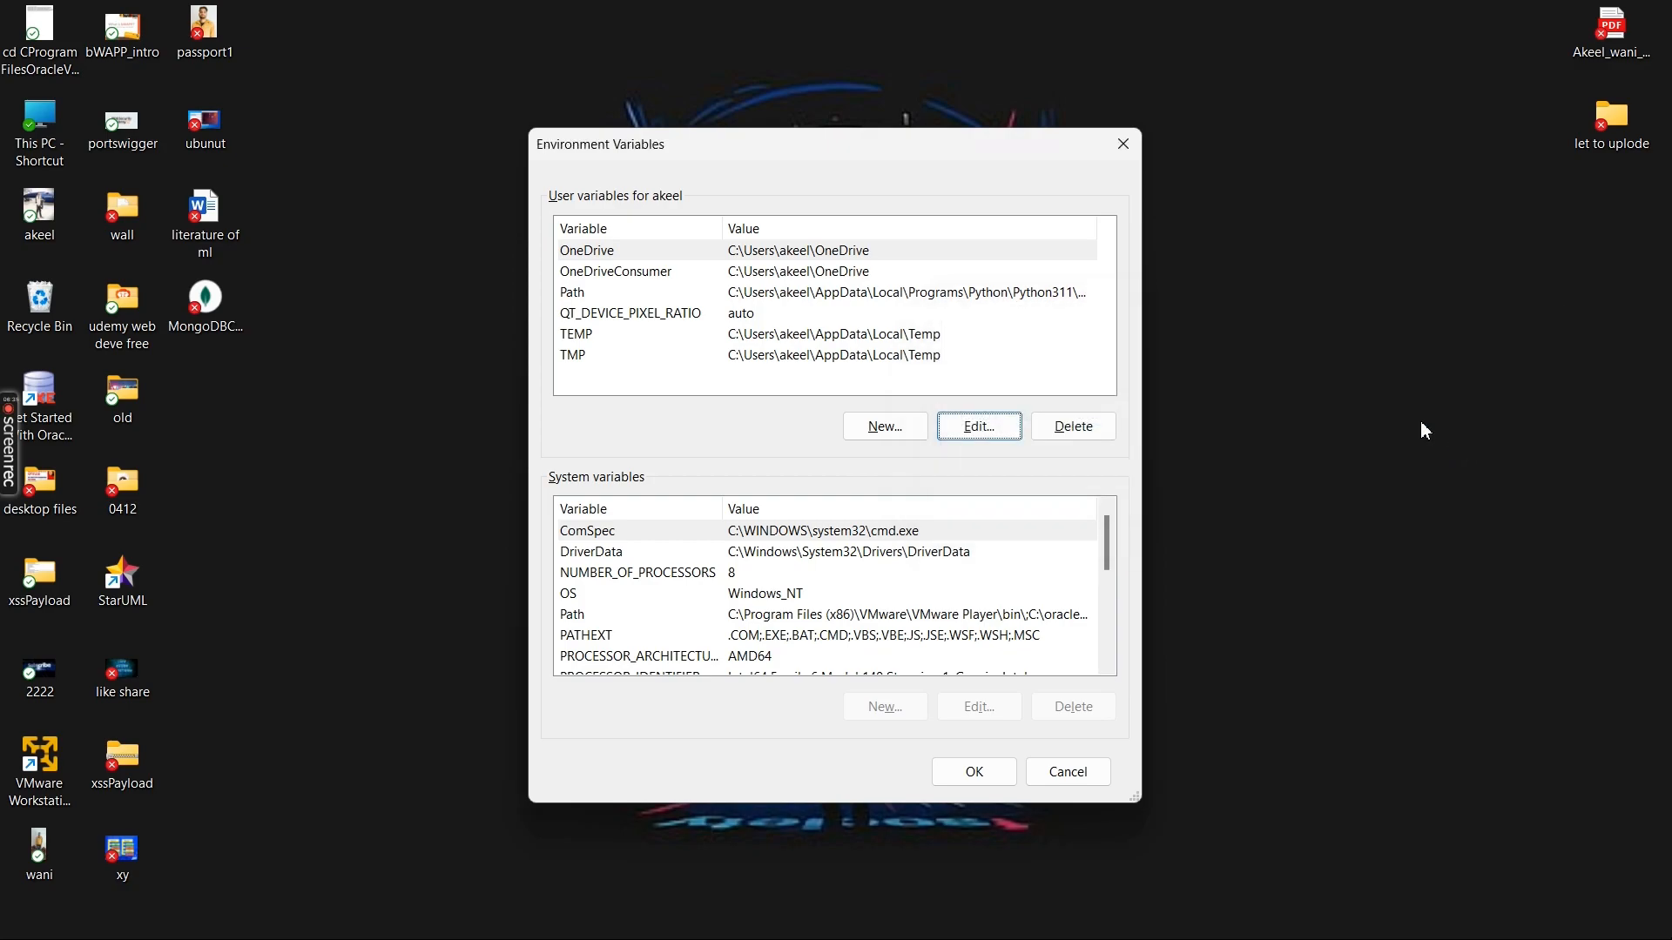
Add C:\mongoSH\mongosh-1.8.0-win32-x64\bin to the Path user variable and confirm both open Environment Variables dialogs.
left_click(613, 298)
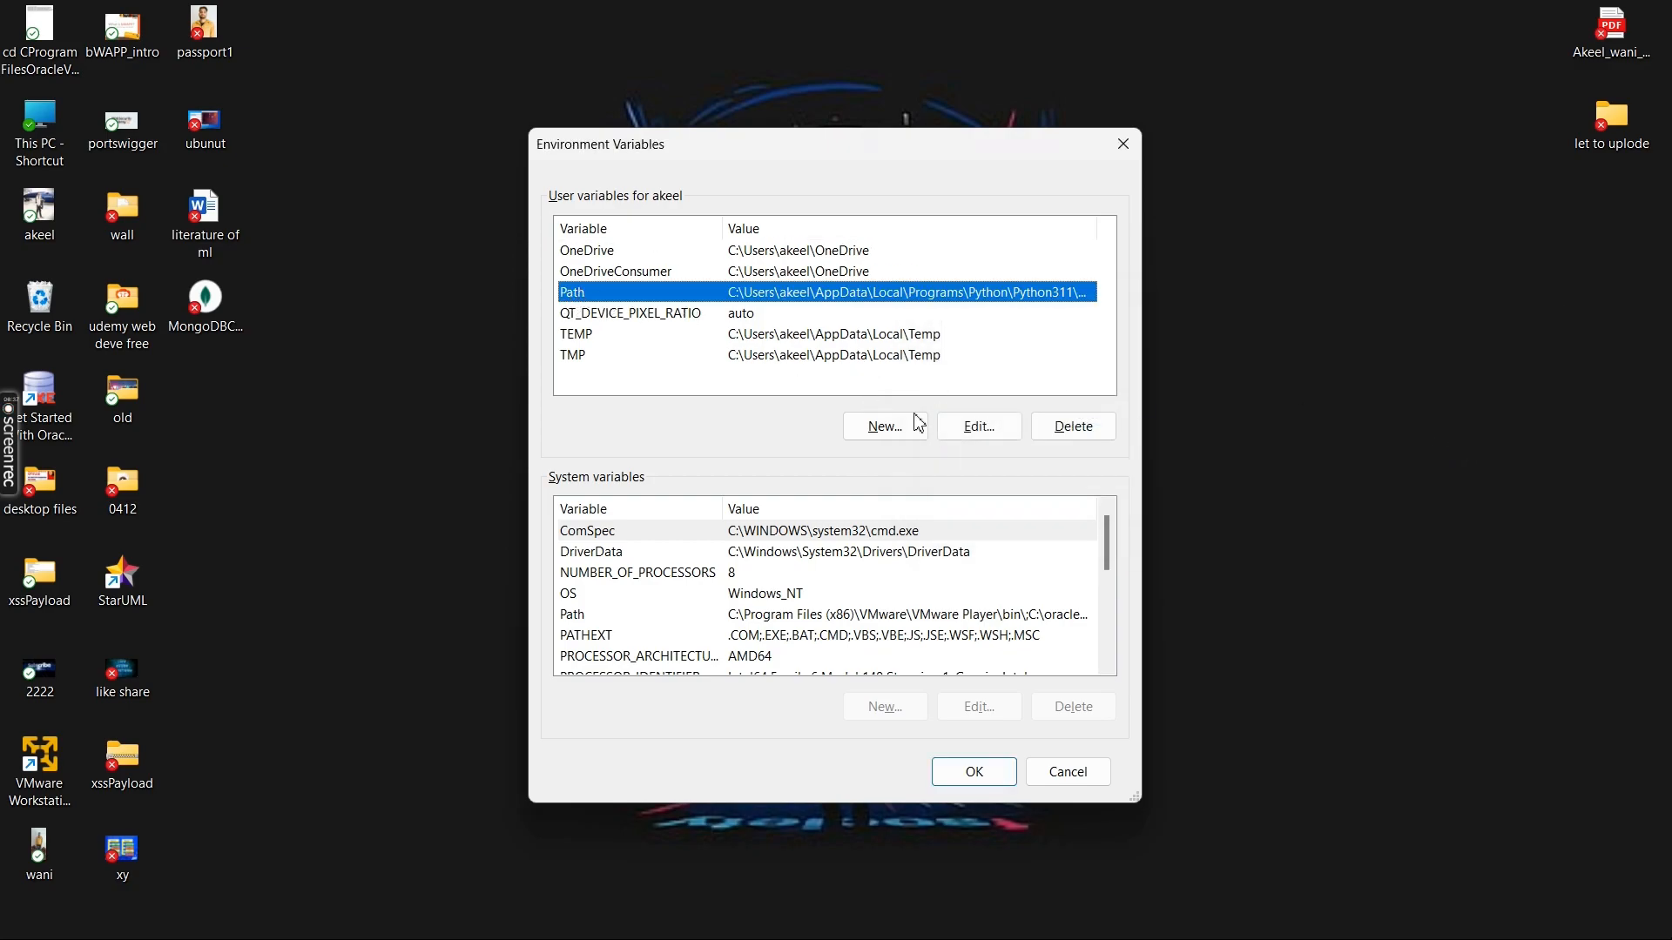
left_click(978, 430)
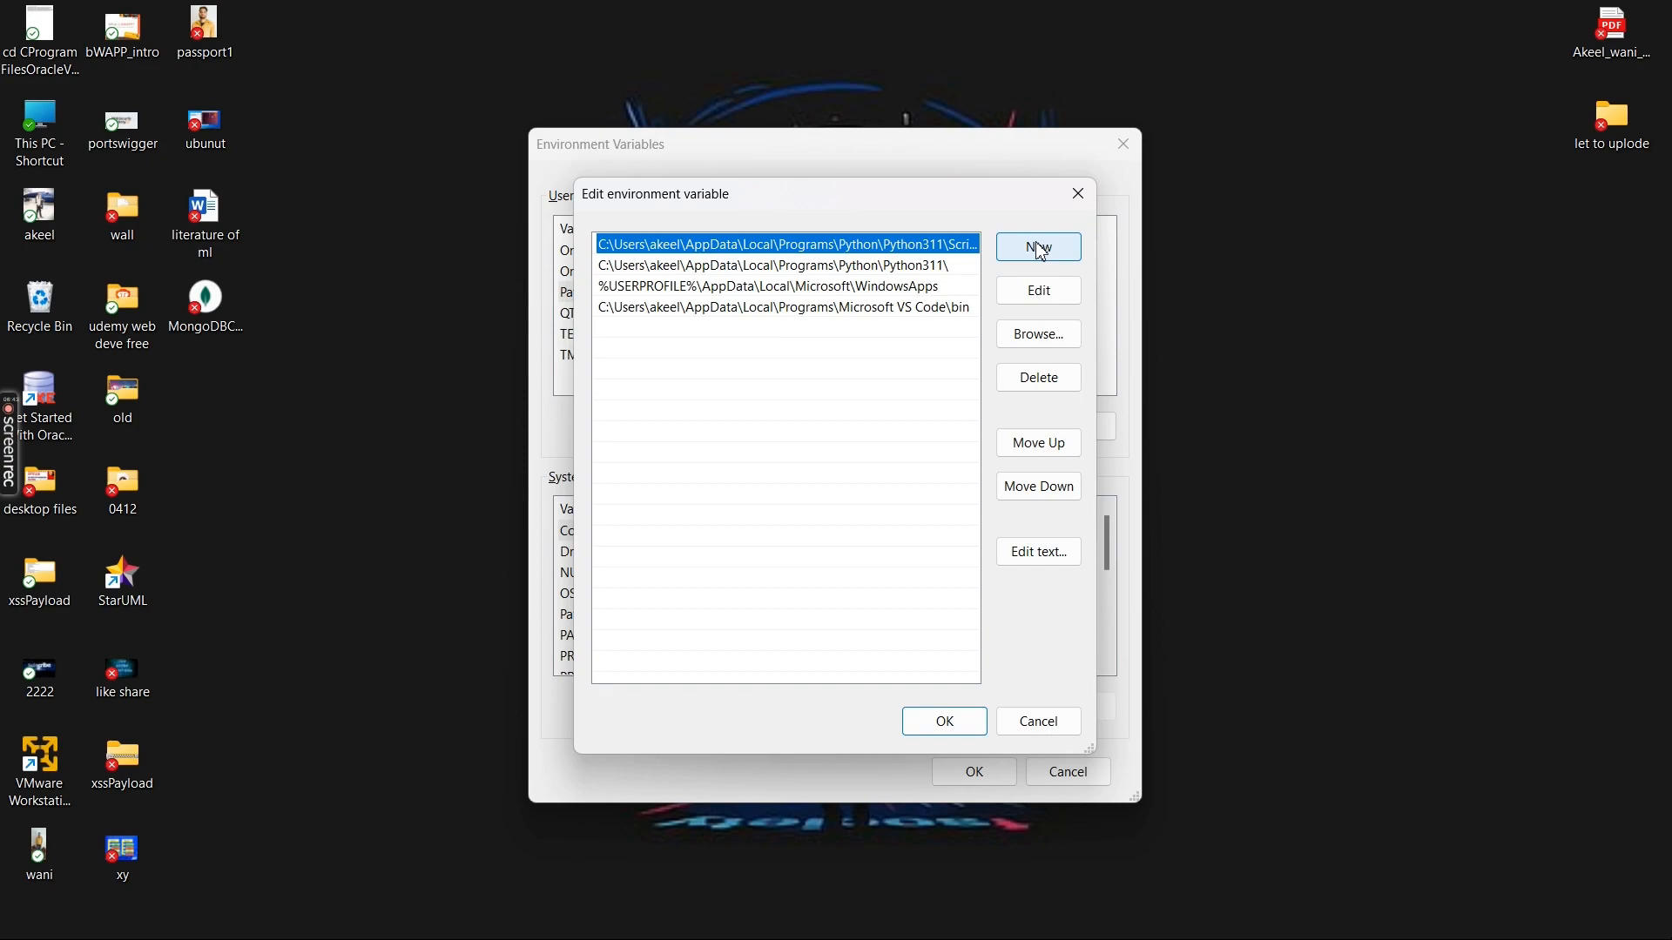
left_click(1040, 248)
key("ctrl+v")
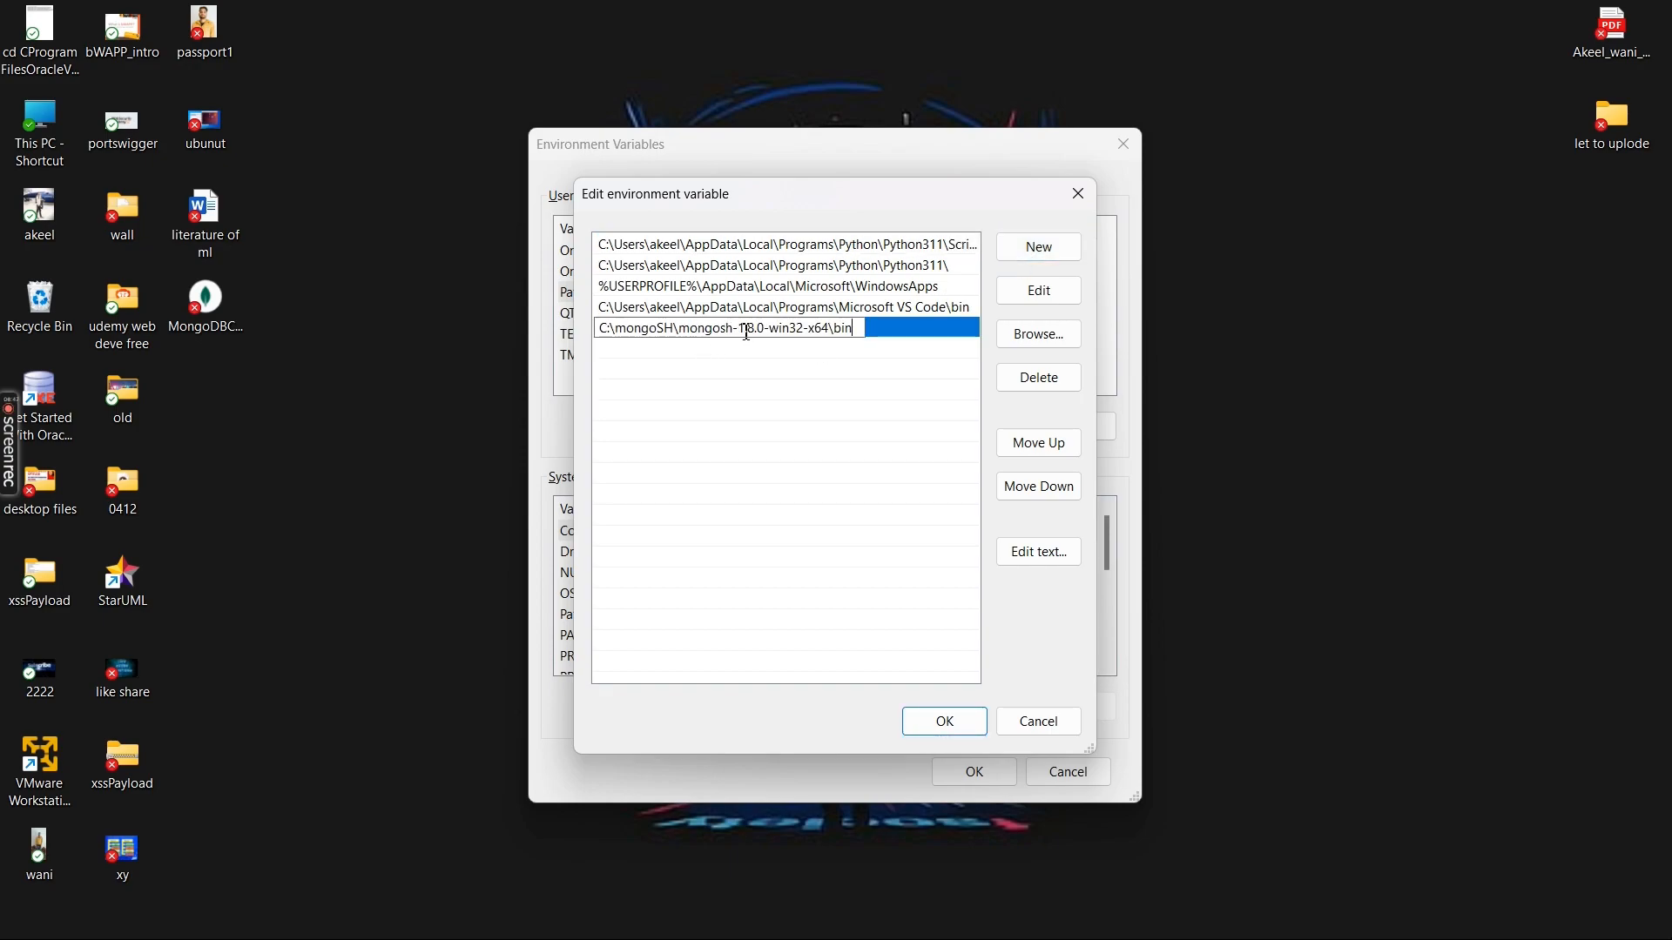
left_click(954, 721)
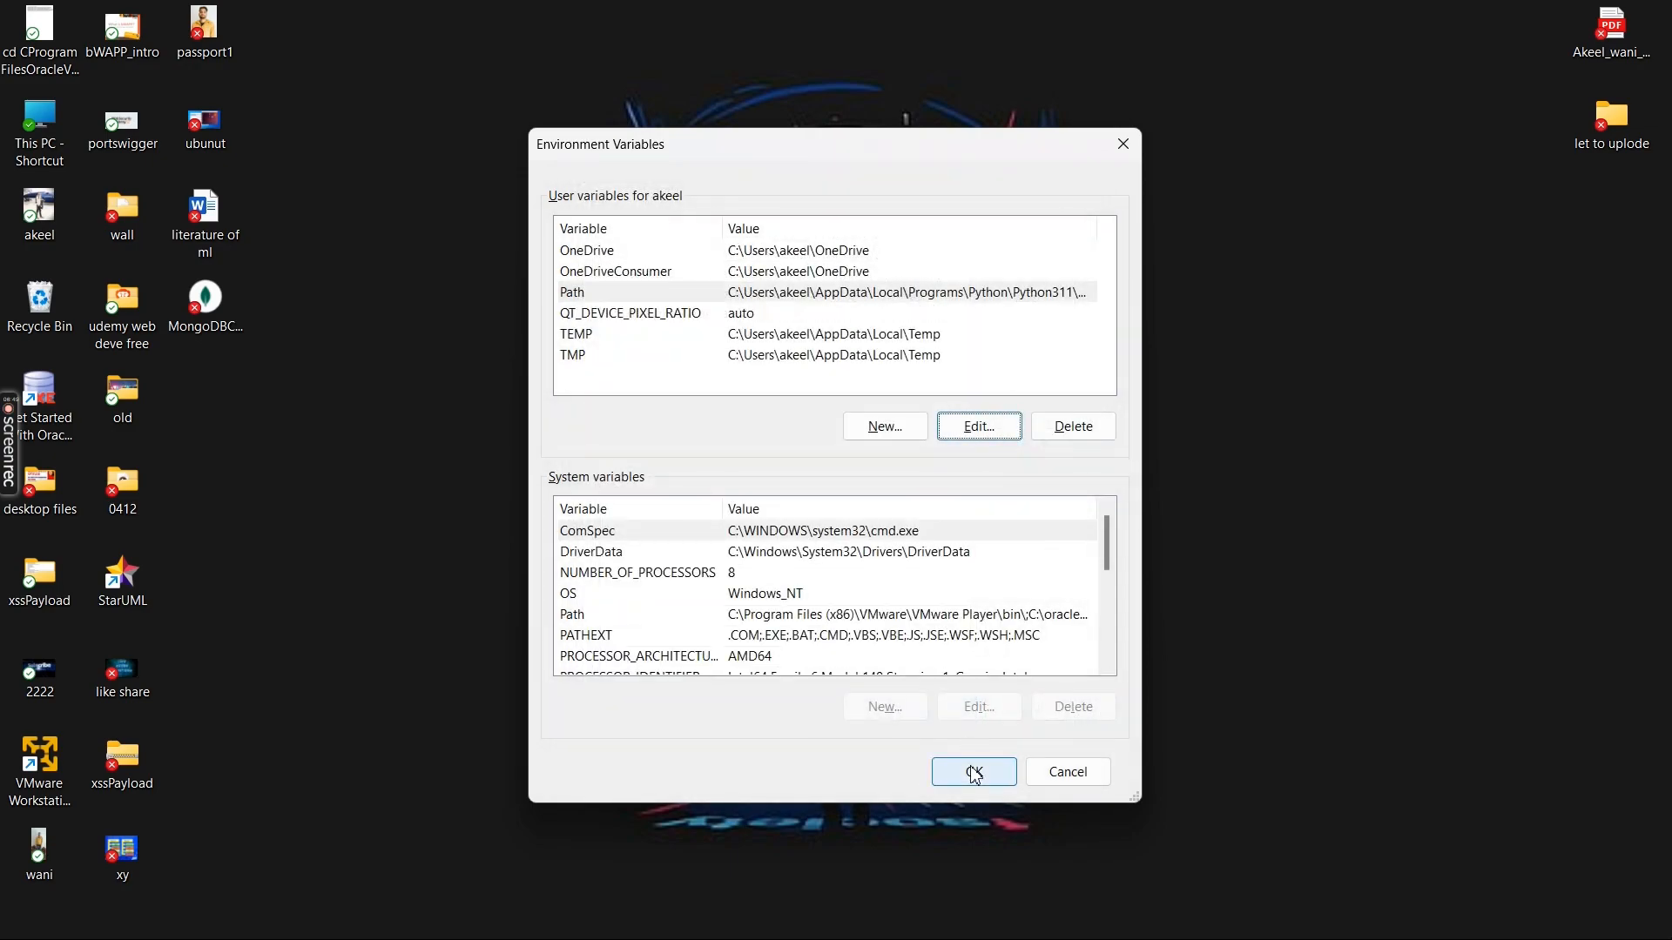
left_click(975, 776)
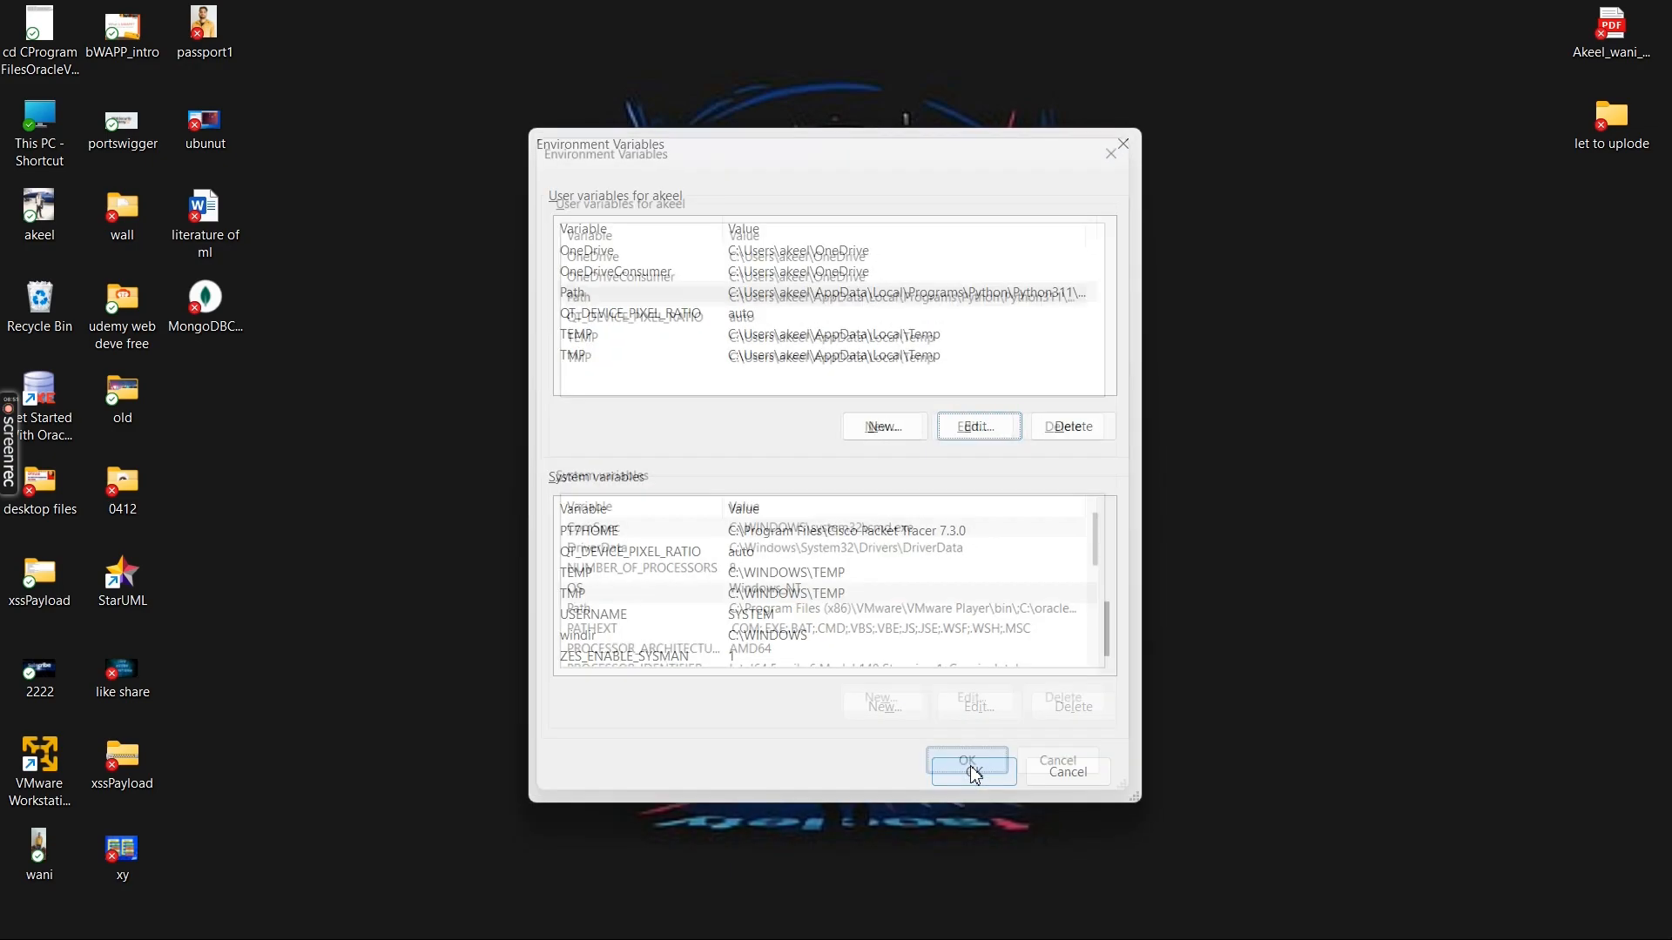
left_click(975, 772)
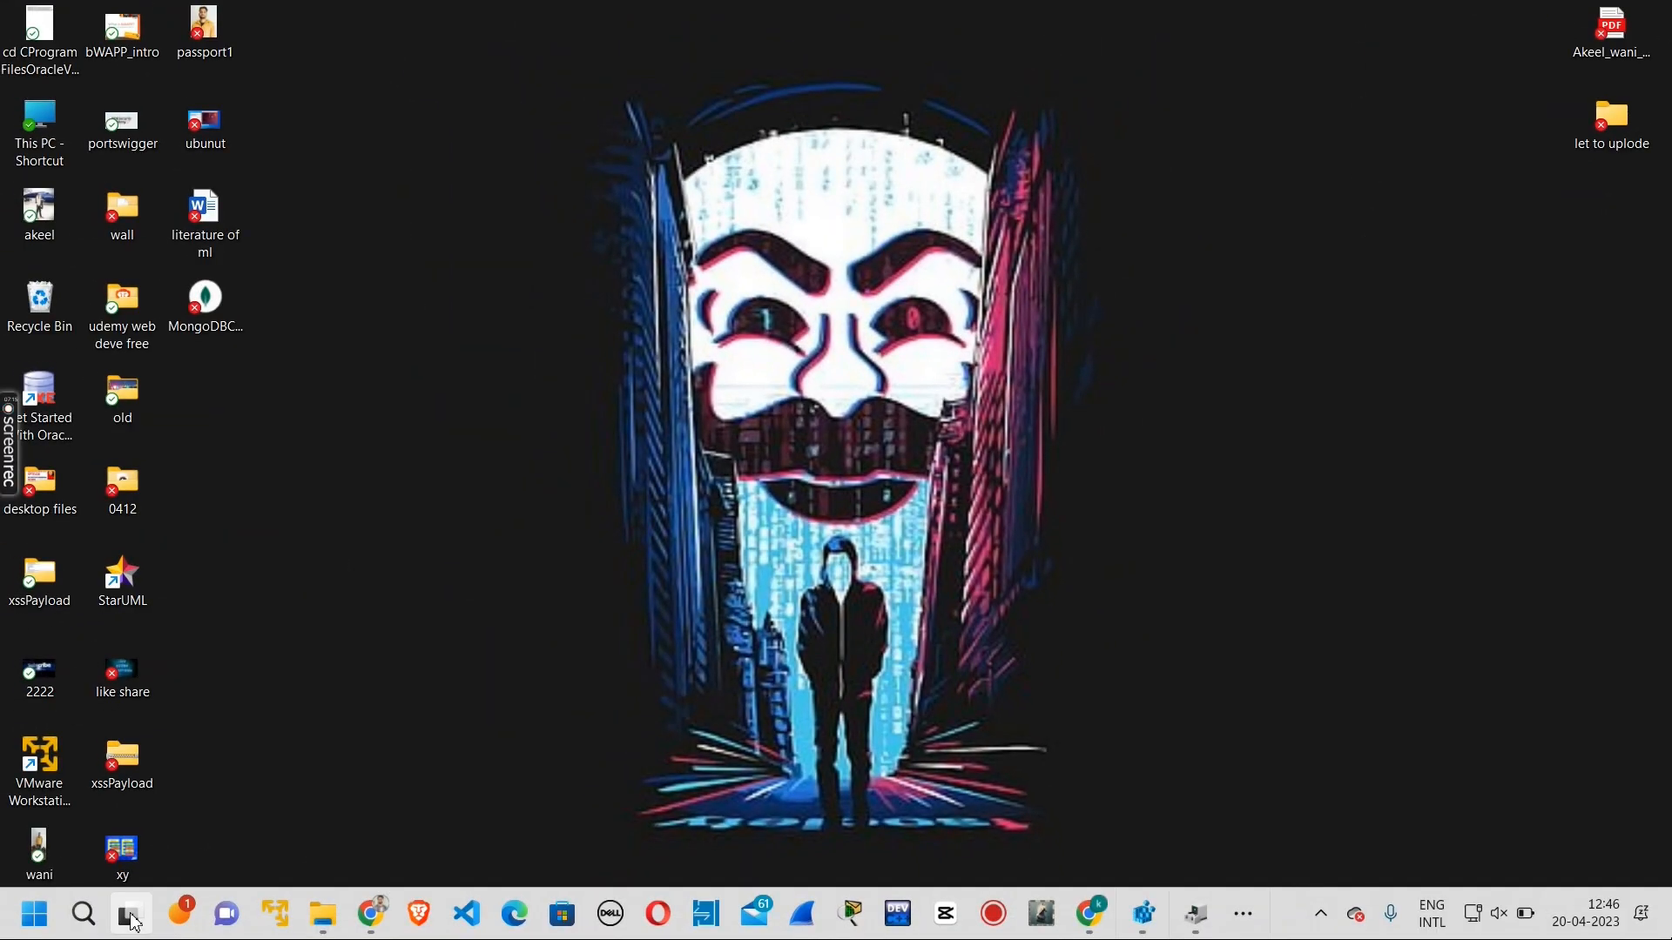
Open a Command Prompt and check the installed MongoDB server version with mongod --version.
left_click(84, 915)
type("cmd")
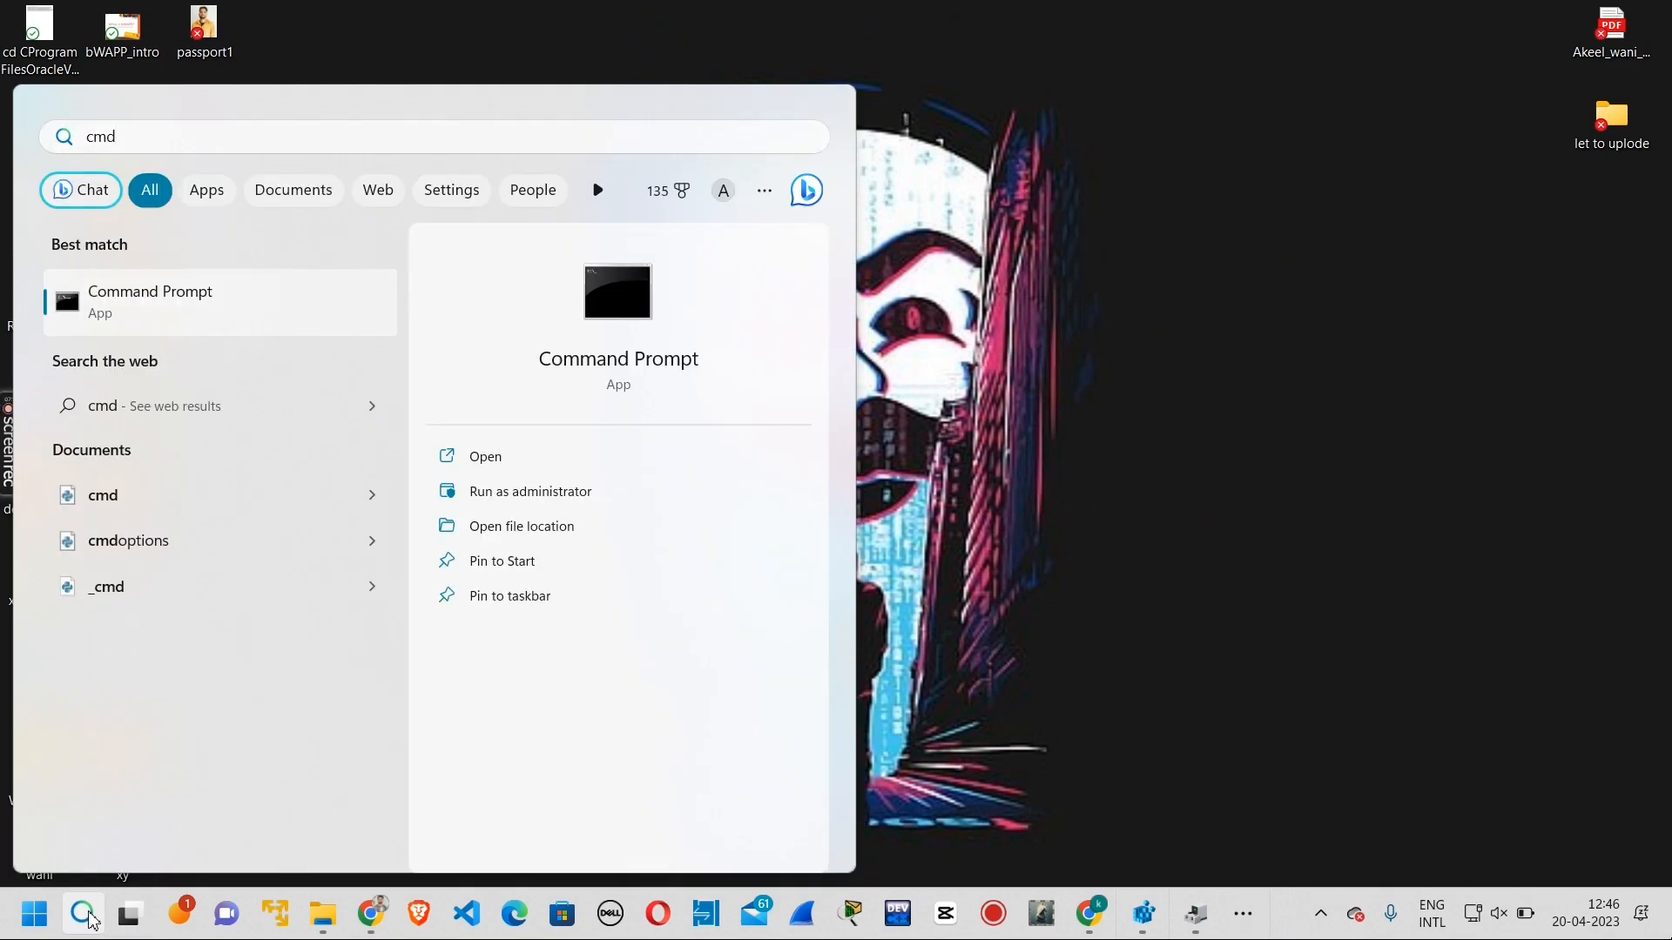
key("Return")
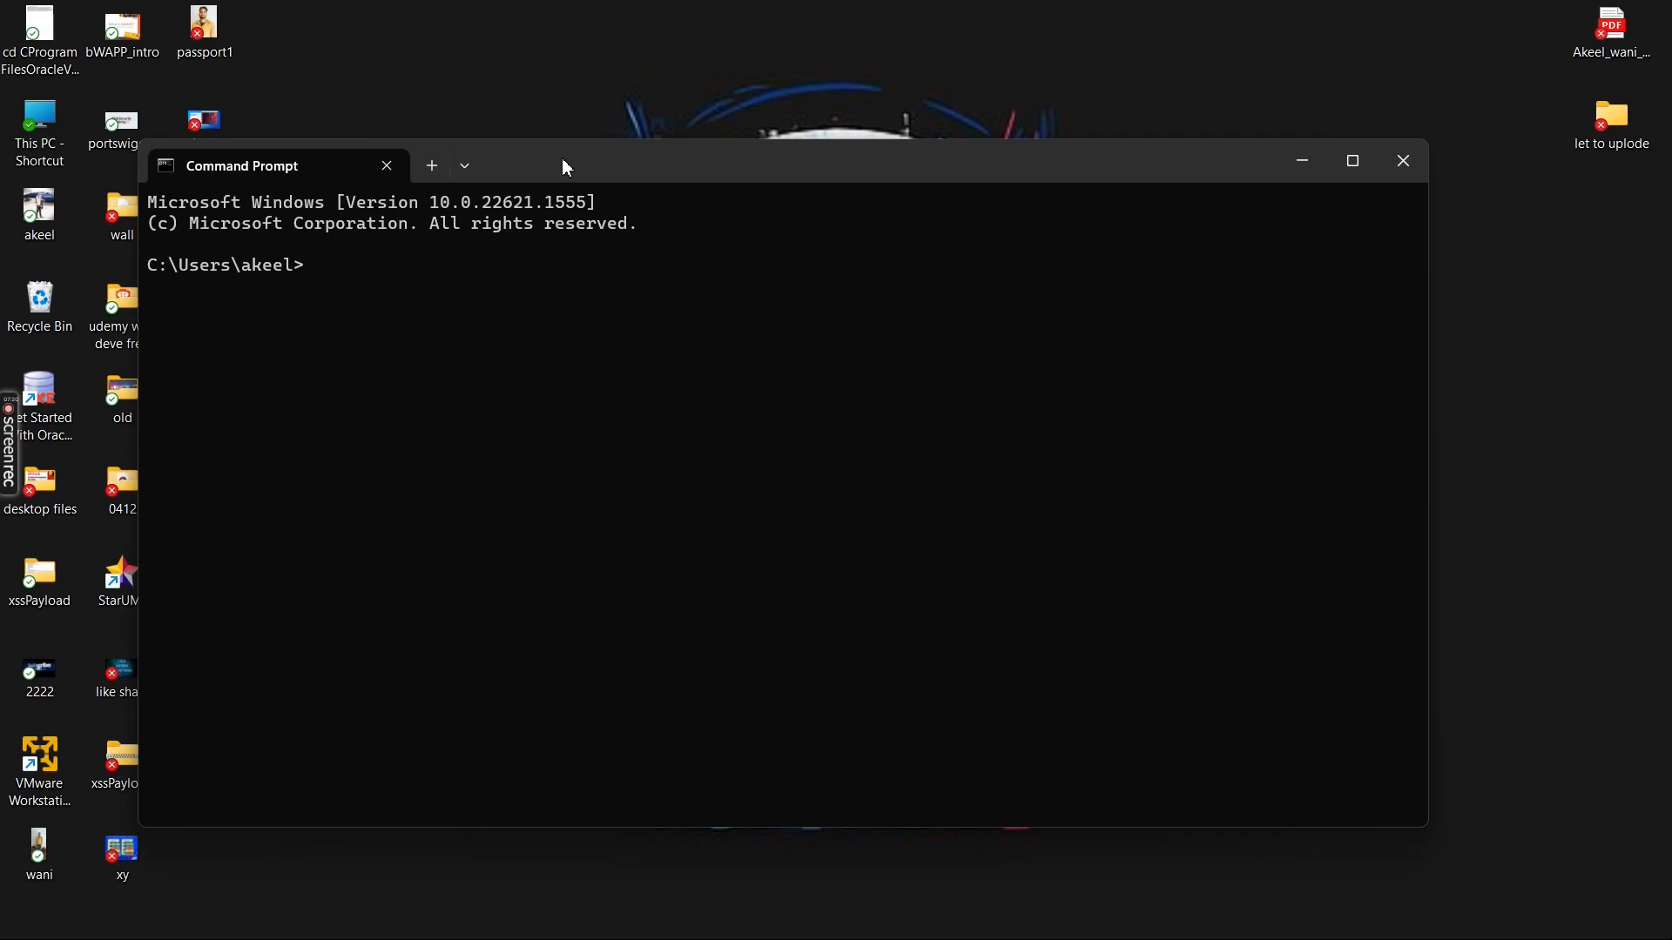
left_click_drag(566, 165, 542, 98)
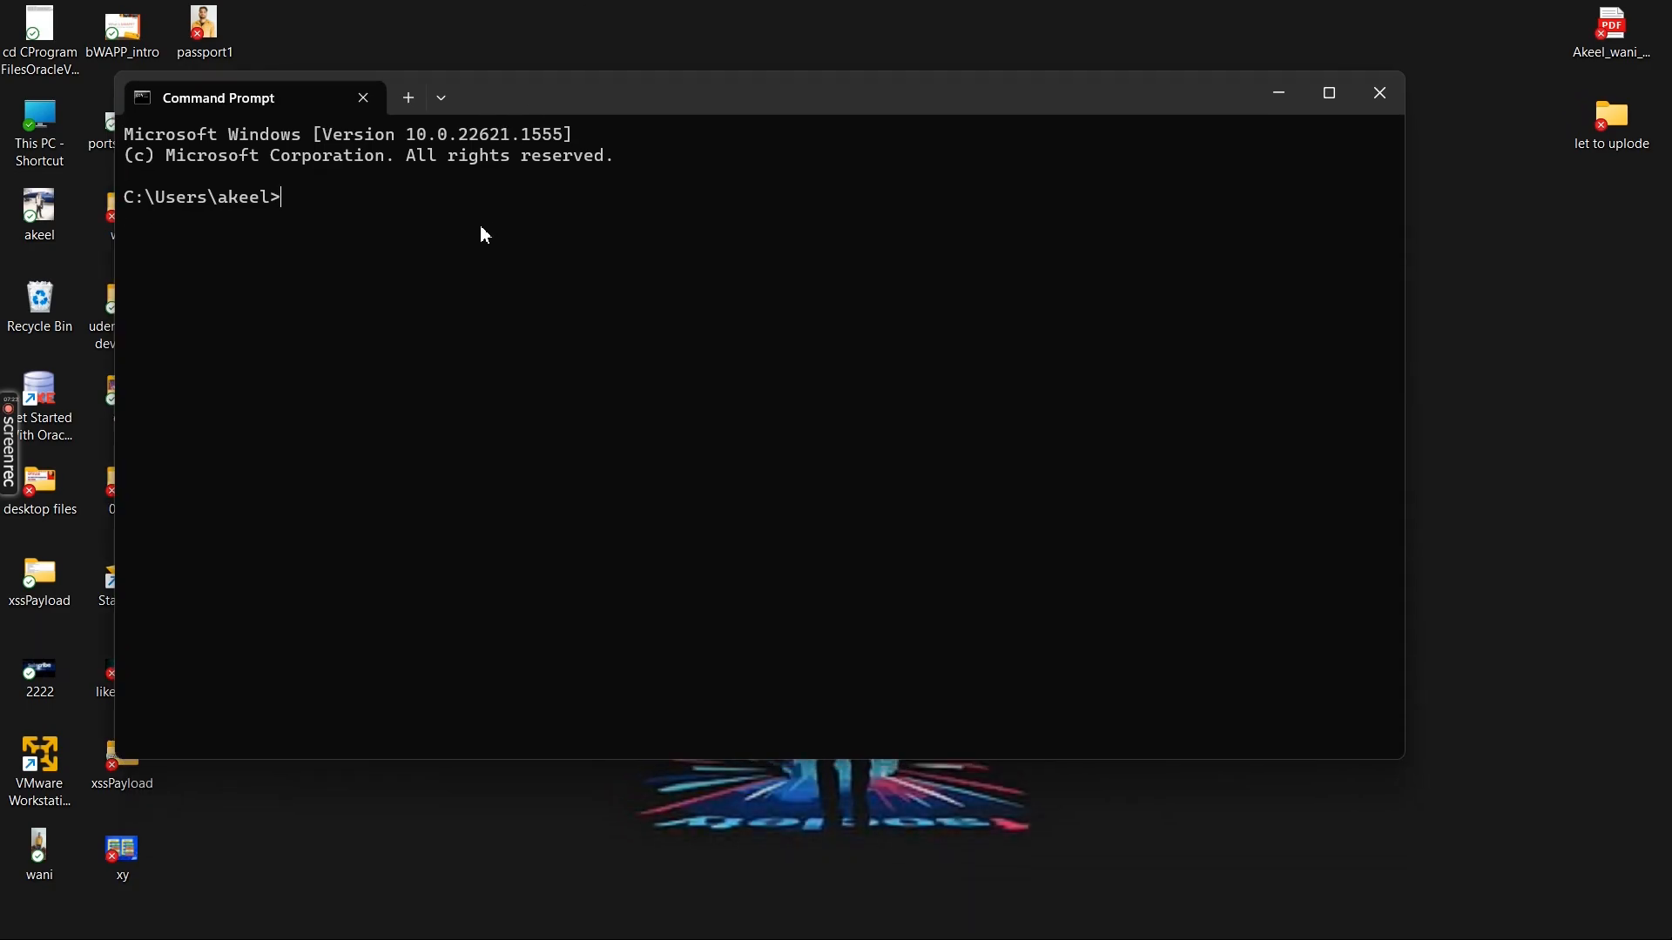
type("mongod --version")
key("Return")
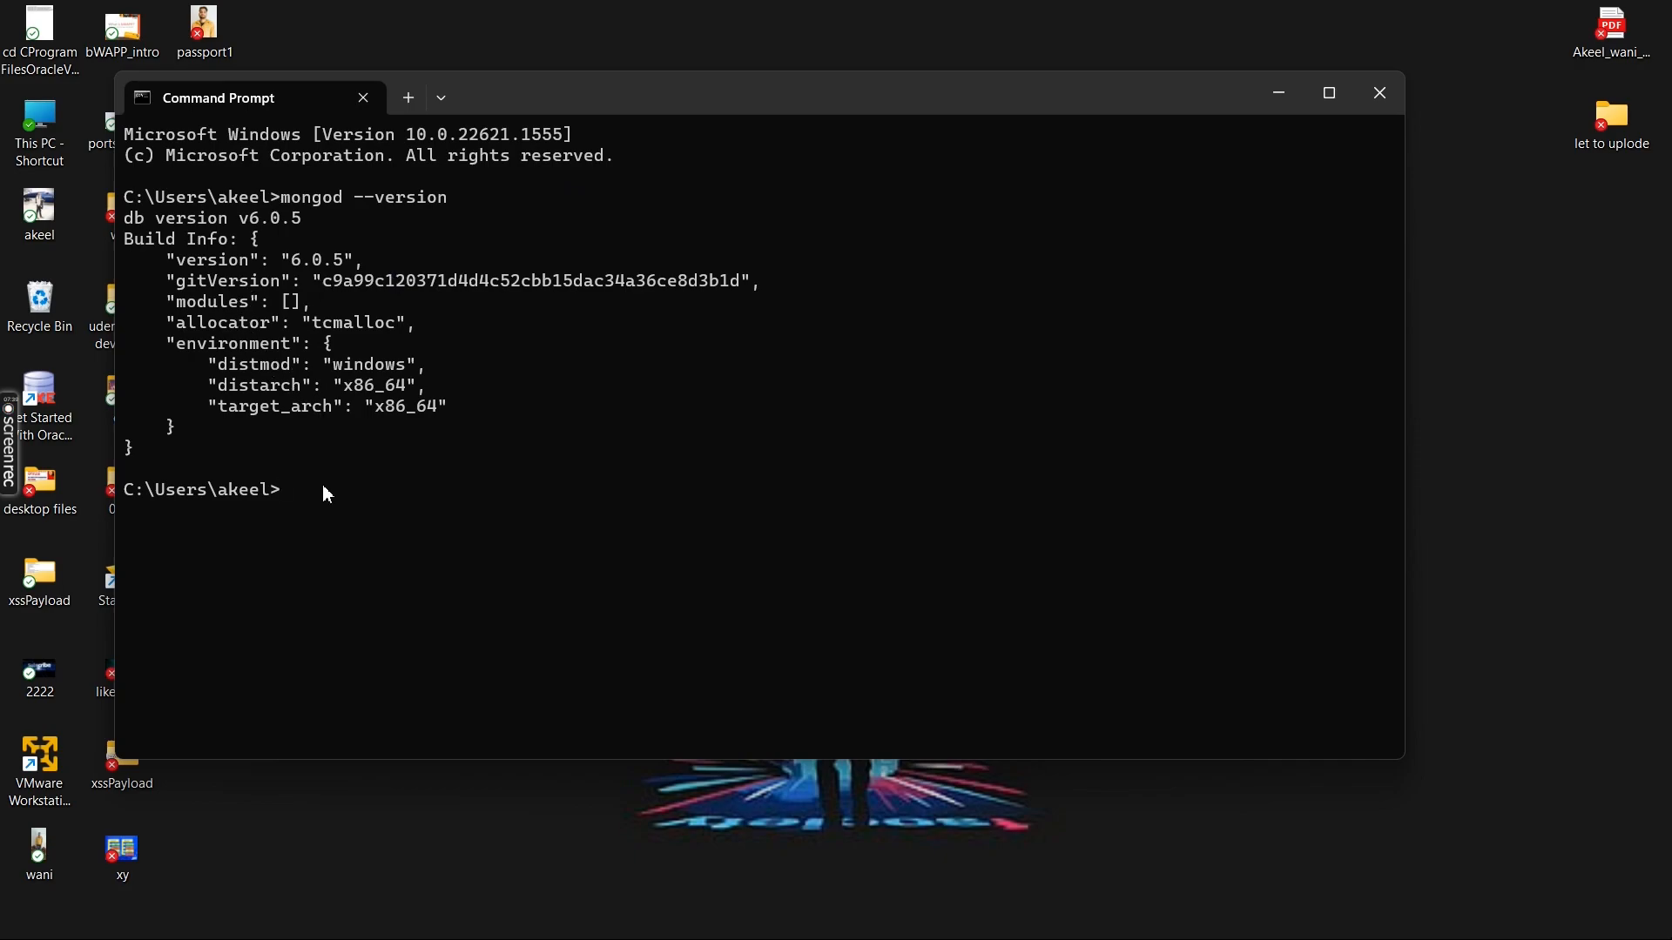
Try to start the MongoDB server with mongod and read through its log output for the data directory entry.
type("mongod")
key("Return")
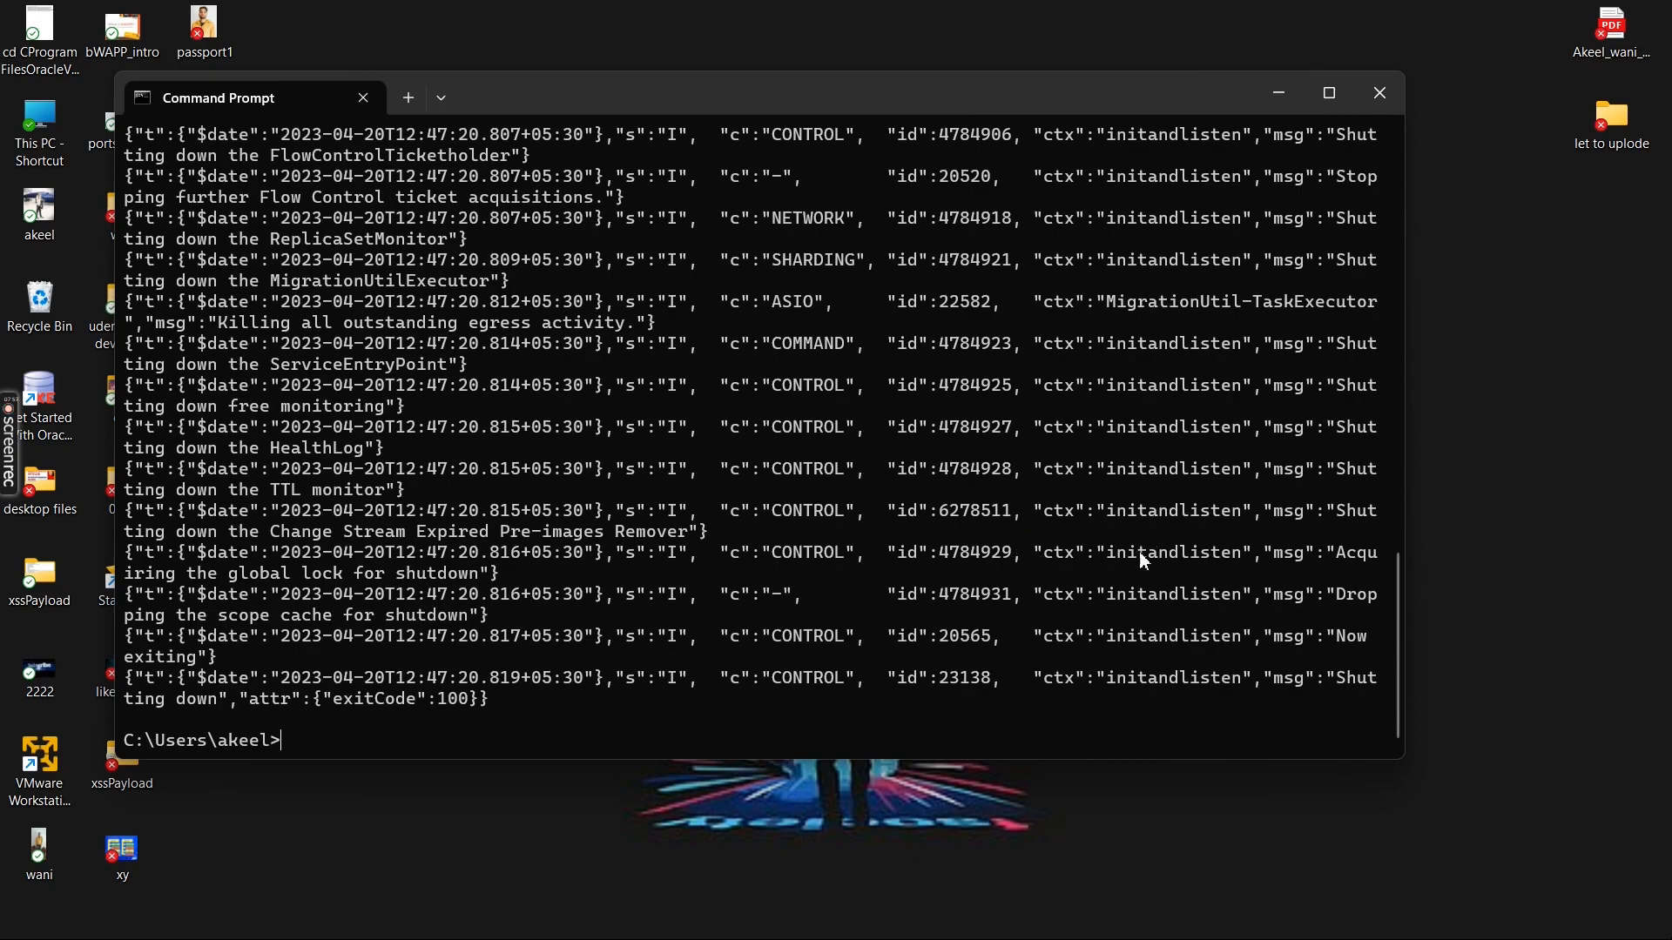
scroll(718, 452, "up", 10)
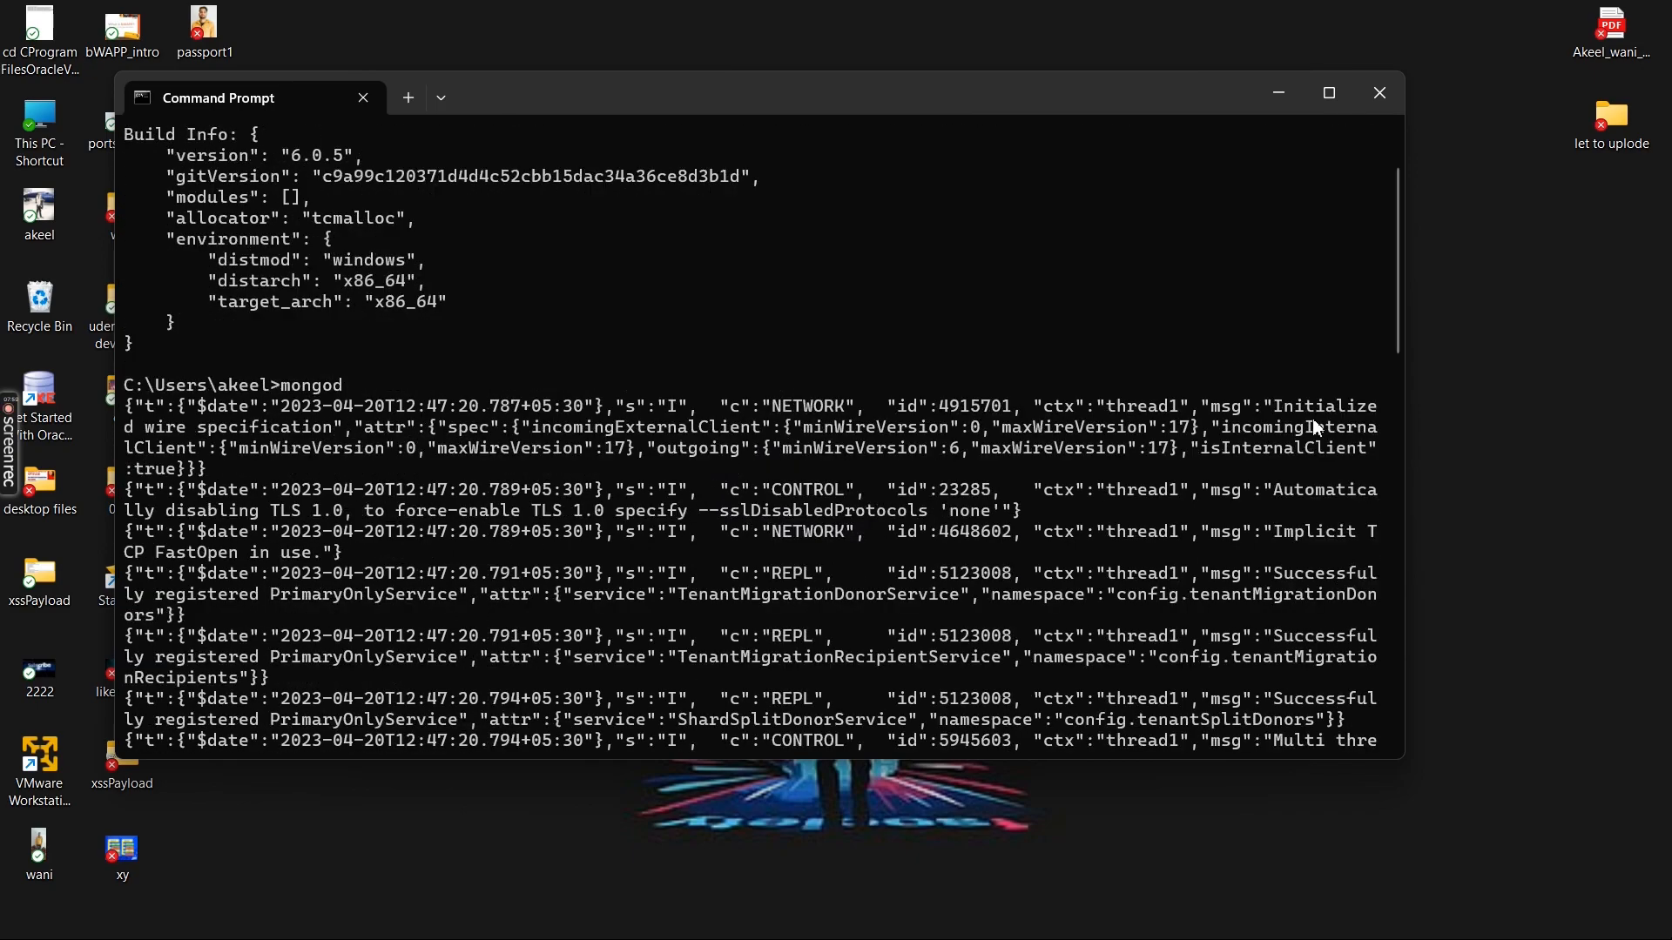
left_click_drag(1397, 345, 1389, 535)
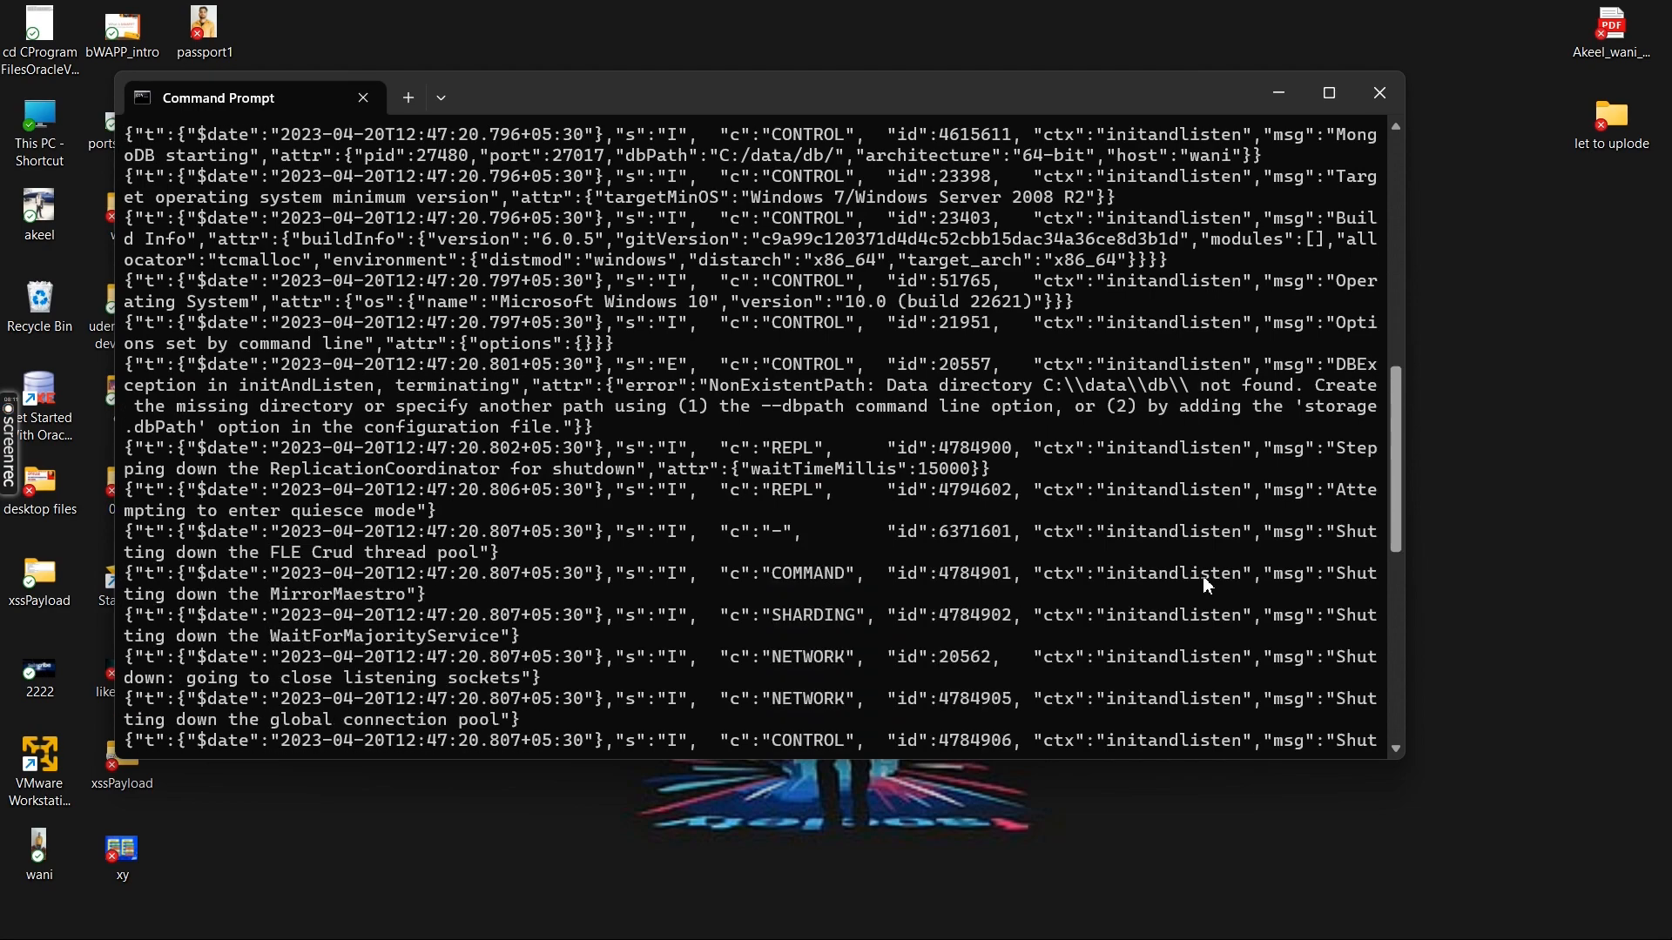
Create a new folder named data in the root of the C: drive.
double_click(37, 144)
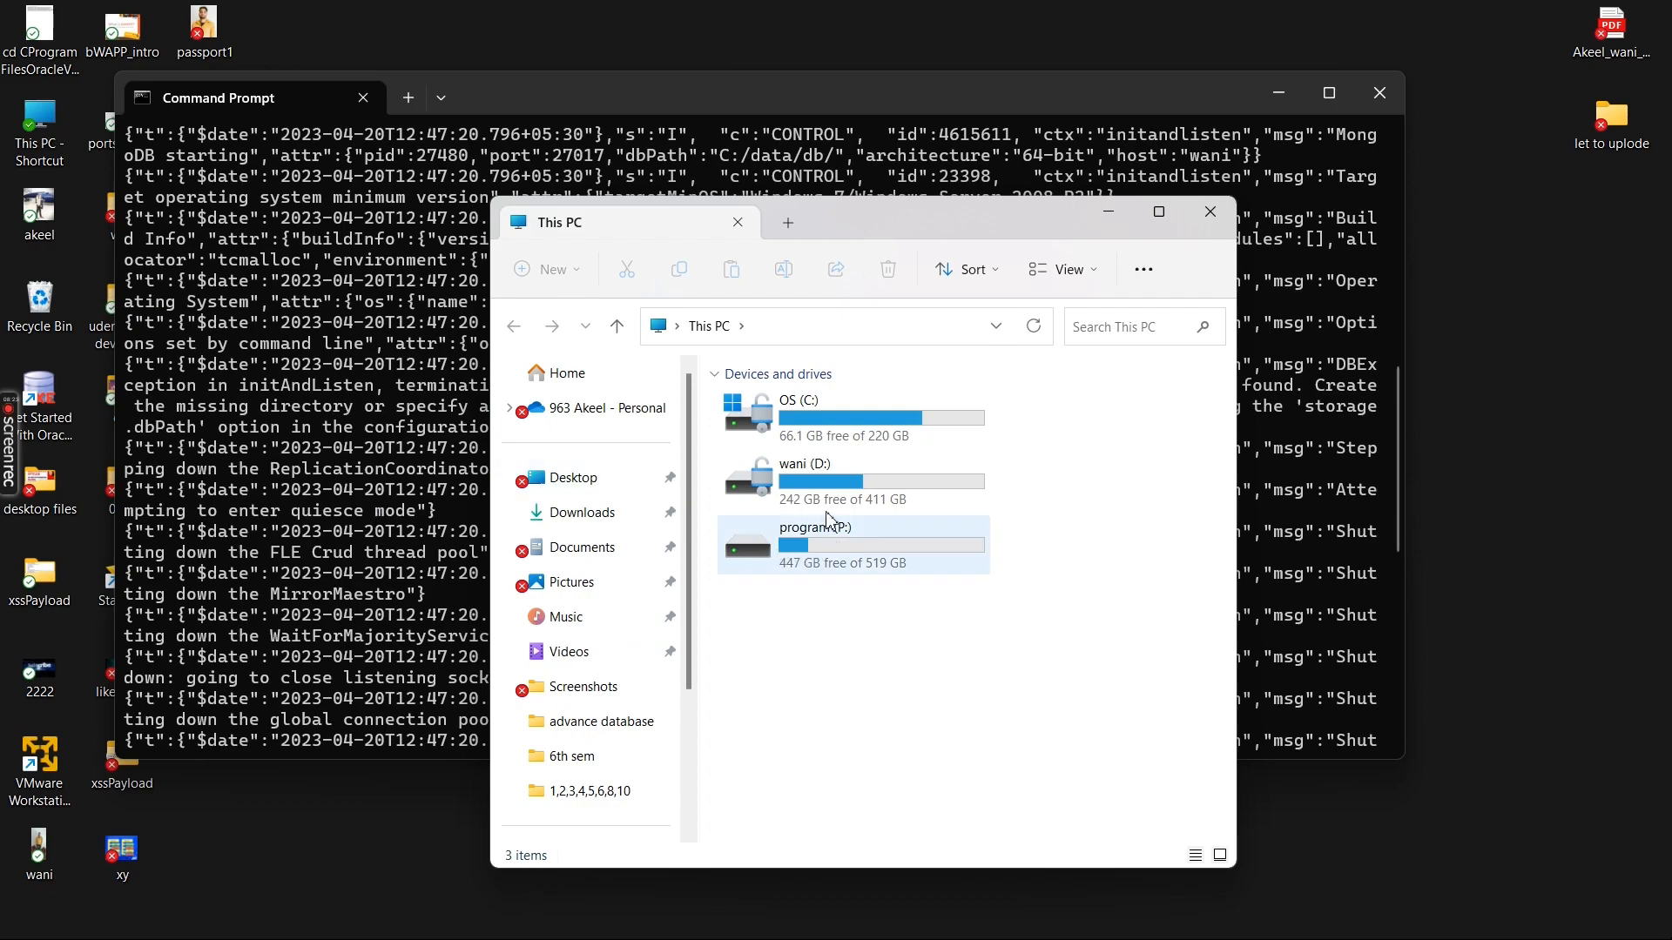
double_click(819, 404)
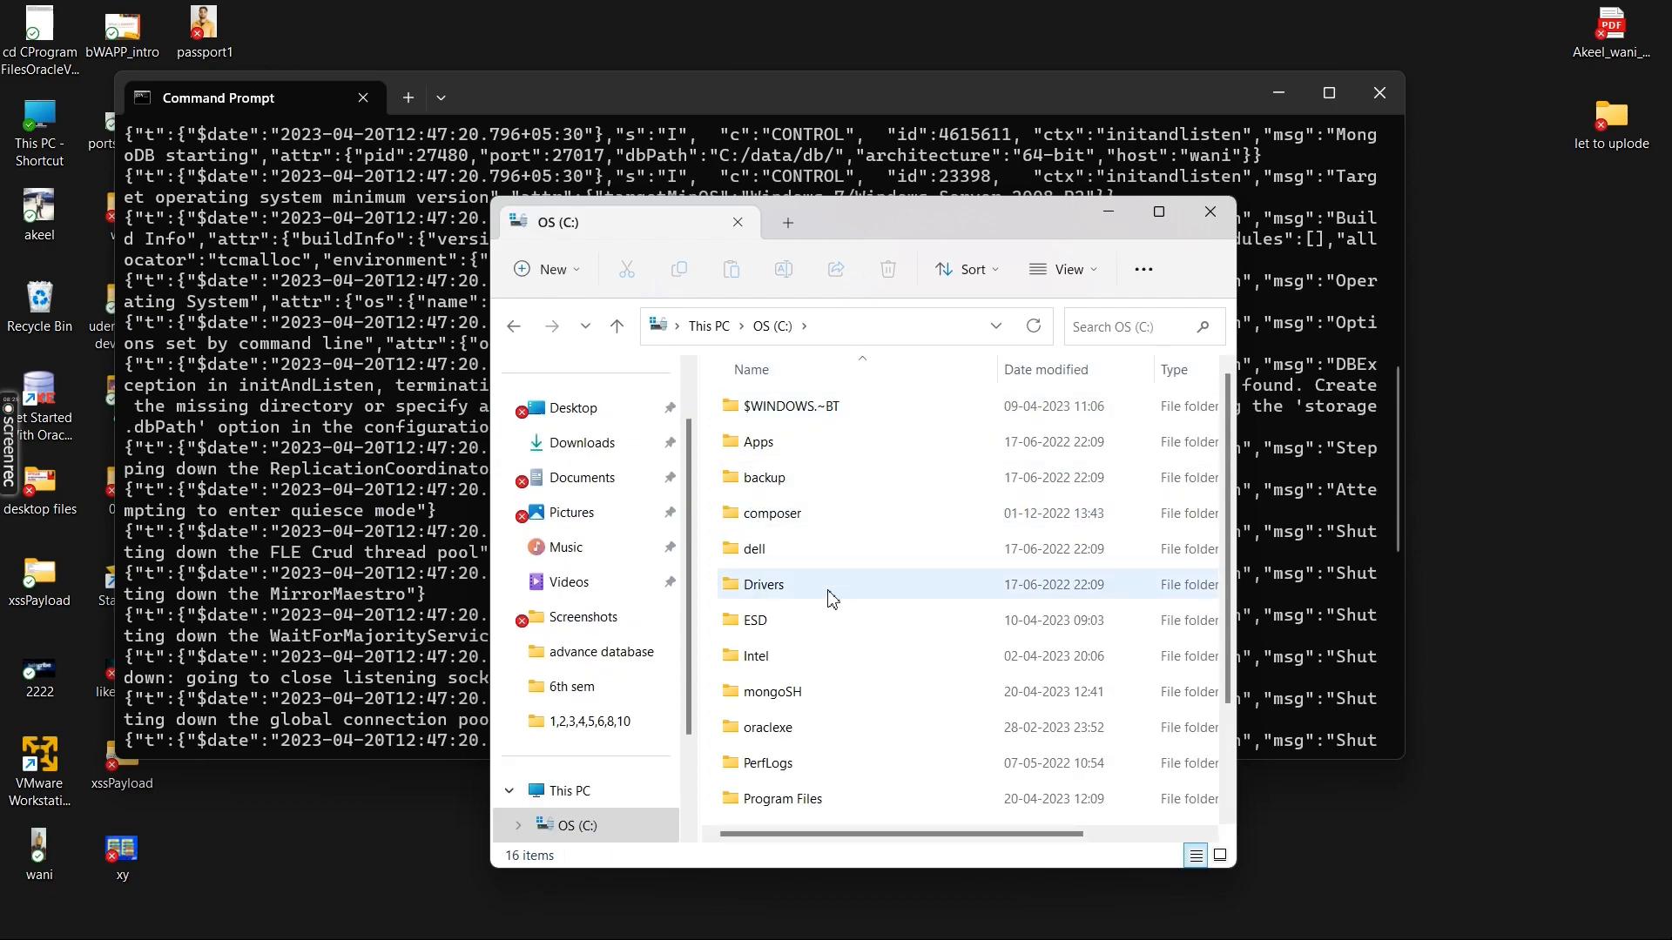
mouse_move(832, 598)
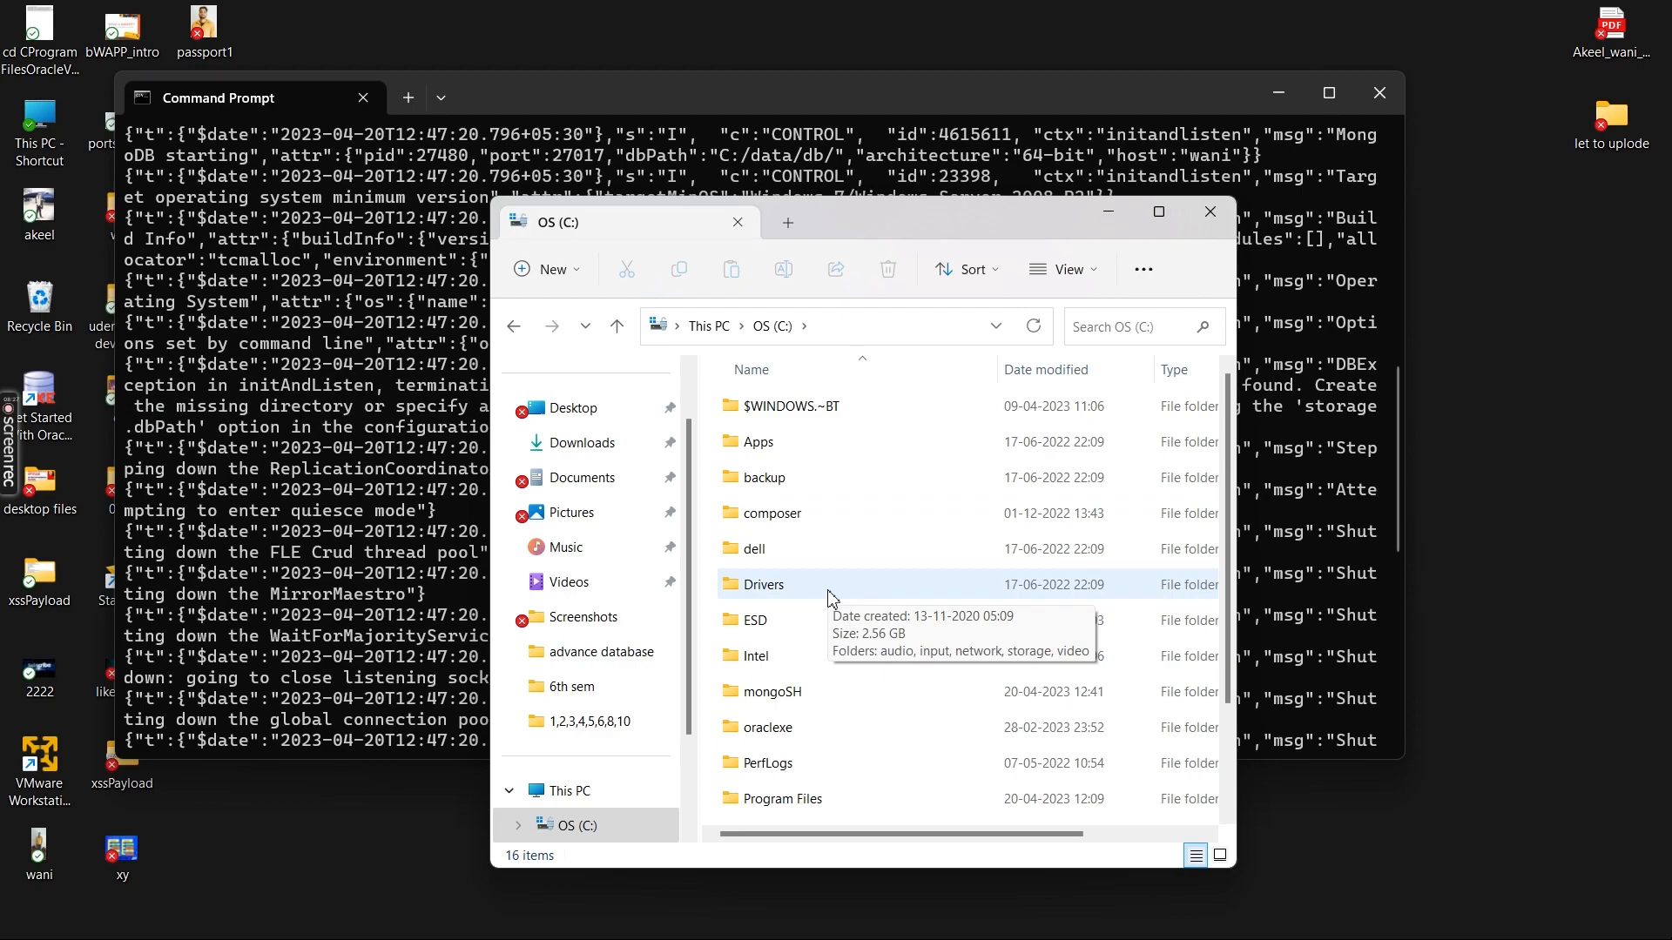
scroll(840, 683, "down", 1)
scroll(839, 616, "up", 1)
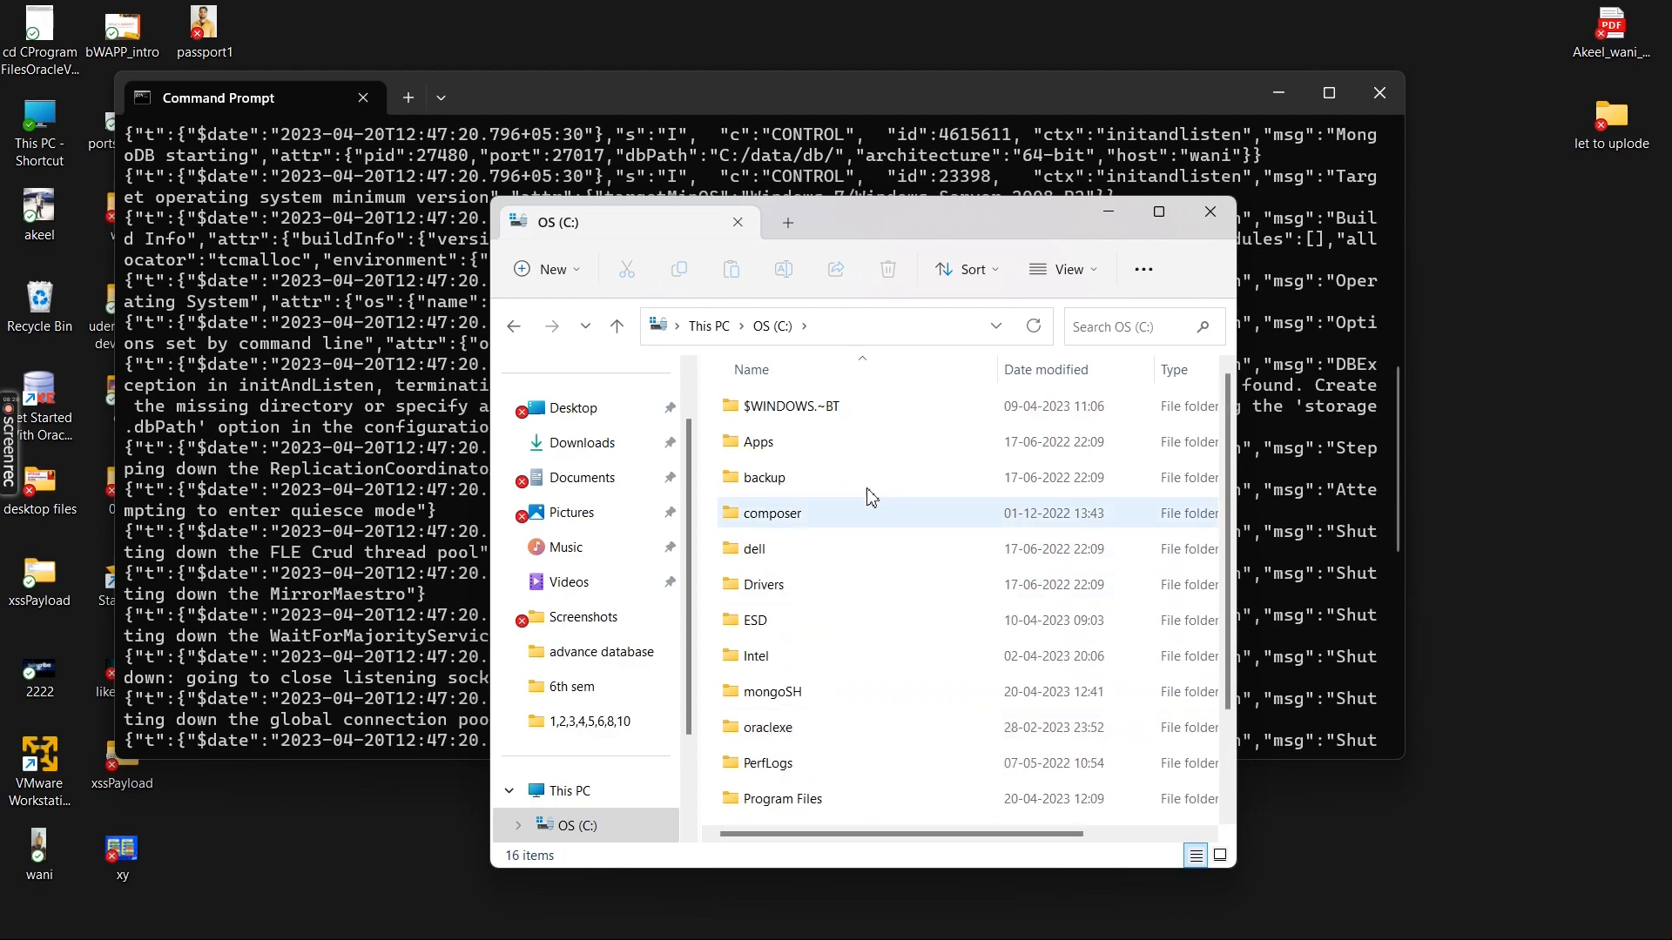
left_click(554, 272)
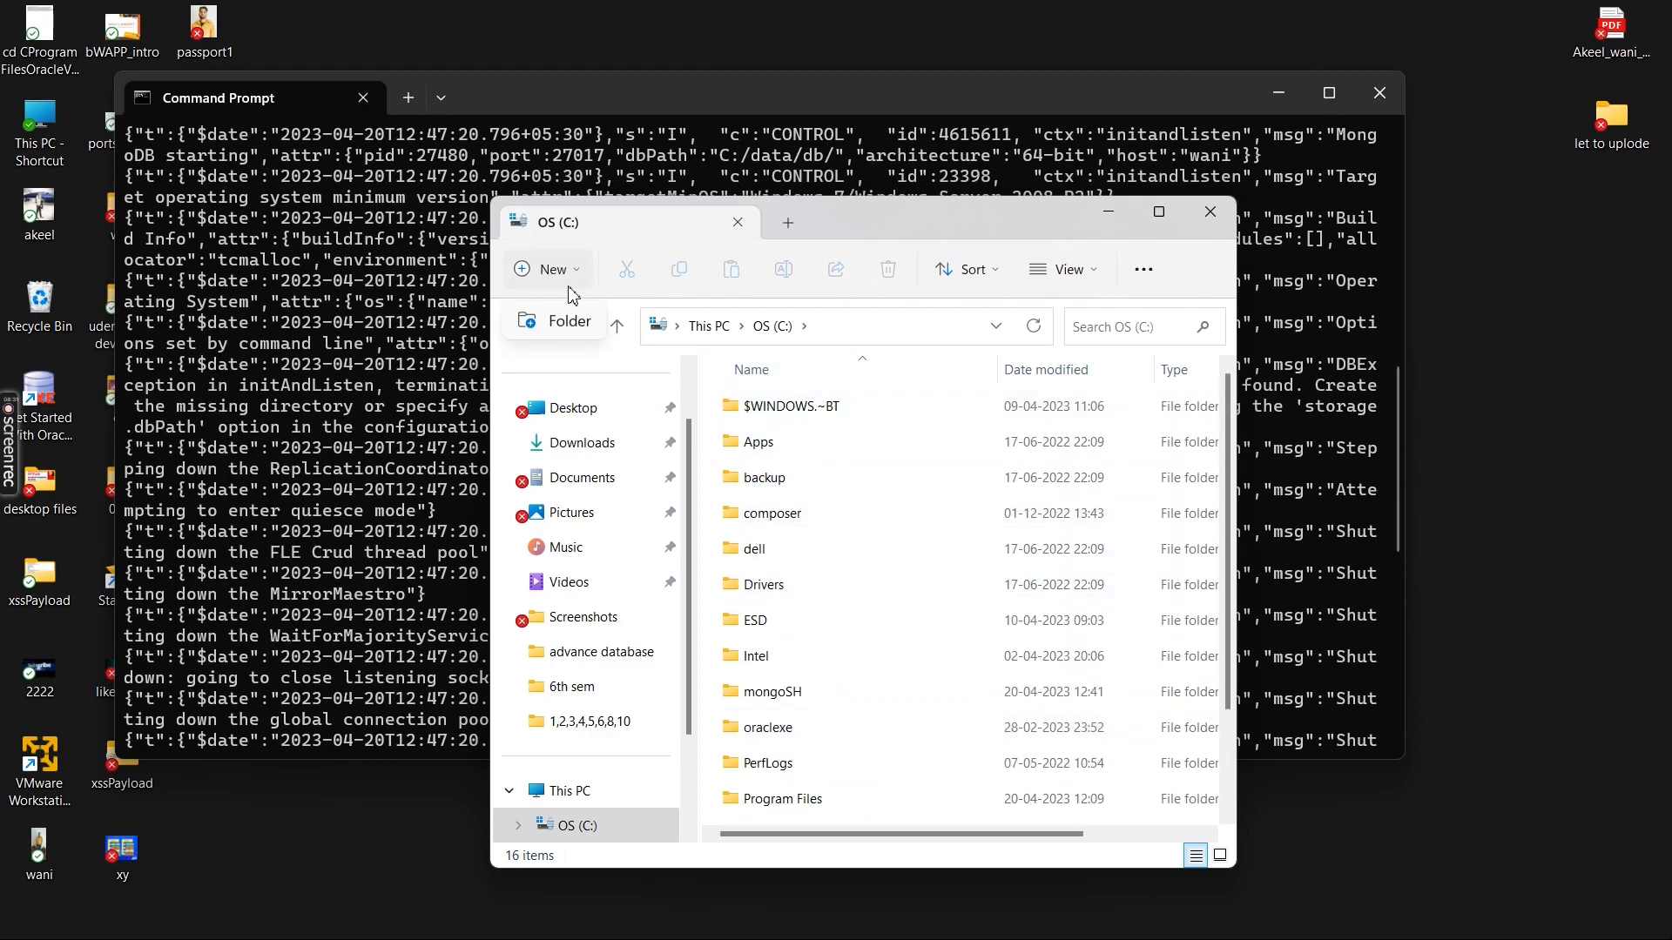
left_click(558, 320)
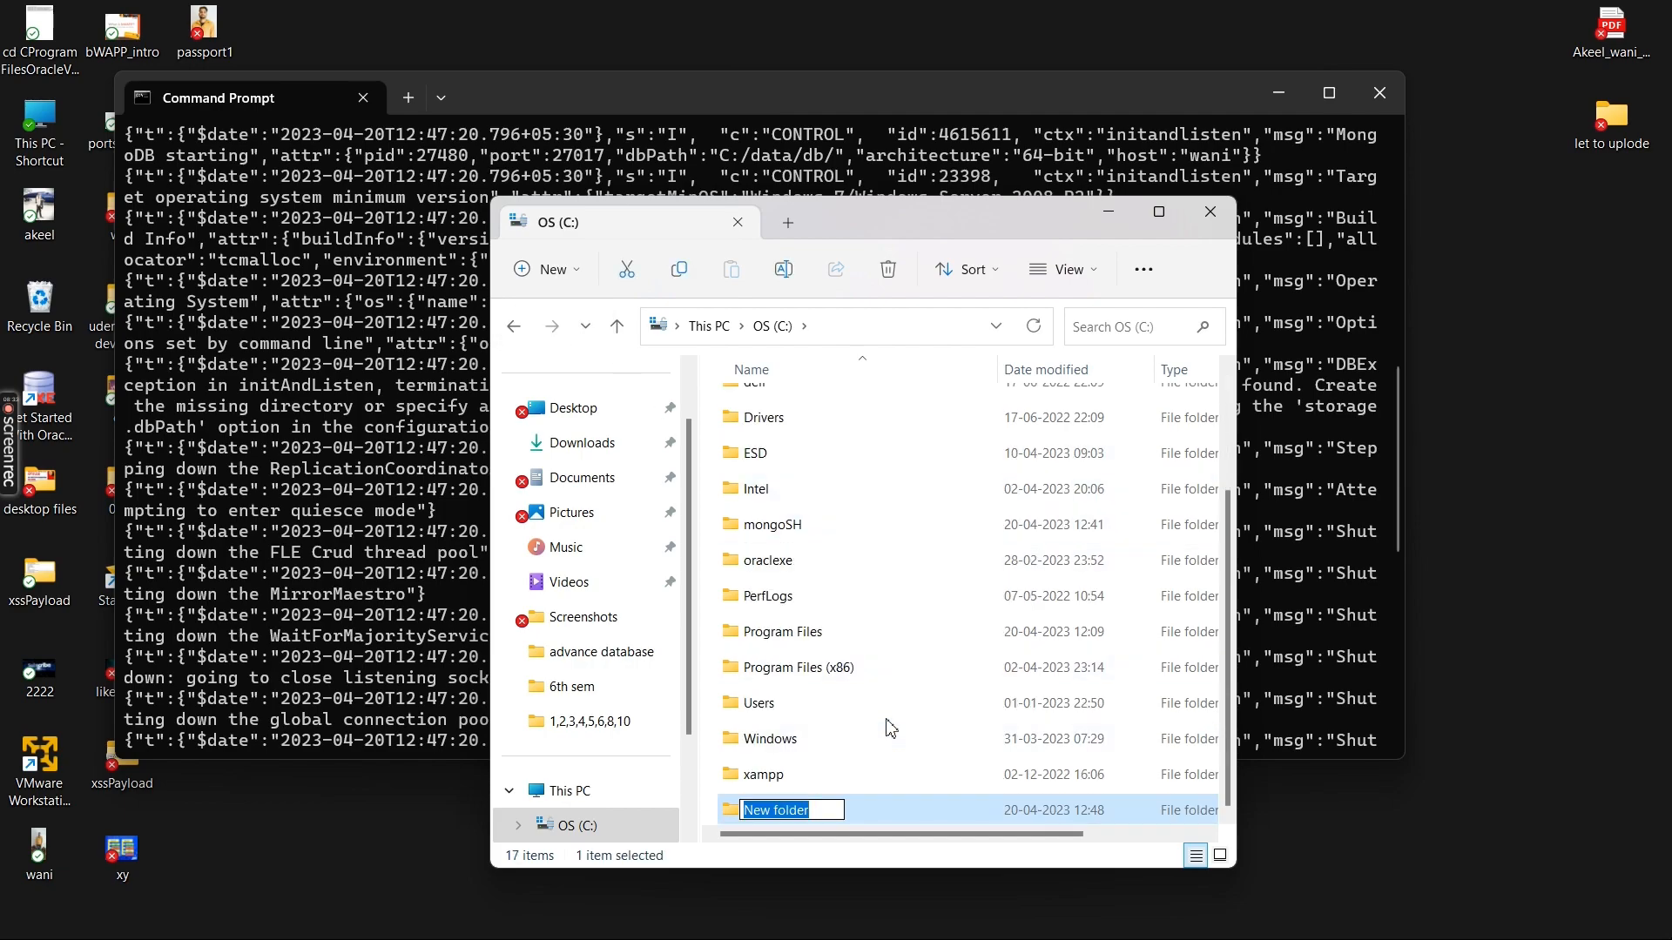
type("data")
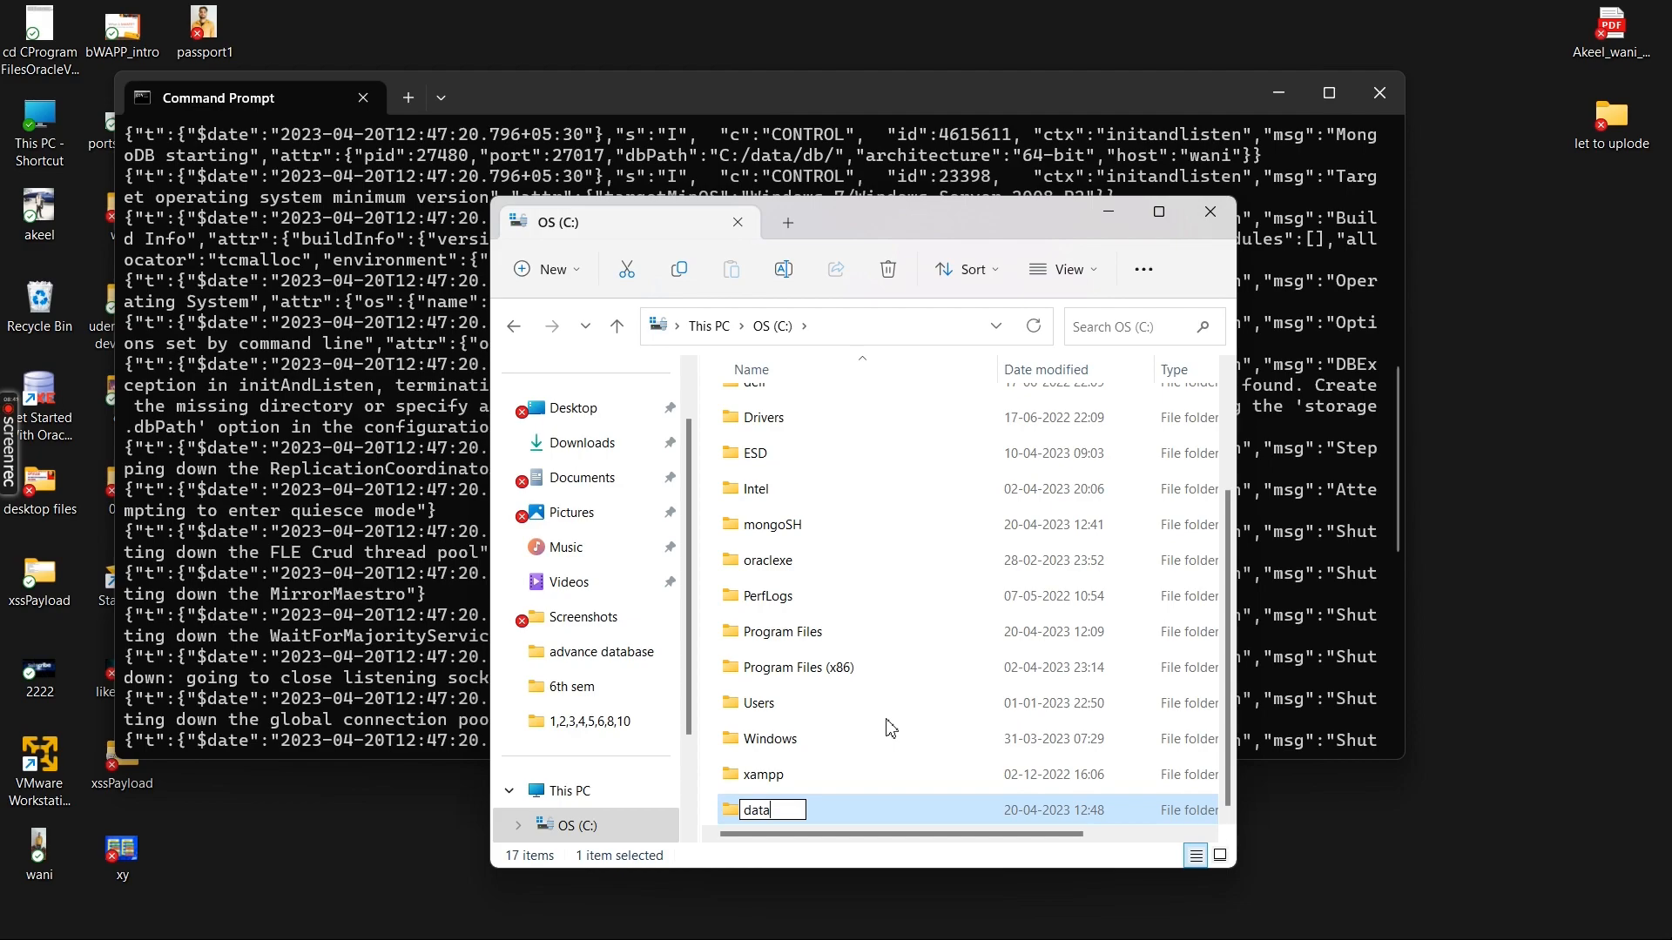
key("Return")
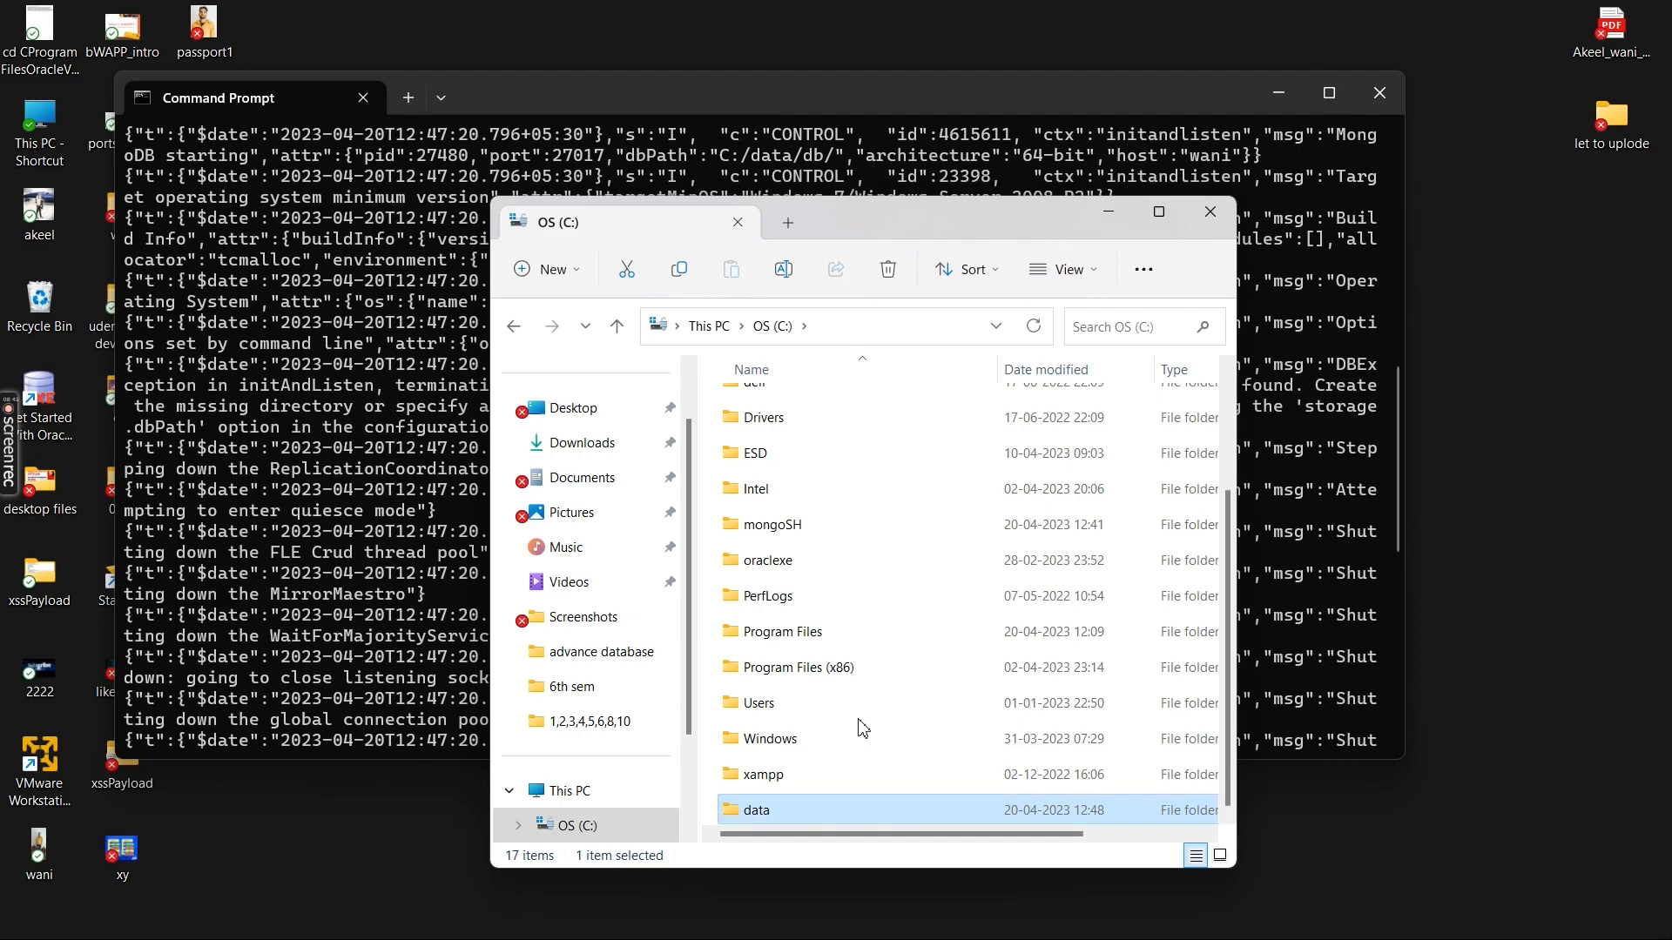
Create a folder named db inside C:\data and close the File Explorer window.
double_click(815, 809)
right_click(816, 503)
mouse_move(958, 670)
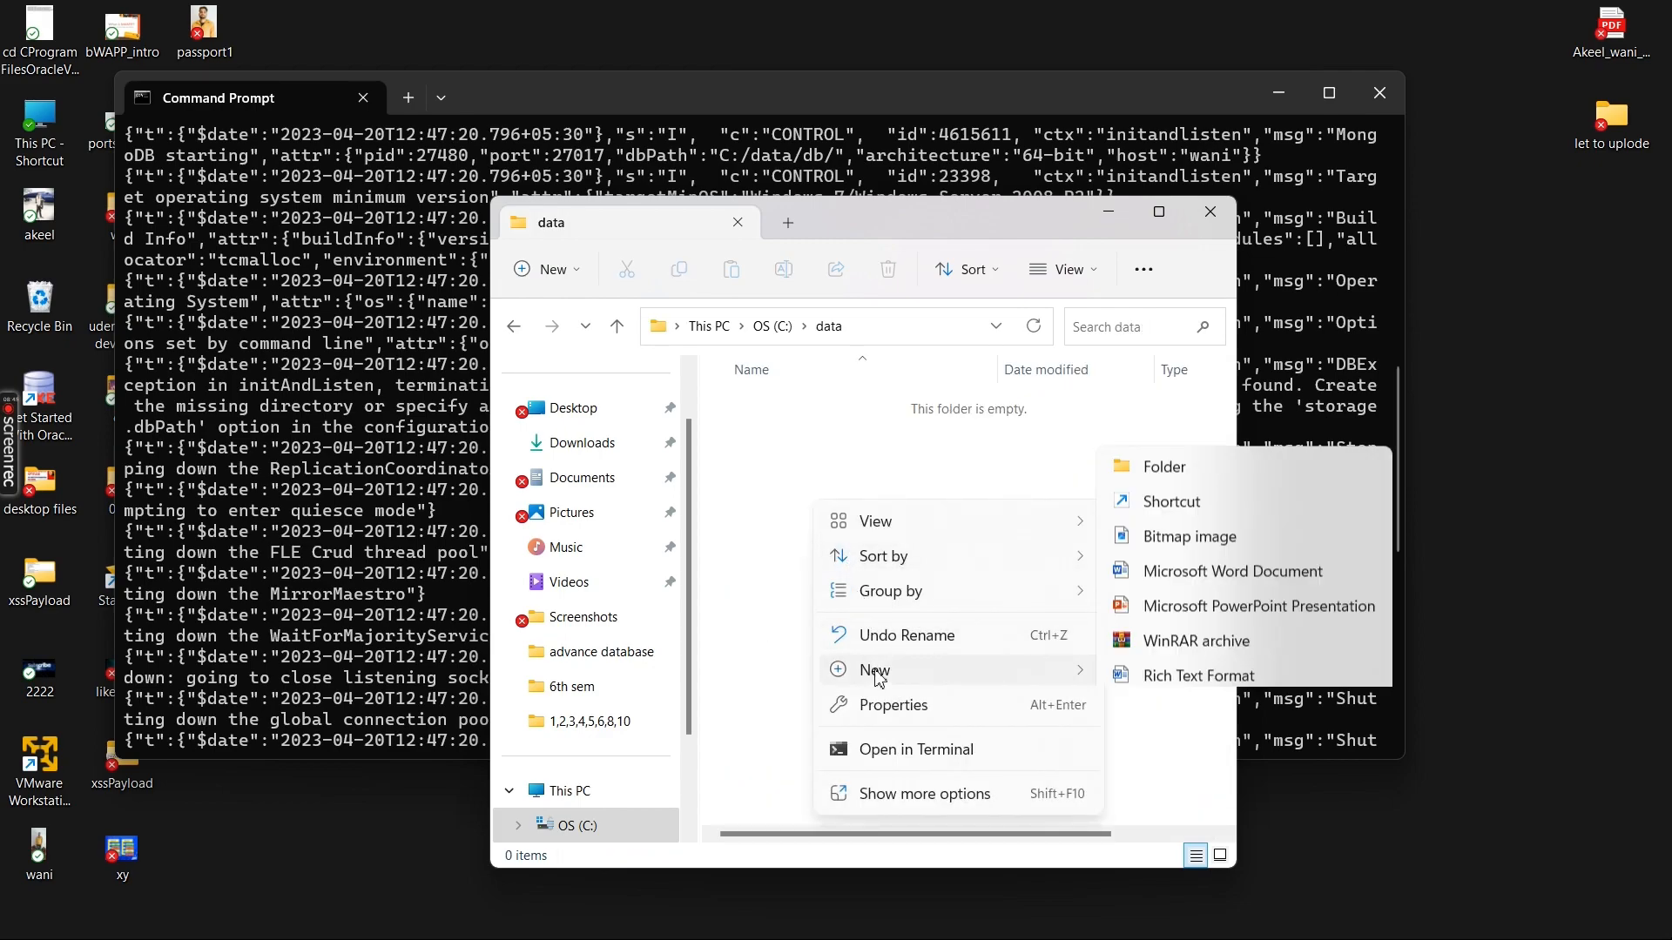
left_click(1166, 355)
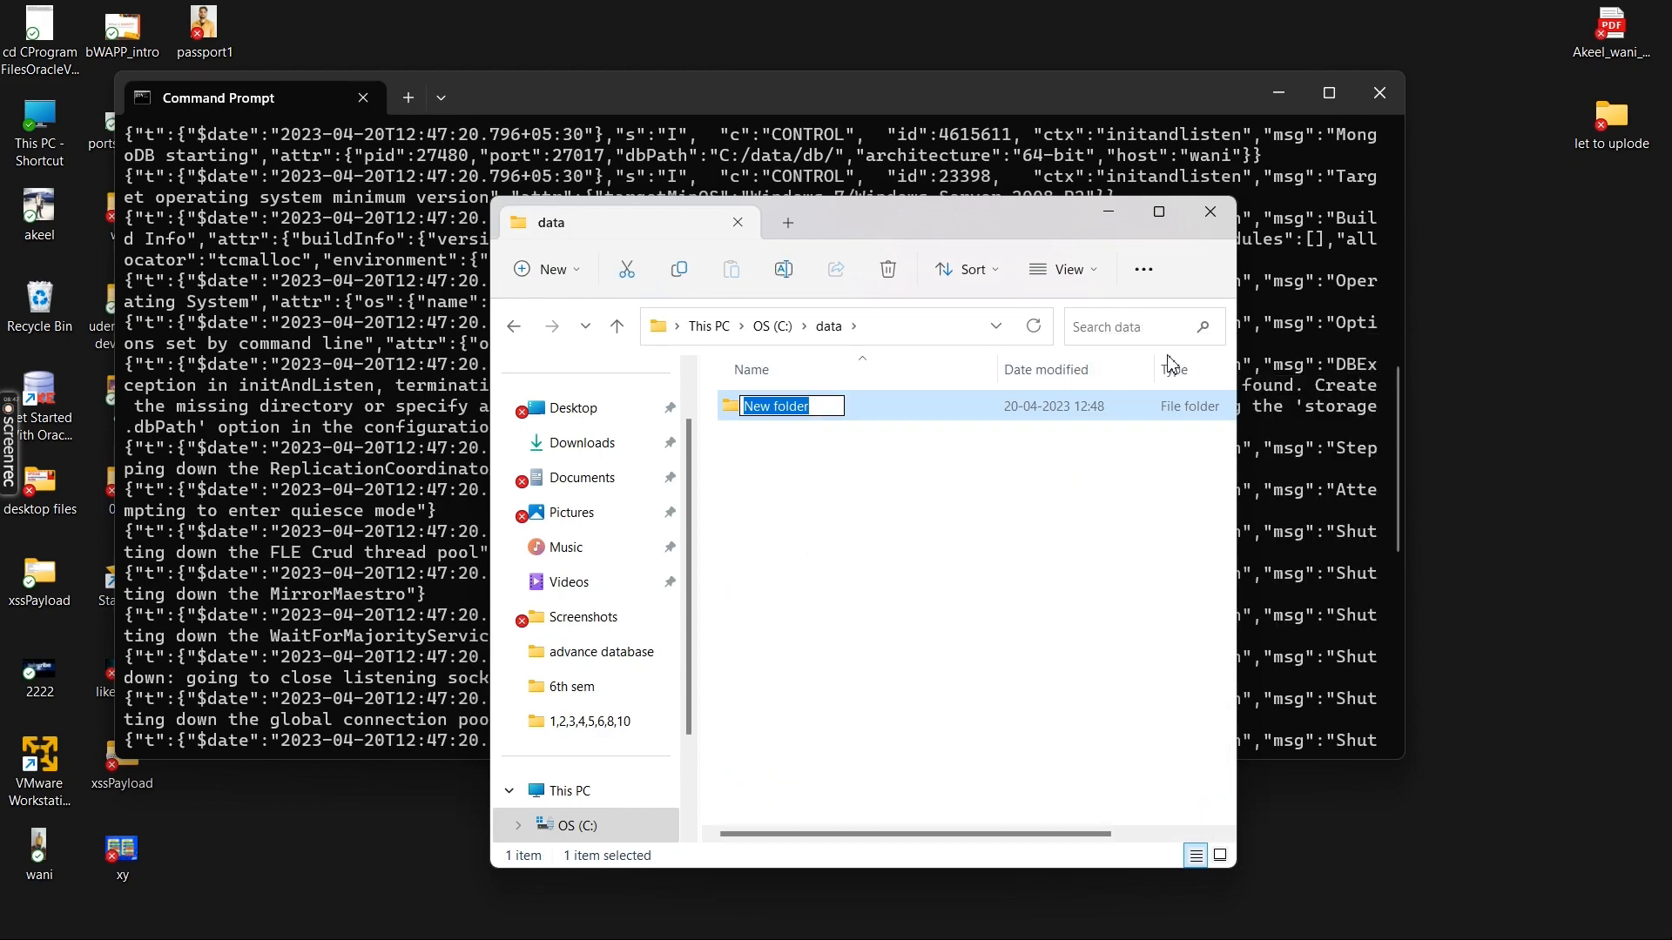
type("db")
key("Return")
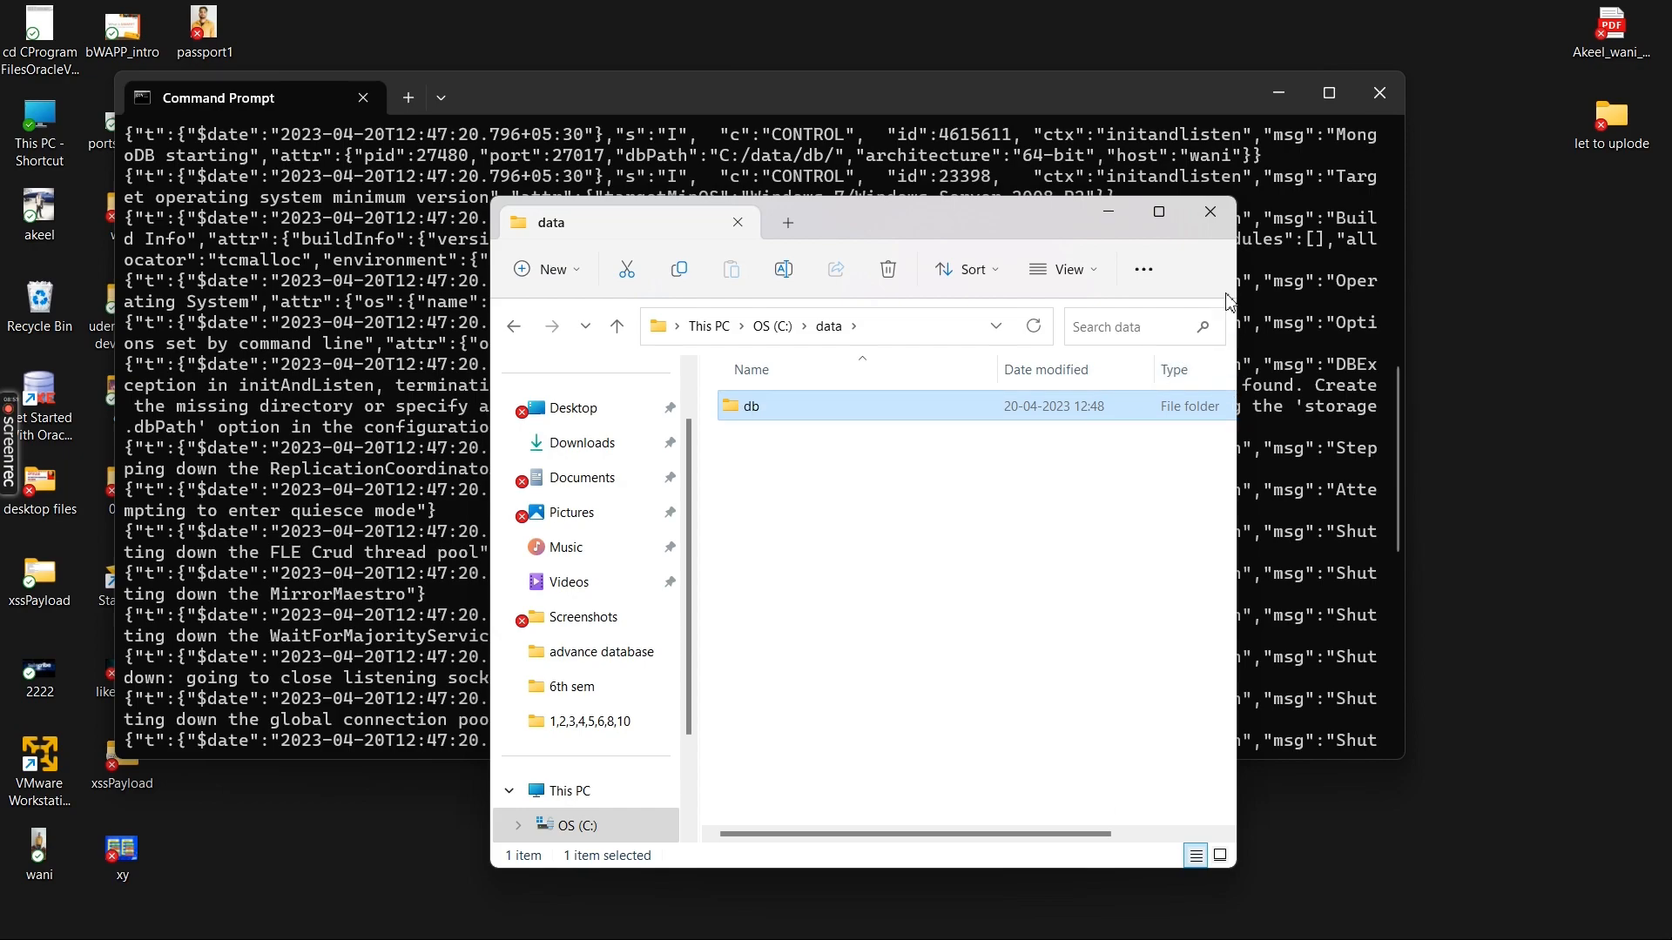
left_click(1210, 214)
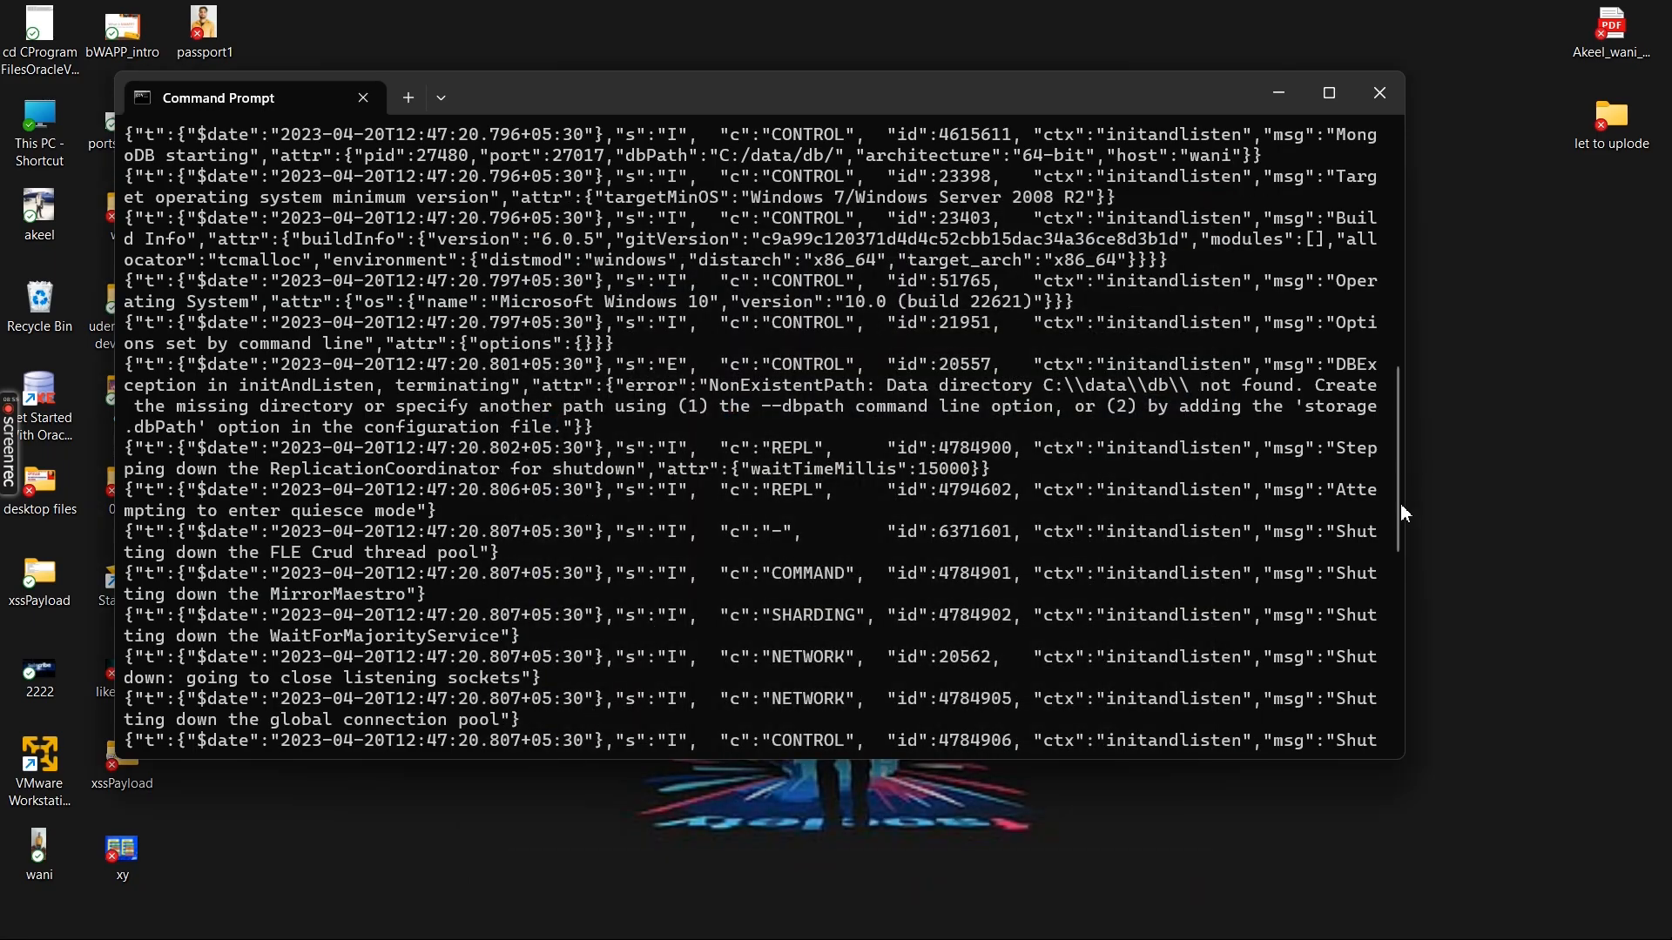
Run mongod again from the Command Prompt, then stop the server and close the window.
left_click_drag(1398, 493, 1402, 707)
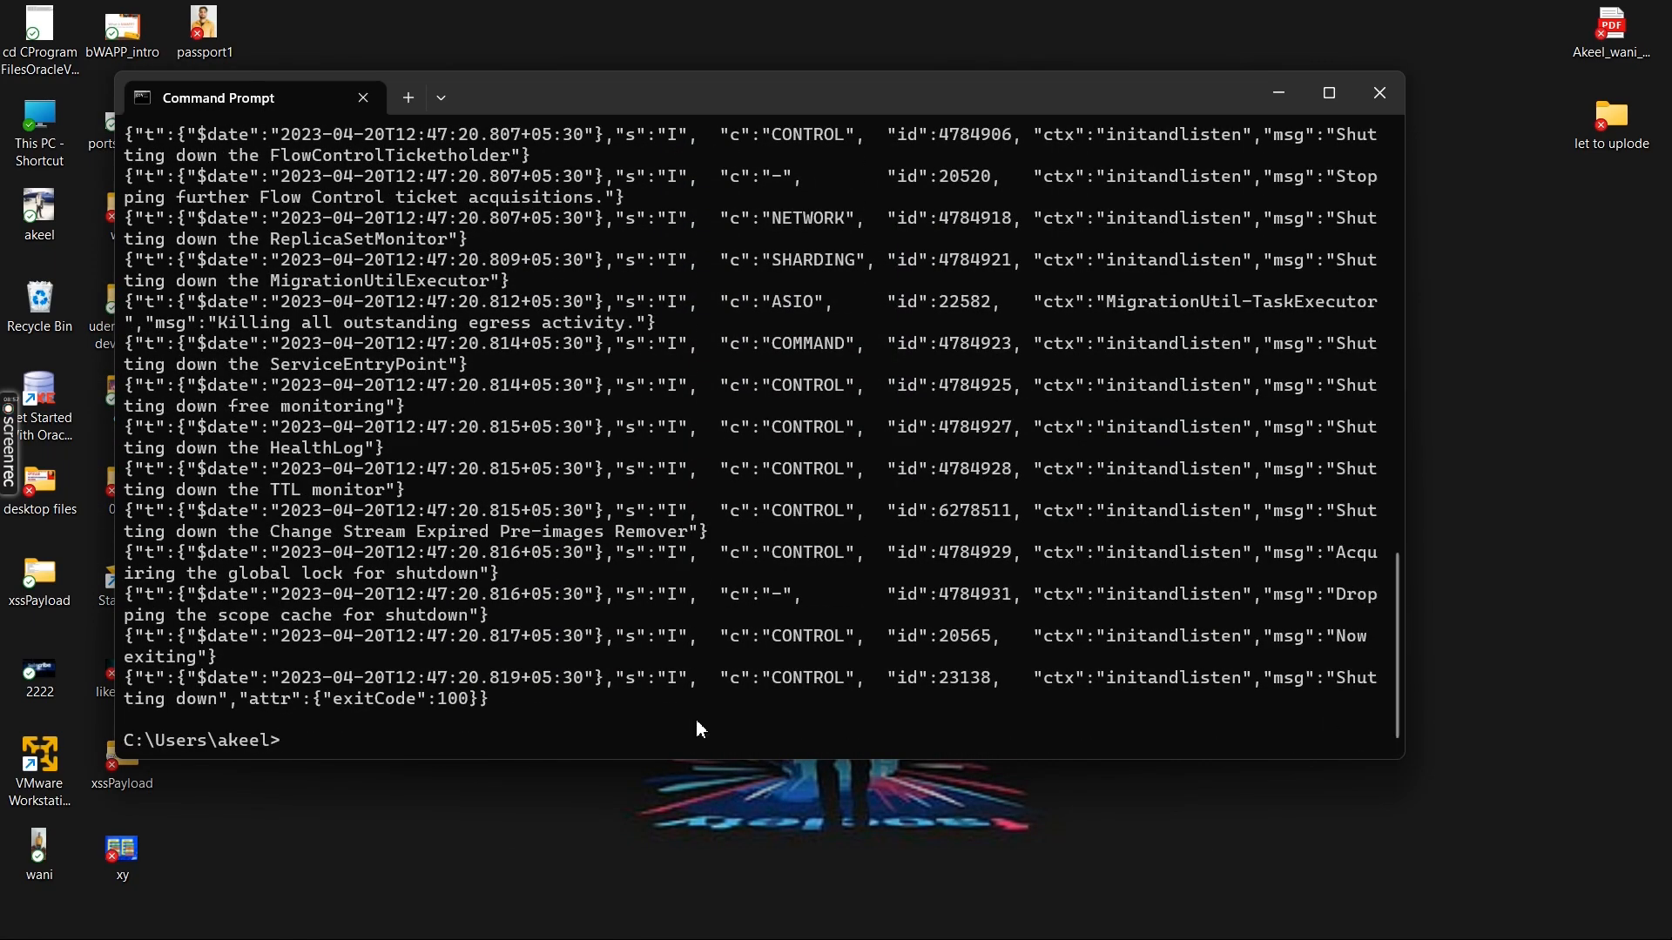
type("mongod")
key("Return")
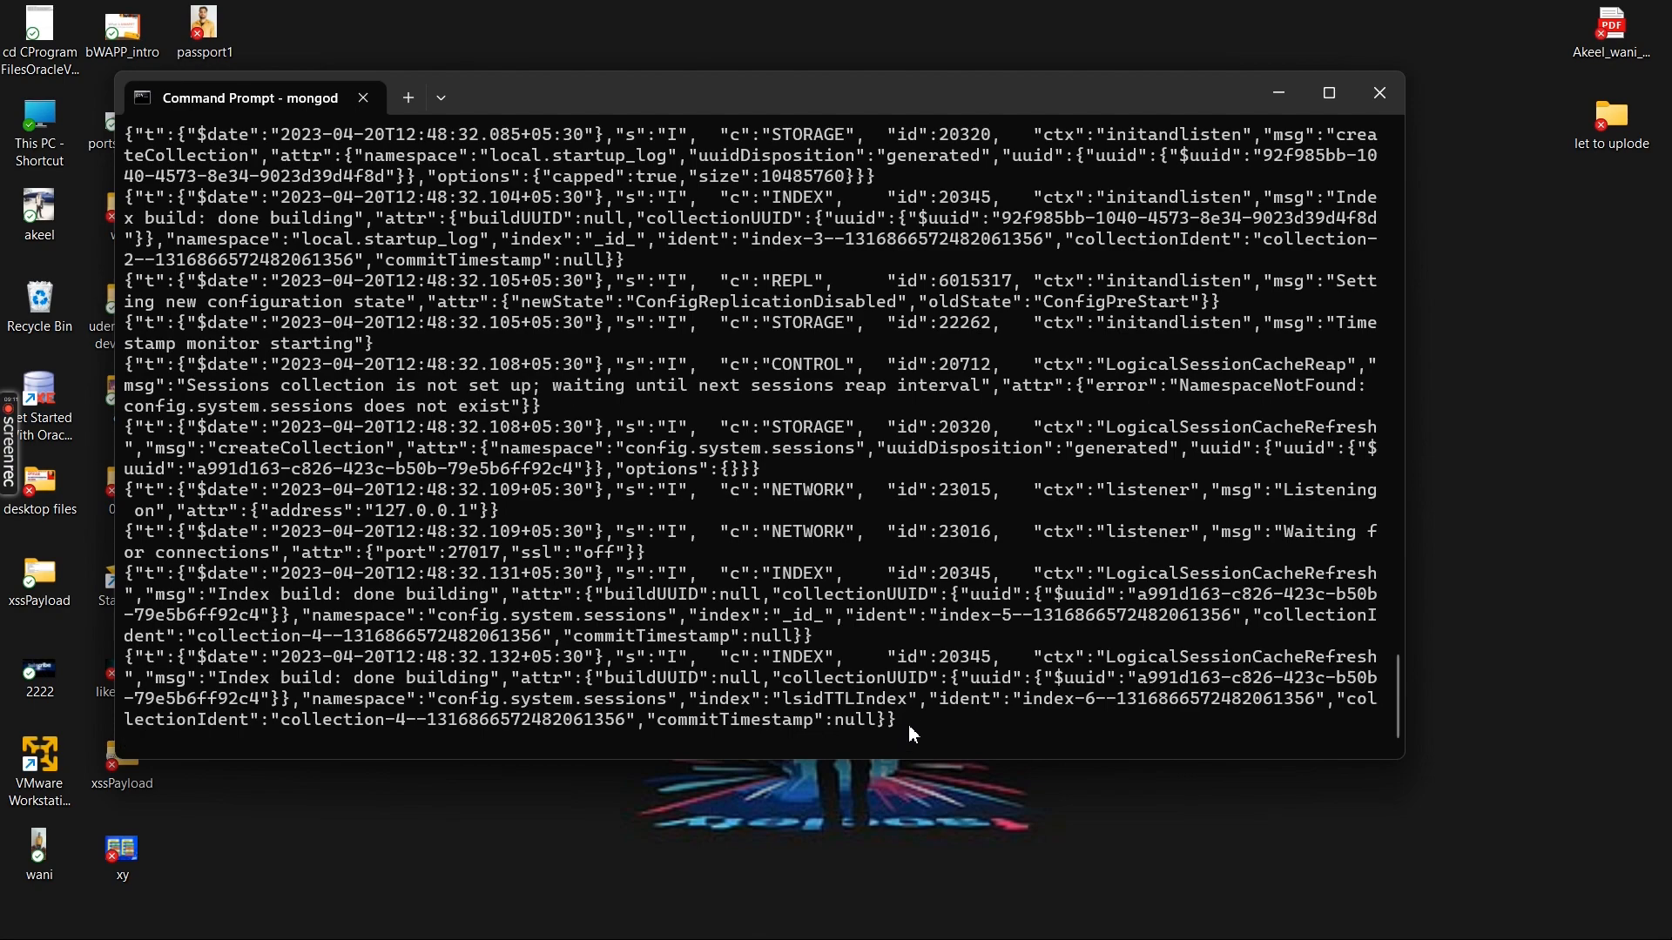
key("ctrl+c")
left_click(1379, 93)
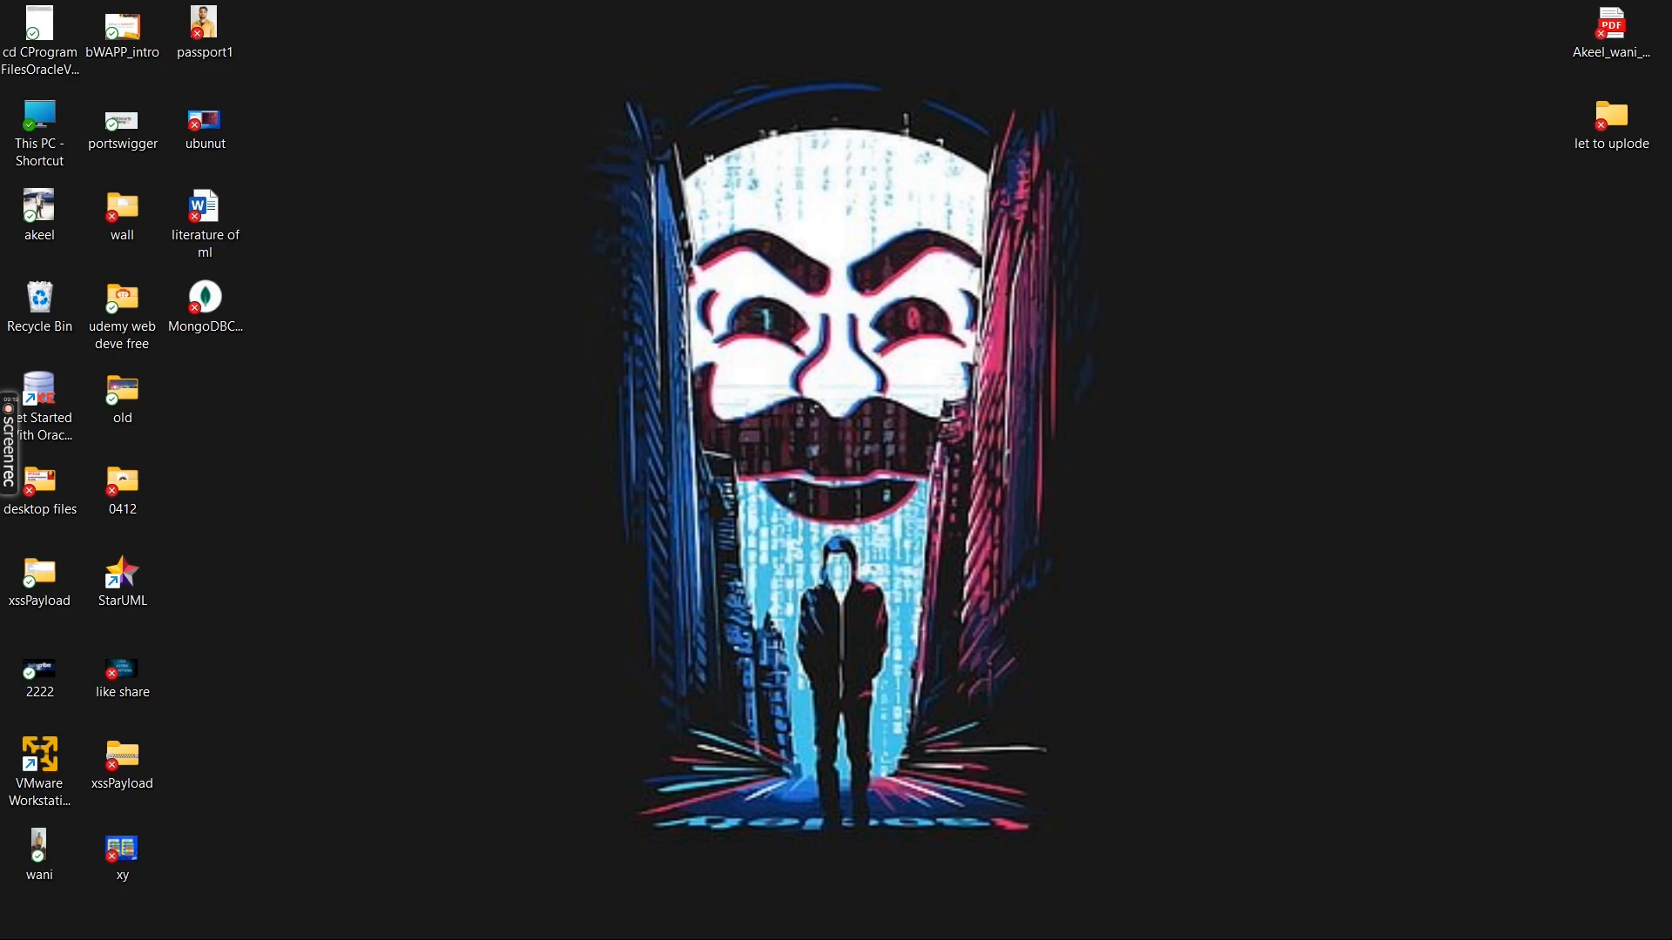
Search Windows for "service", open the Services app and maximize its window.
left_click(82, 913)
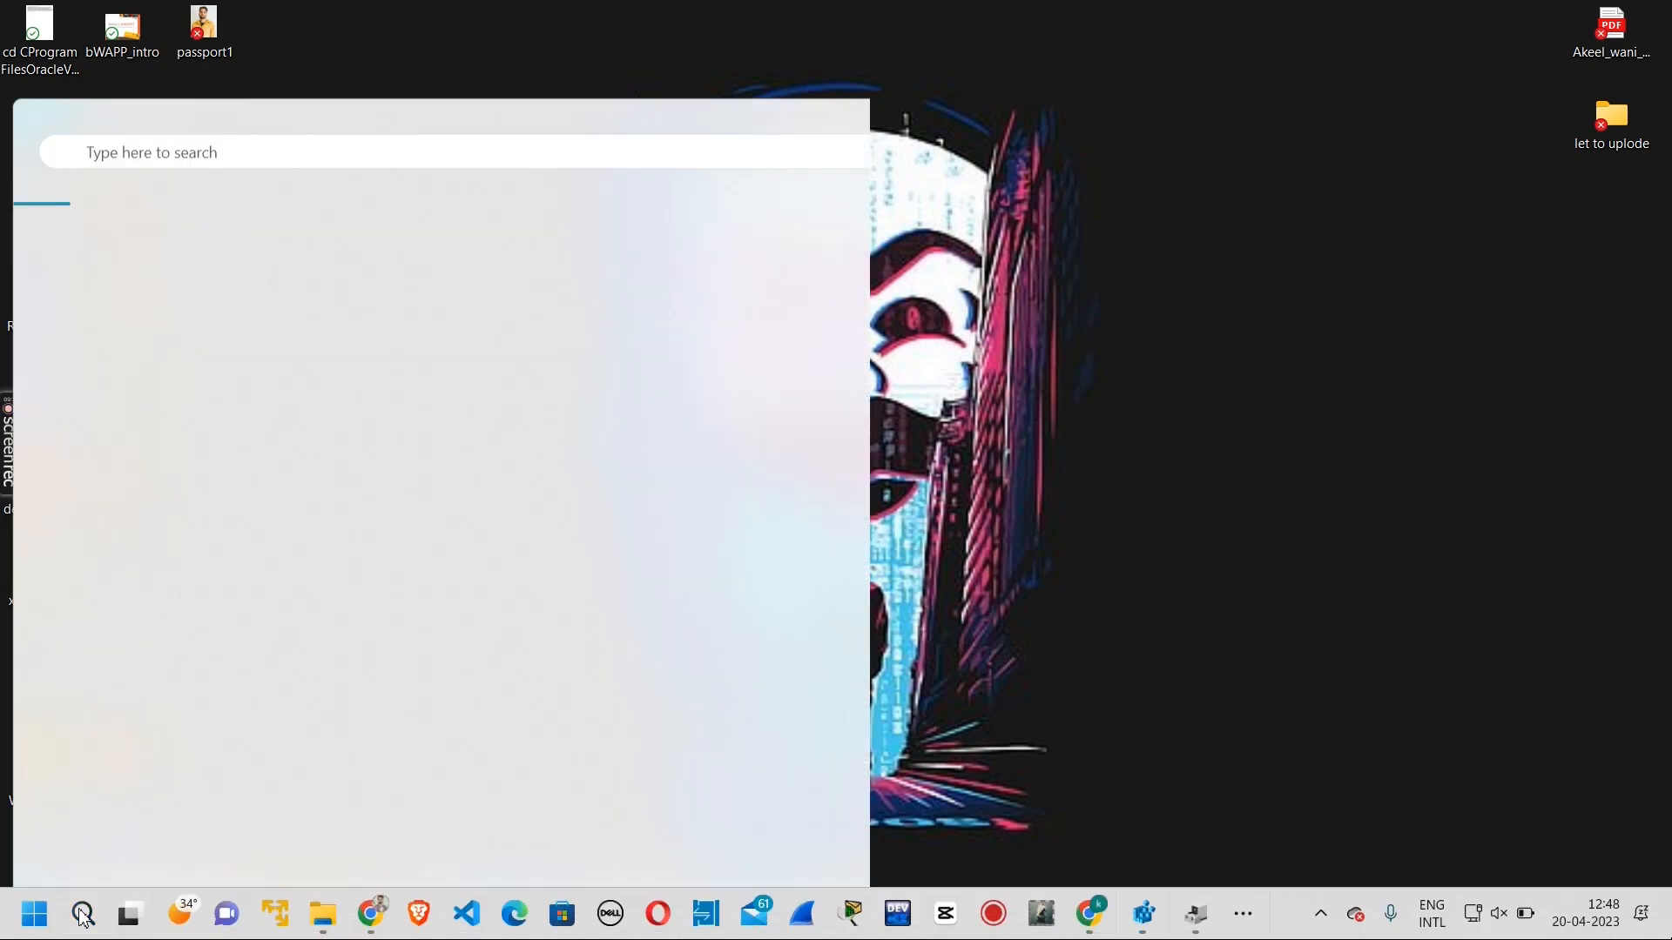
type("vi")
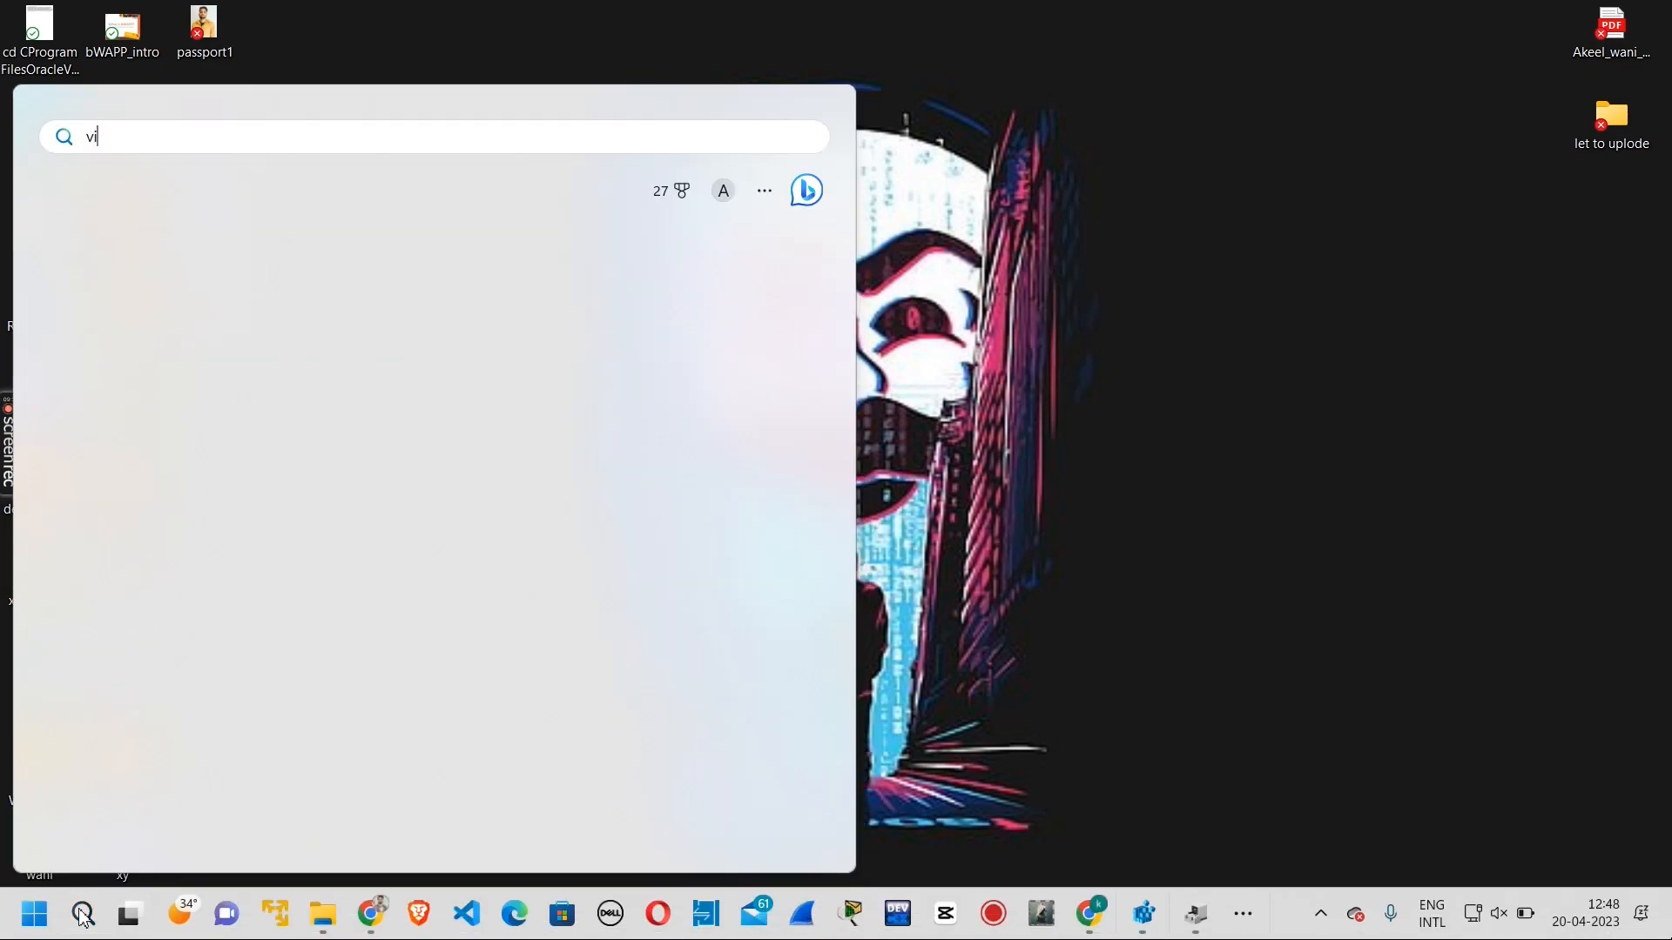
key("BackSpace")
key("BackSpace")
type("ser")
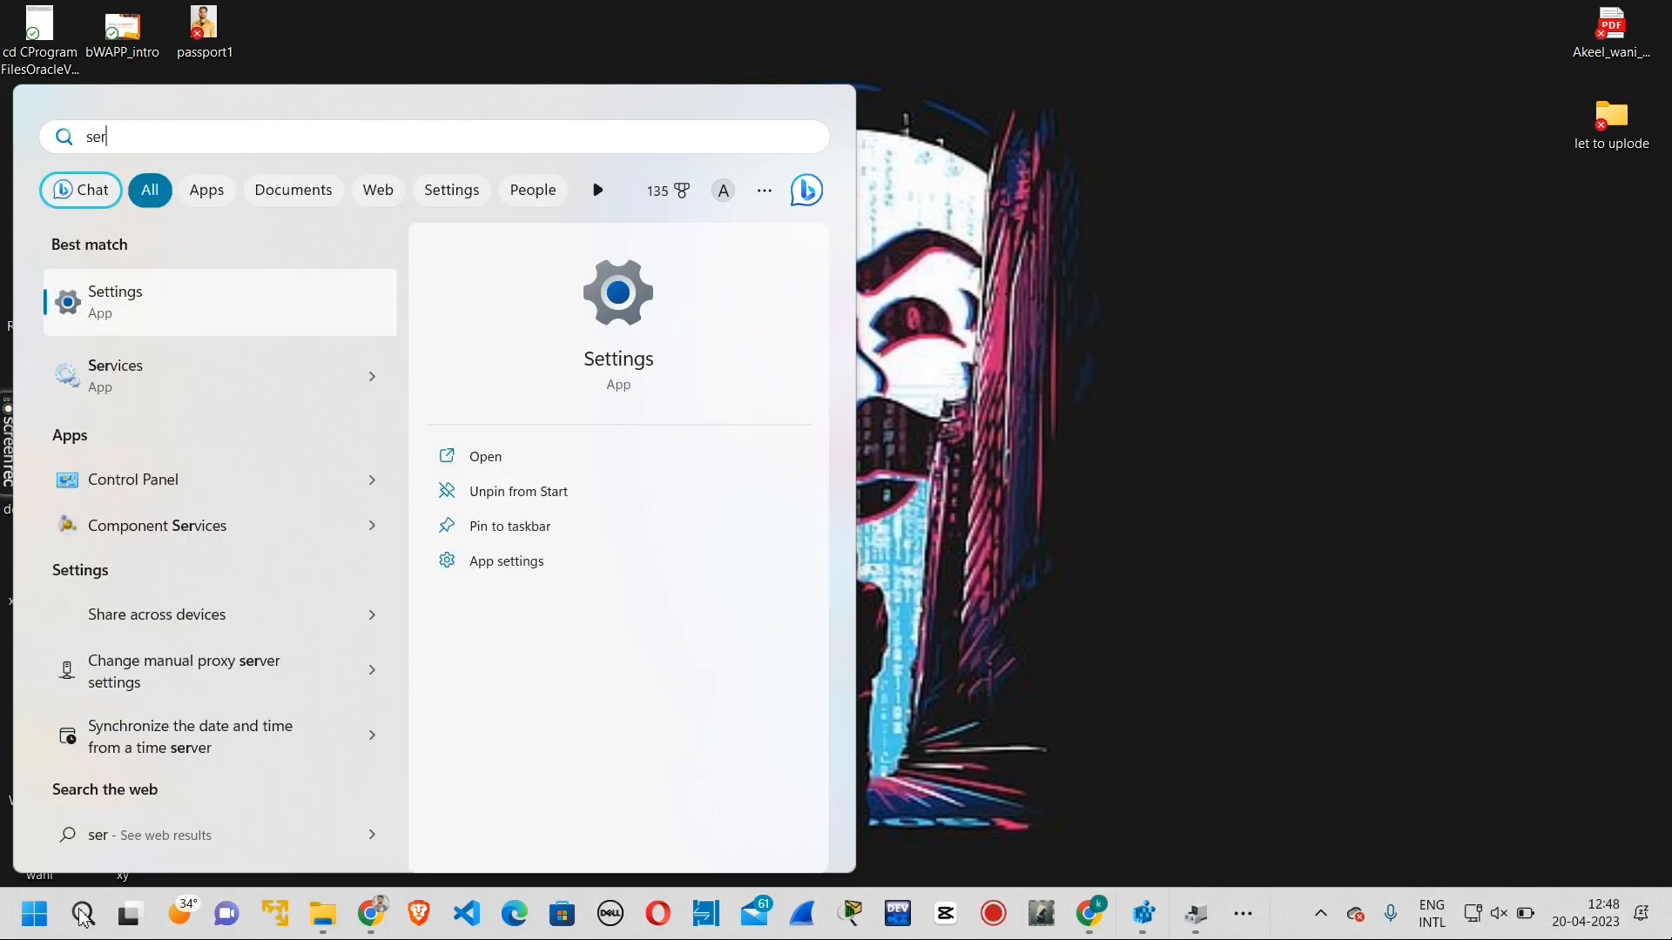
type("vice")
key("Return")
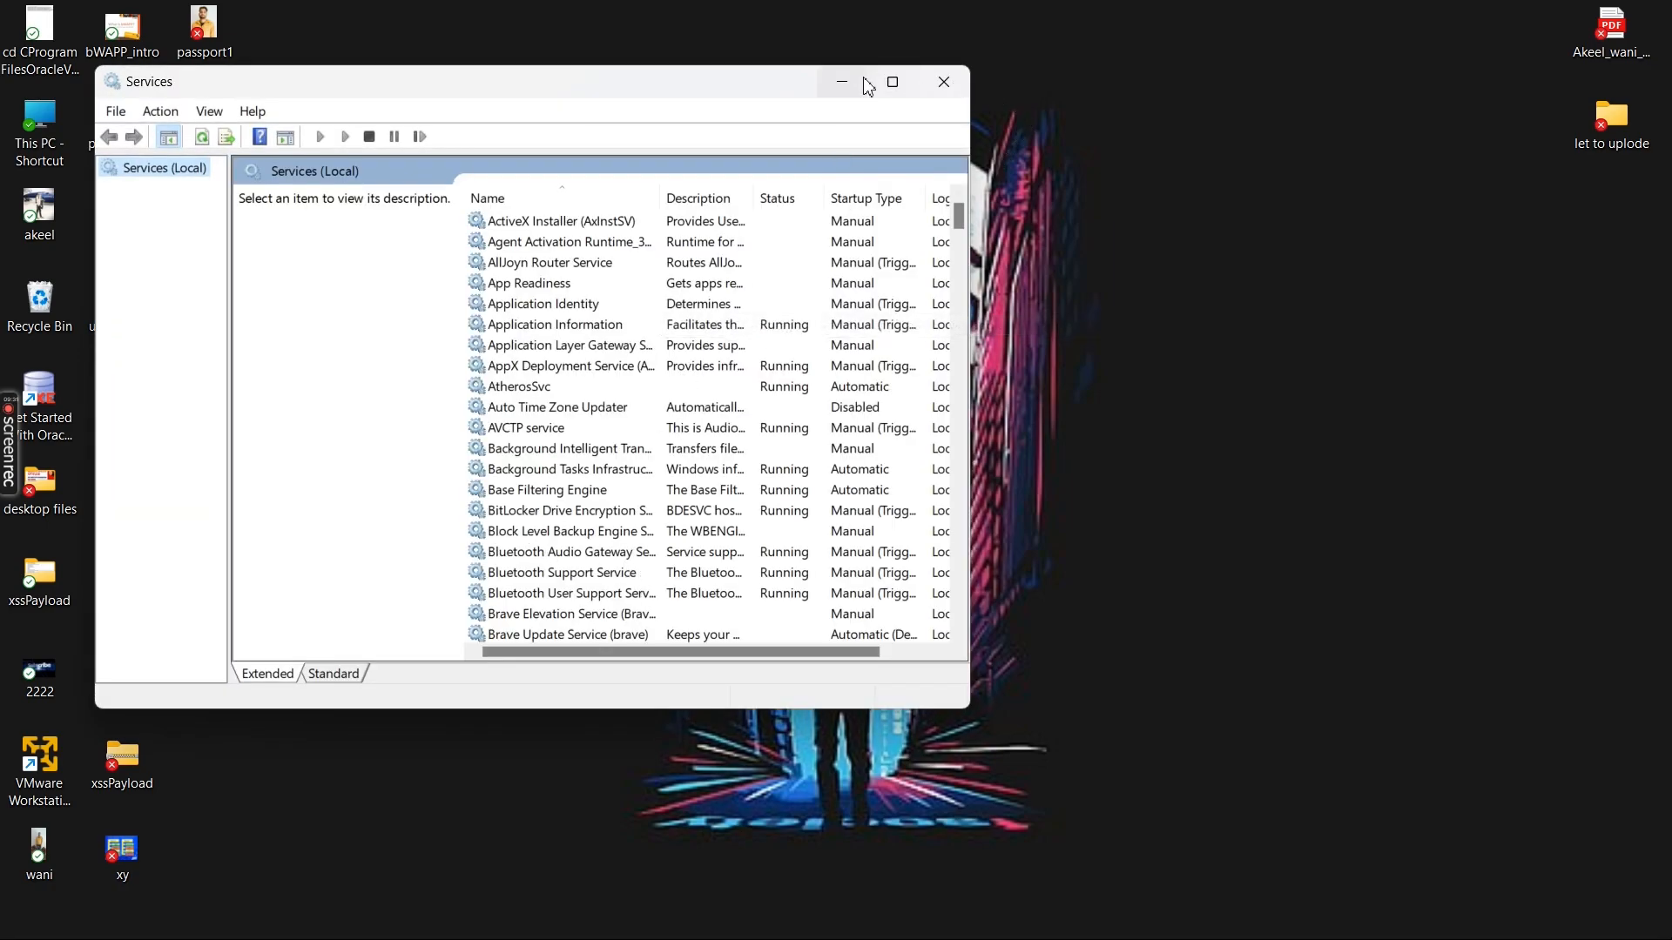
left_click(893, 82)
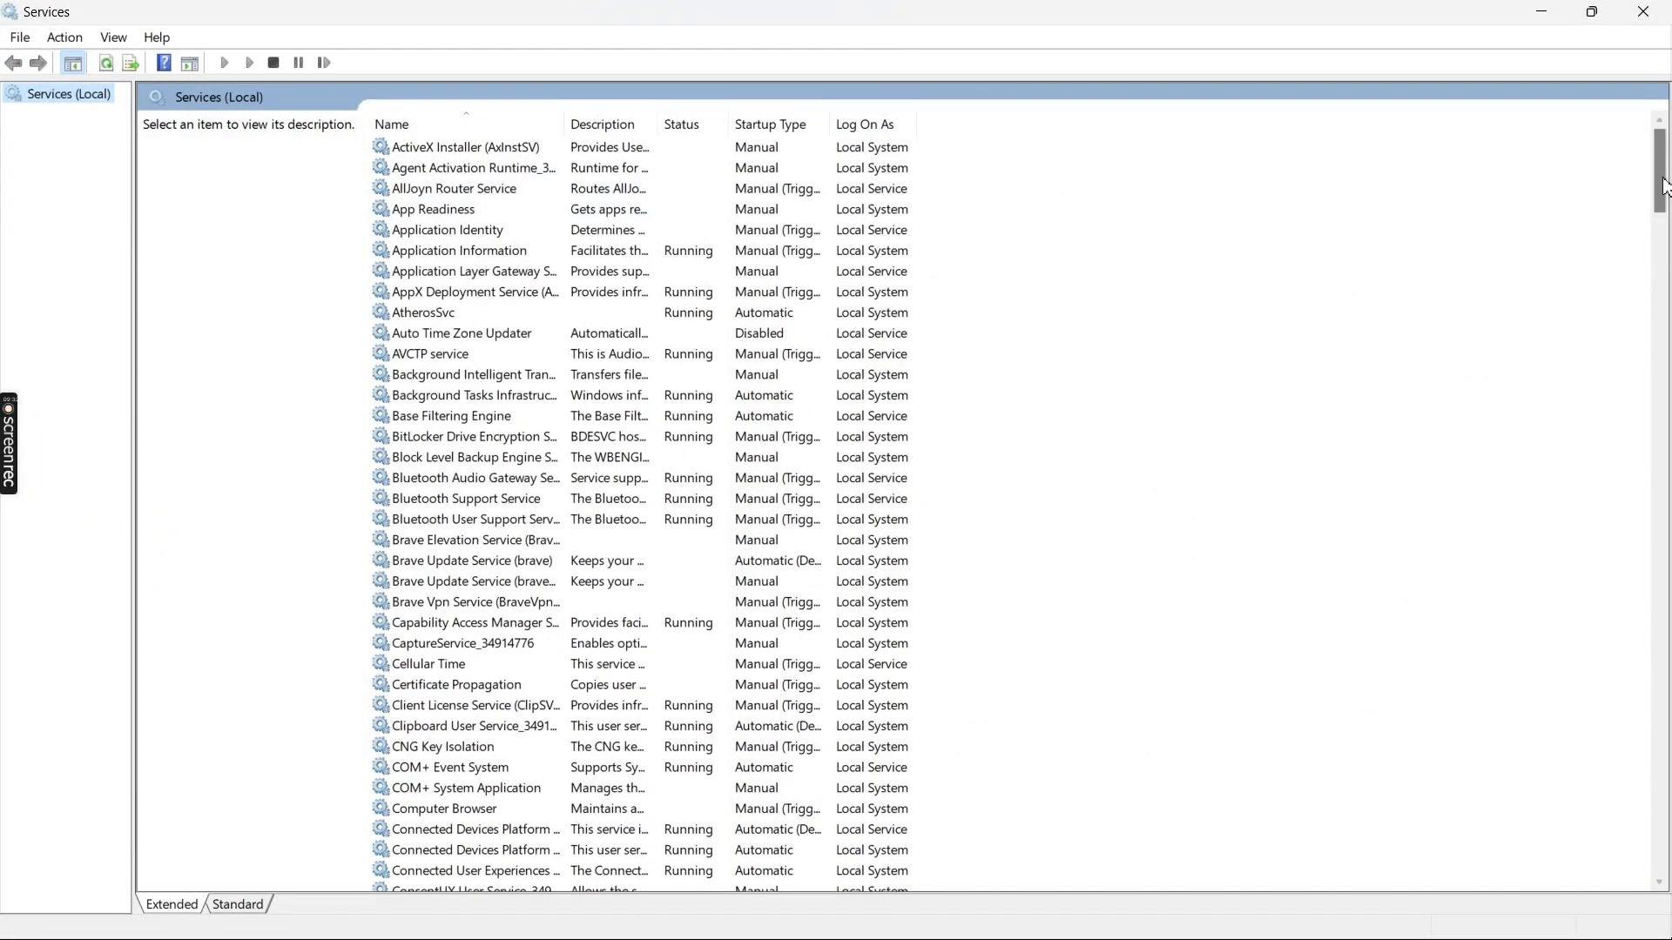
Find the MongoDB Server (MongoDB) service in the list, check its status and startup type, and minimize the Services window.
left_click_drag(1661, 185, 1663, 509)
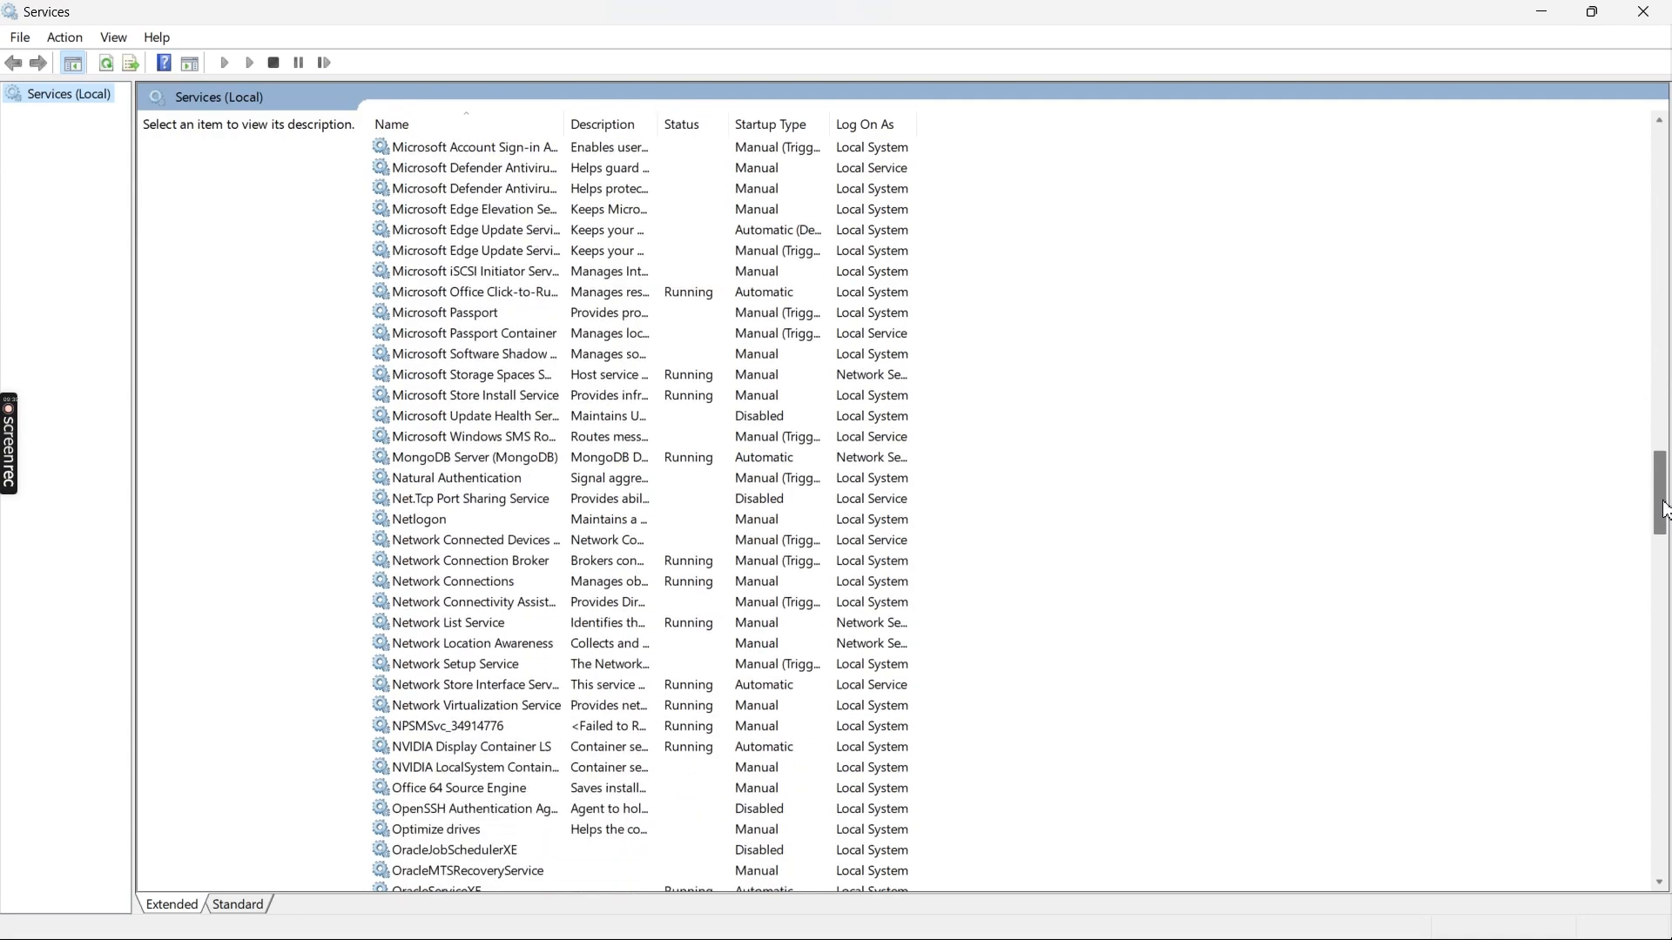
left_click(623, 461)
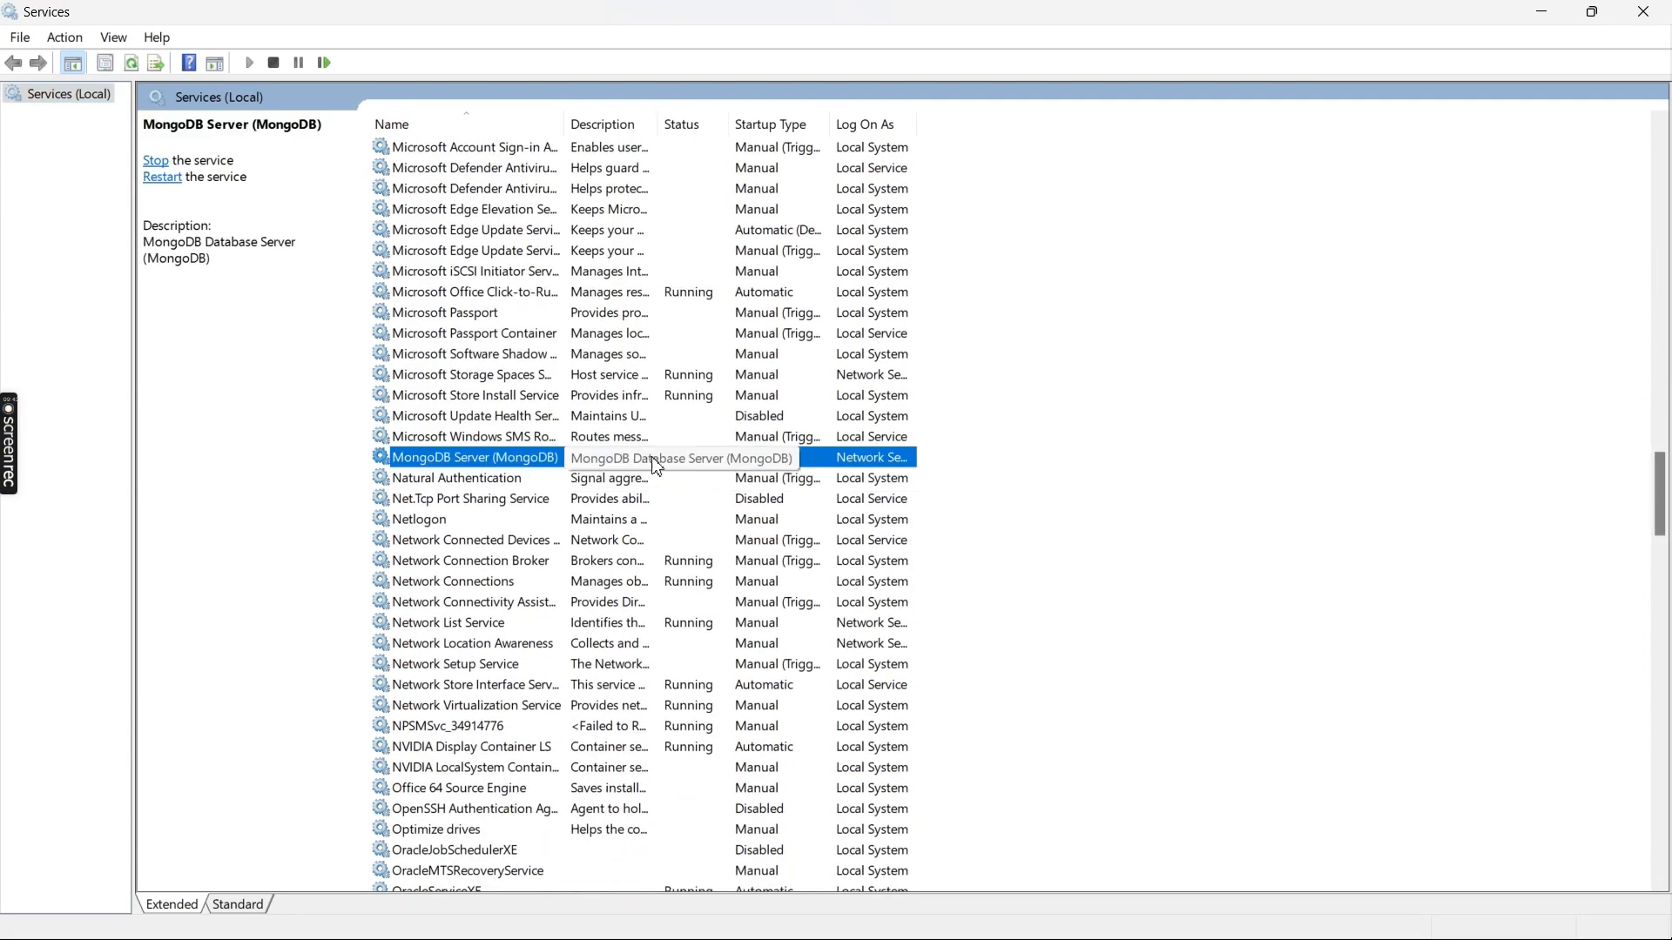
left_click(1028, 446)
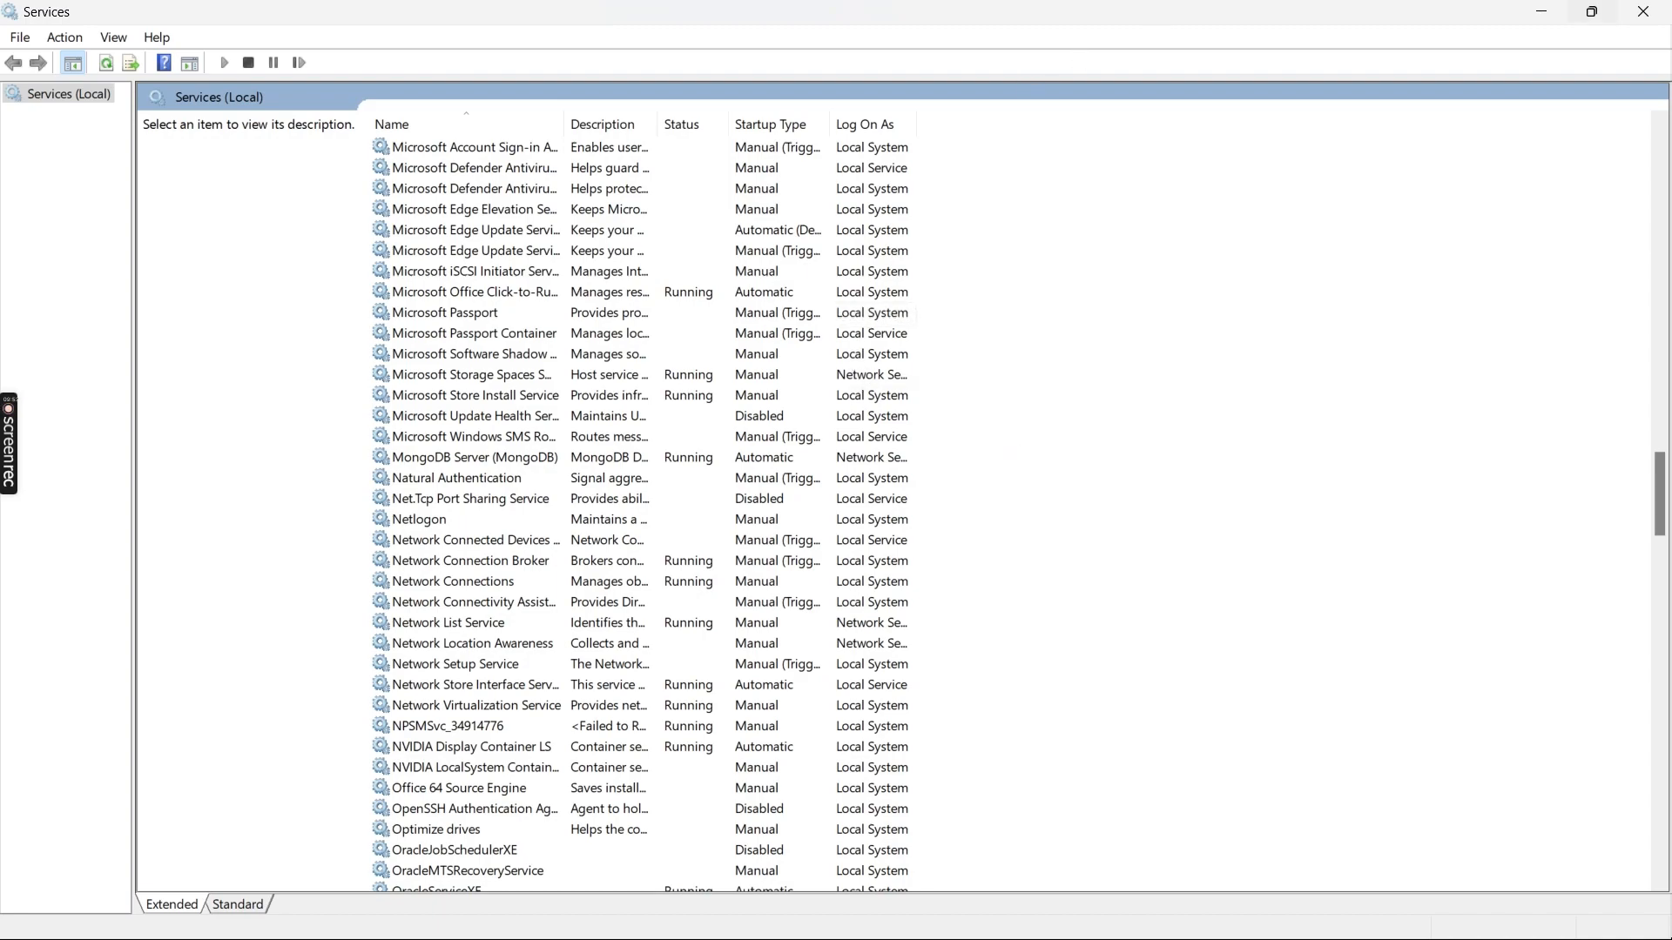
left_click(1540, 12)
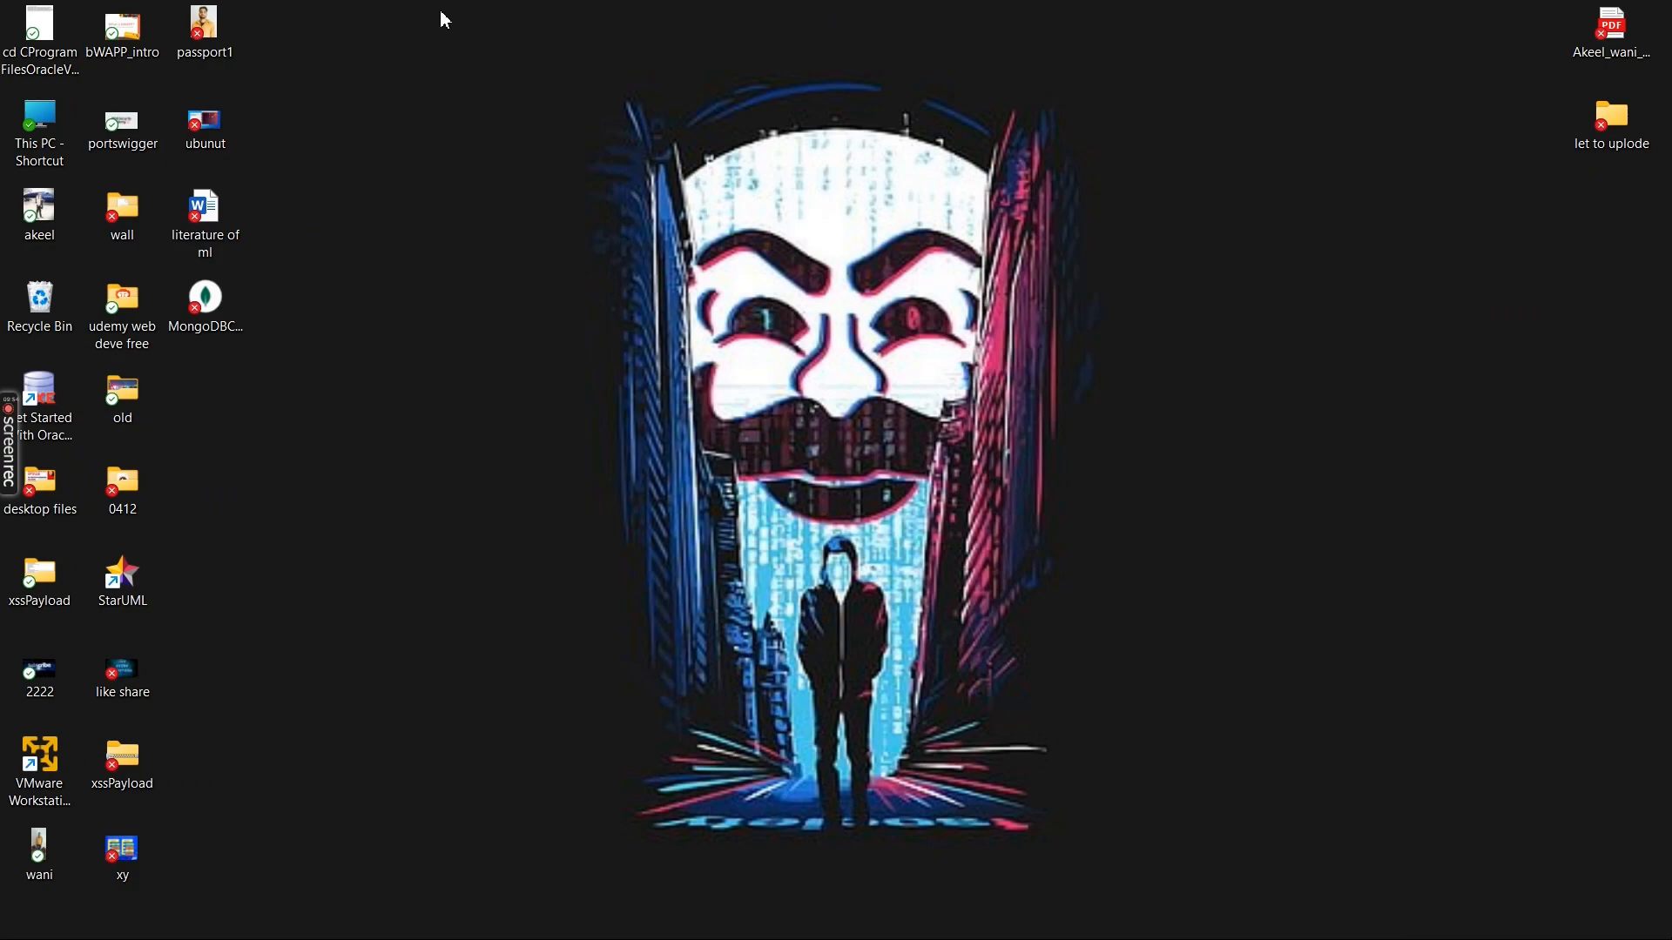
Open the bin folder inside C:\mongoSH\mongosh-1.8.0-win32-x64 in File Explorer.
double_click(58, 138)
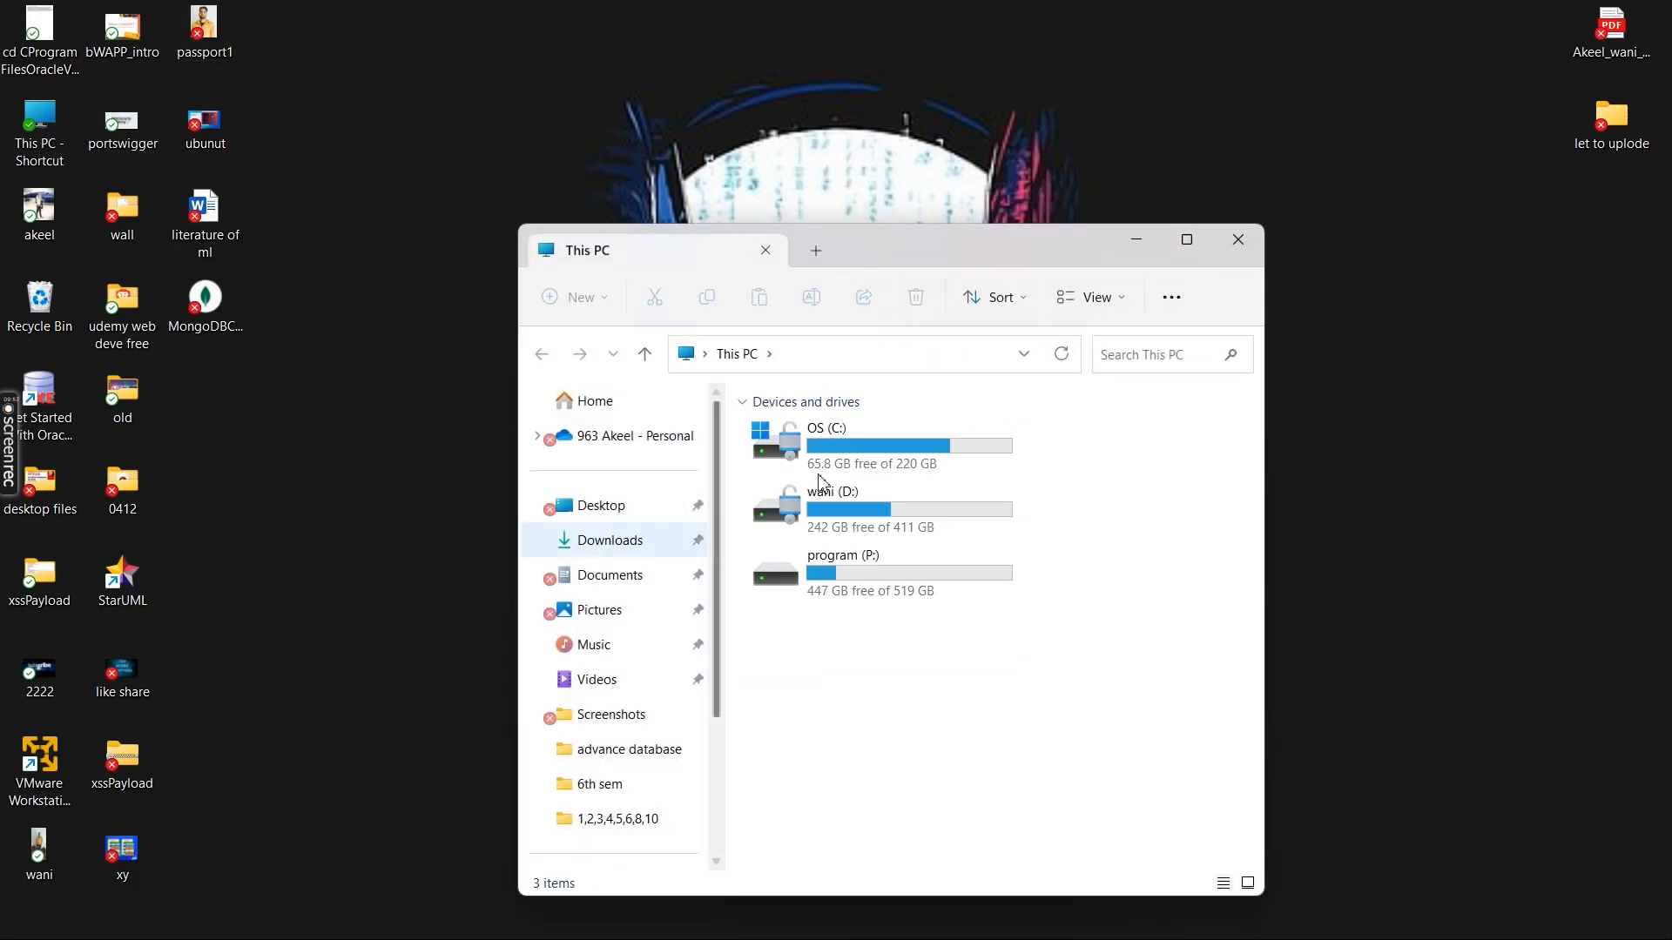
double_click(900, 451)
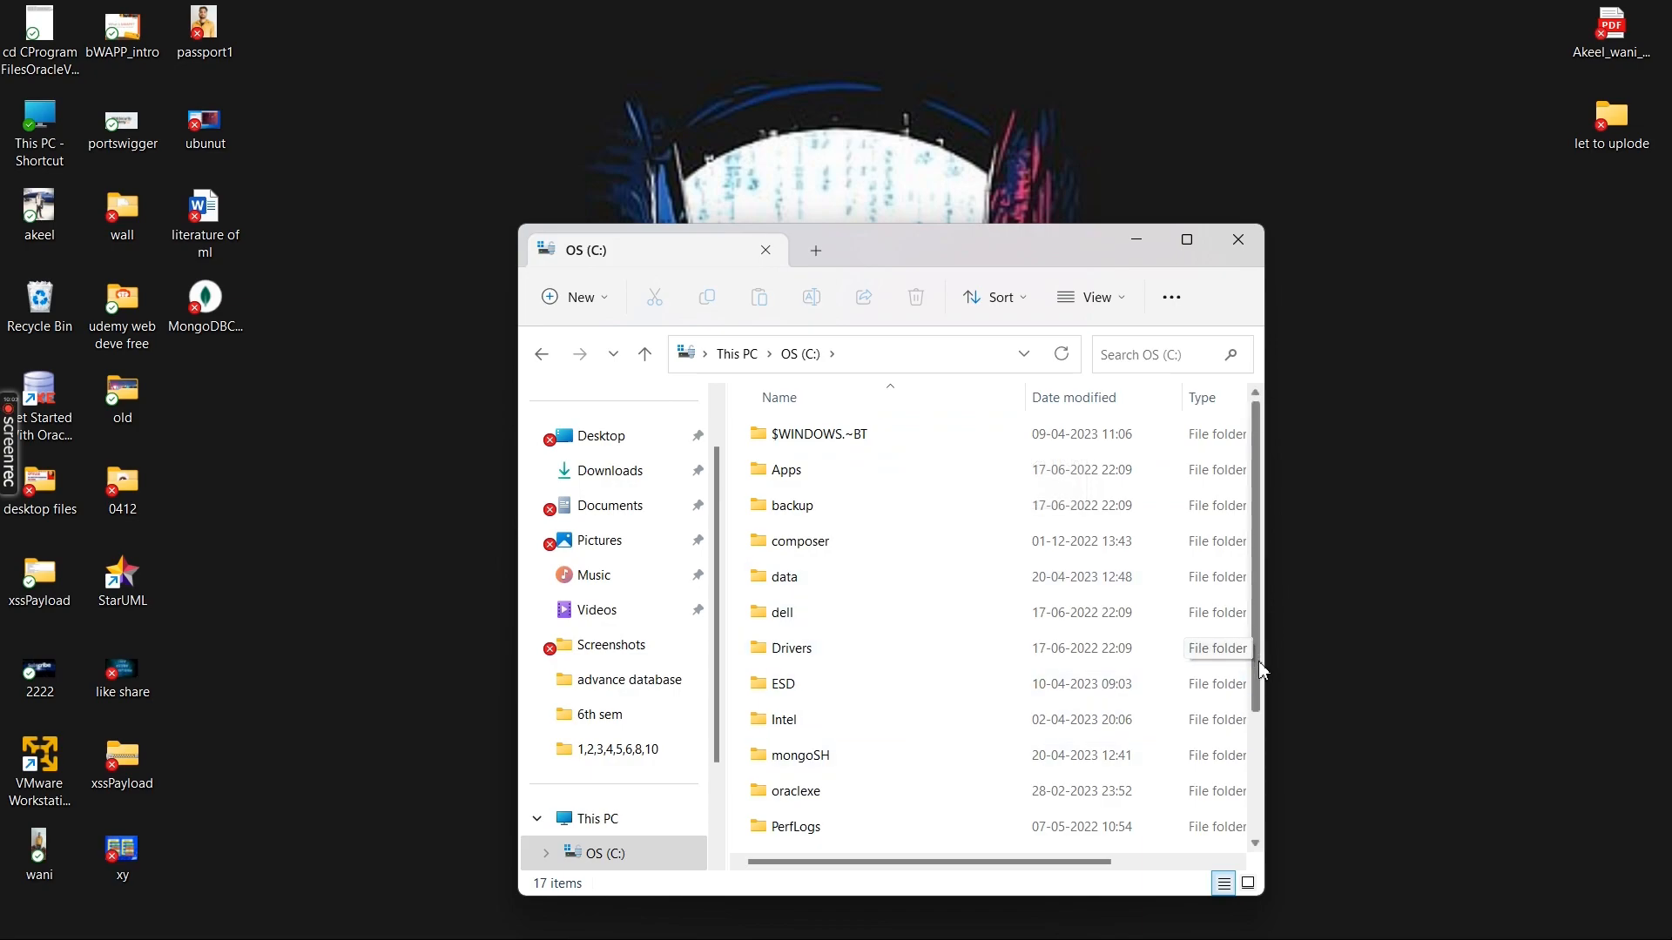
left_click(881, 761)
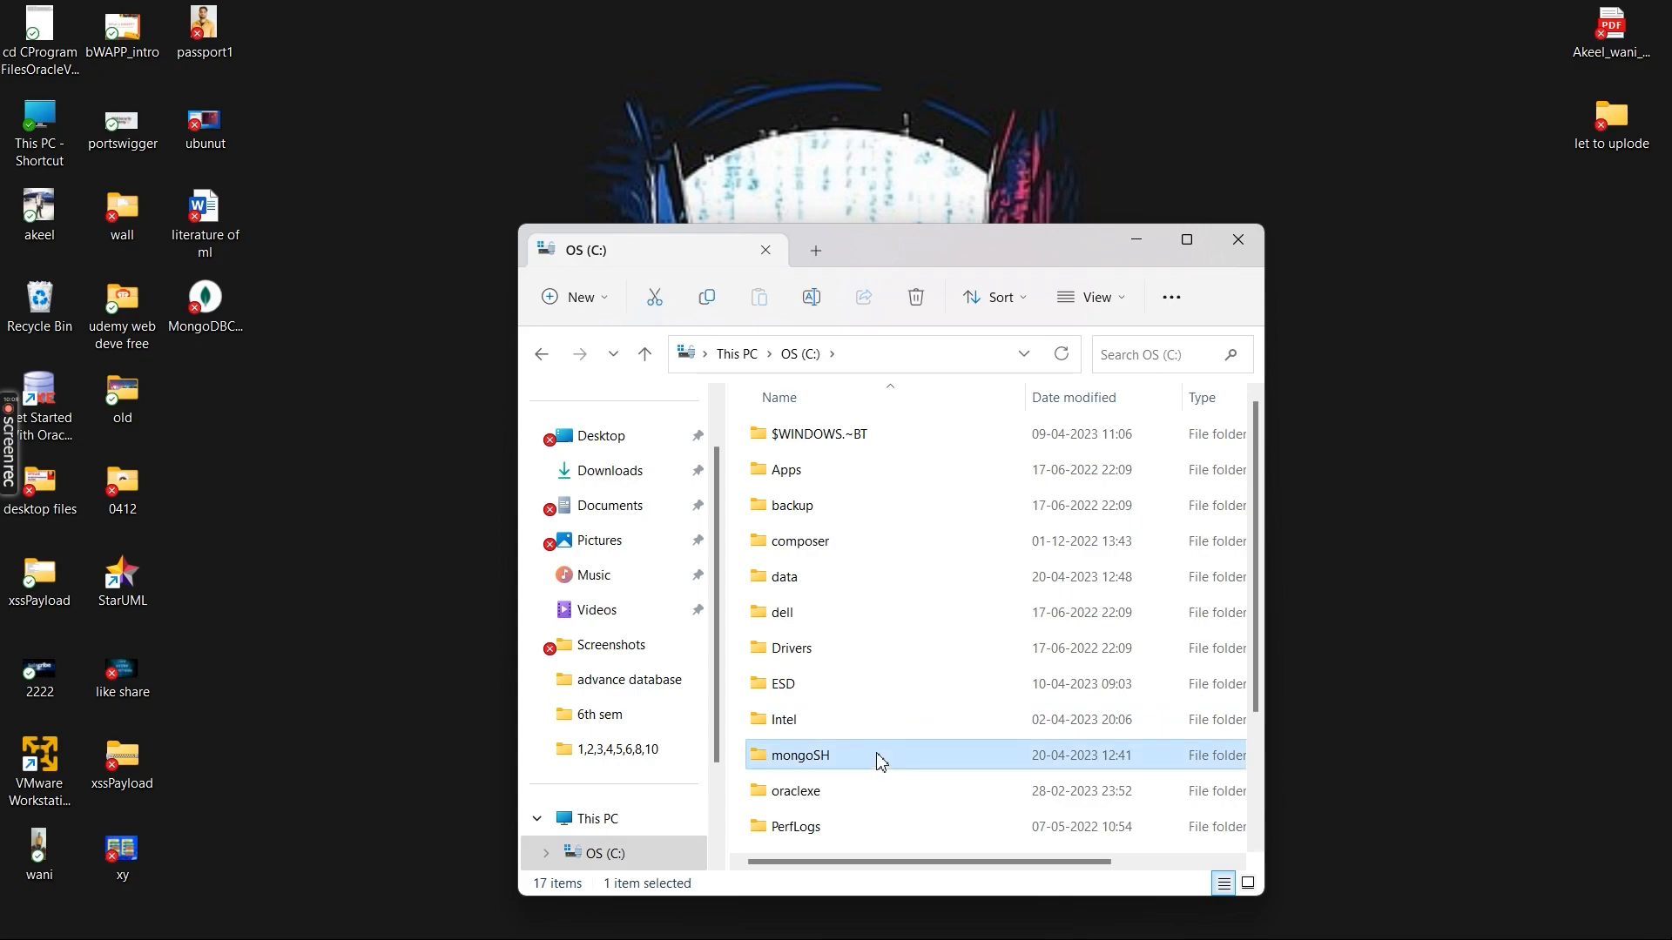
double_click(879, 759)
double_click(862, 443)
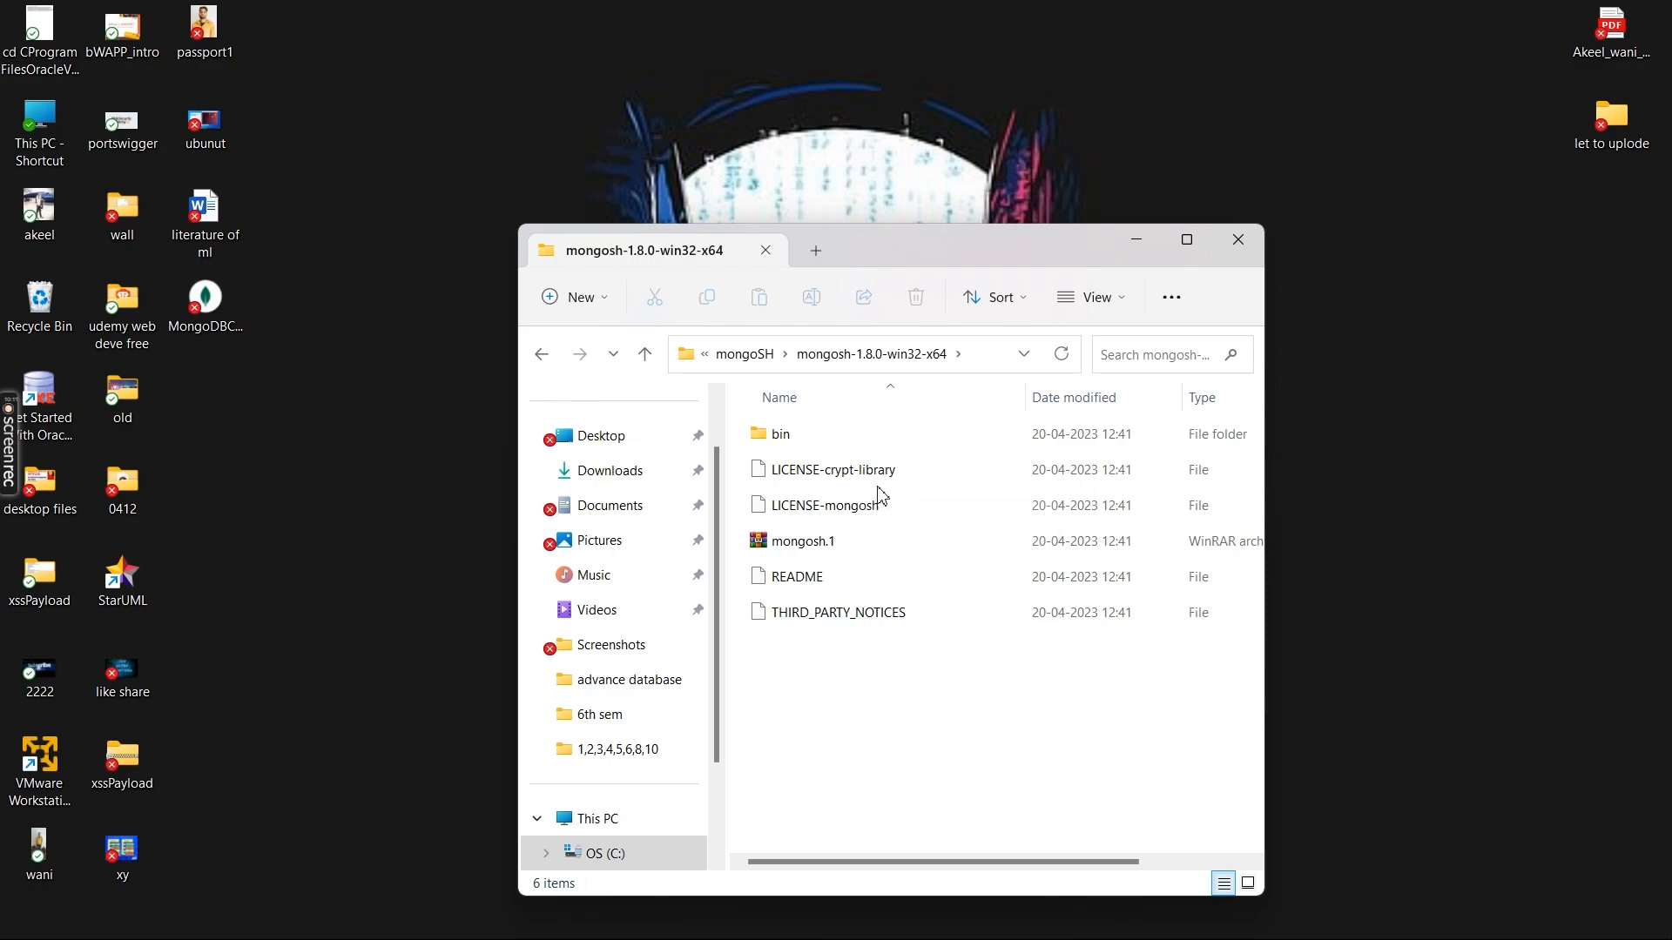
double_click(889, 447)
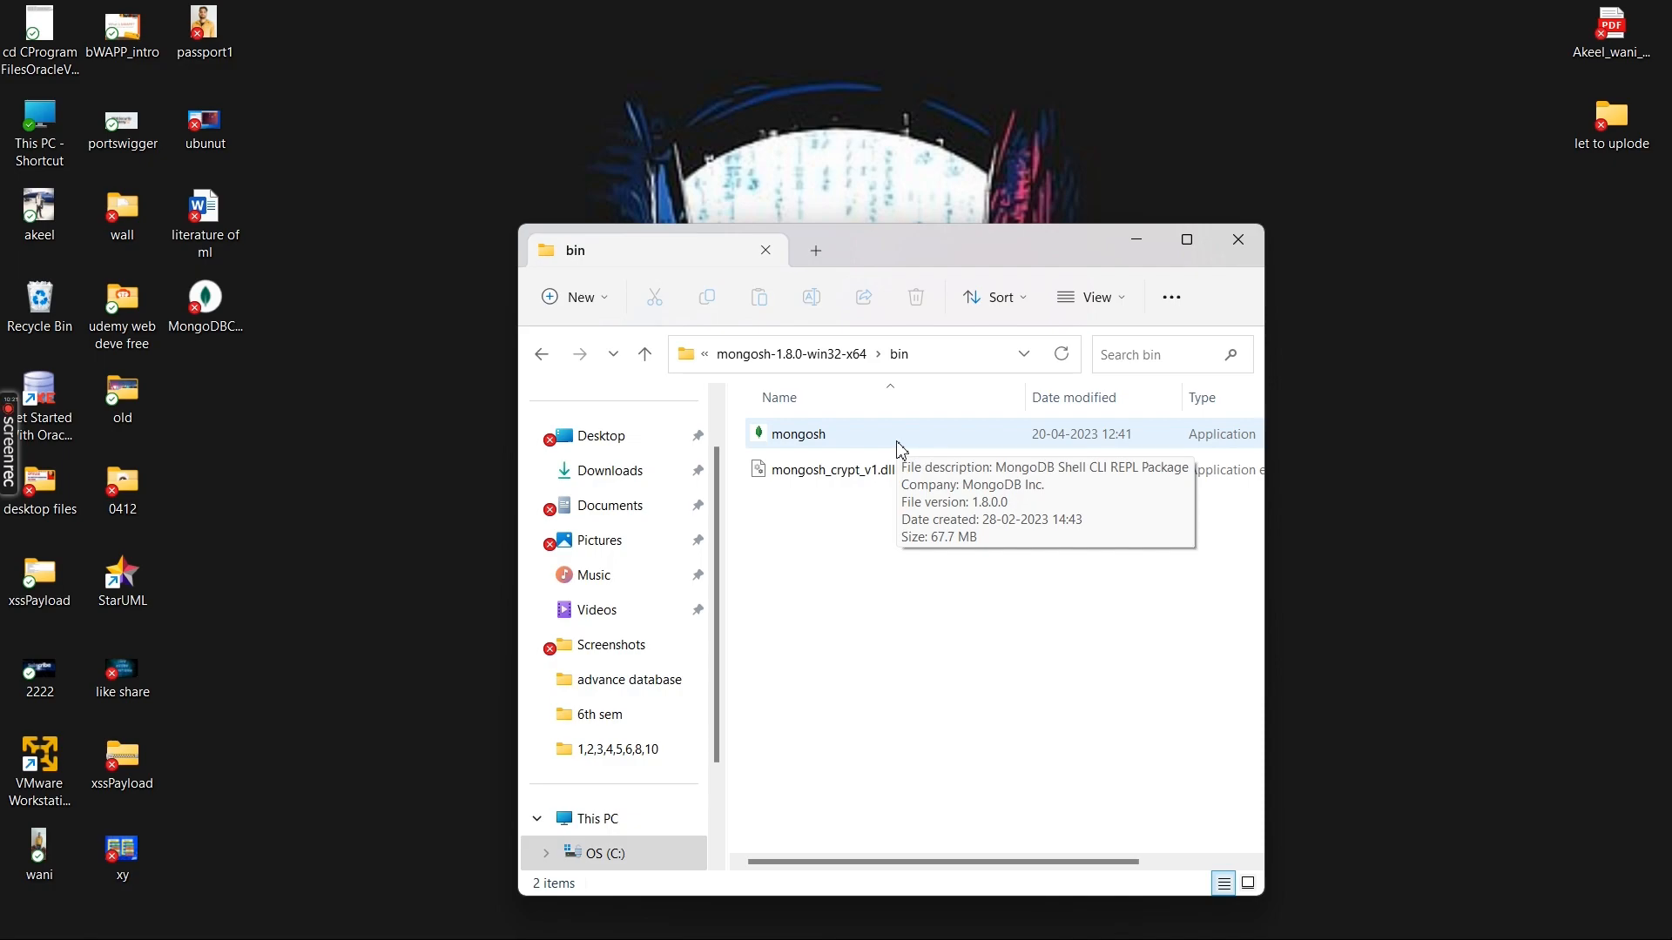
Launch mongosh with the default connection string, then examine the connection address and version details in its output.
double_click(902, 449)
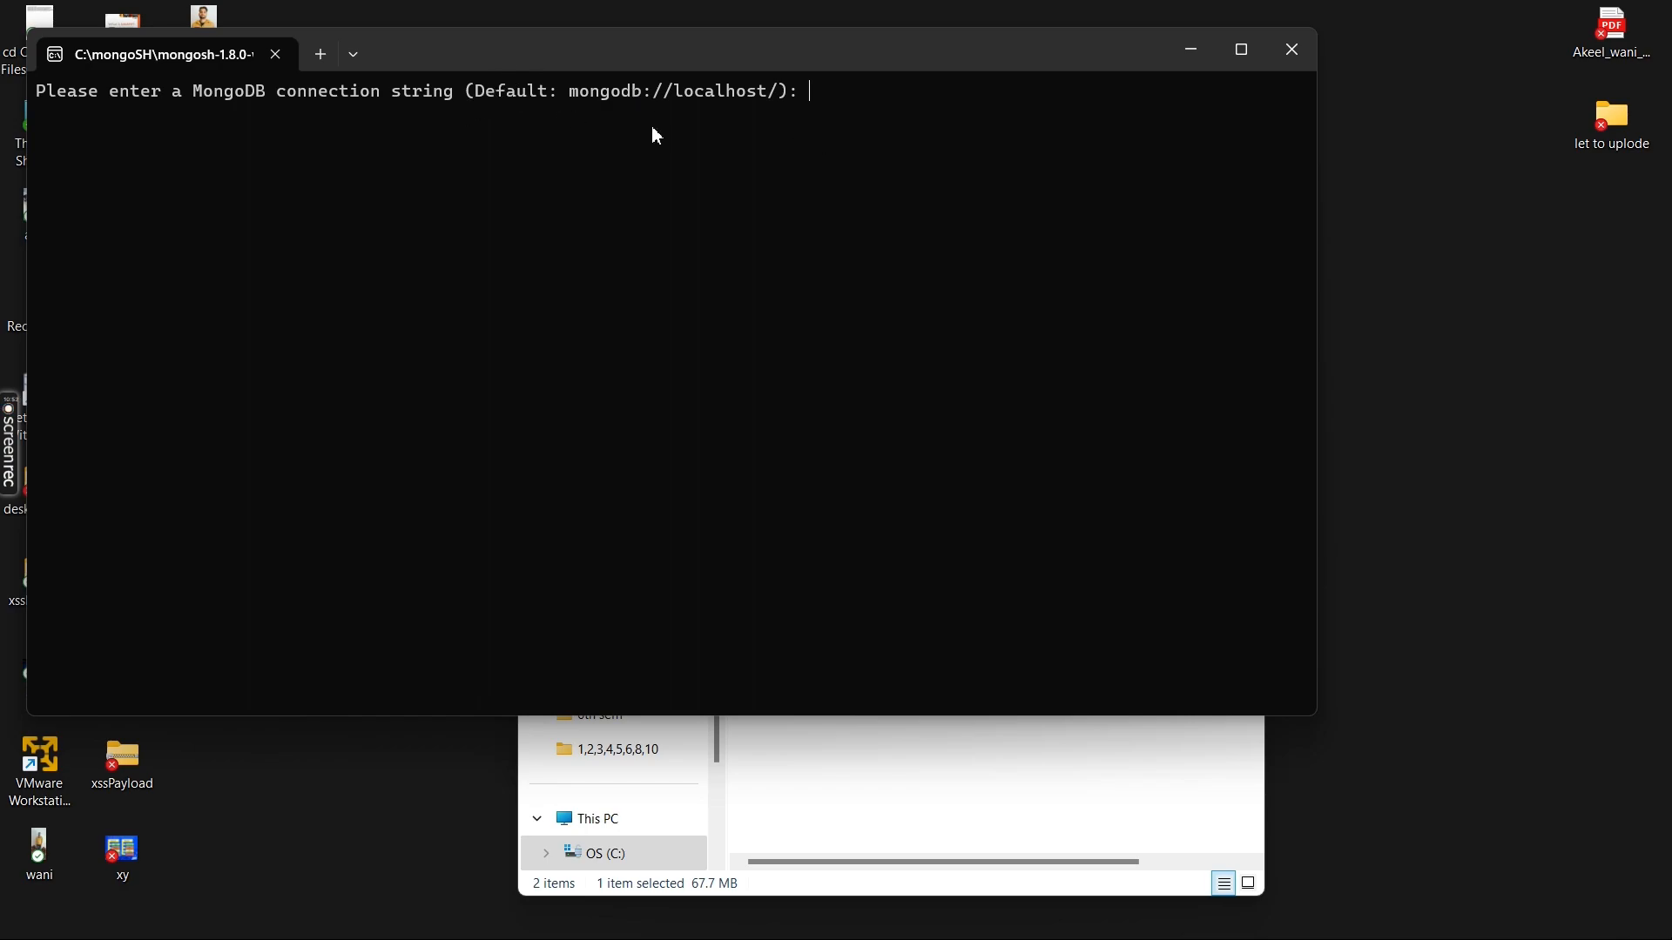
key("Return")
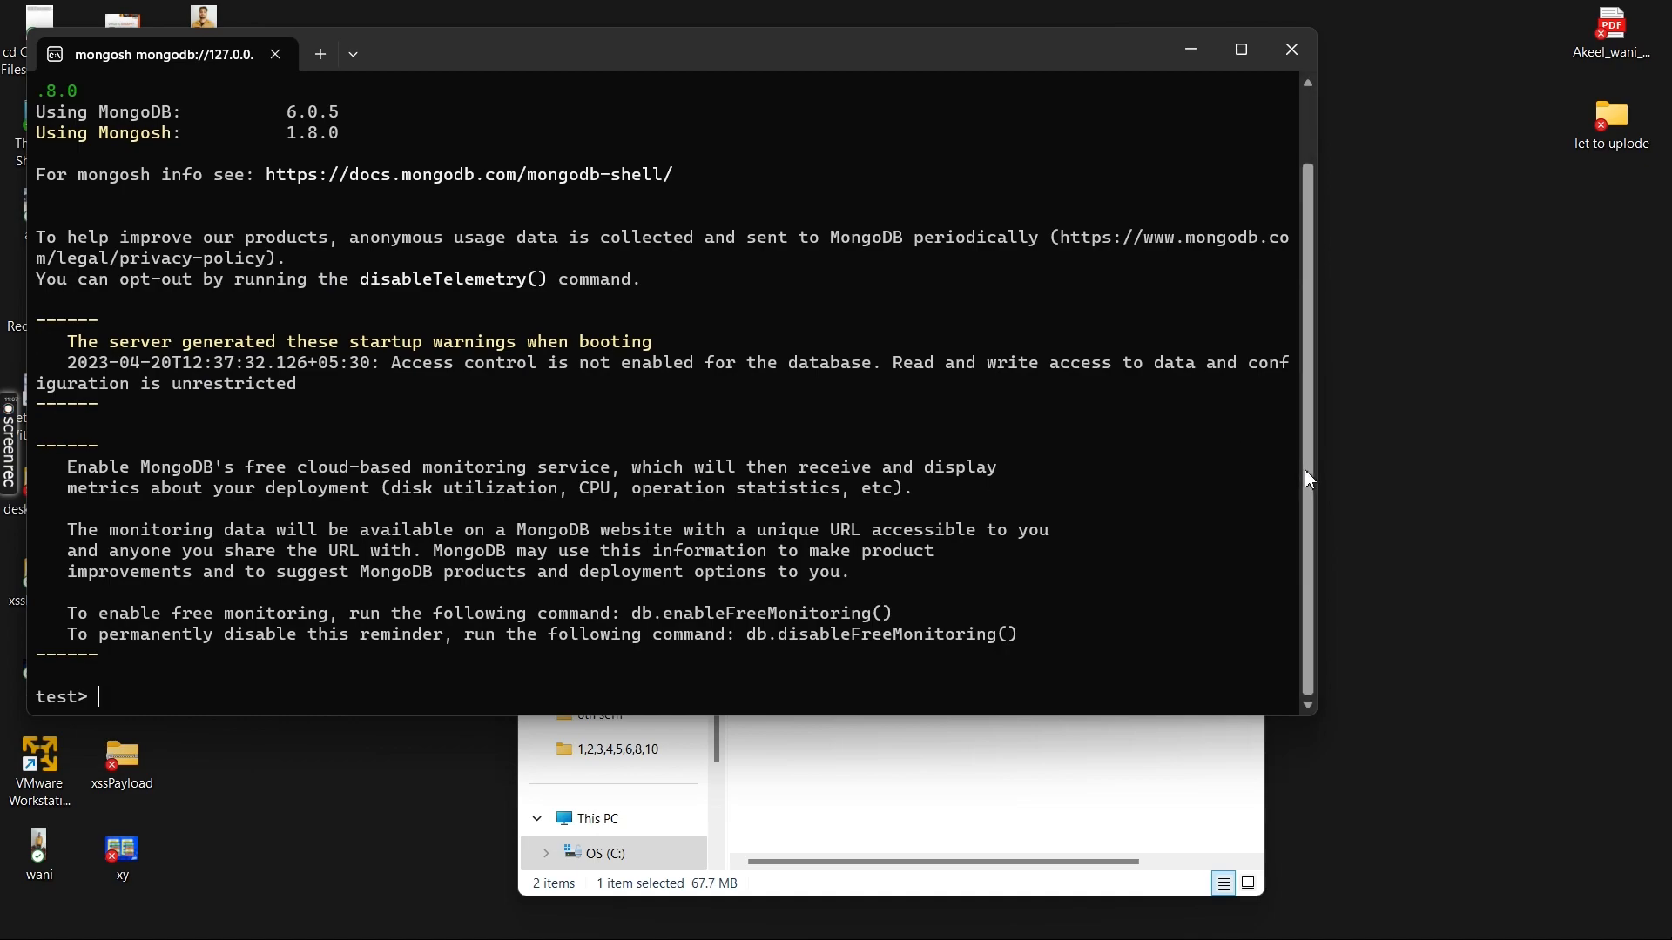
left_click_drag(1308, 471, 1309, 406)
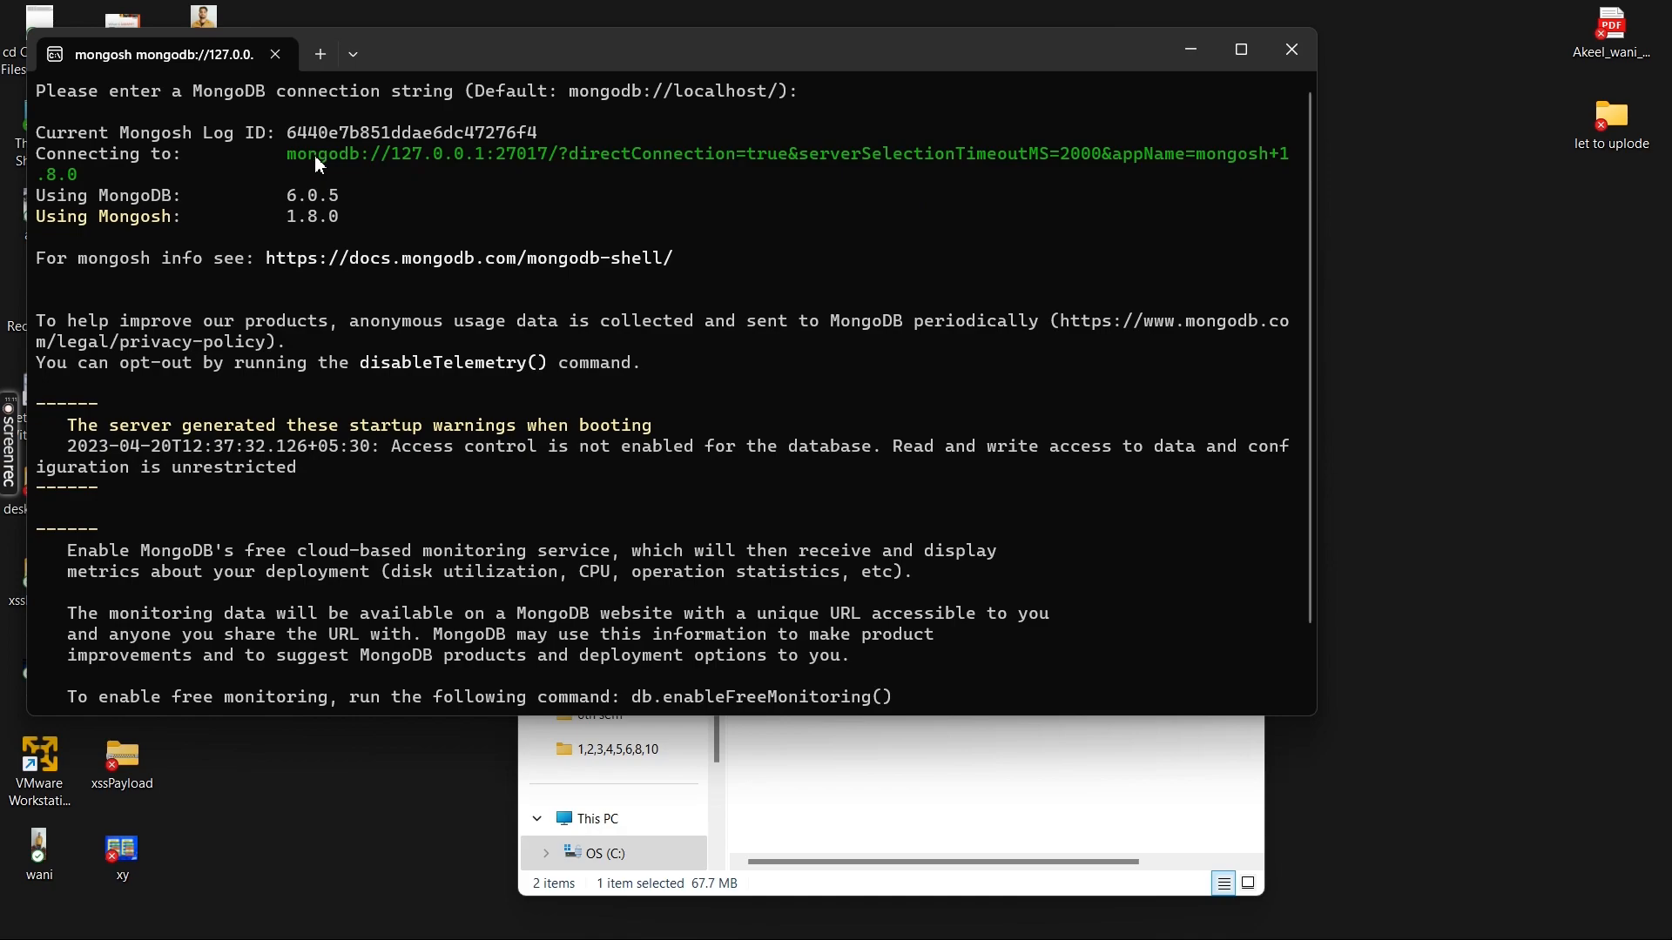
double_click(289, 154)
left_click_drag(482, 164, 849, 164)
left_click(717, 221)
left_click_drag(1309, 526, 1310, 620)
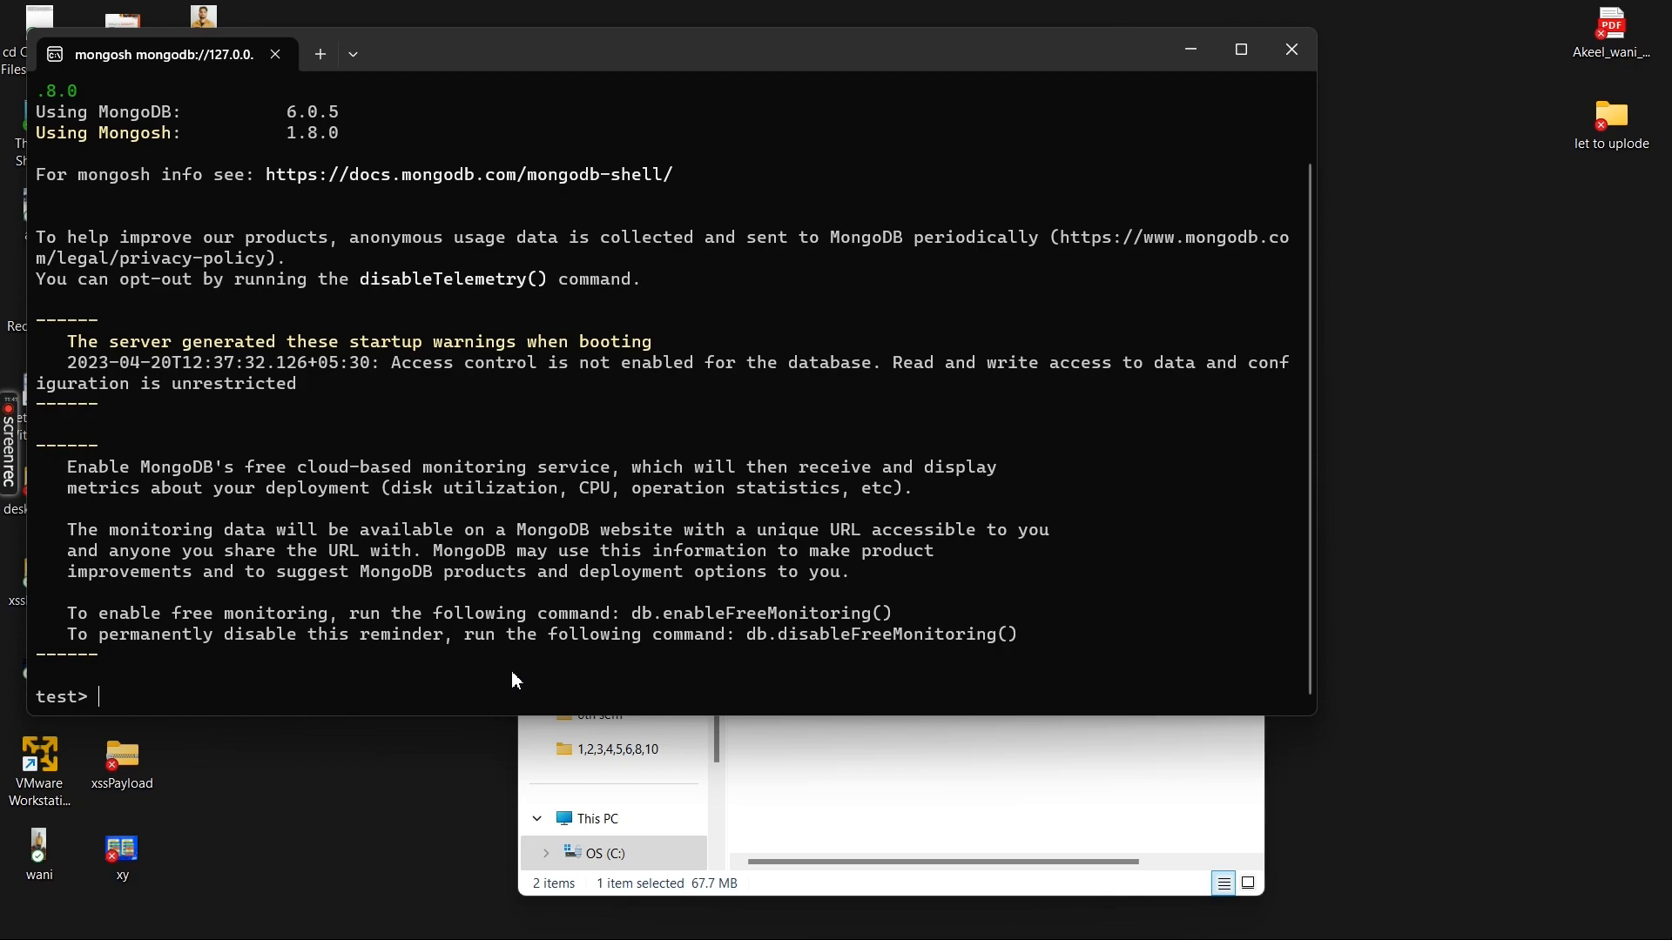
List the databases in the MongoDB shell with the command show dbs.
type("sd")
type("ow")
key("BackSpace")
key("BackSpace")
key("BackSpace")
key("BackSpace")
type("how dbs")
key("Return")
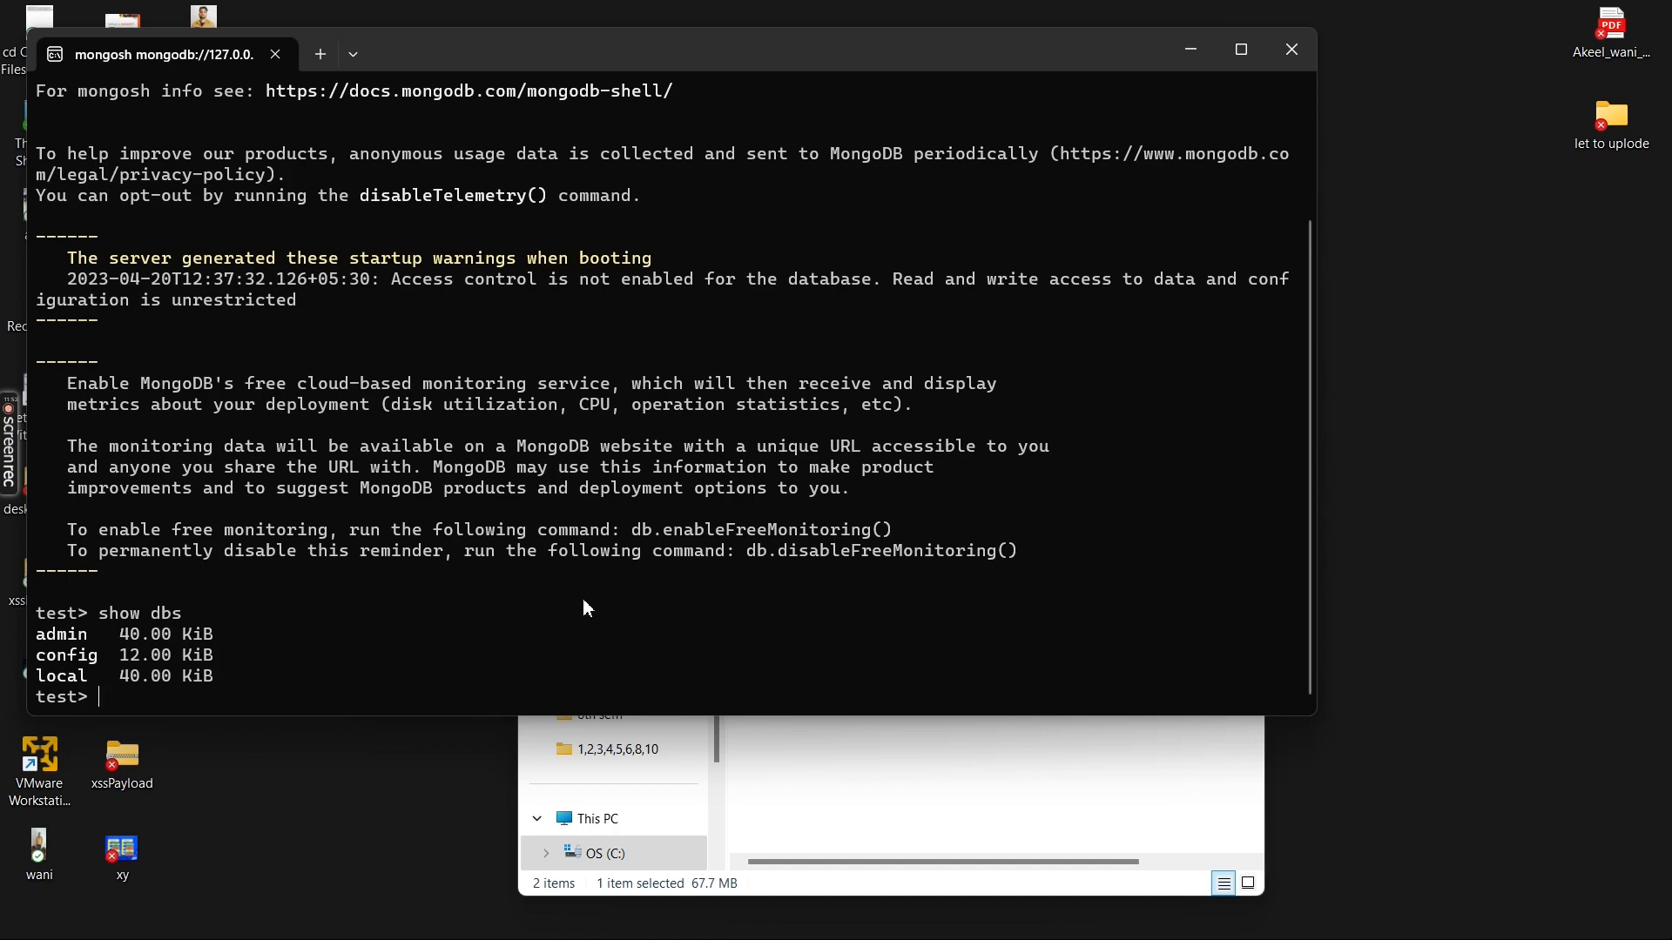
Maximize the shell window and switch to a new database with the command use cscorner.
left_click(1244, 50)
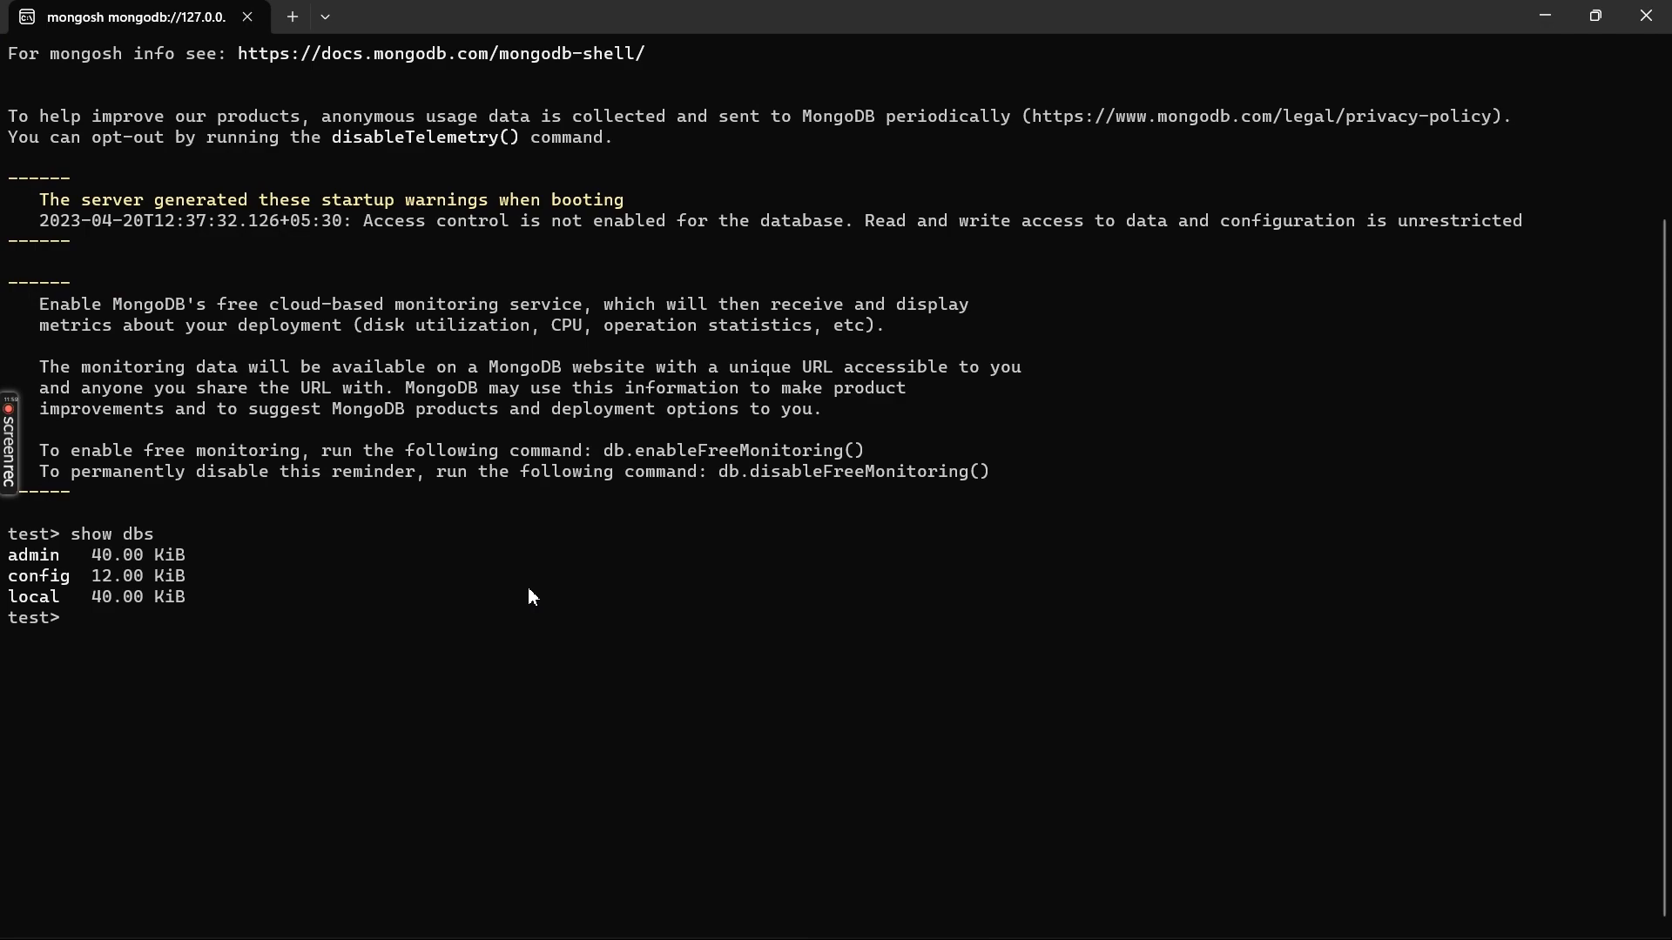
type("usesccorner")
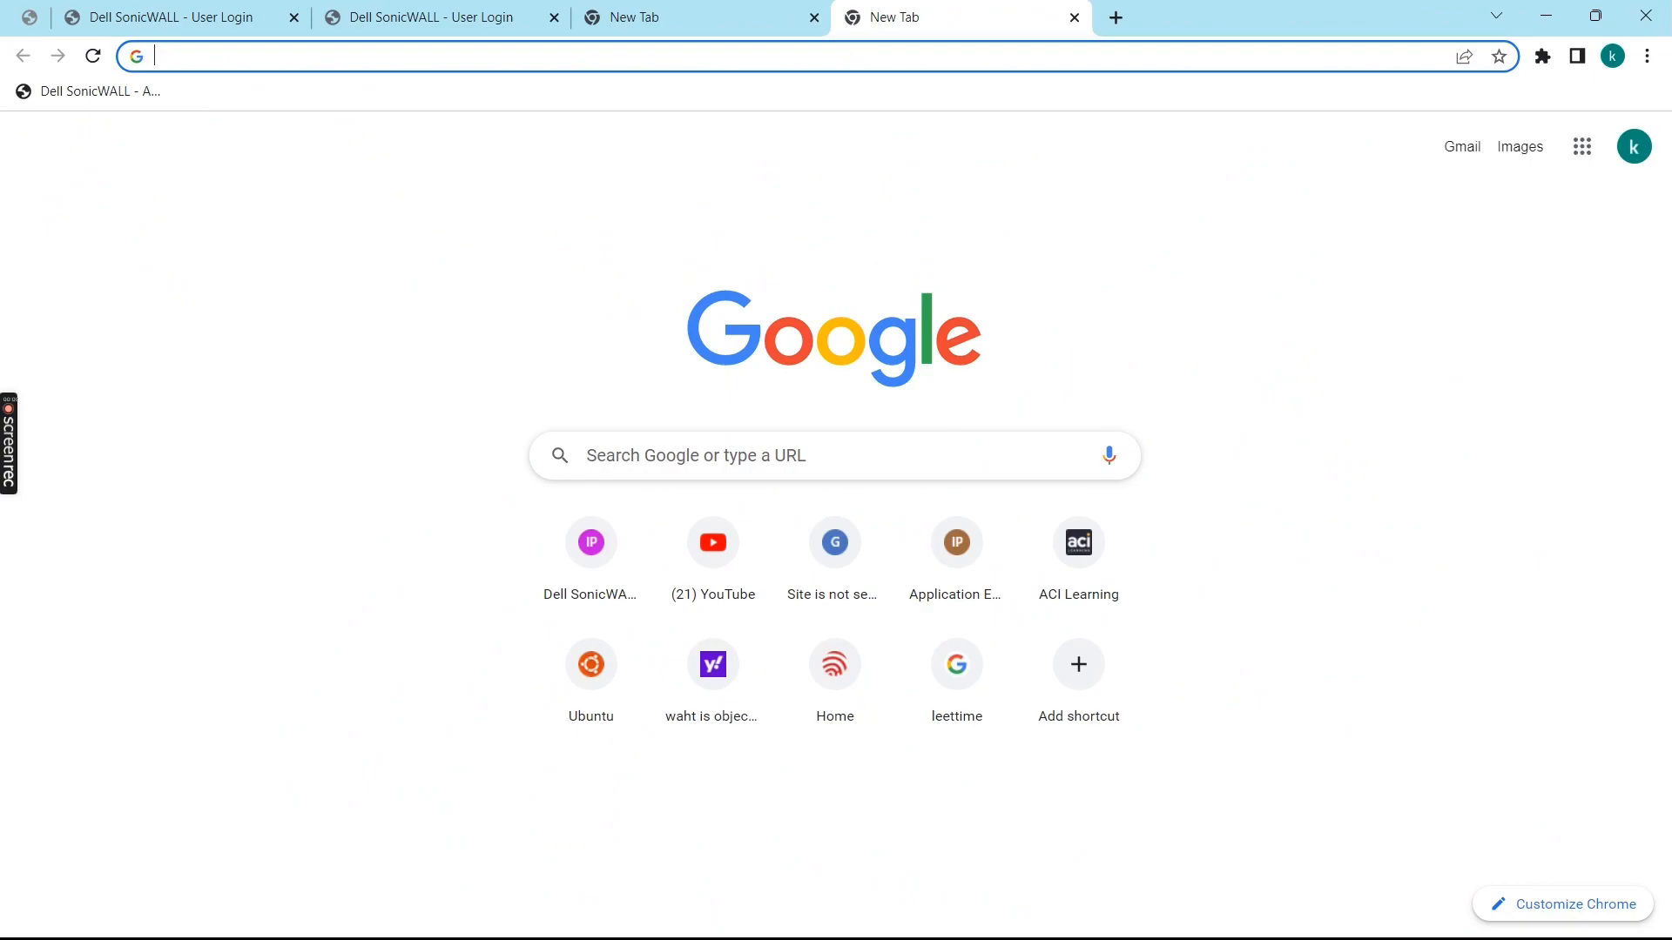
Minimize the Chrome and File Explorer windows and bring the mongosh window back up.
left_click(1547, 16)
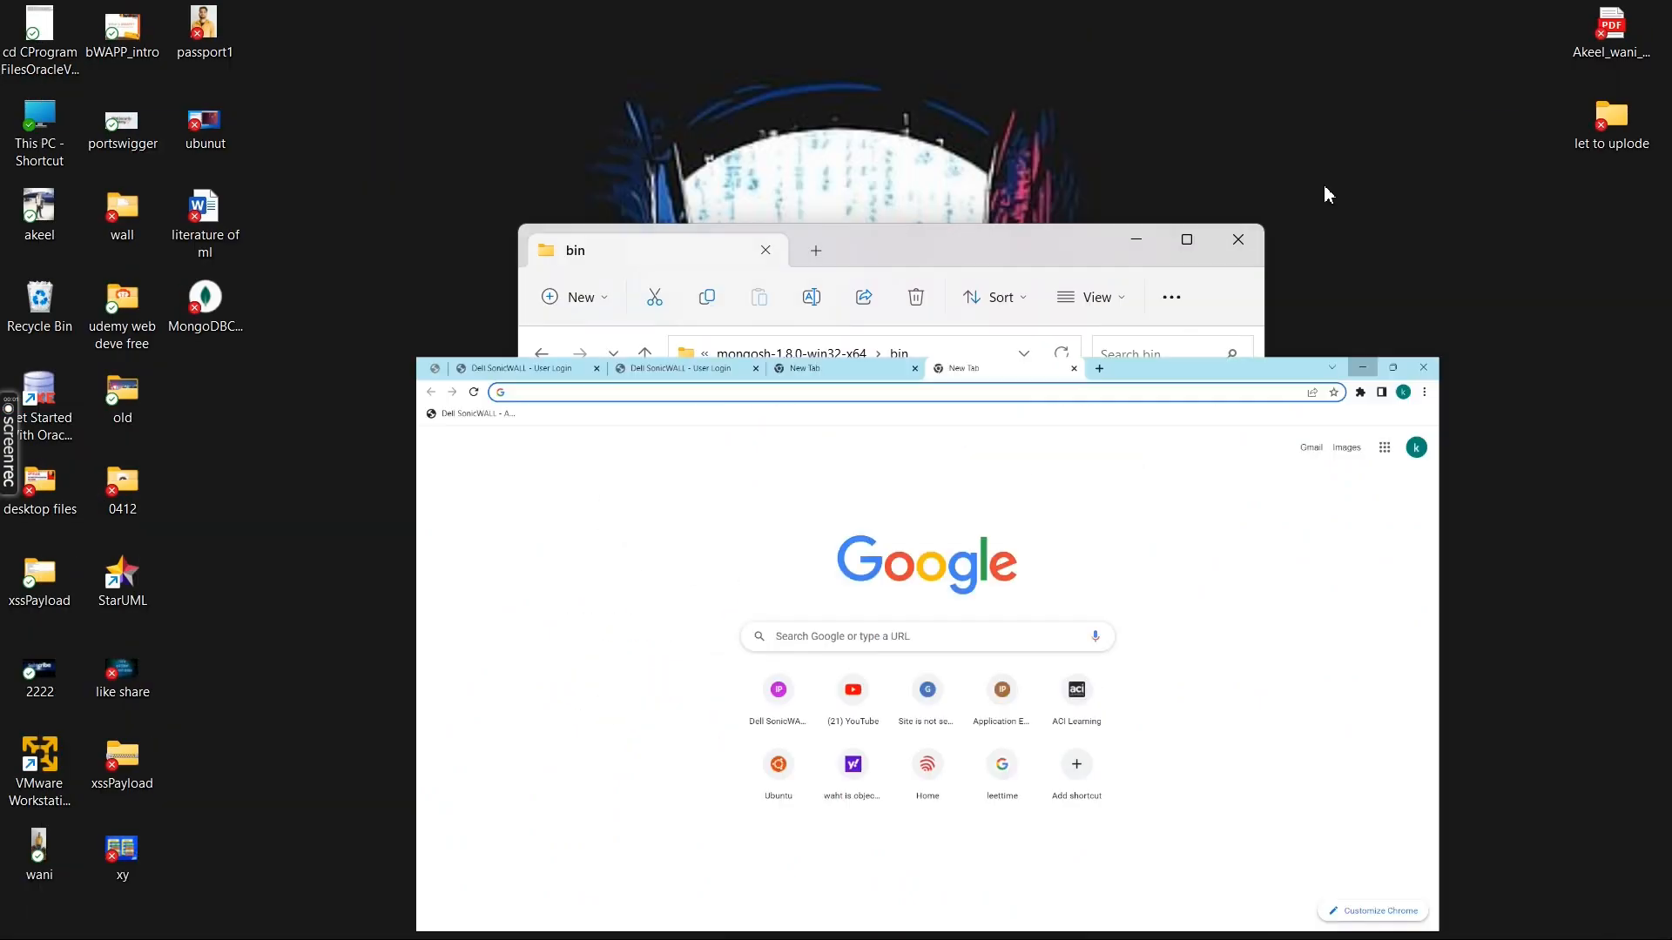
left_click(1136, 239)
mouse_move(1123, 933)
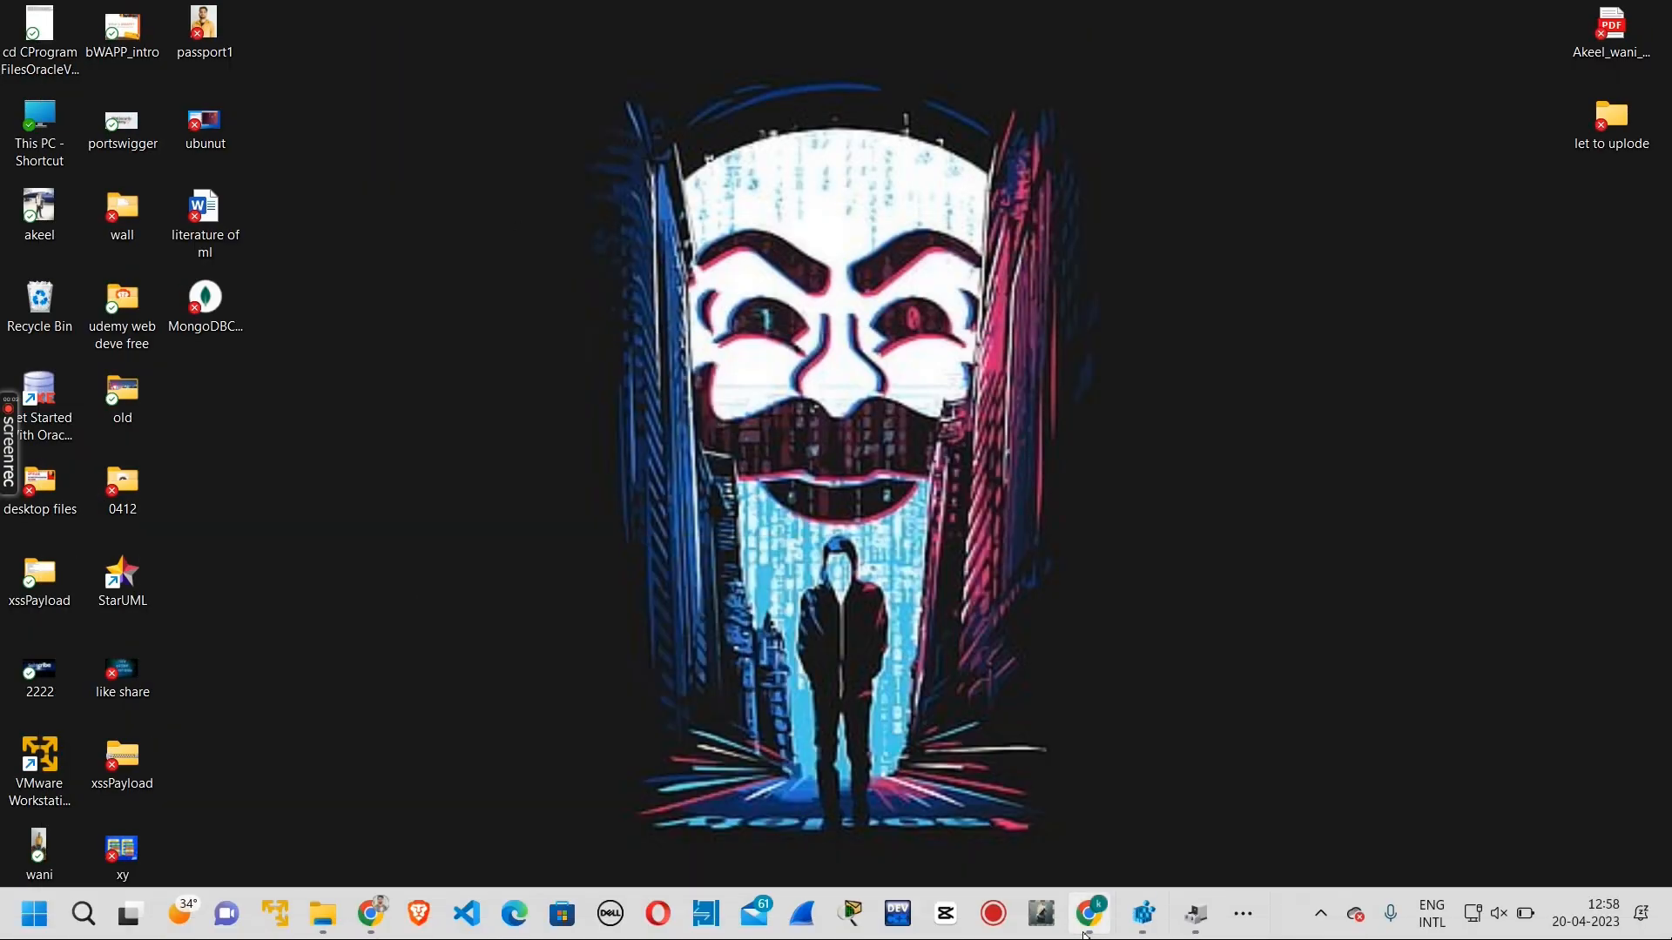
left_click(1244, 912)
left_click(1341, 849)
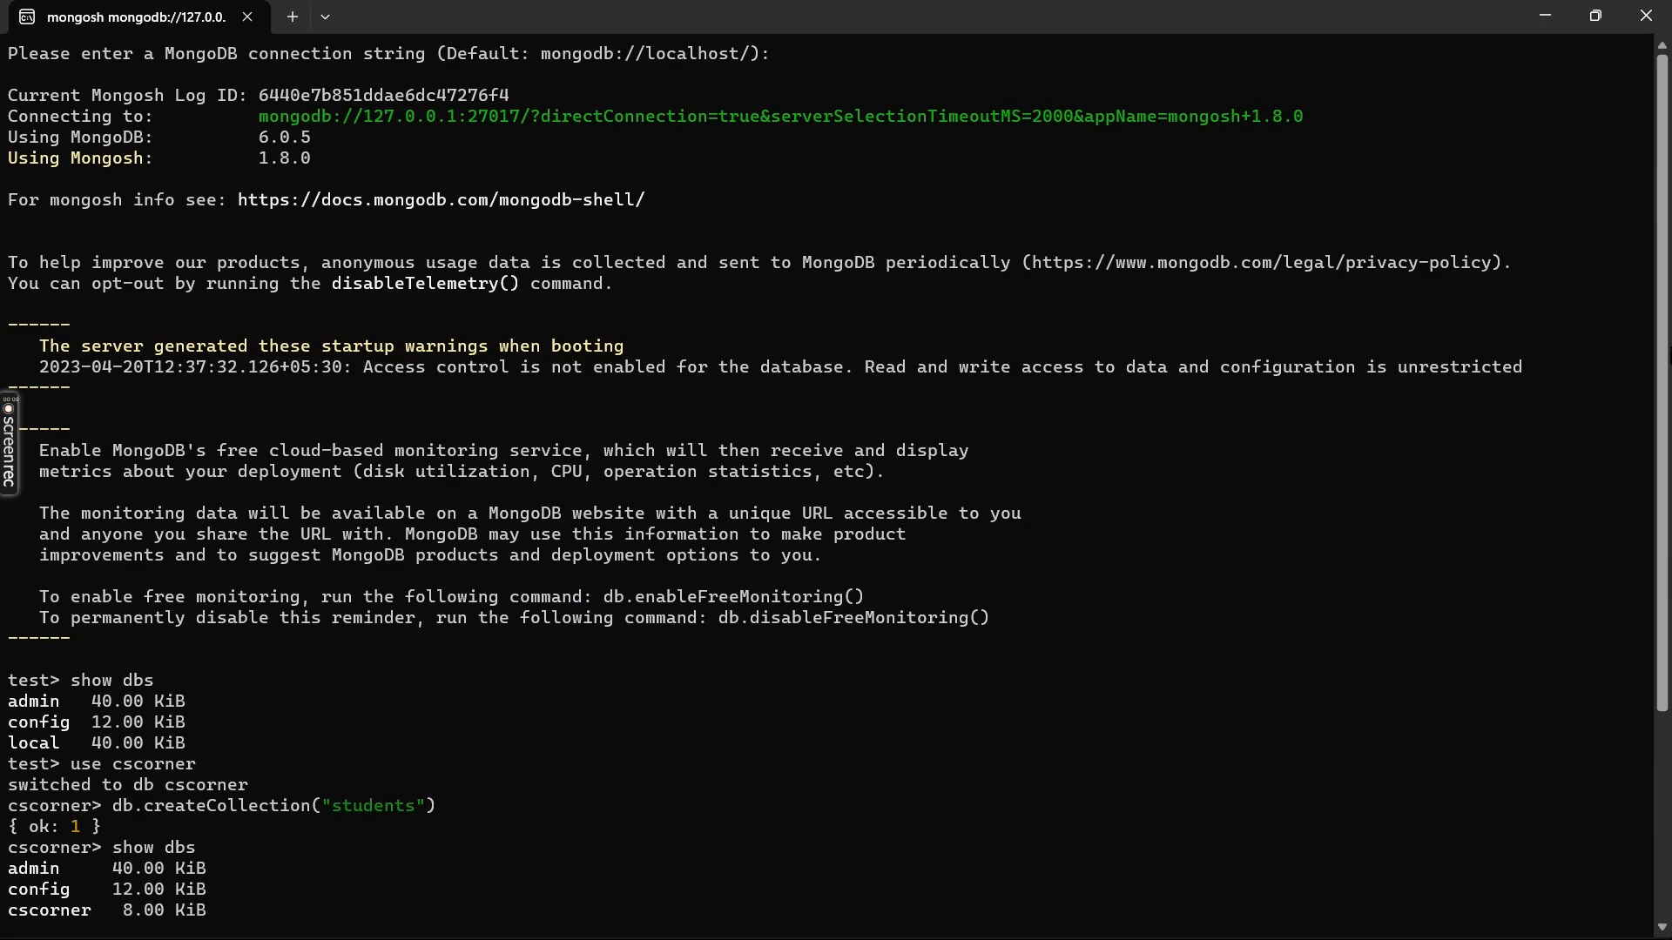
Copy the address mongodb://127.0.0.1:27017/ from the mongosh connection output and minimize the shell window.
scroll(1663, 624, "down", 5)
scroll(908, 141, "up", 5)
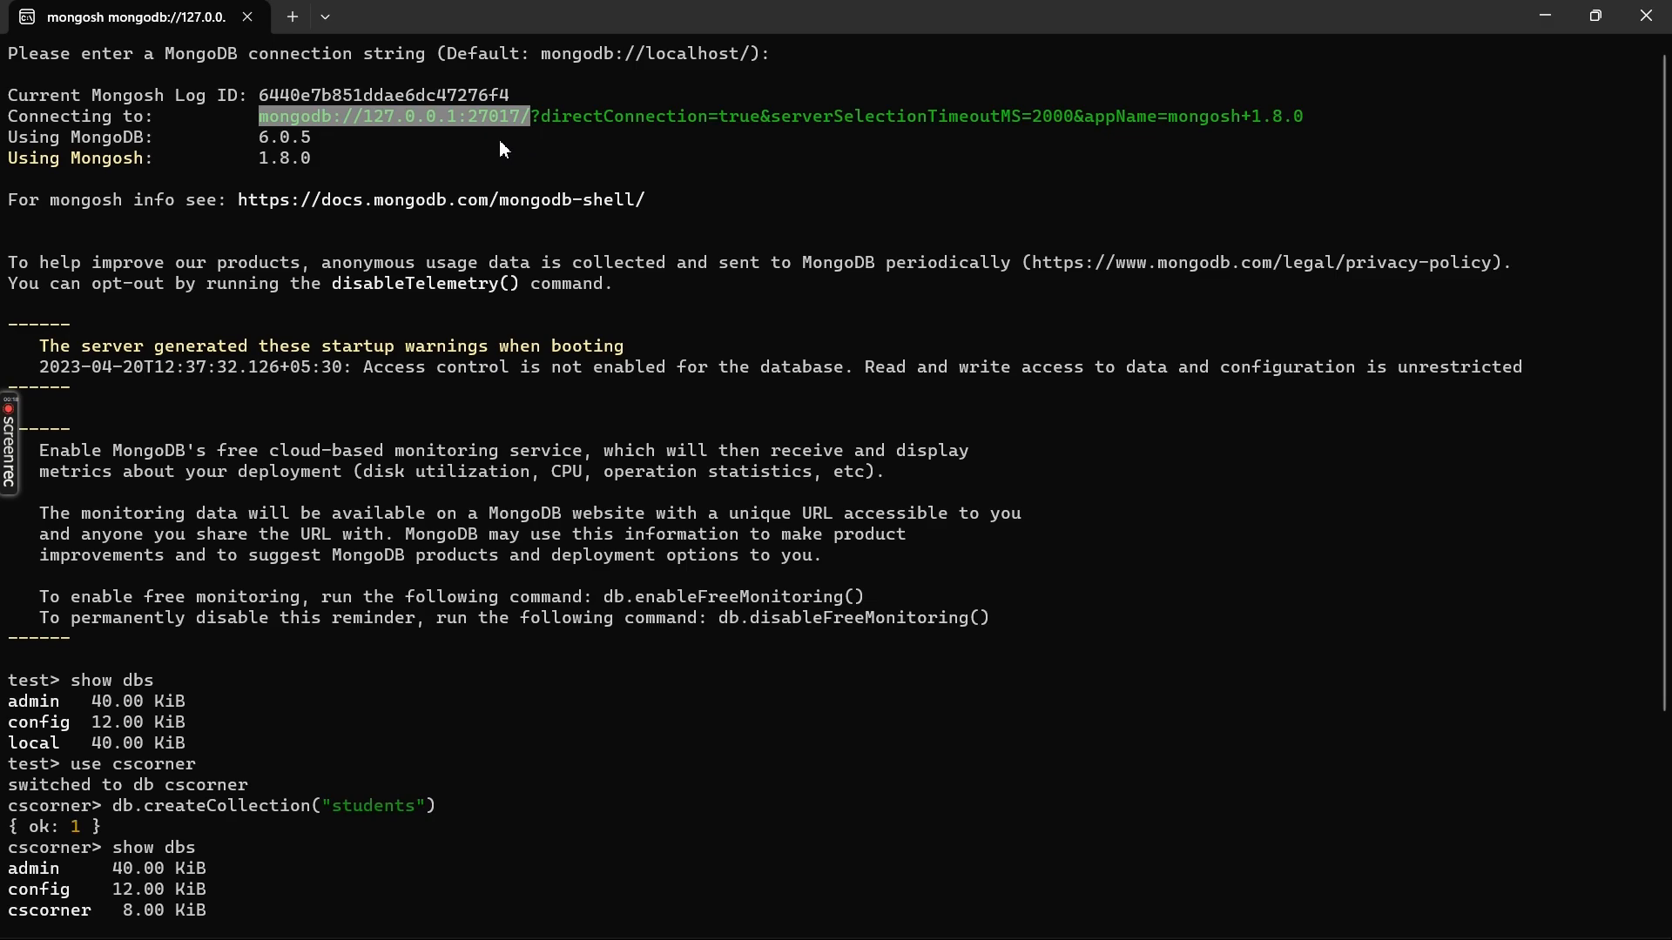
key("ctrl+c")
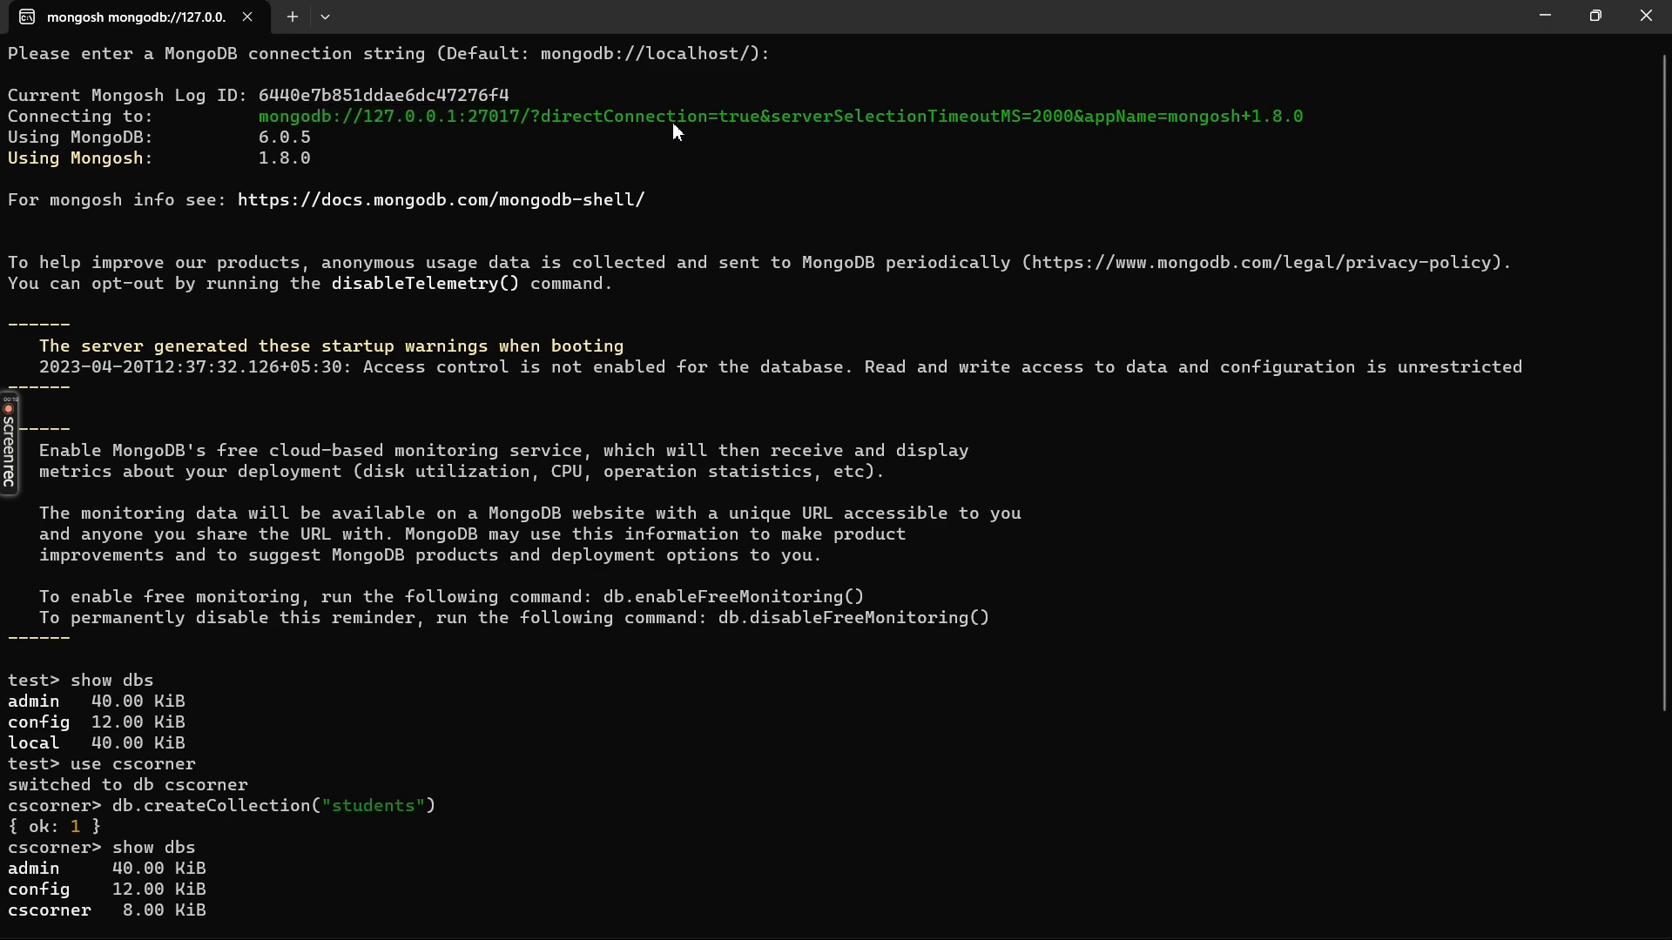
left_click(1544, 16)
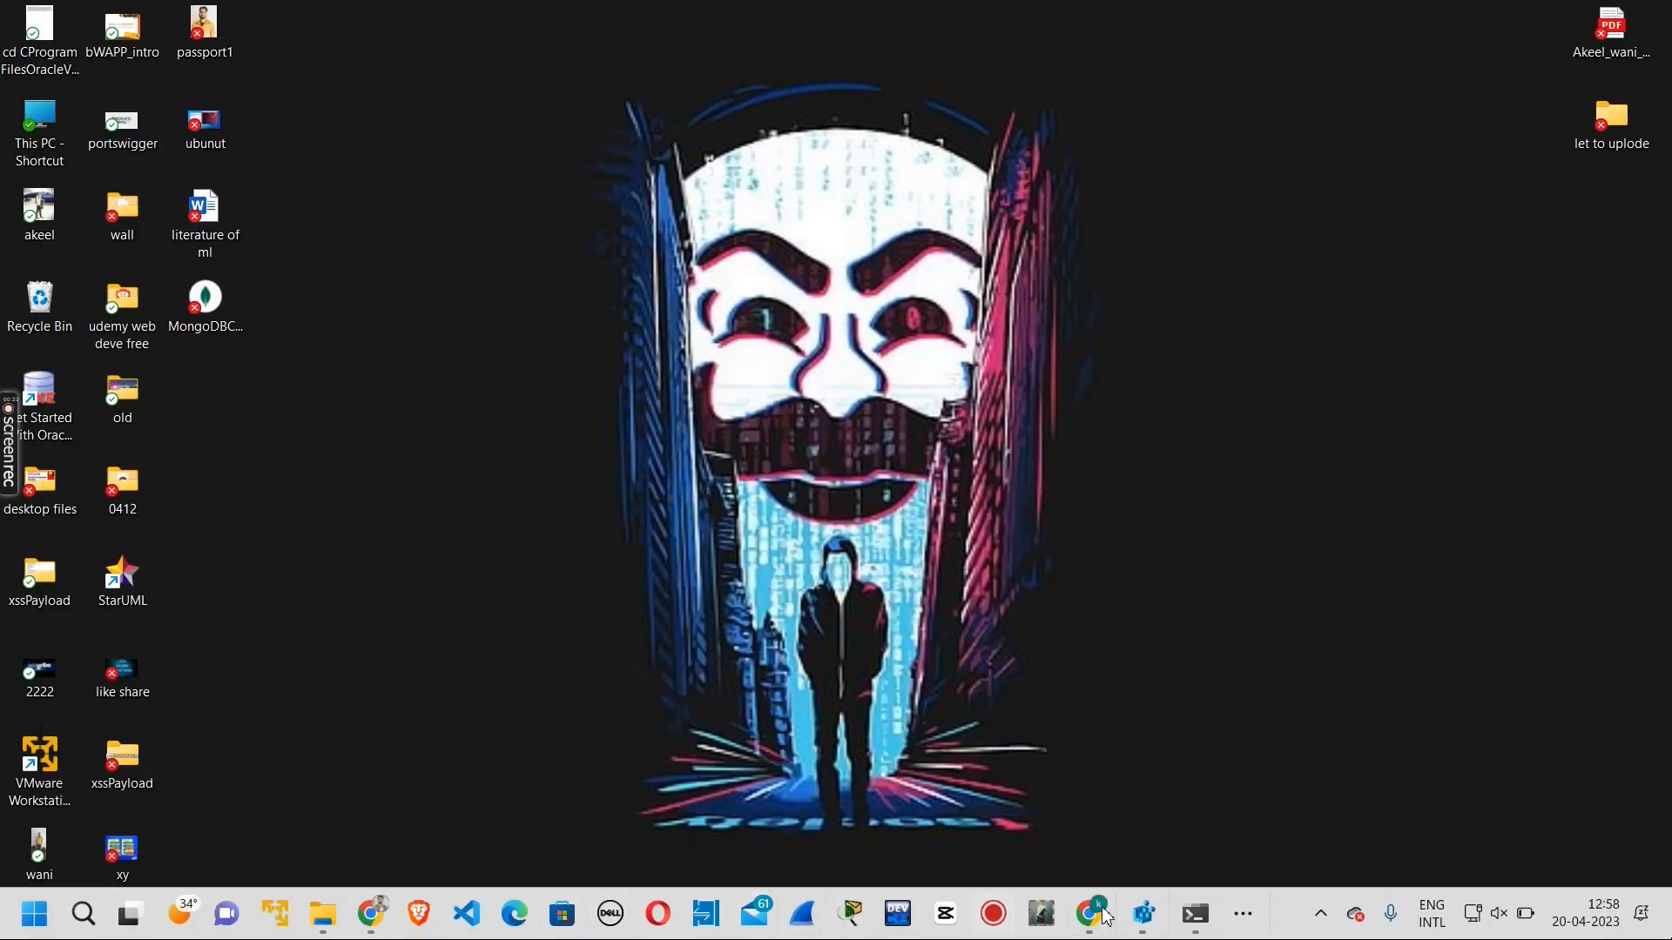
Open the copied MongoDB address in Chrome and allow it to launch MongoDB Compass.
left_click(1079, 786)
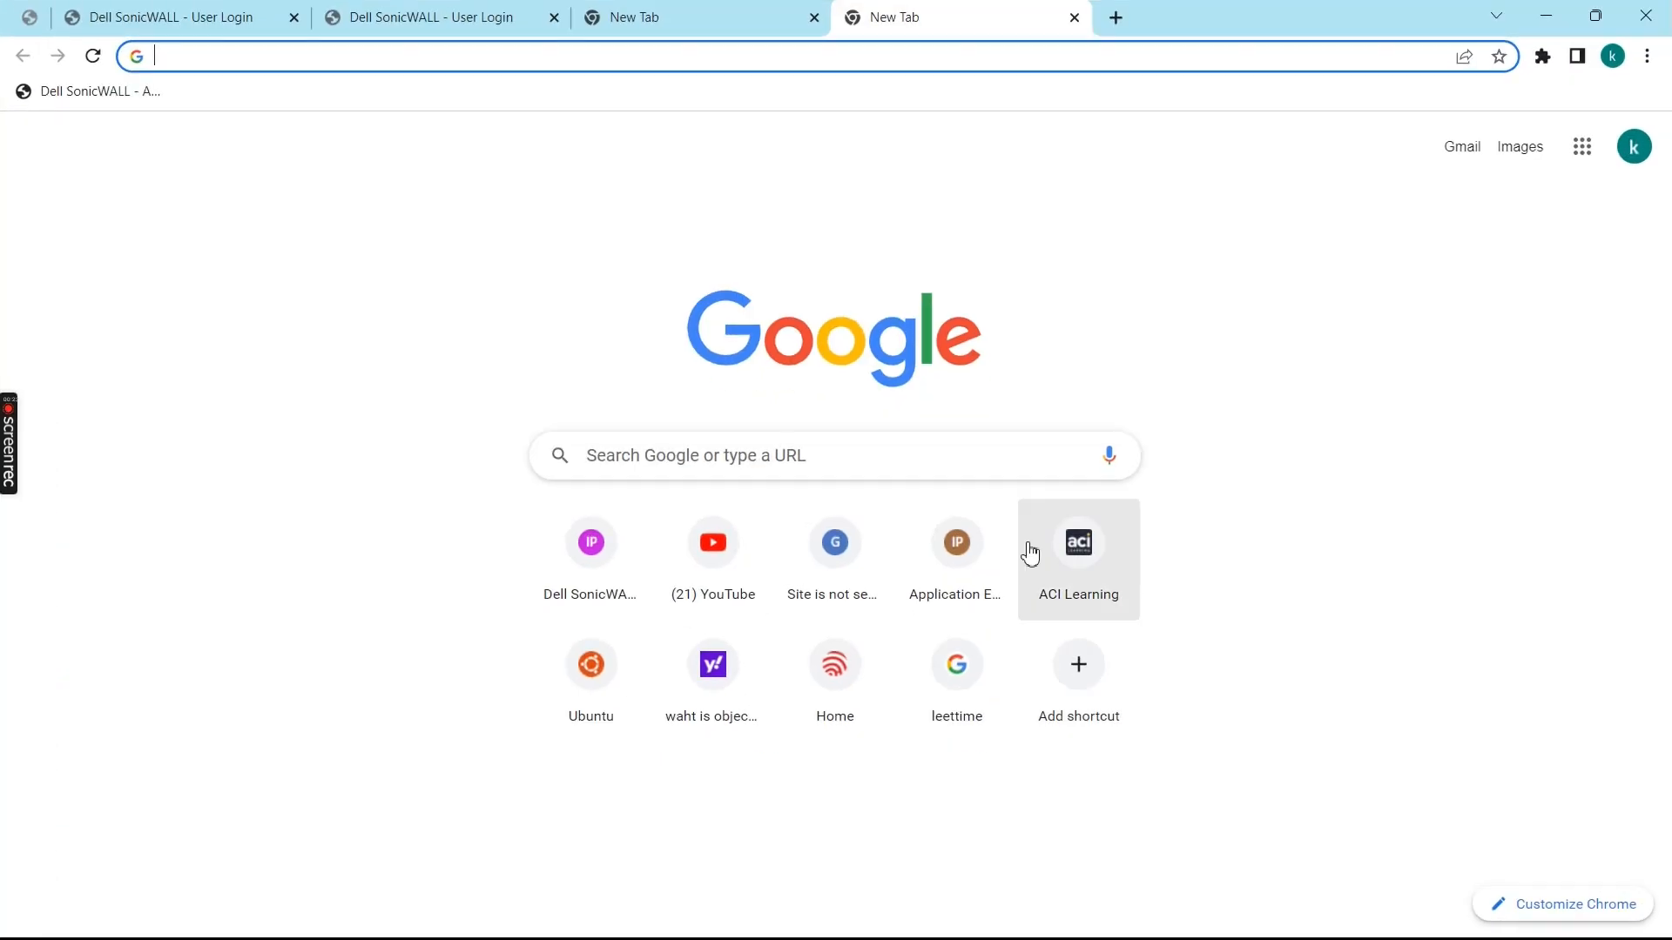
left_click(644, 54)
key("ctrl+v")
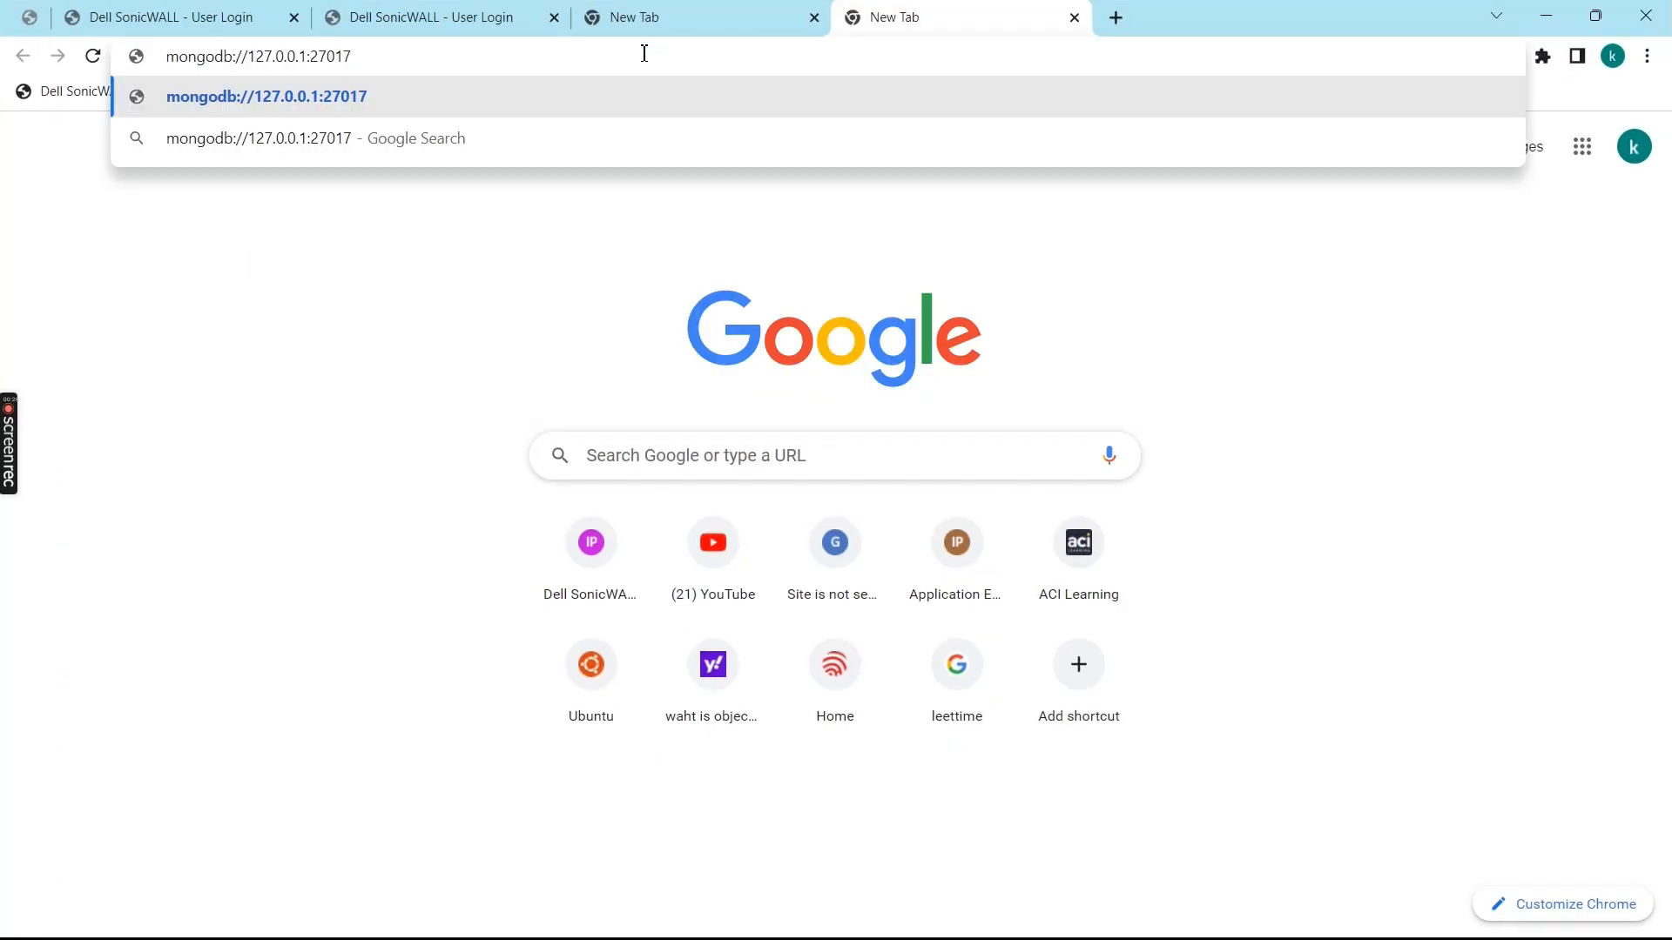
key("Return")
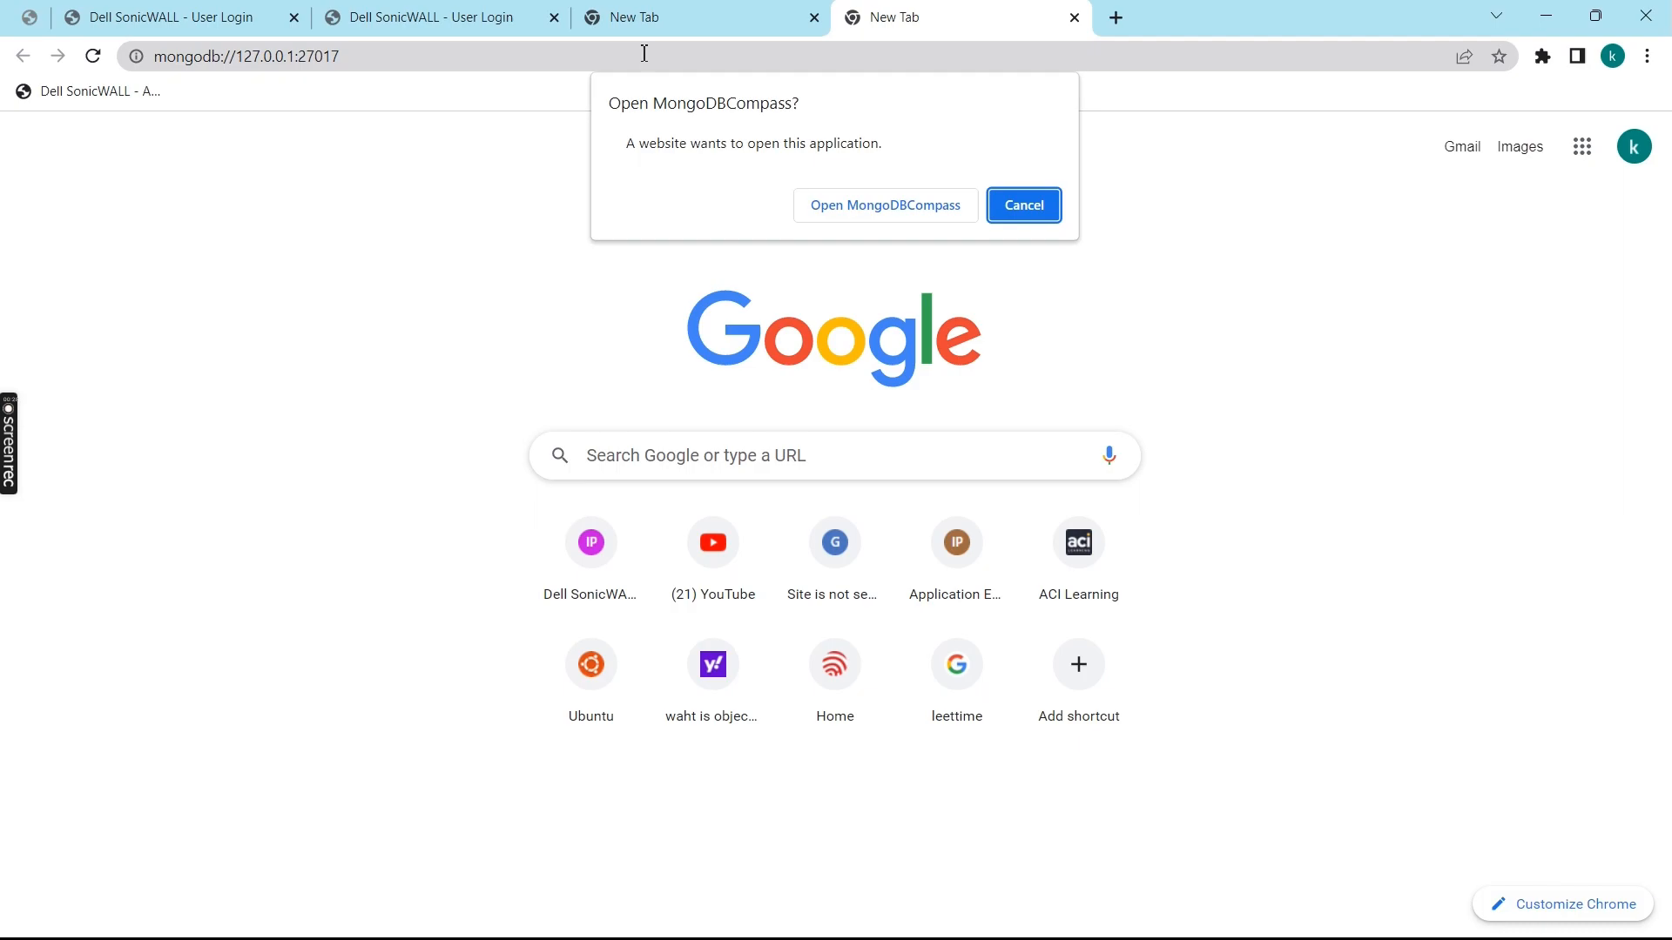
left_click(859, 218)
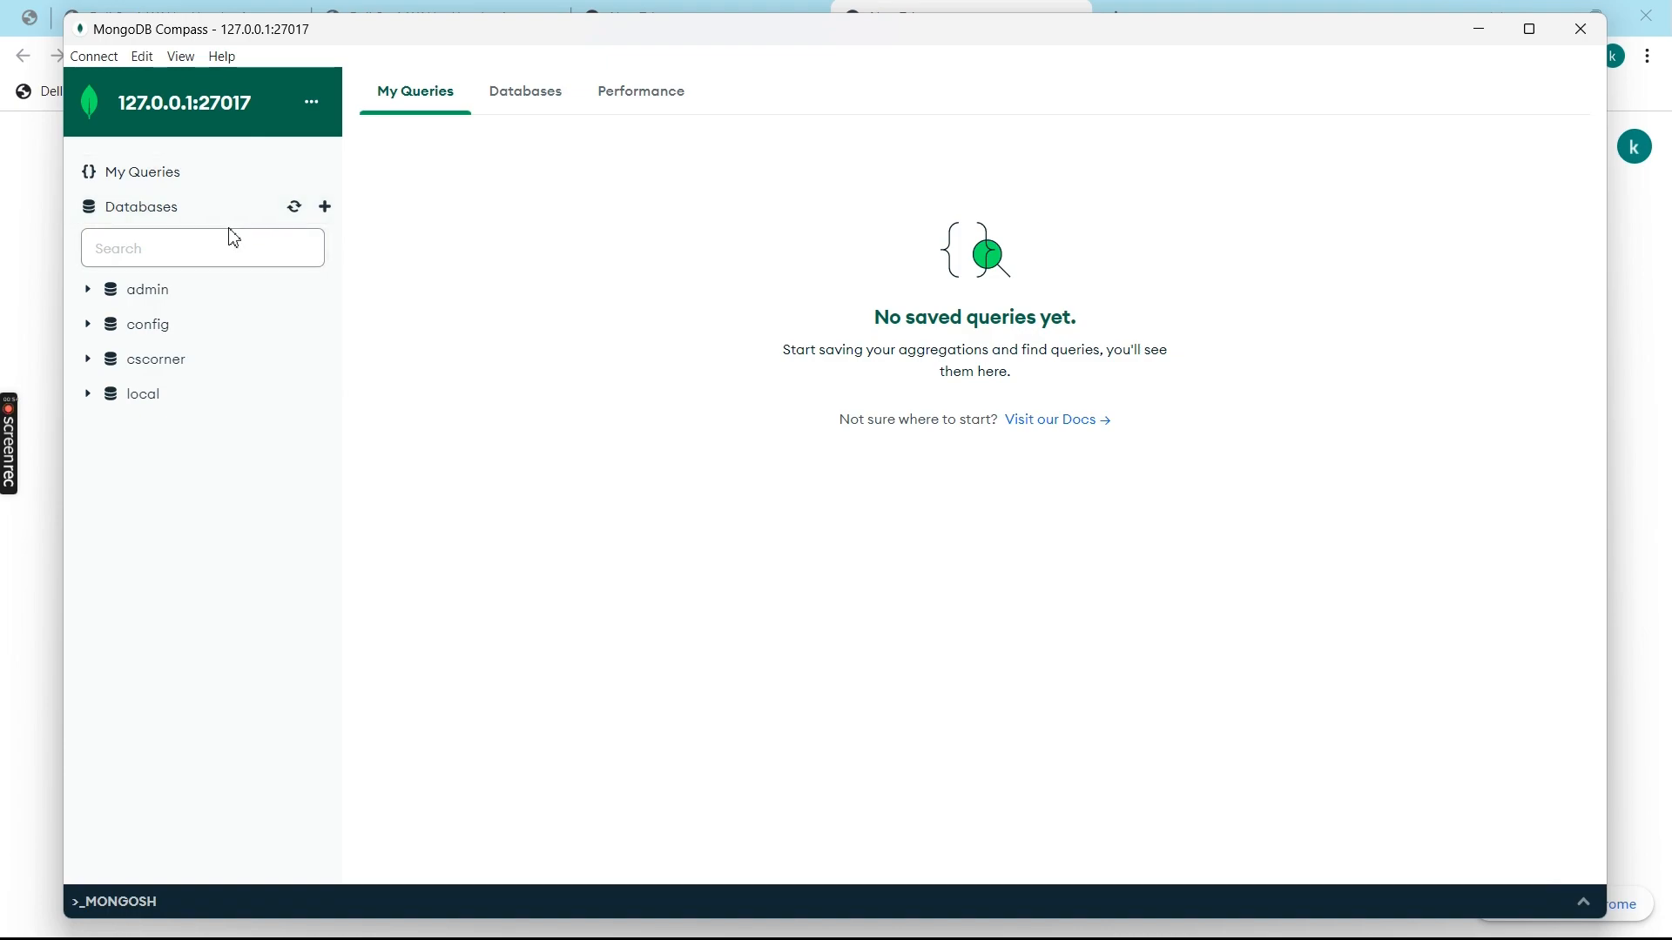
left_click(168, 259)
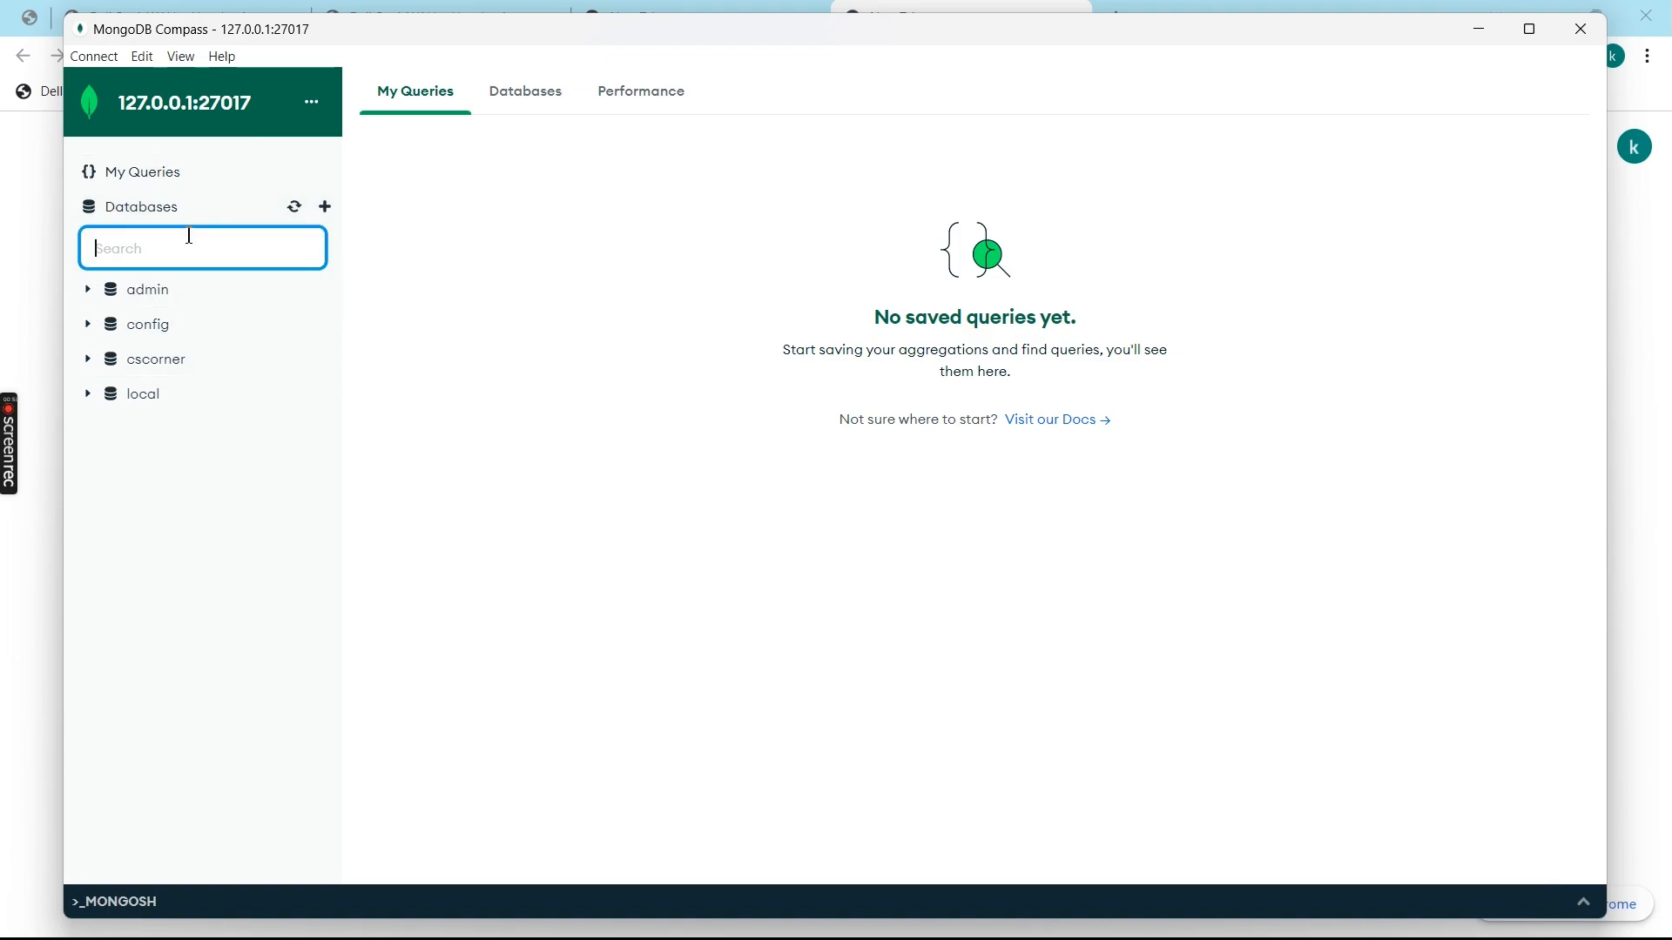
type("akeel")
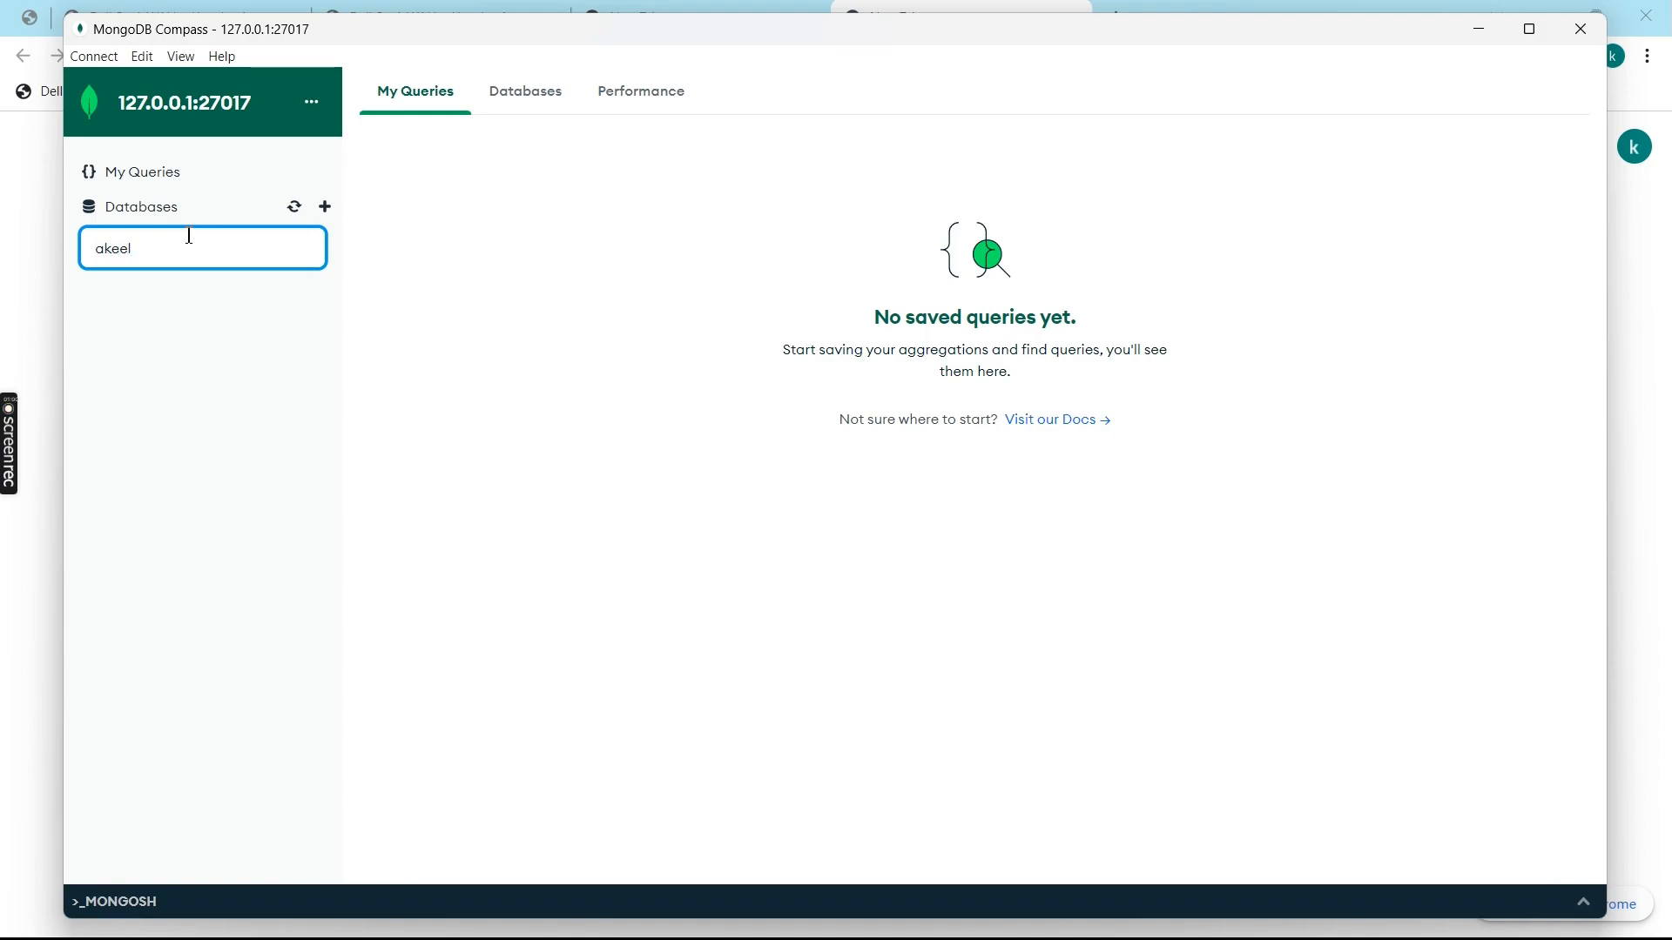
key("BackSpace")
key("BackSpace")
key("BackSpace")
key("BackSpace")
key("BackSpace")
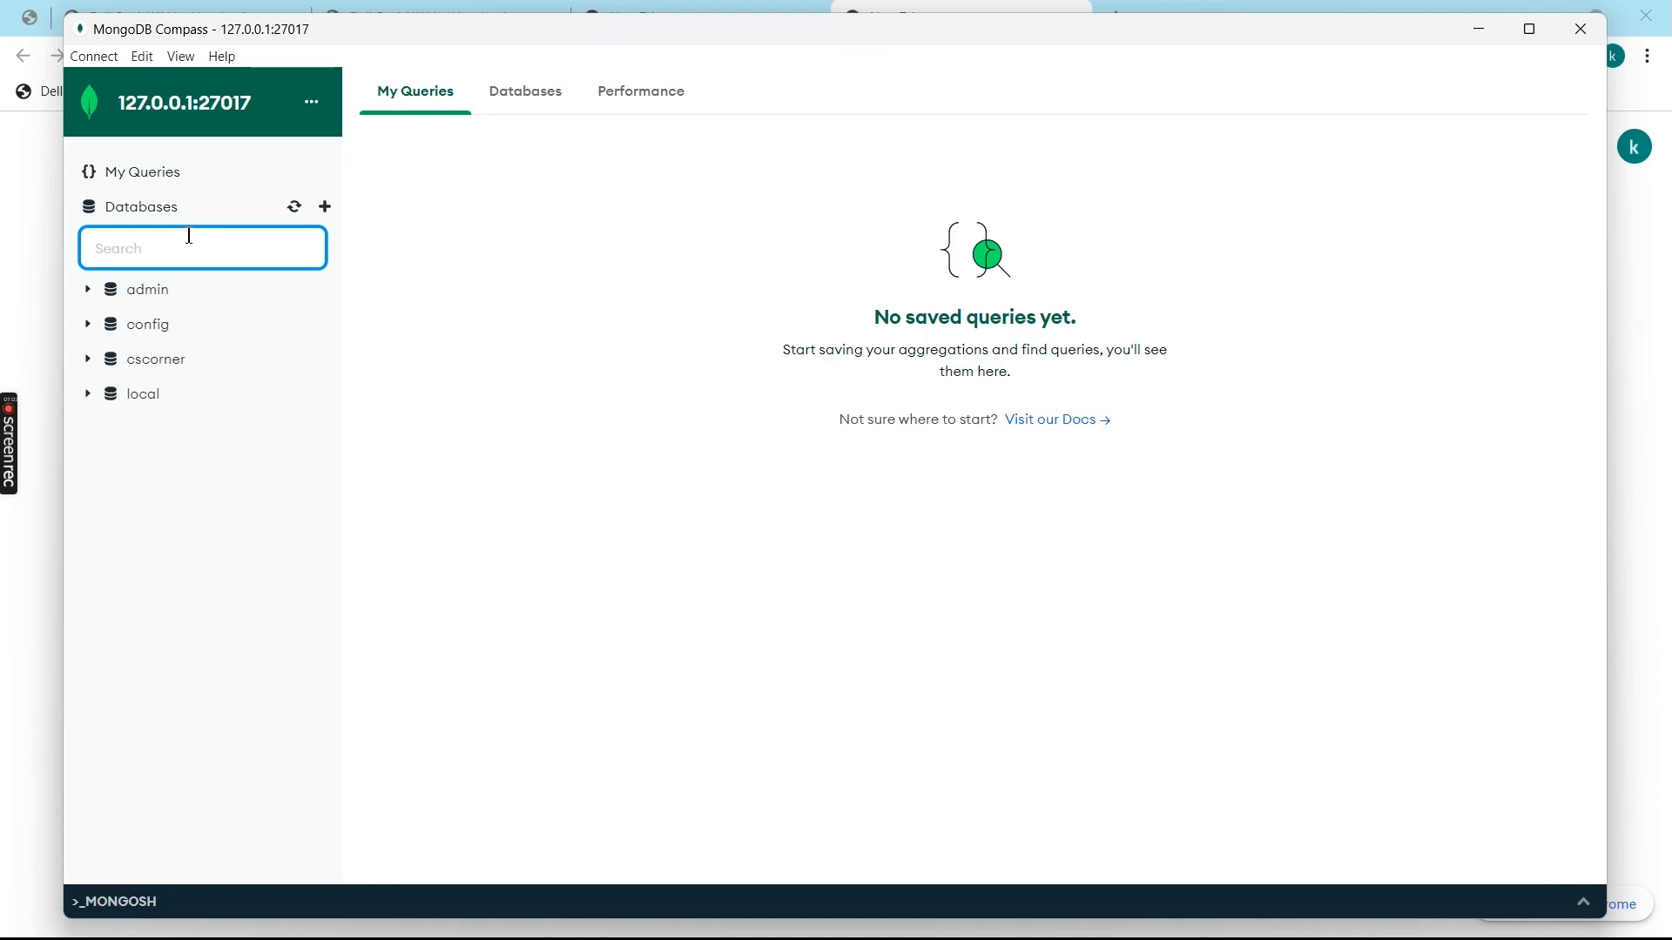
type("wad")
key("BackSpace")
key("BackSpace")
key("BackSpace")
Filter the Compass database list by "st", open the students collection of cscorner, and examine its stored document.
type("s")
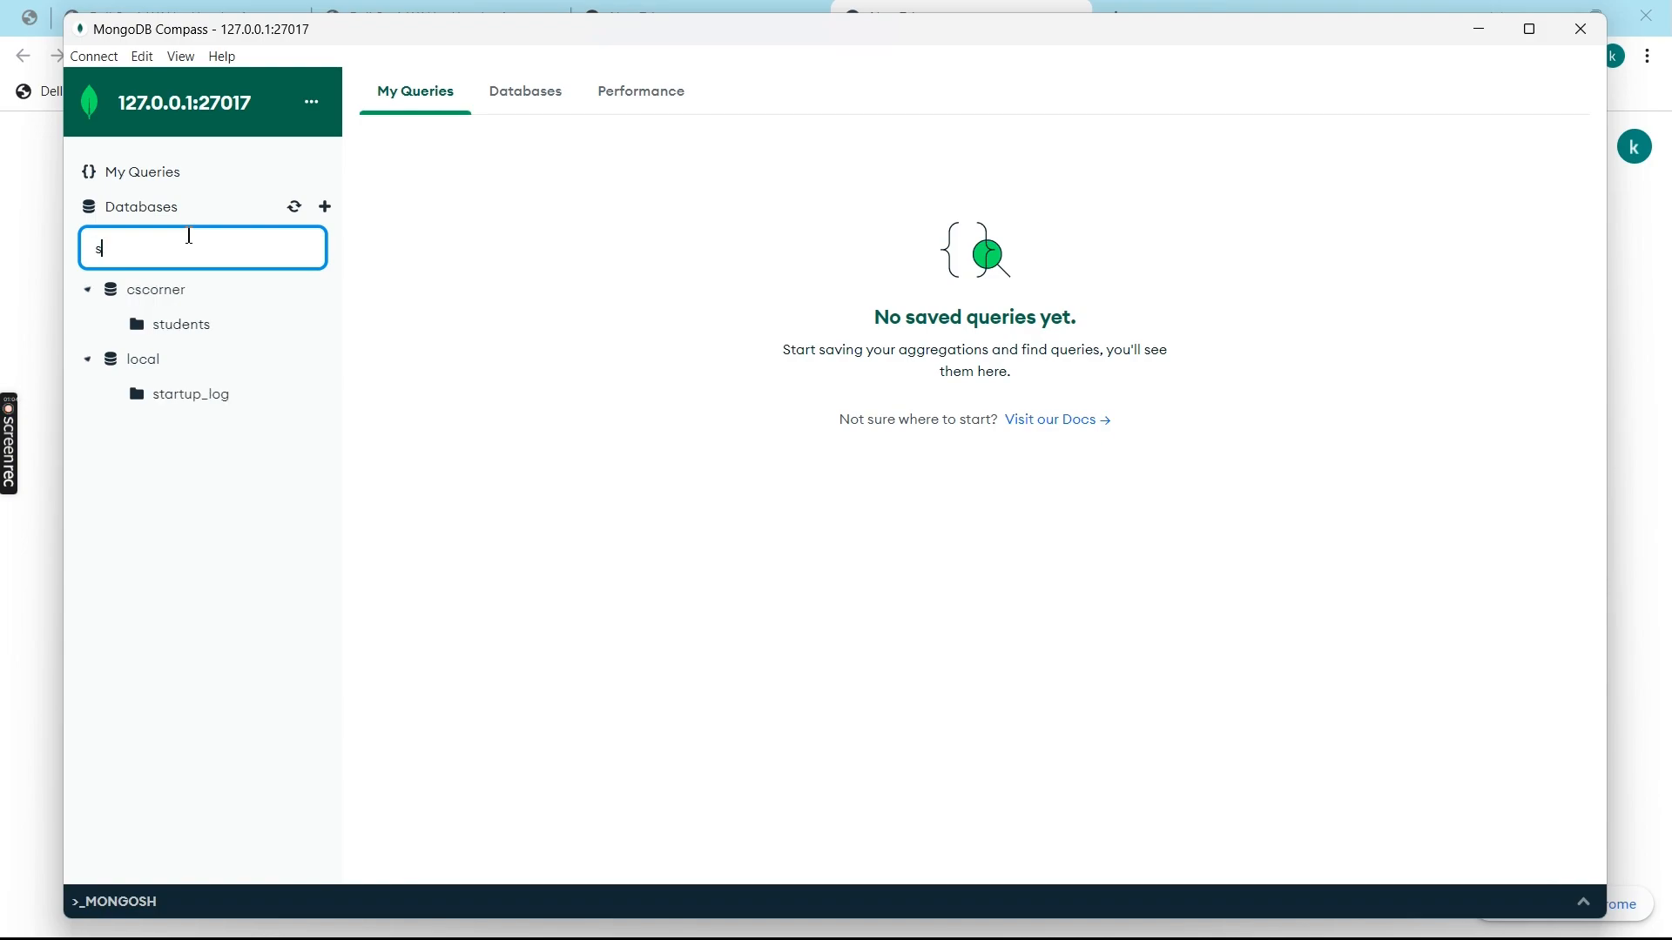
type("t")
left_click(193, 335)
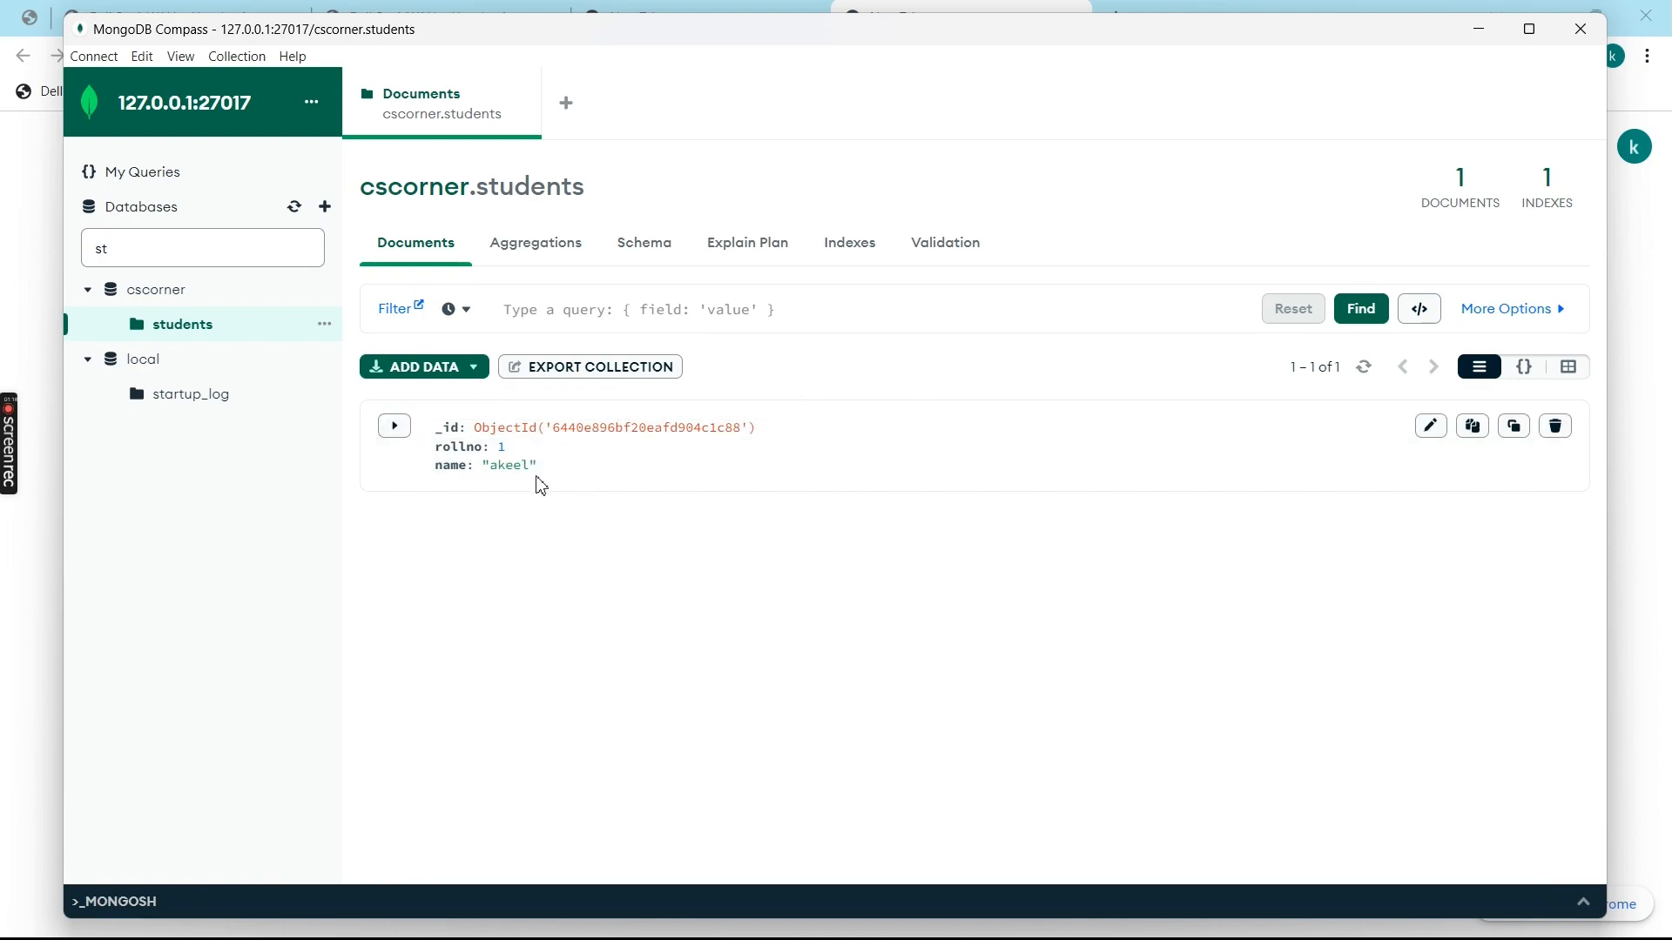
left_click_drag(539, 470, 450, 427)
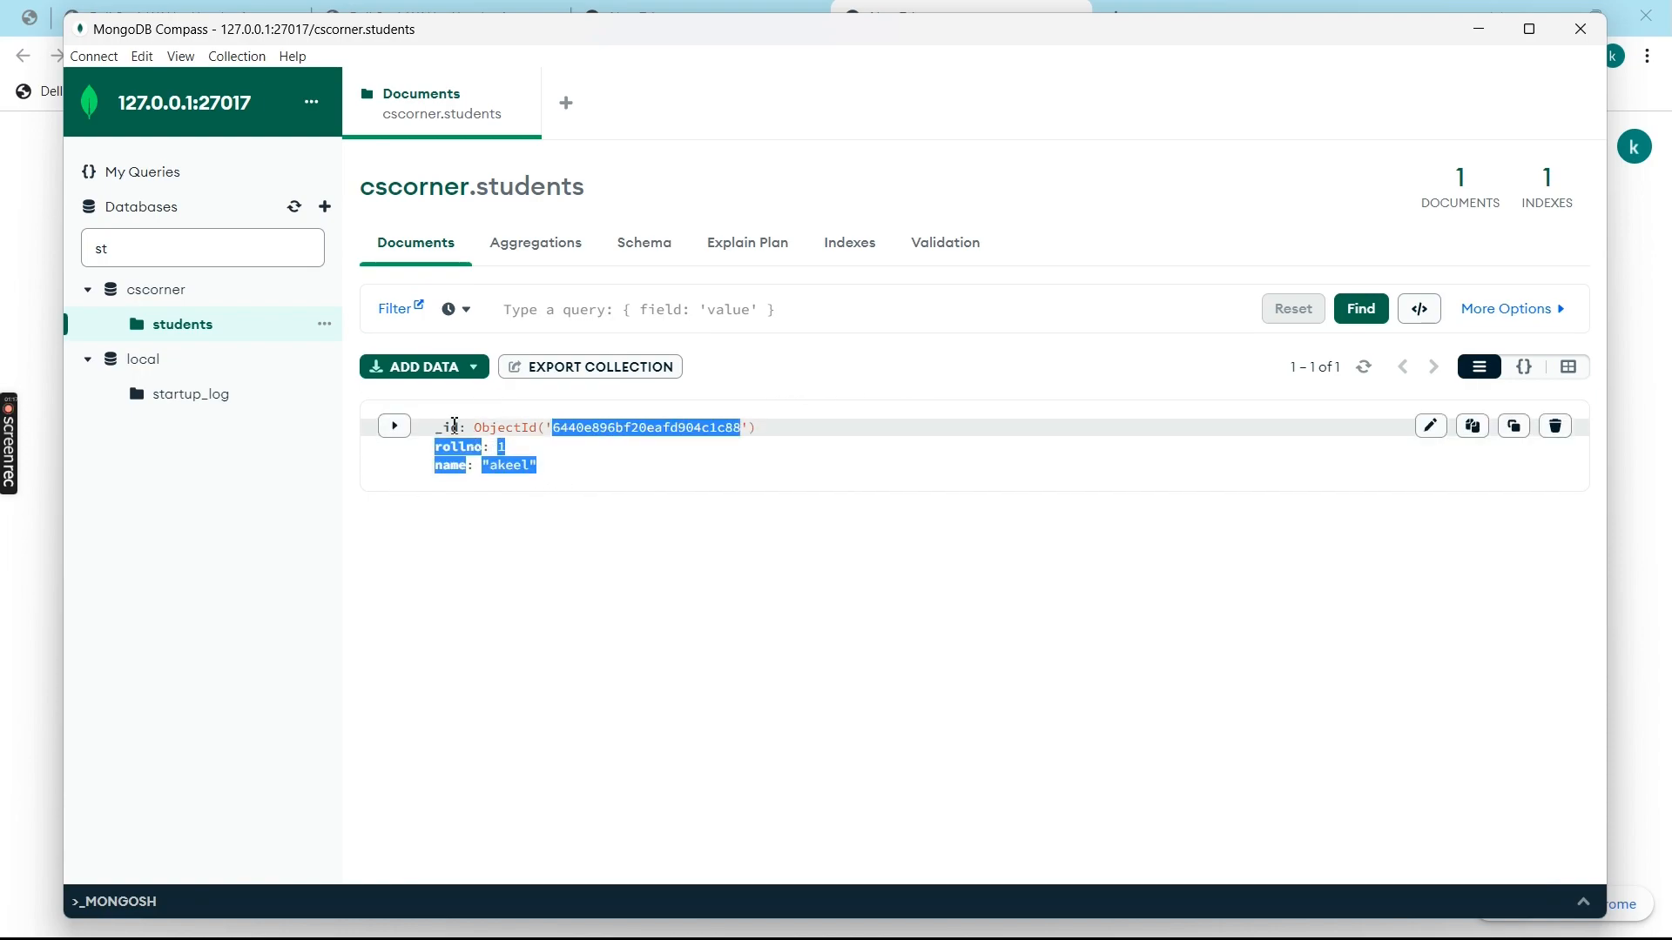
left_click(598, 479)
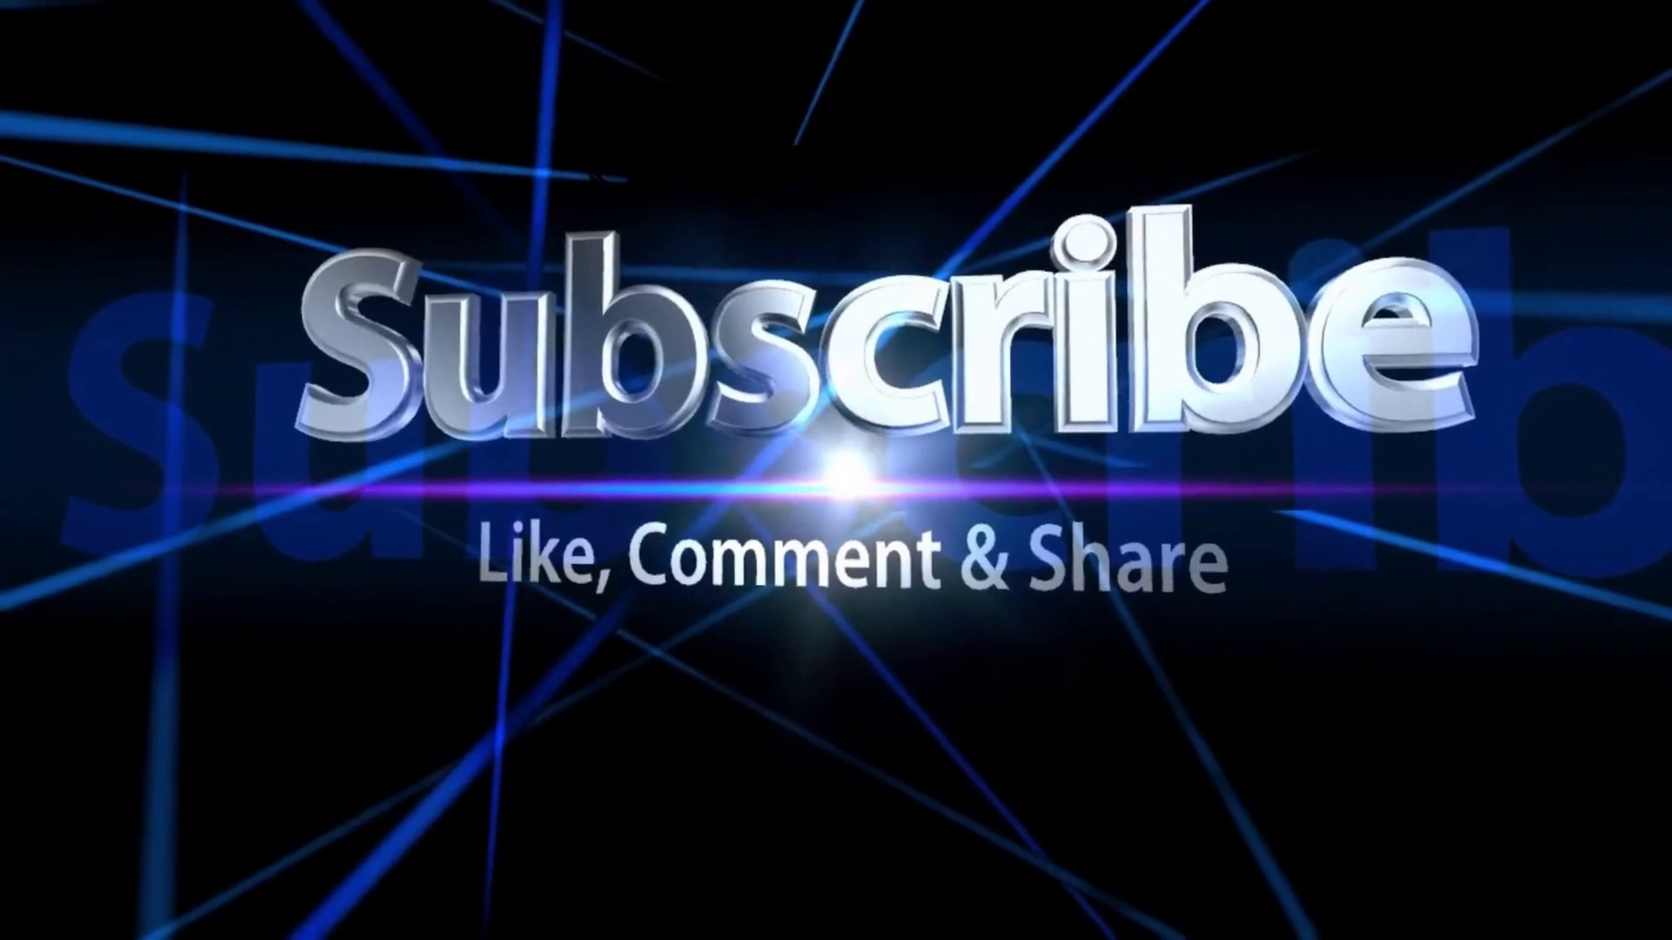